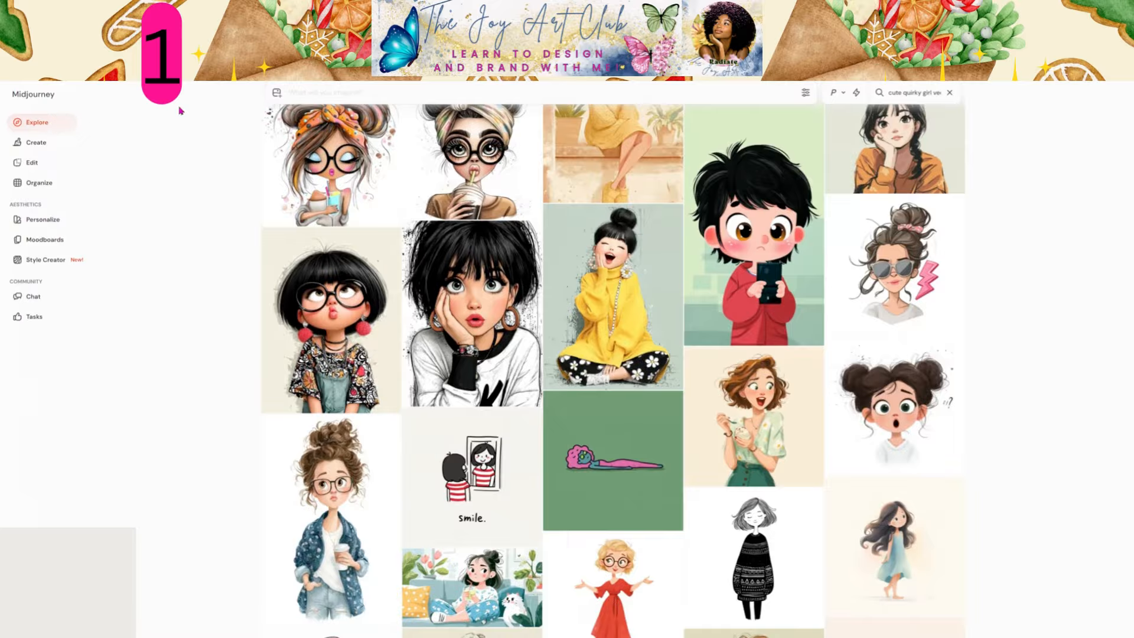
Browse the "cute quirky girl vector" search results for a character illustration to use as a starting point.
triple_click(912, 93)
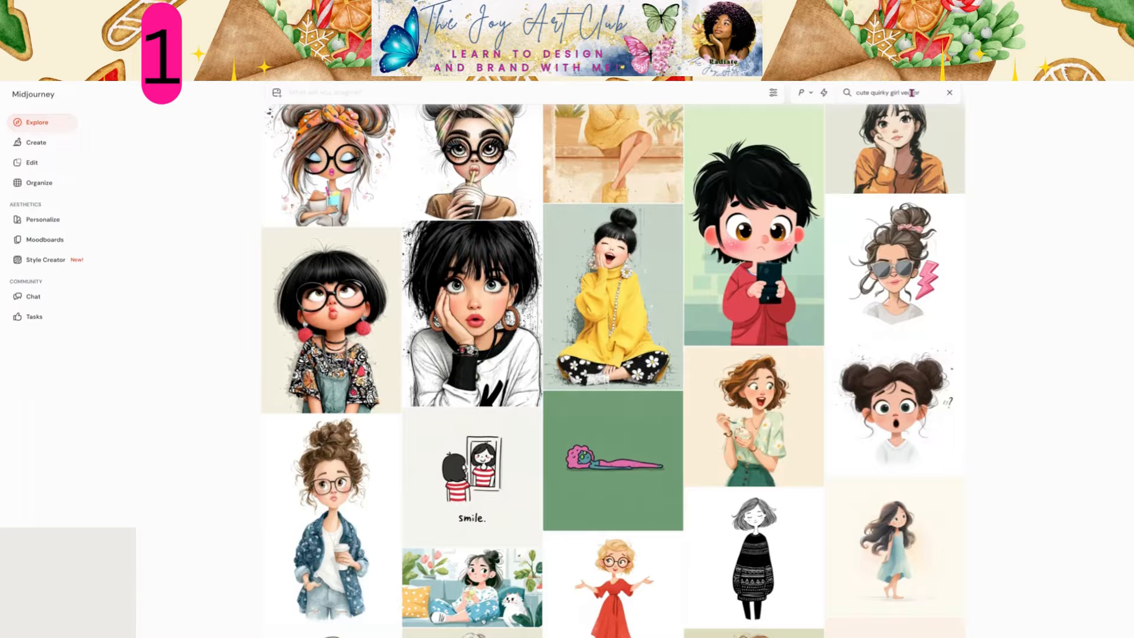
click(1002, 182)
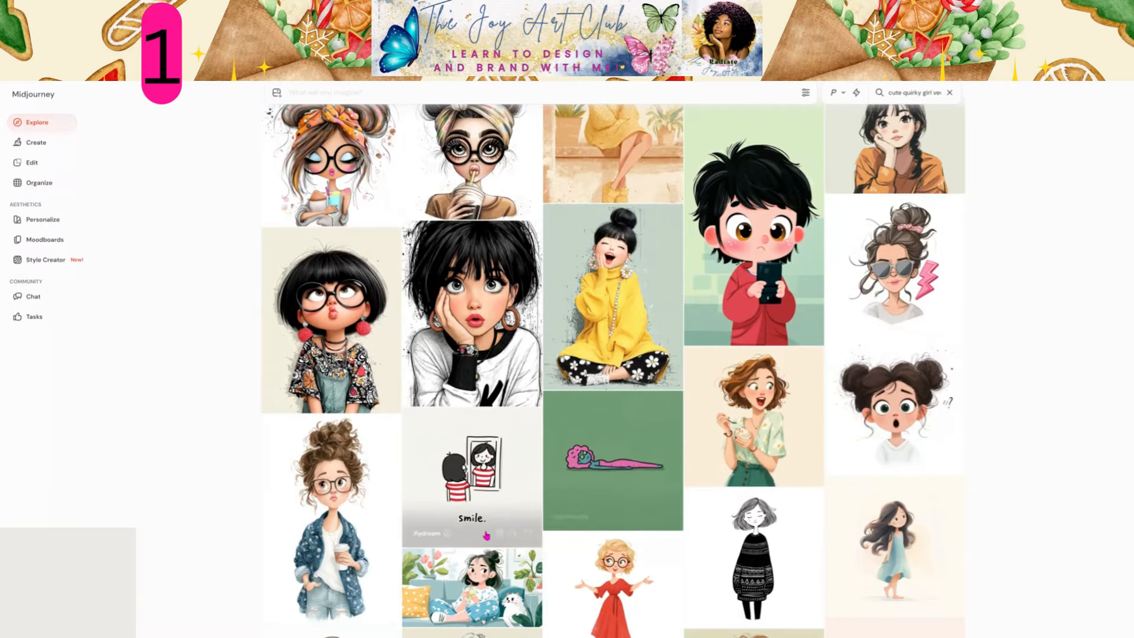
scroll(438, 487, down, 1)
scroll(438, 487, down, 7)
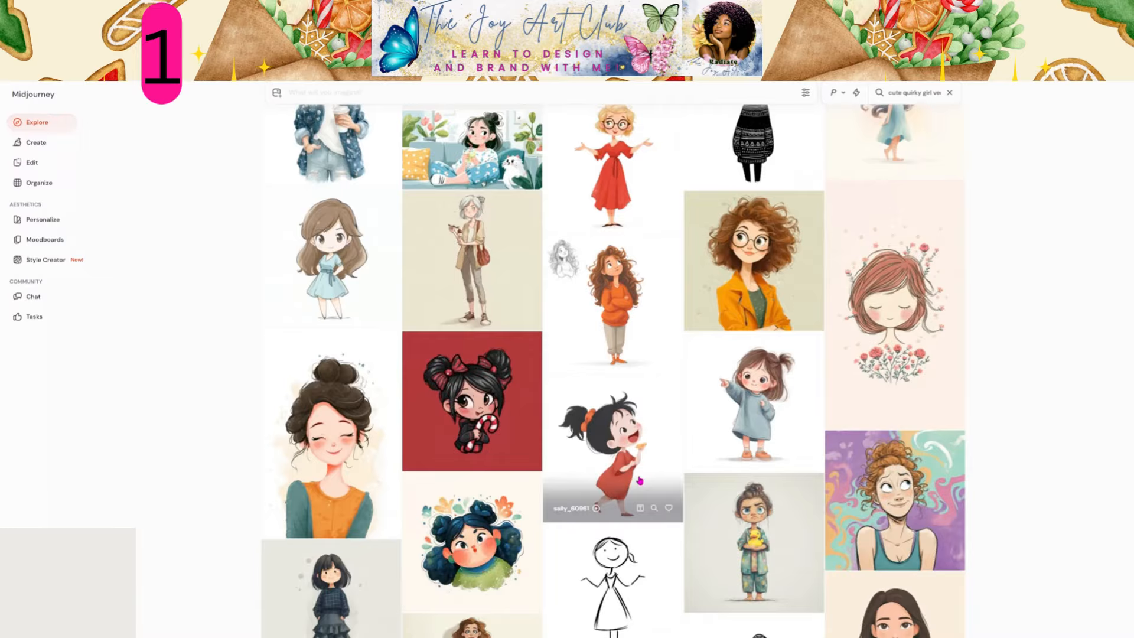
scroll(640, 480, down, 4)
scroll(638, 490, down, 4)
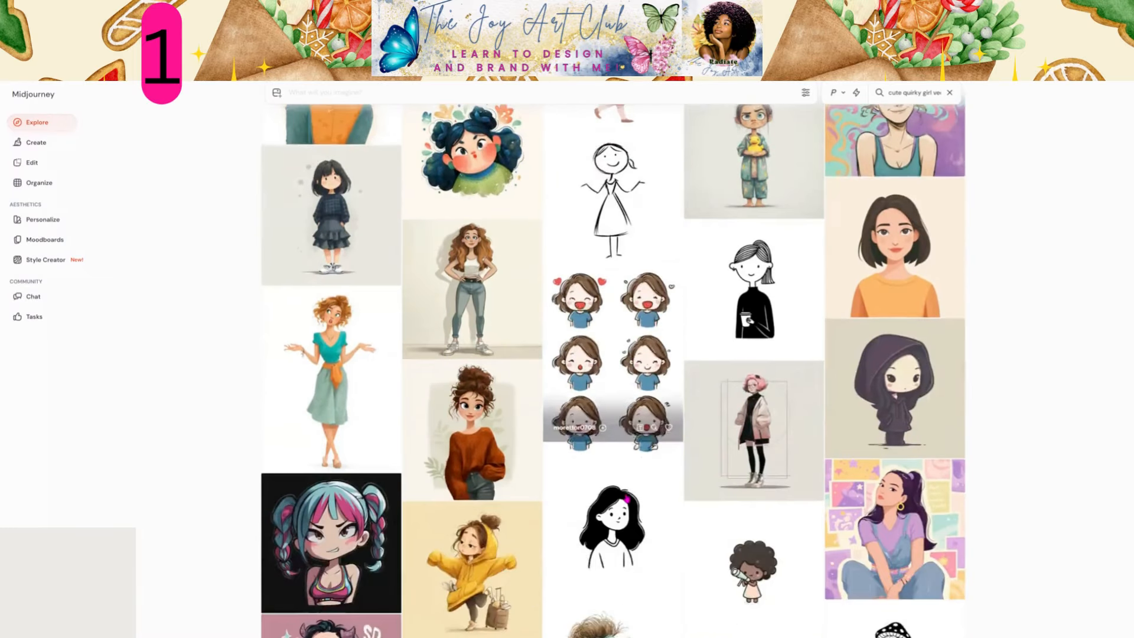
scroll(579, 502, down, 3)
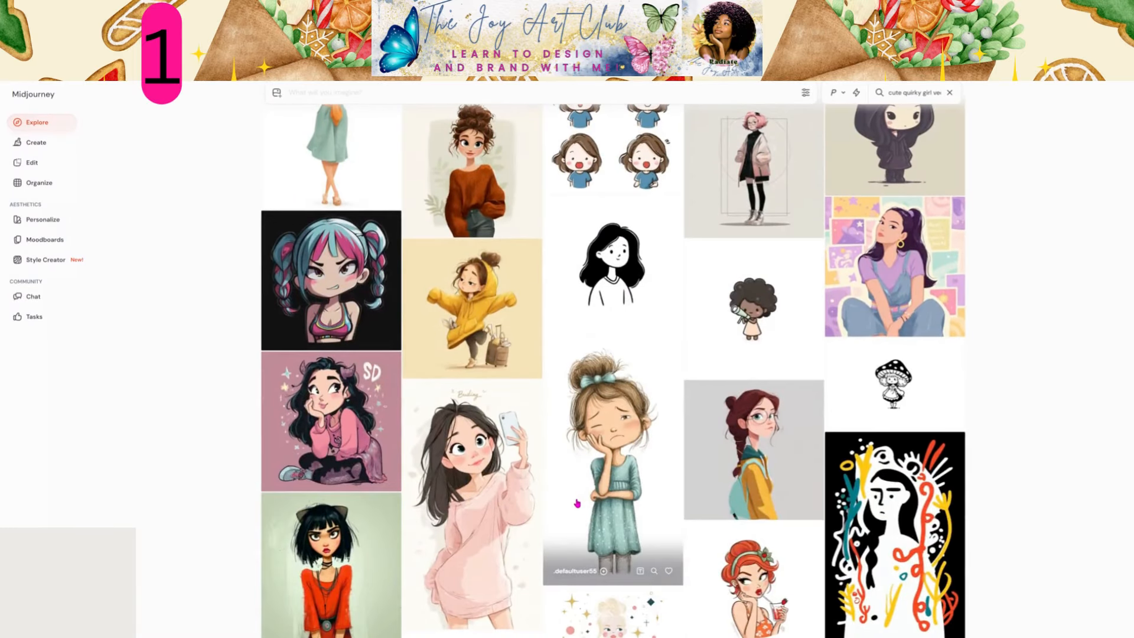
scroll(786, 469, down, 4)
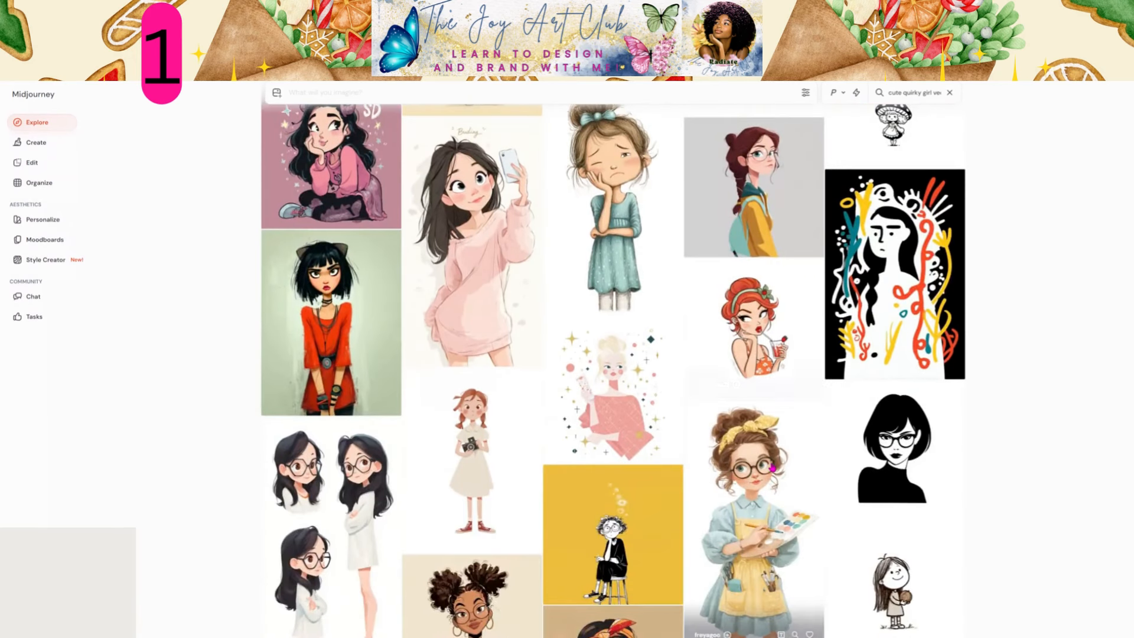
scroll(772, 469, down, 3)
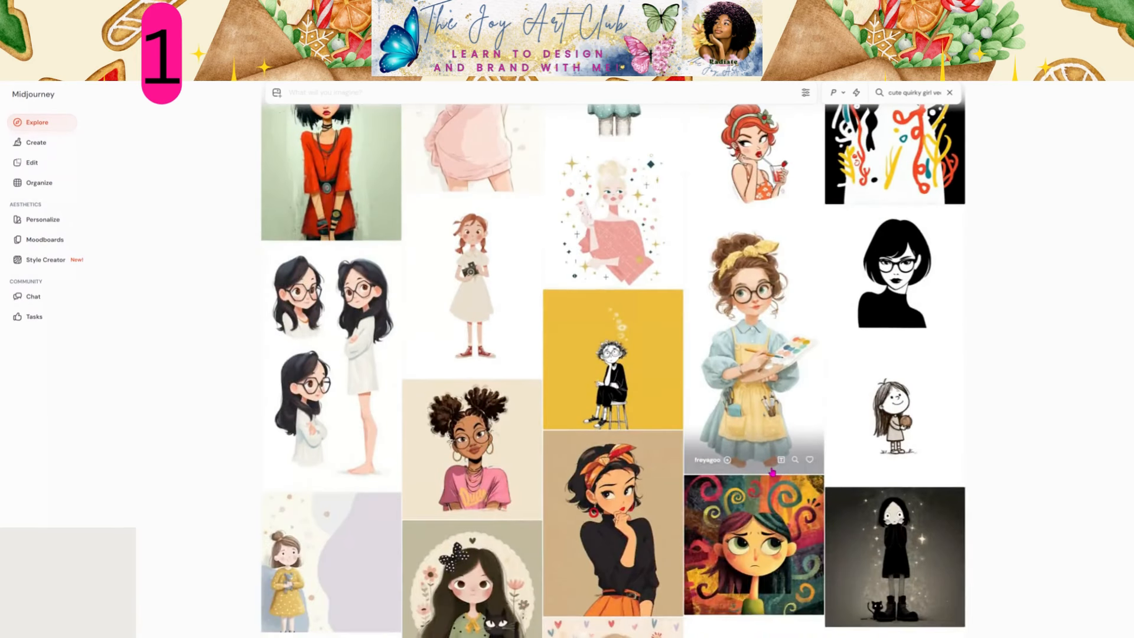
scroll(772, 470, up, 12)
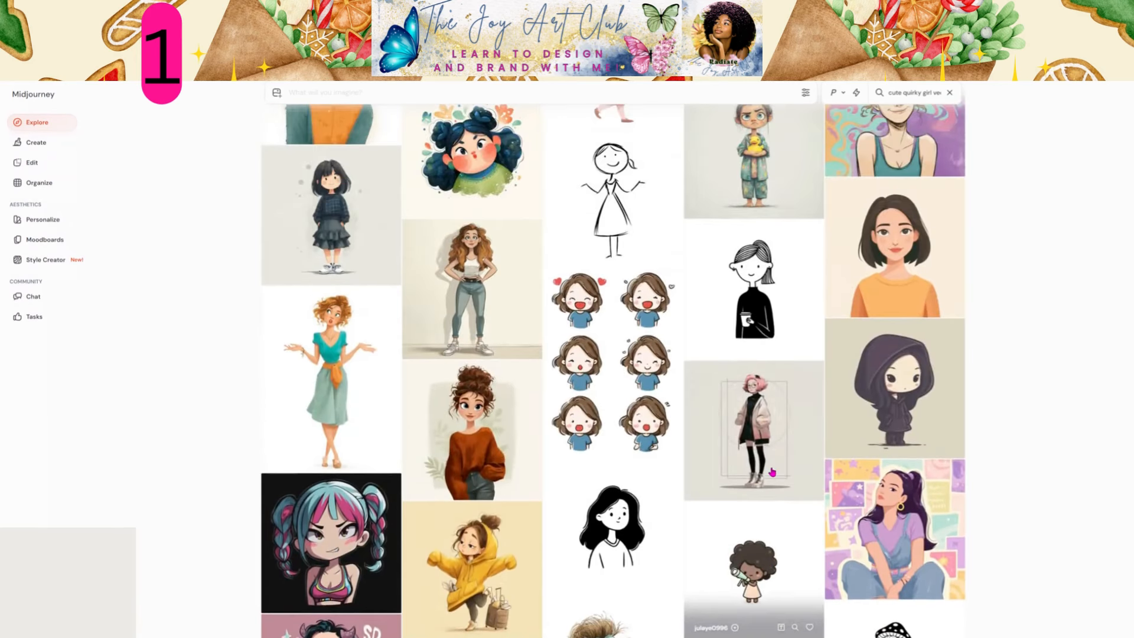
scroll(772, 471, up, 4)
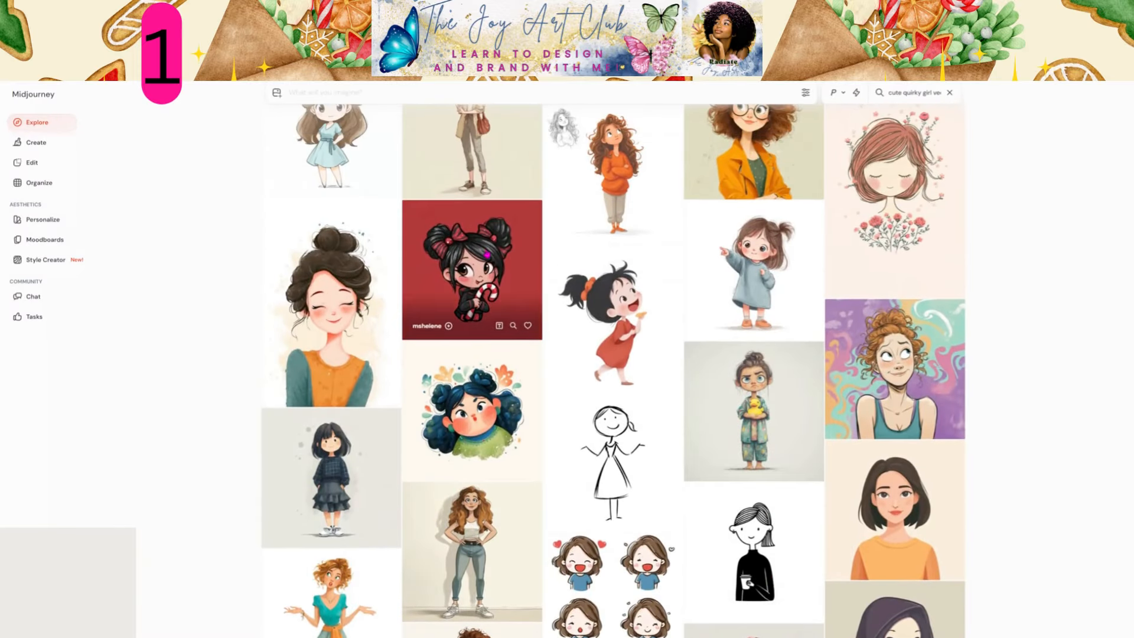
scroll(690, 234, up, 3)
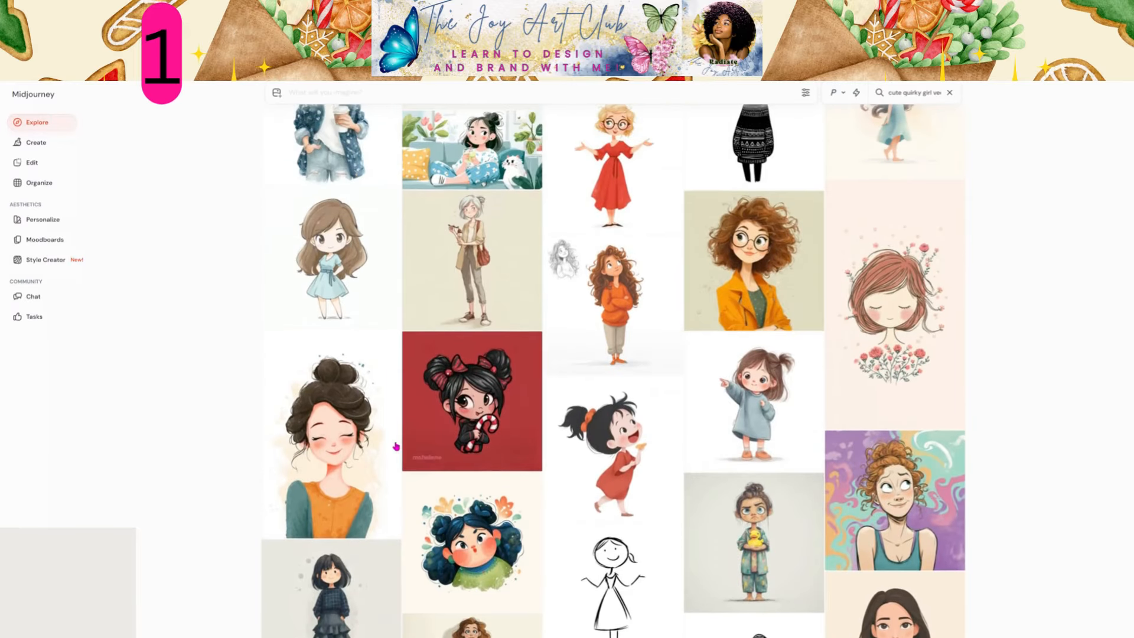
scroll(446, 481, up, 2)
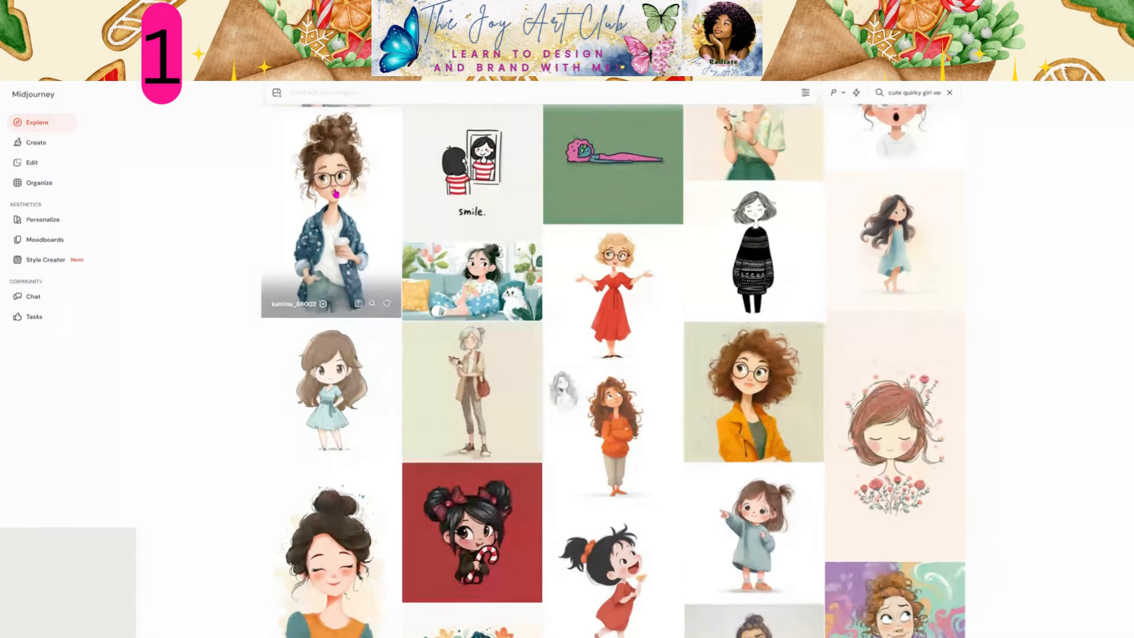
scroll(325, 220, up, 2)
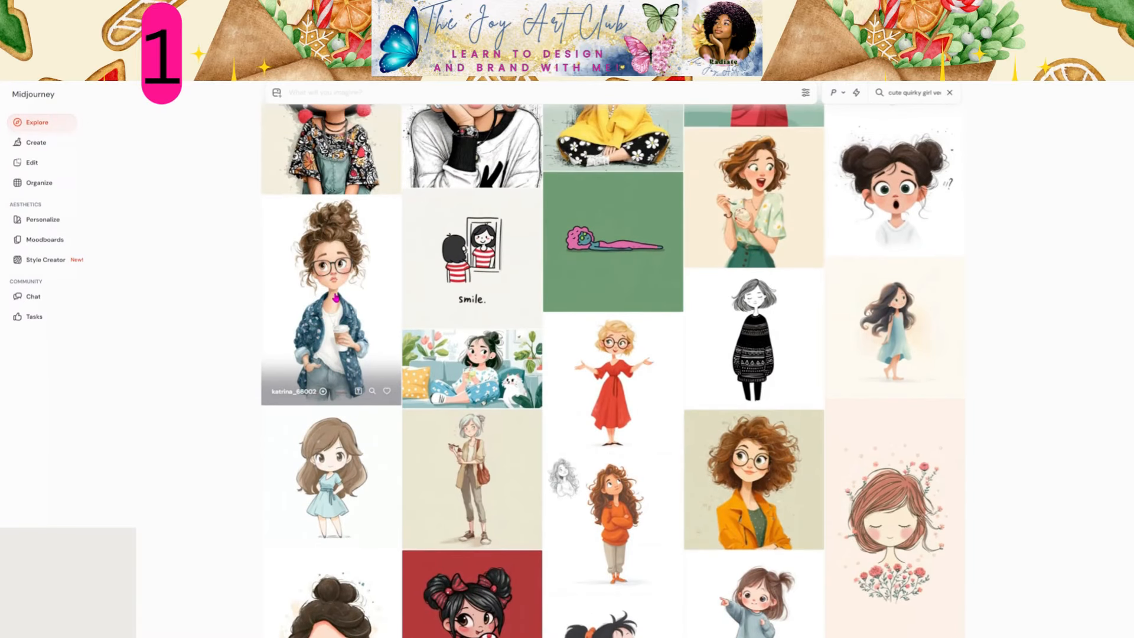
Open the image of the curly-haired cartoon mom in a blue jean jacket and reuse its prompt.
click(335, 297)
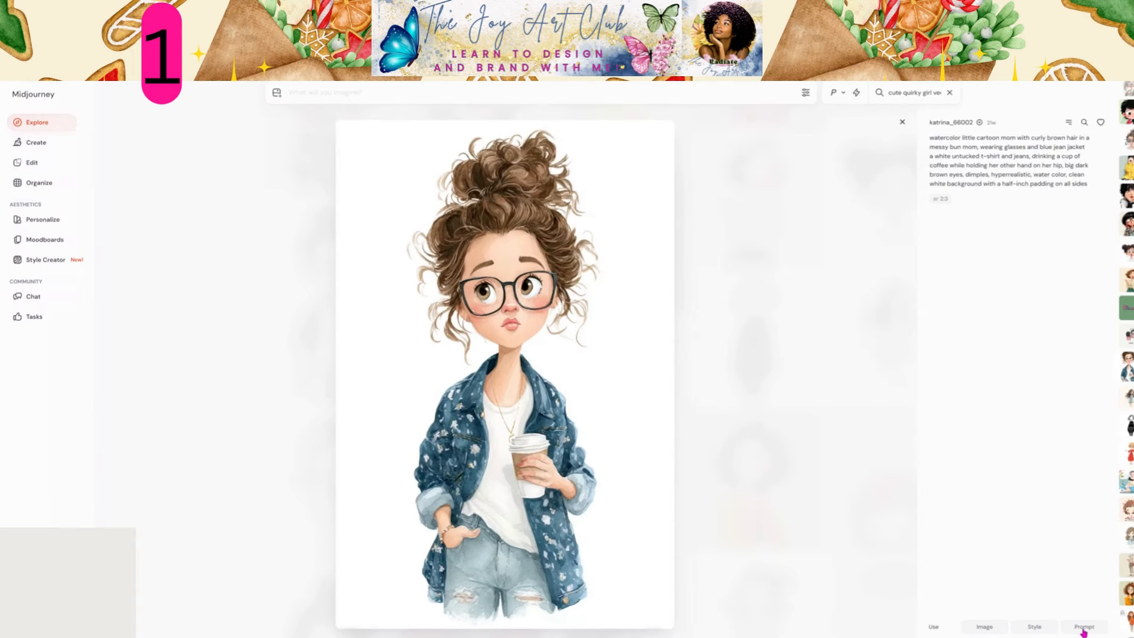
click(982, 627)
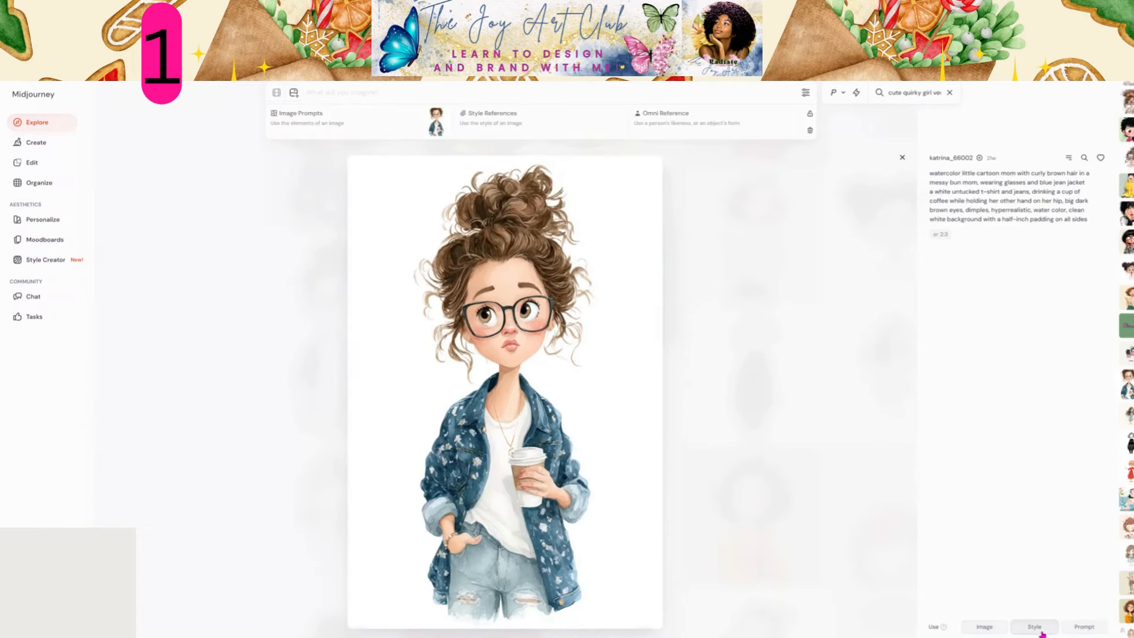
click(1035, 629)
click(1086, 629)
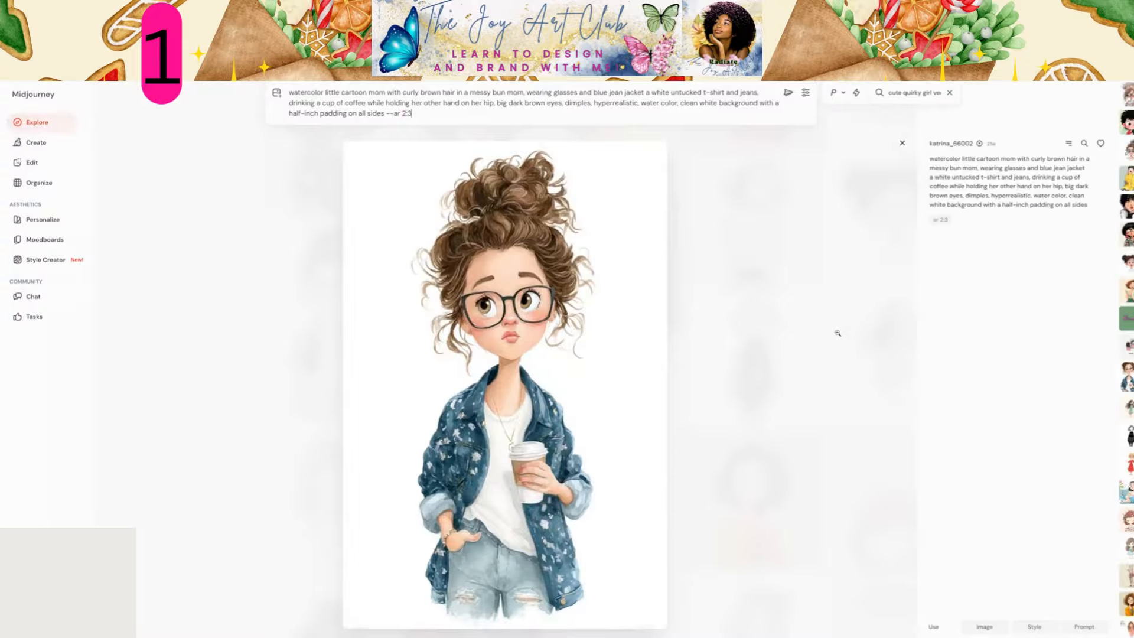
Set the Variety of the image generation to 40 in the prompt settings.
click(806, 95)
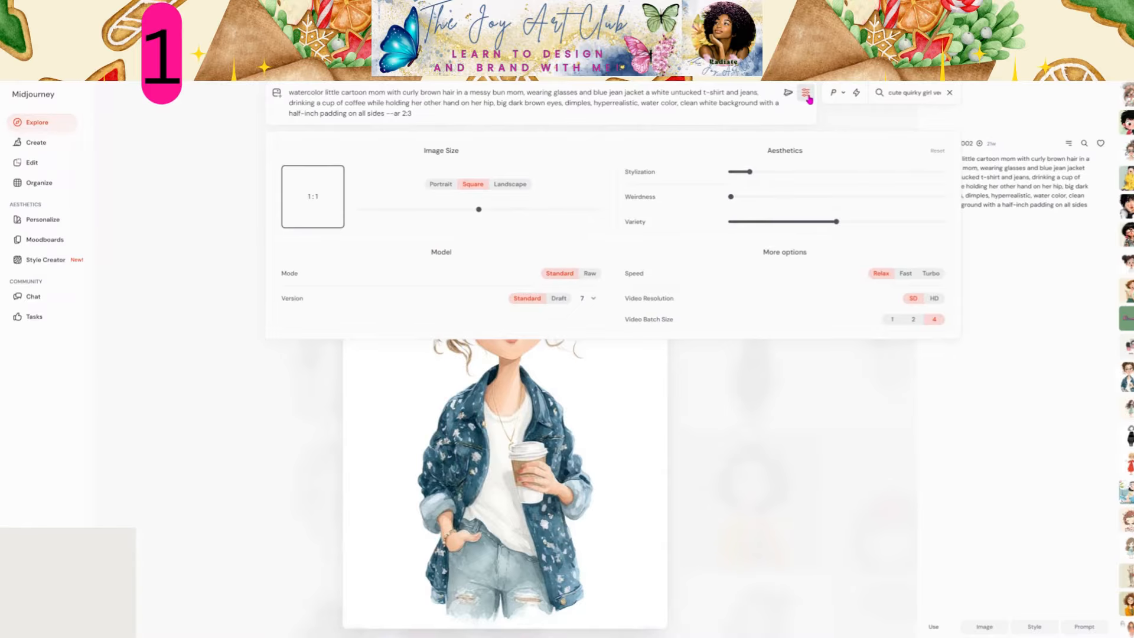
drag(836, 228, 762, 230)
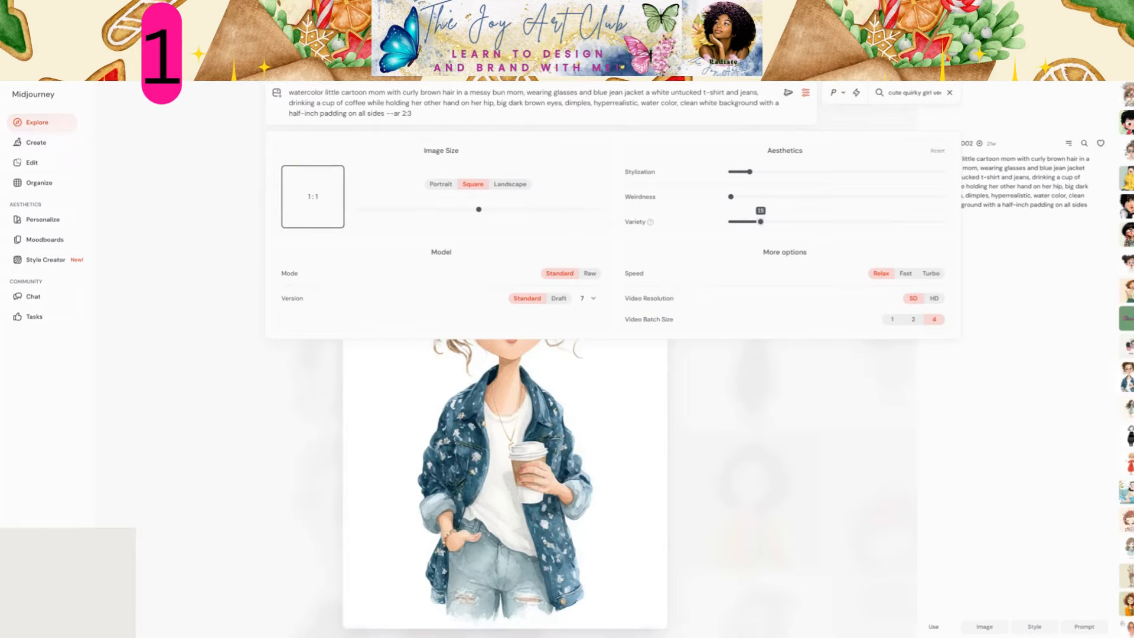
drag(761, 222, 815, 224)
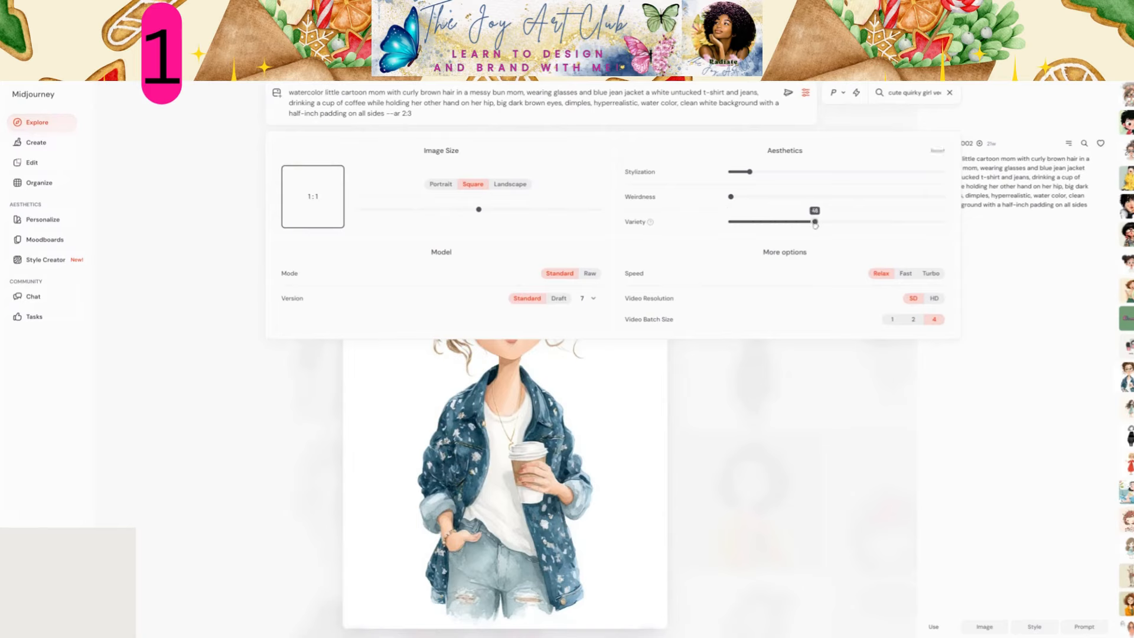
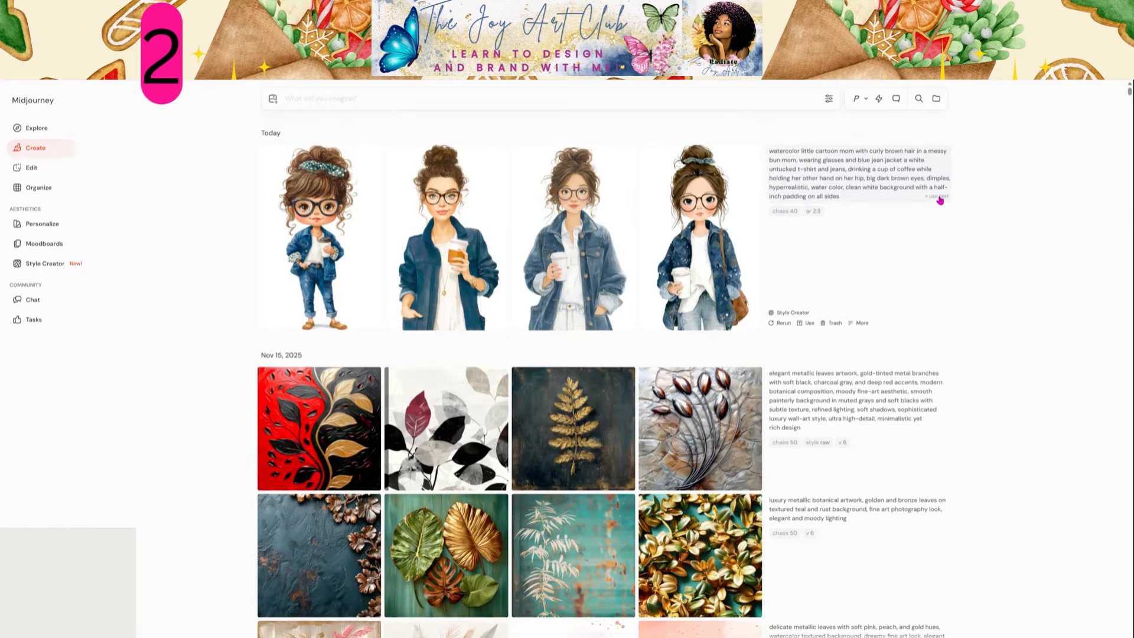
Reuse the newest creation's prompt text with Variety lowered to 15 and generate a new set of images.
click(941, 198)
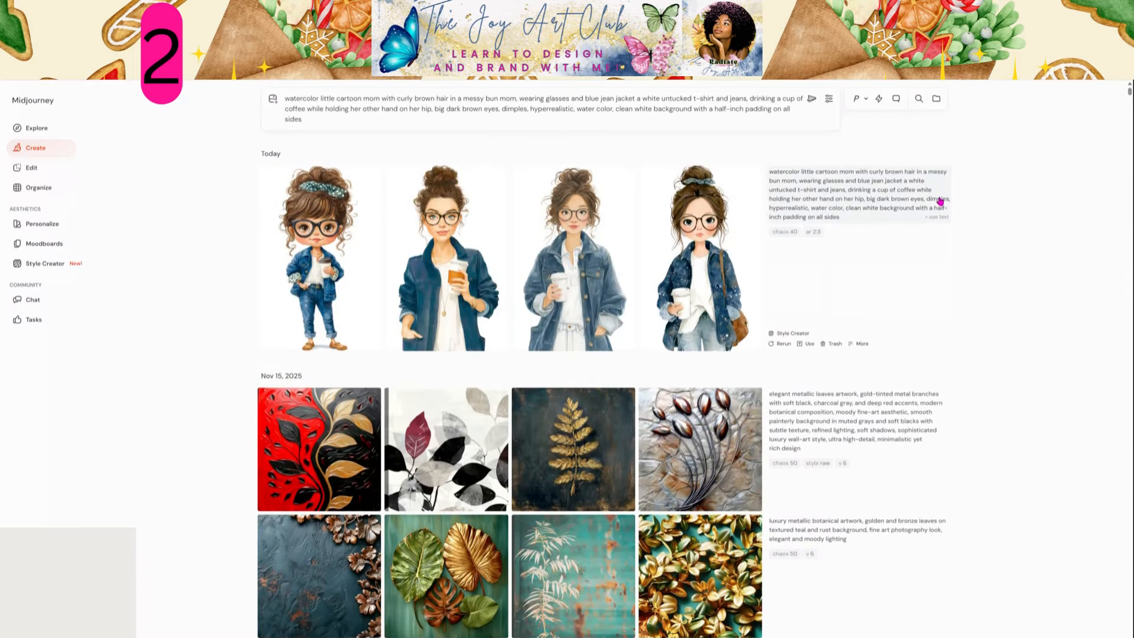
click(828, 100)
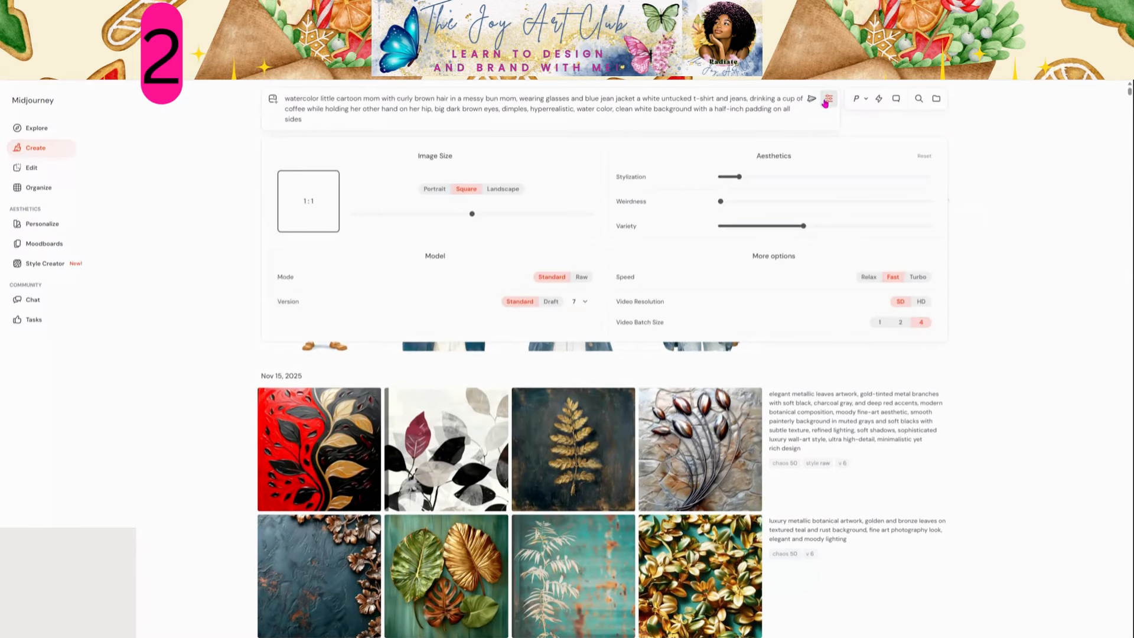
mouse_move(805, 227)
drag(804, 227, 749, 228)
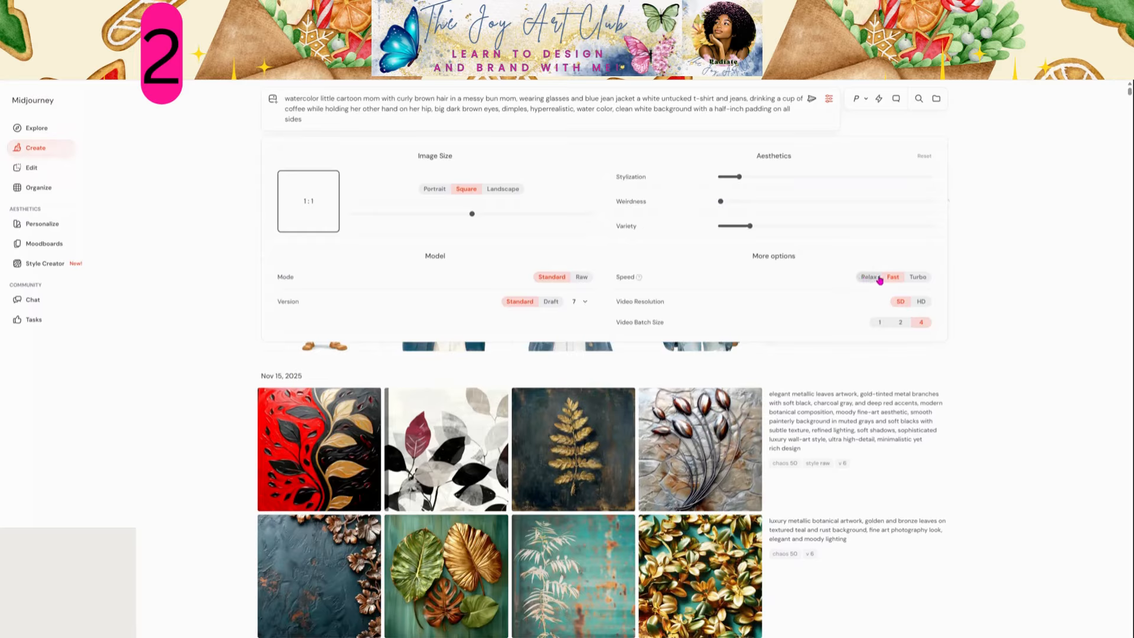
click(1040, 250)
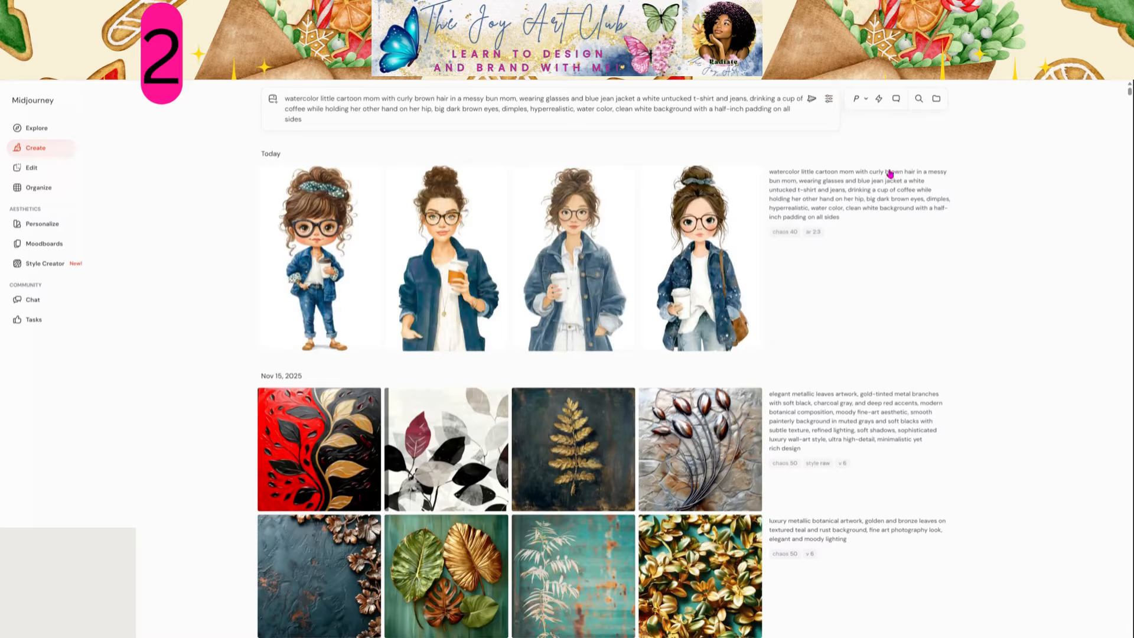
click(813, 101)
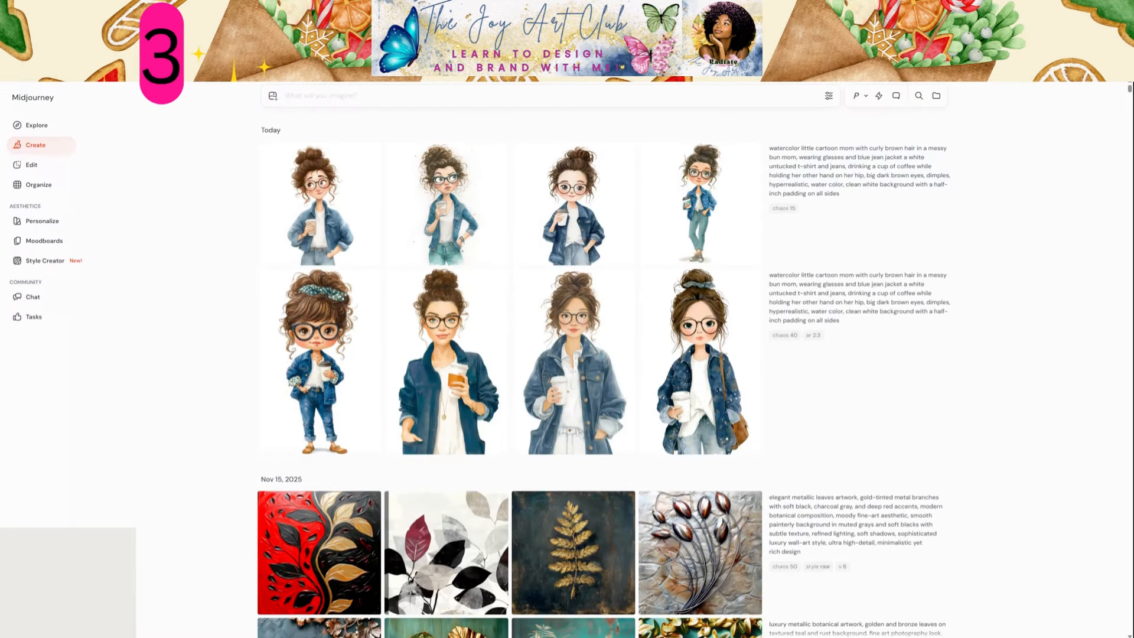
Enlarge the page, open the chaos 40 image of the girl with the polka-dot headband, and start a strong remix.
key(ctrl+plus)
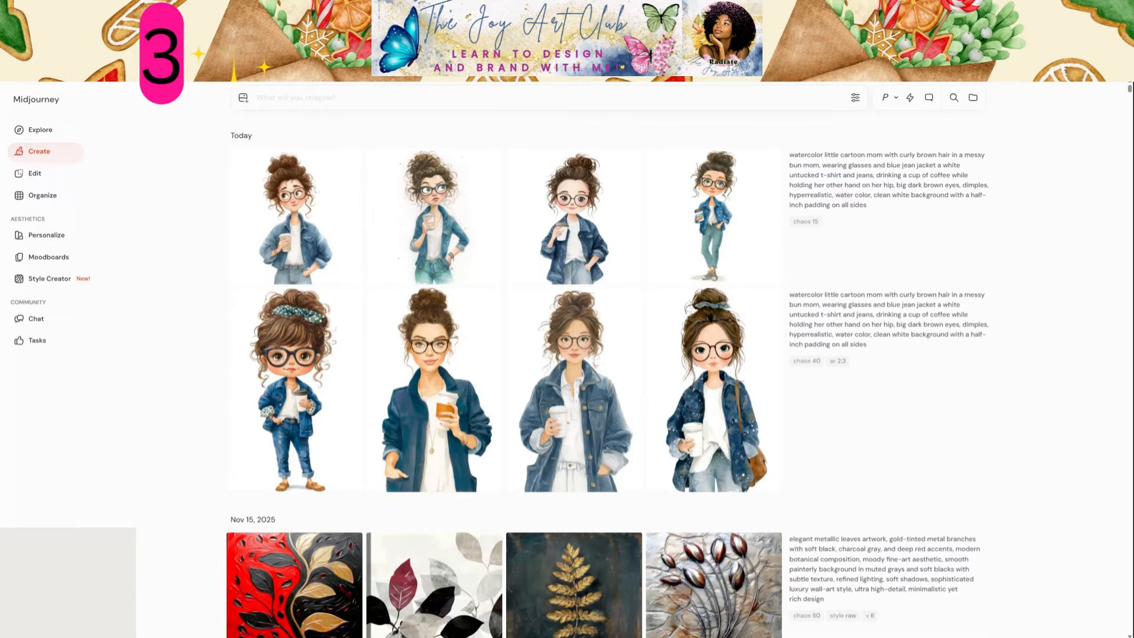
key(ctrl+plus)
key(ctrl+plus)
key(ctrl+plus)
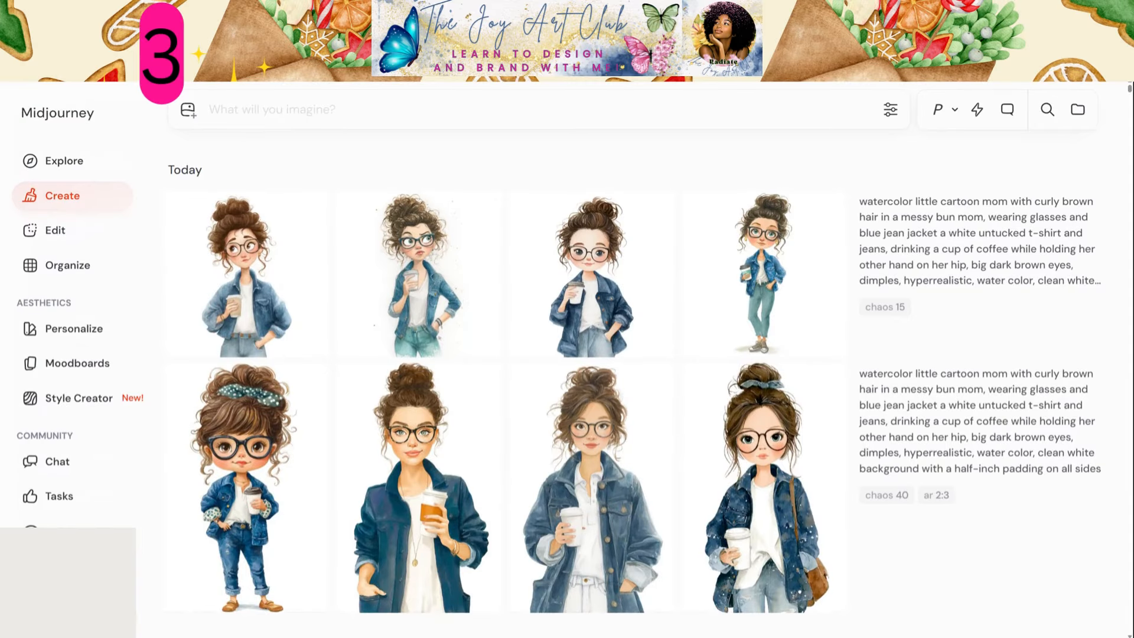
mouse_move(1042, 557)
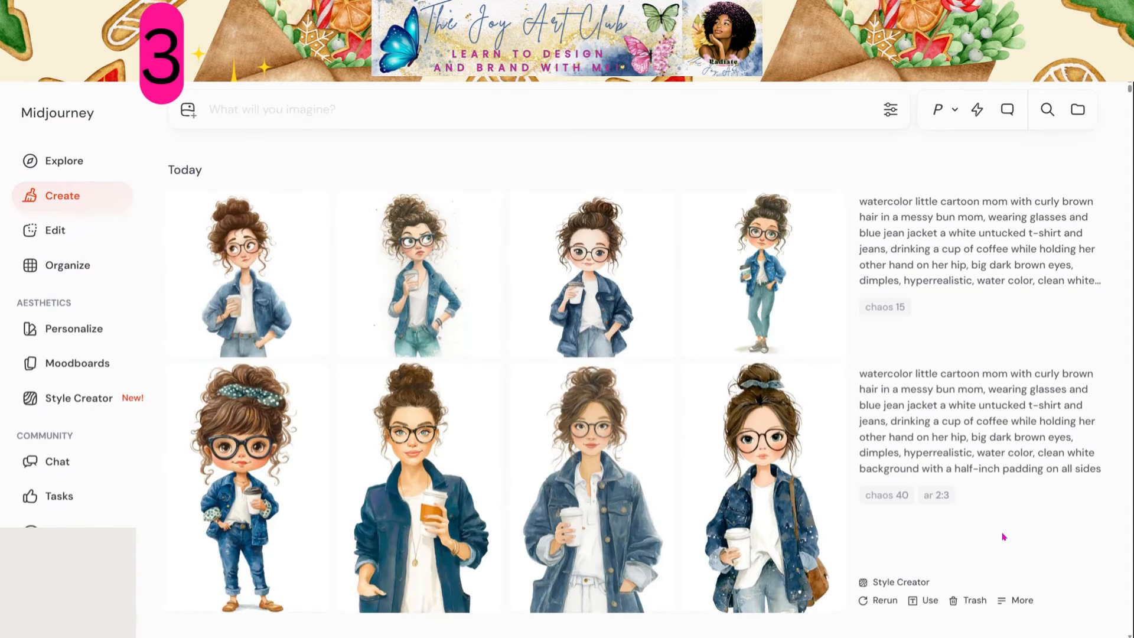
mouse_move(230, 525)
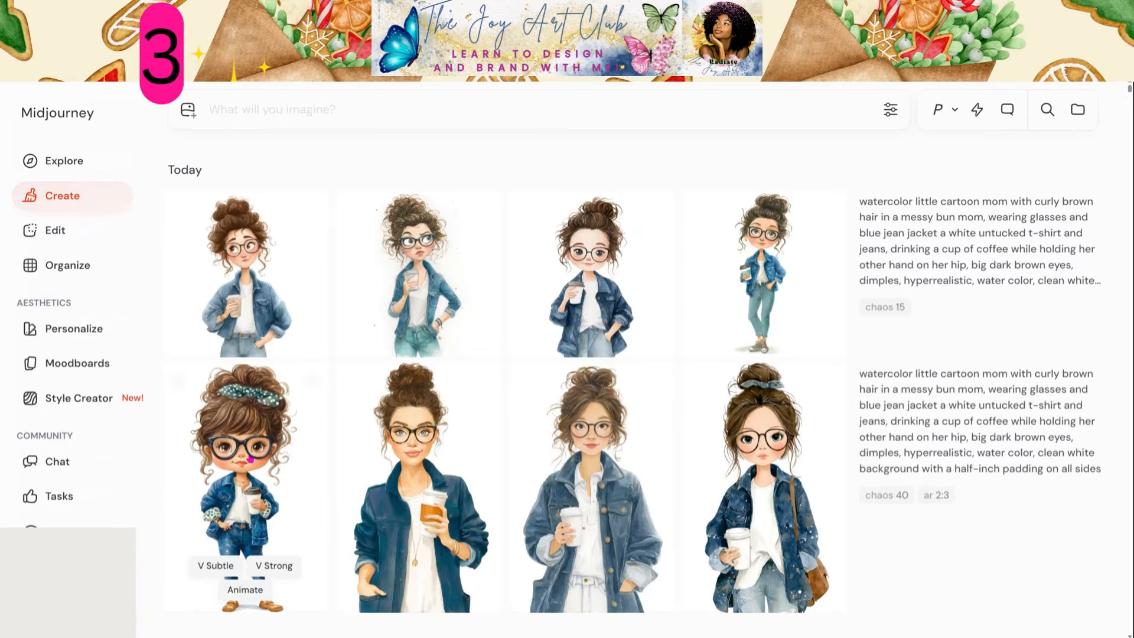
click(250, 471)
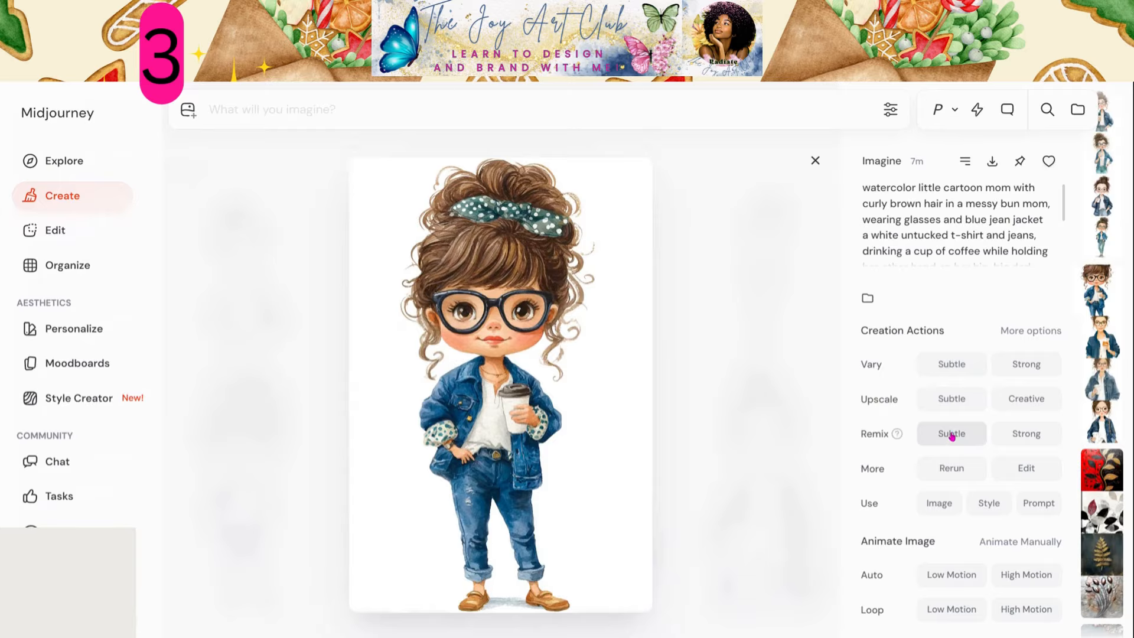
click(1028, 435)
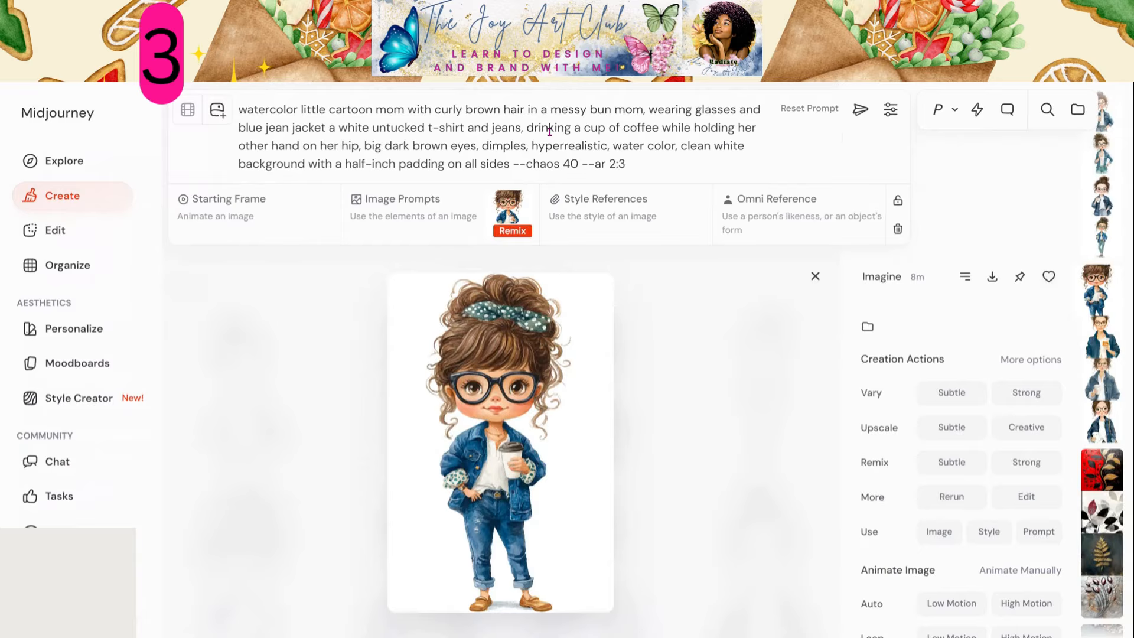
Replace "drinking a cup of coffee while holding her other hand on her hip" in the remix prompt with "dancing and having fun".
drag(527, 128, 360, 146)
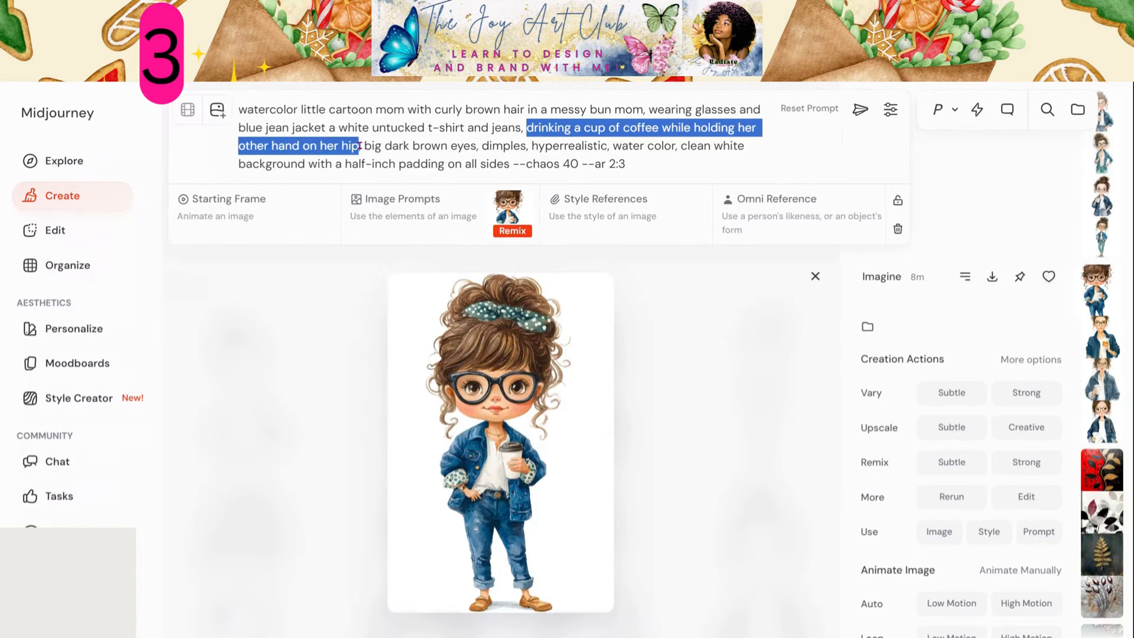
text(danci)
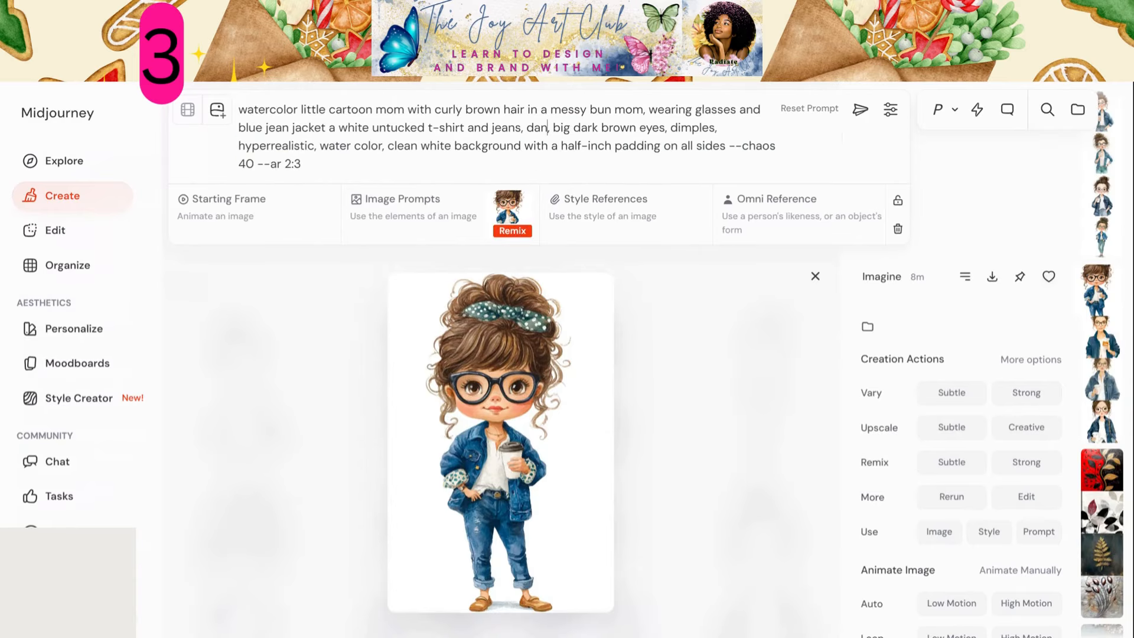
text(ng and )
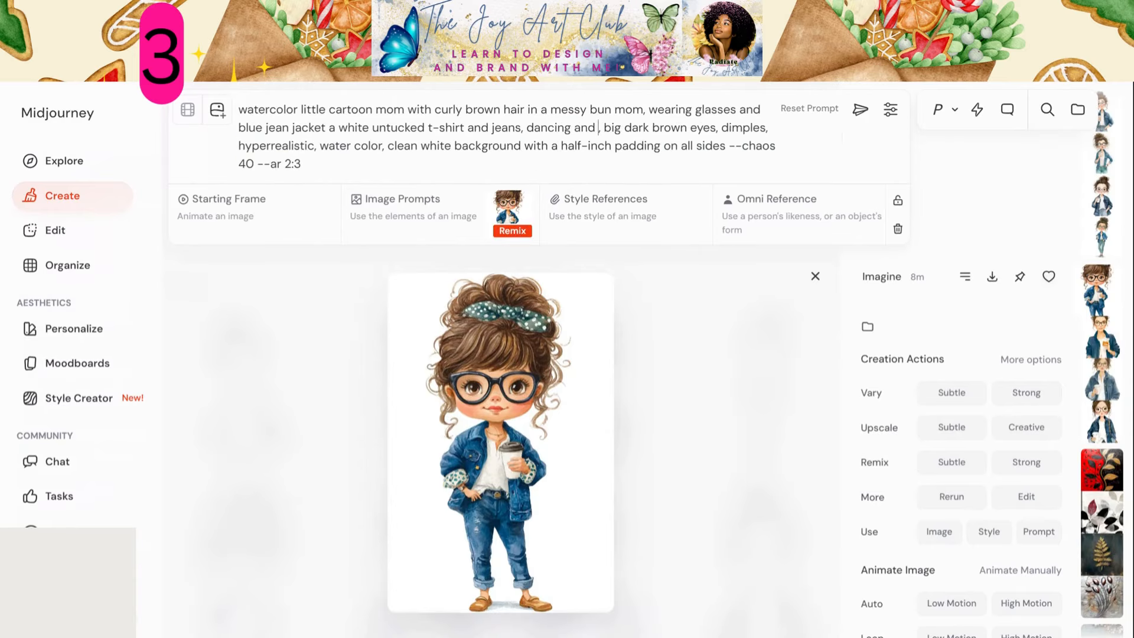
text(having fu)
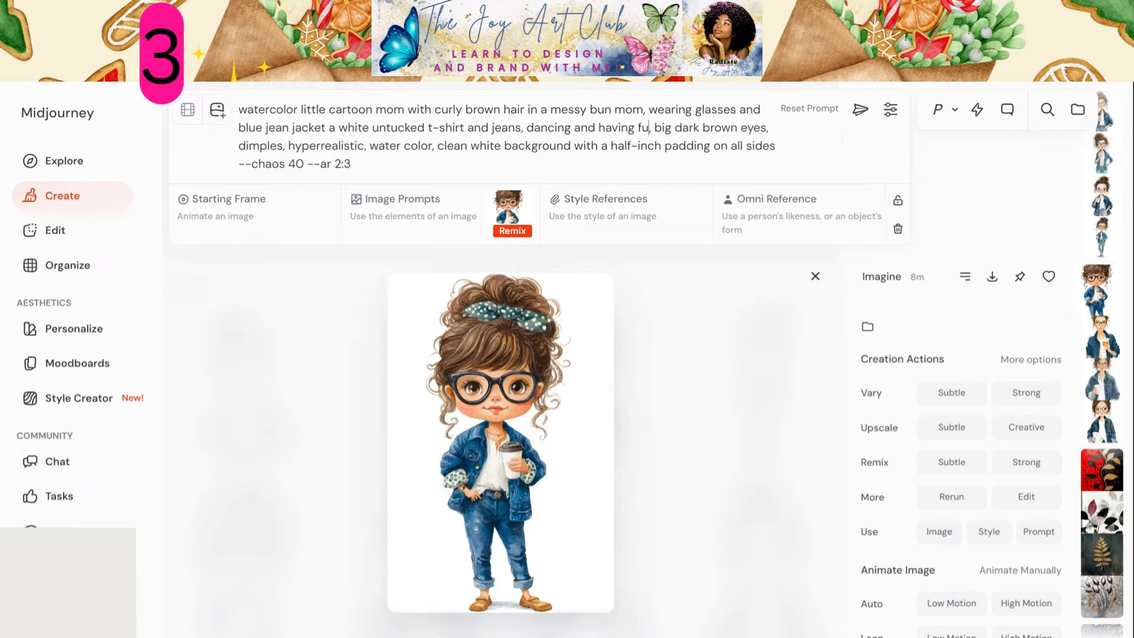
text(n)
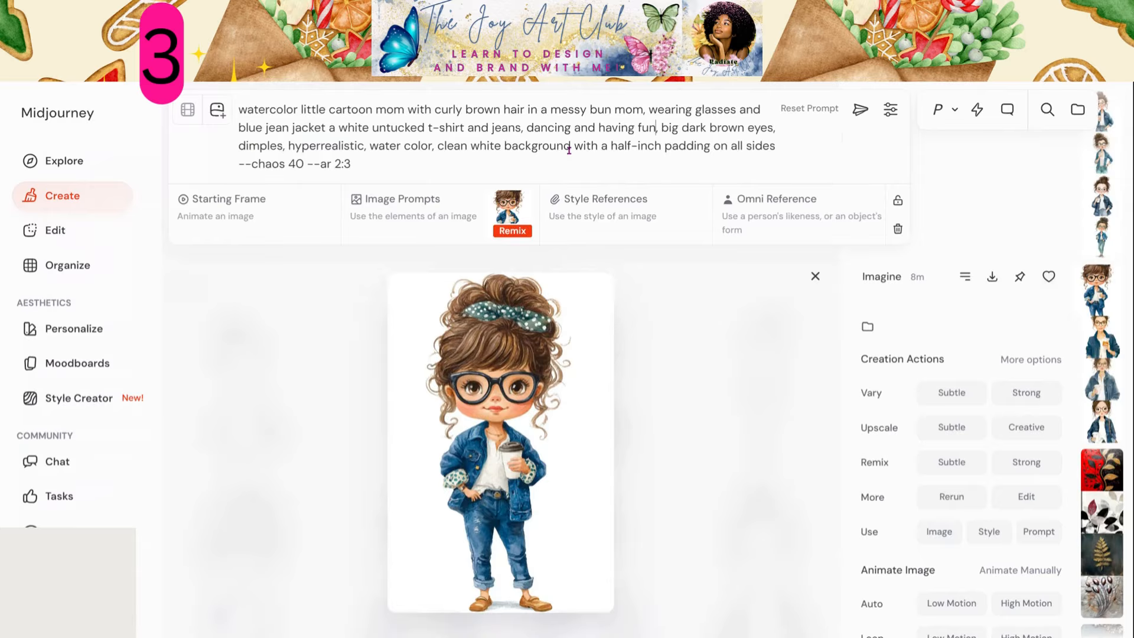
Generate the strong remix of the polka-dot headband girl from the edited dancing prompt.
click(871, 117)
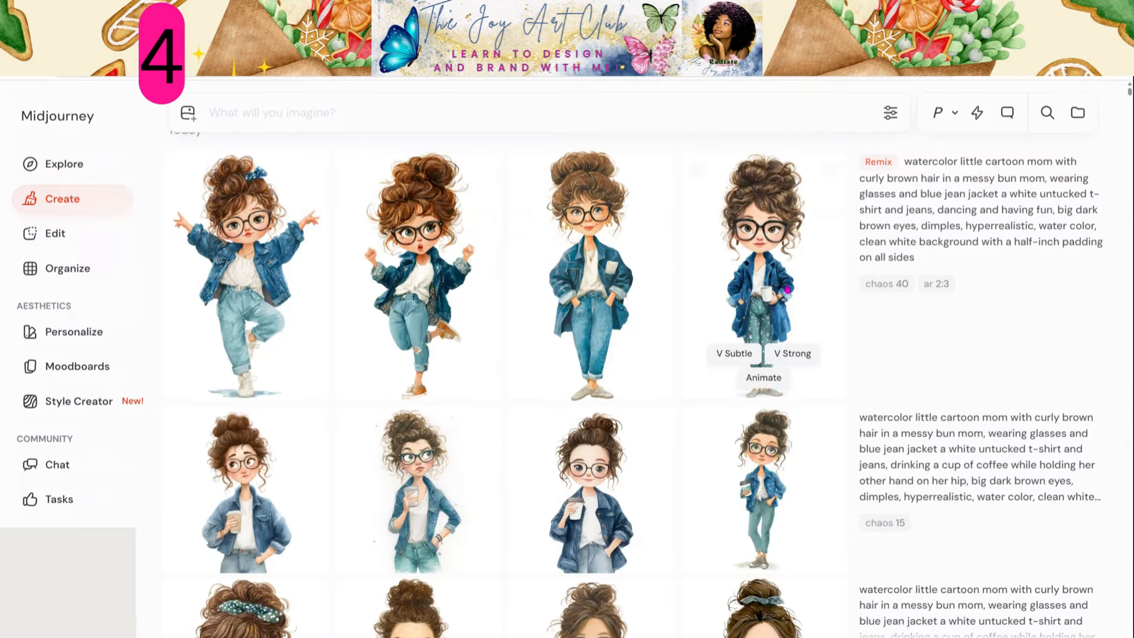
Compare the dancing remix images with the earlier chaos 15 and chaos 40 sets of the coffee-drinking mom.
scroll(787, 290, down, 2)
scroll(786, 293, up, 2)
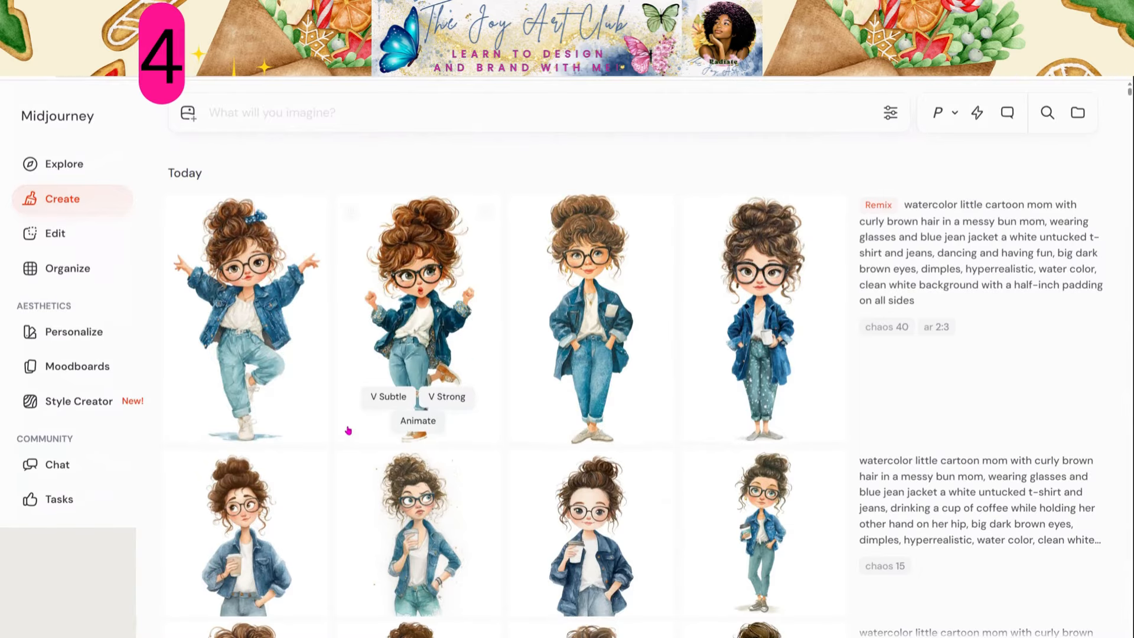
scroll(362, 432, down, 1)
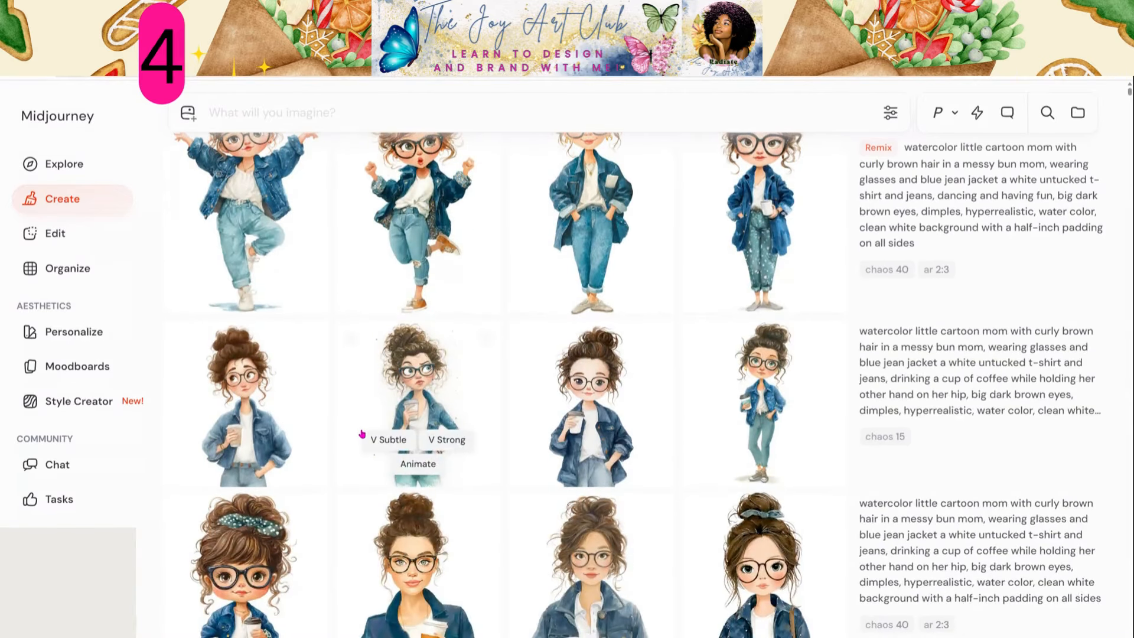
scroll(362, 430, up, 2)
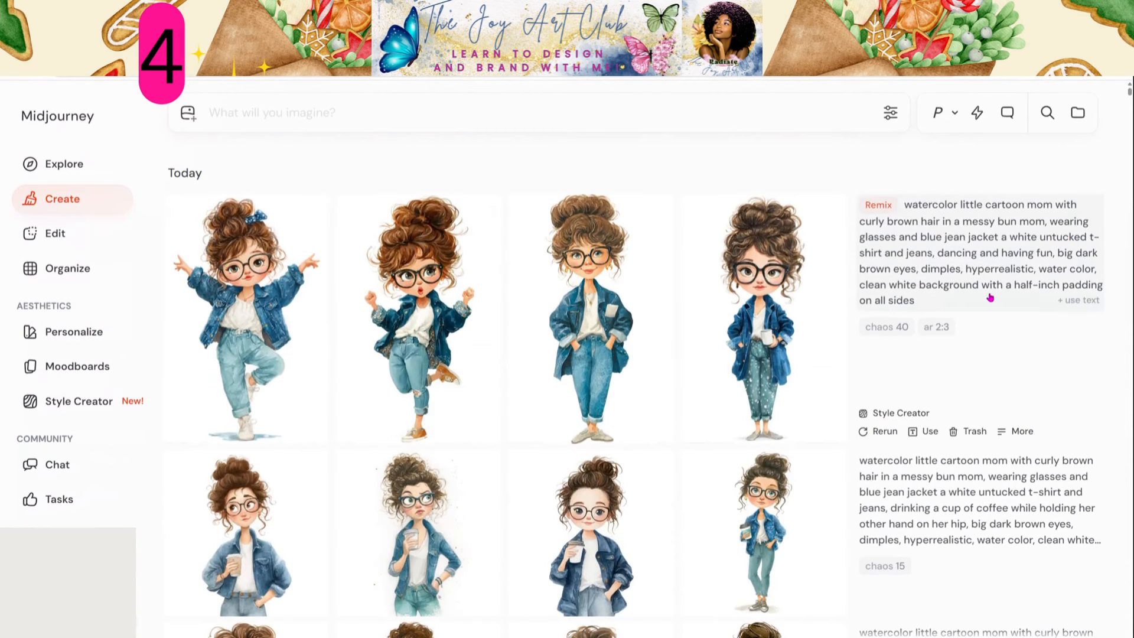
scroll(986, 298, down, 5)
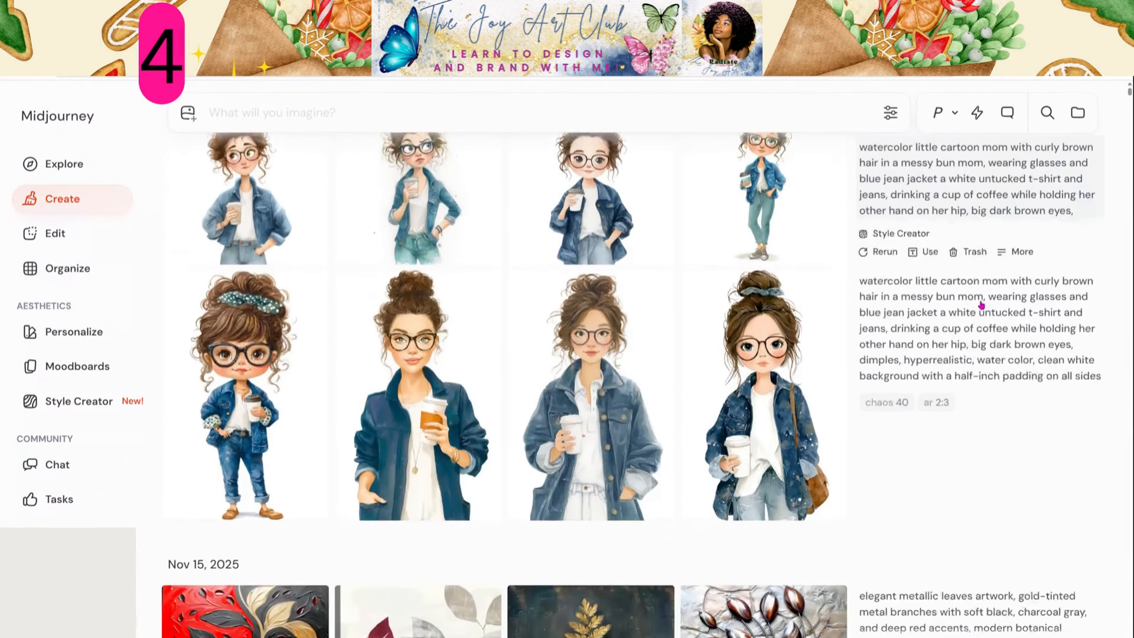
scroll(841, 331, up, 4)
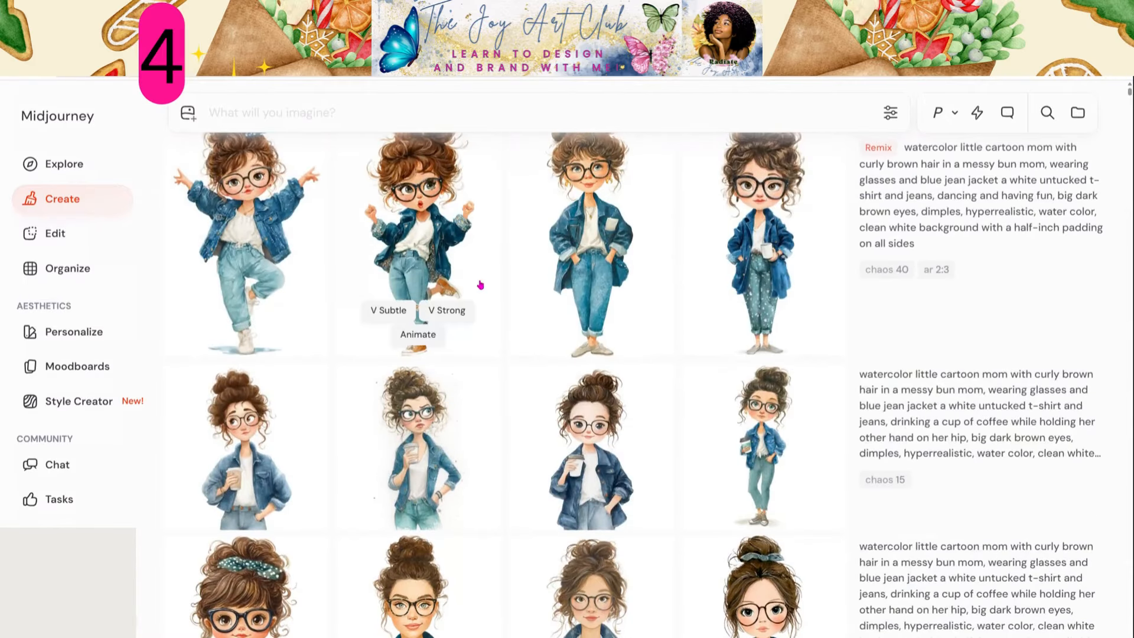
scroll(866, 305, up, 1)
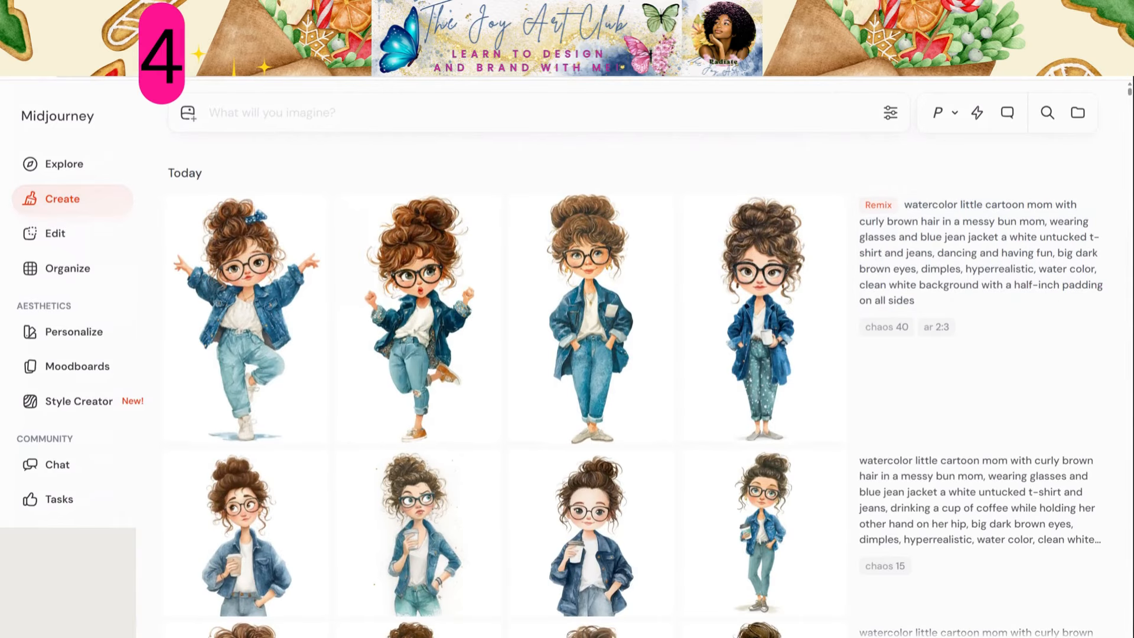
scroll(764, 489, down, 1)
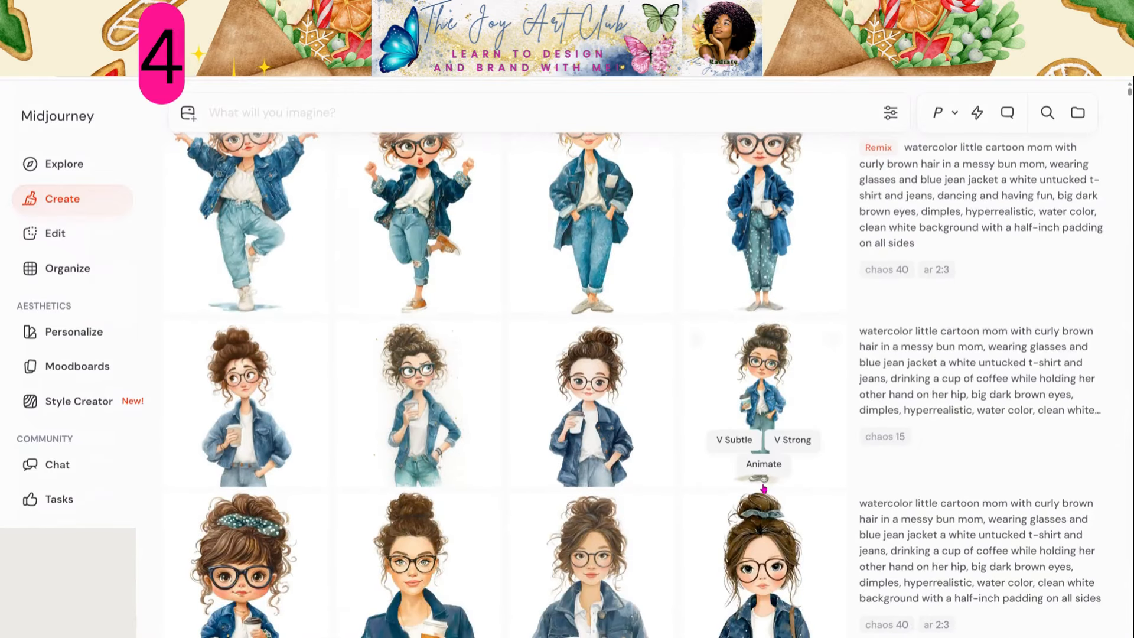
scroll(763, 489, down, 3)
scroll(764, 488, up, 3)
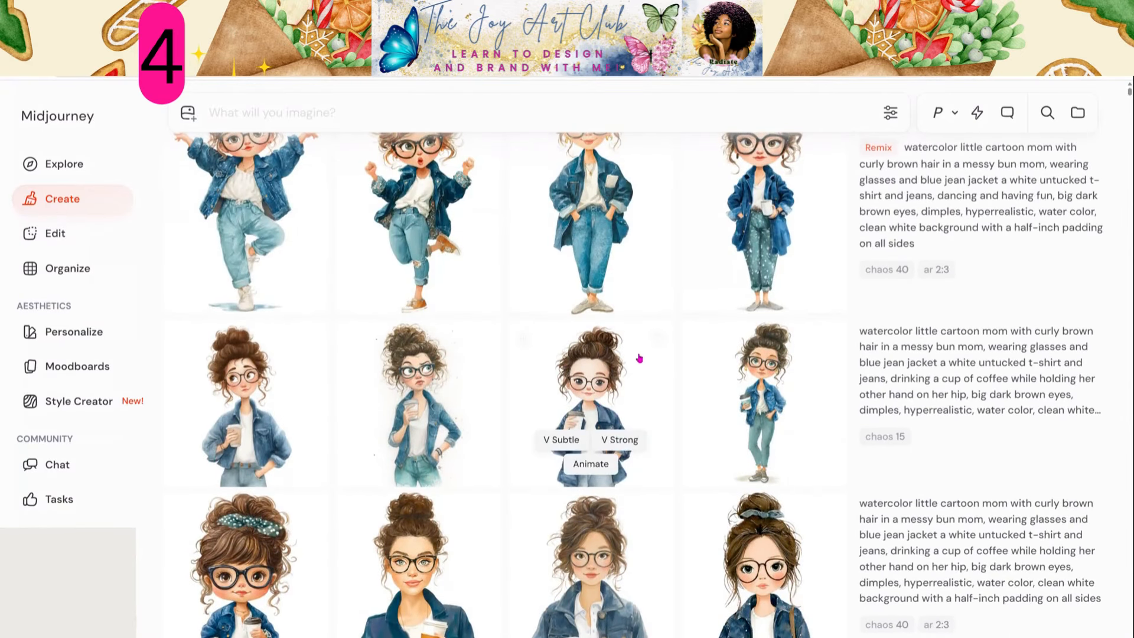
scroll(762, 413, up, 2)
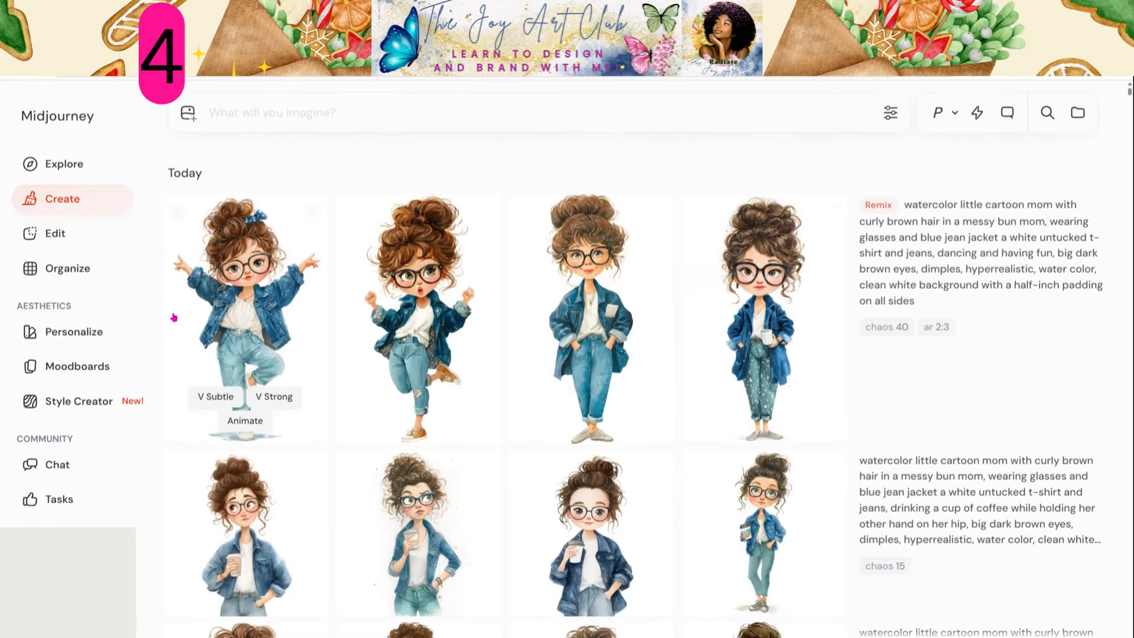
scroll(650, 457, down, 1)
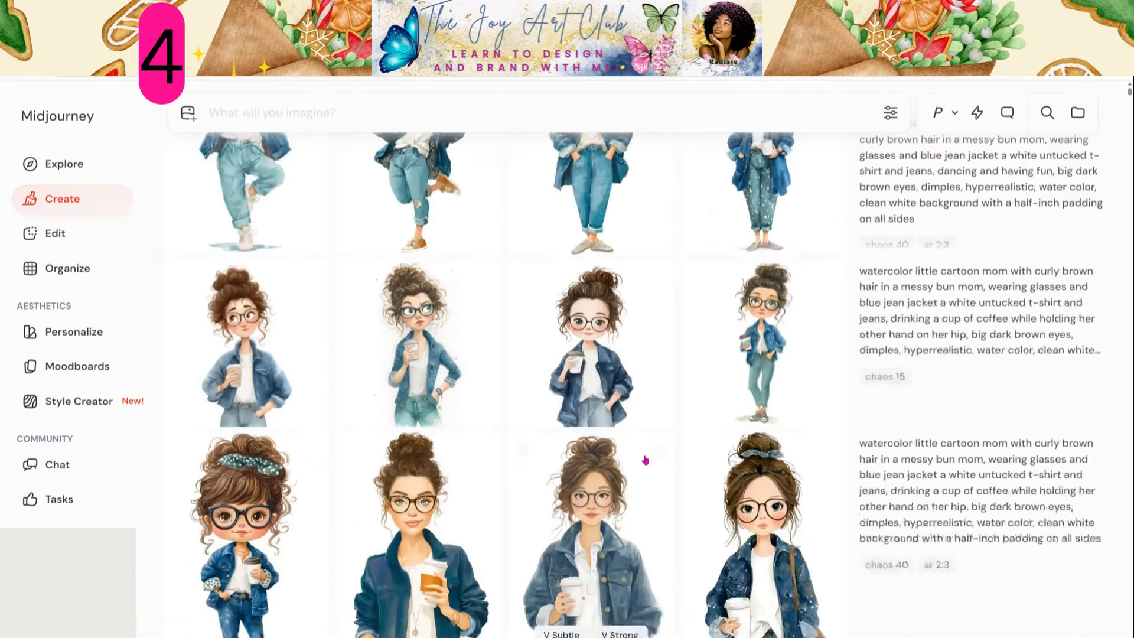
scroll(645, 460, down, 1)
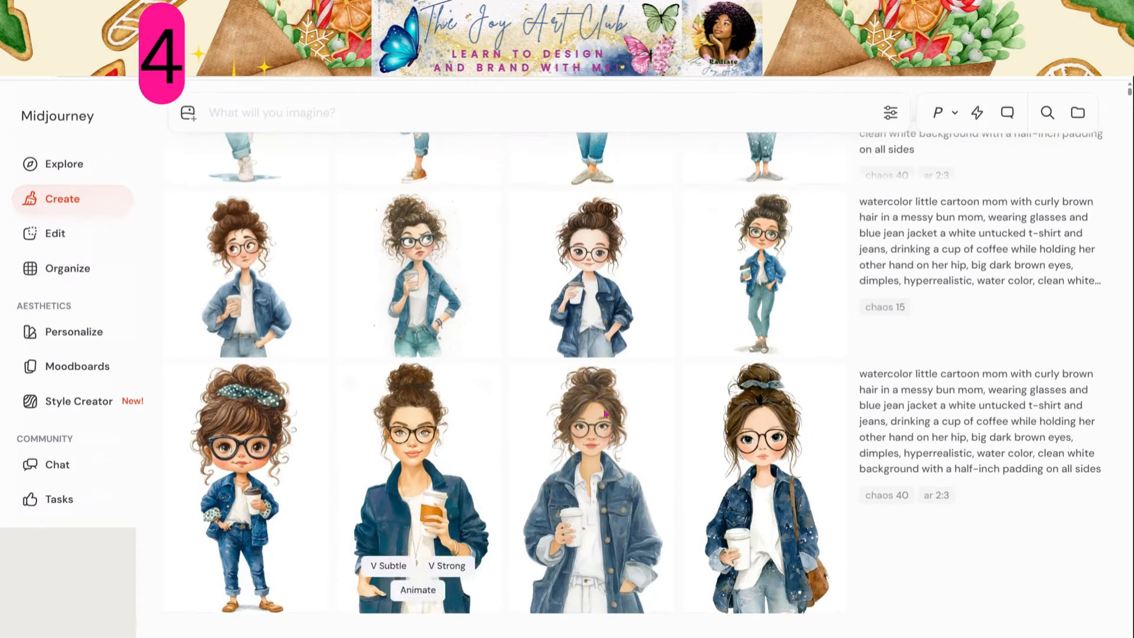
scroll(833, 322, up, 1)
scroll(833, 323, up, 2)
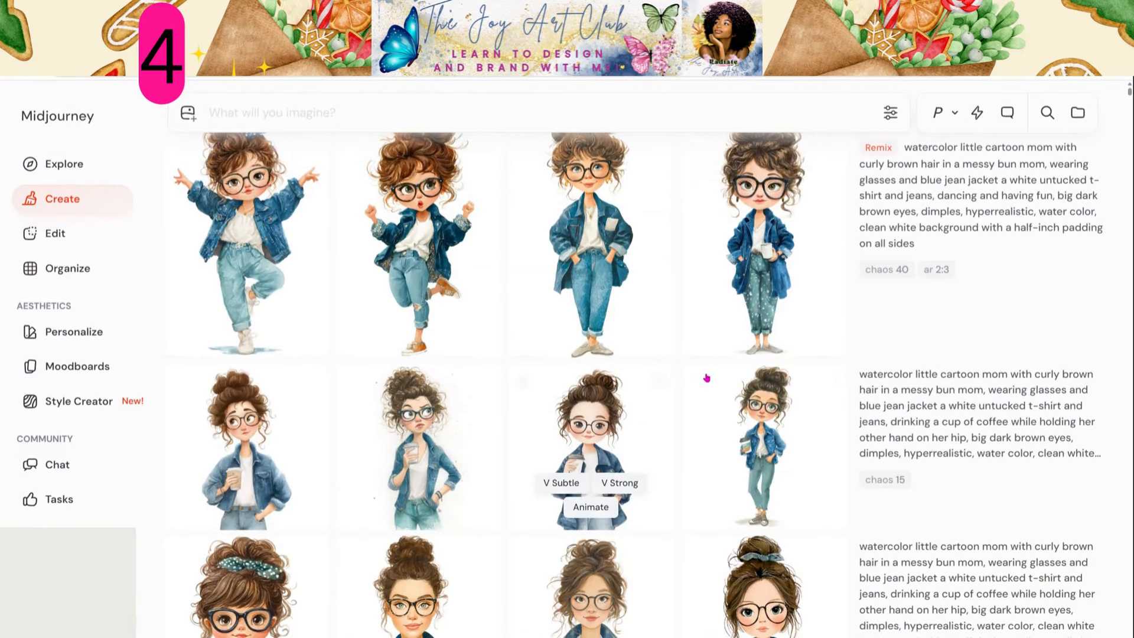
scroll(760, 378, down, 3)
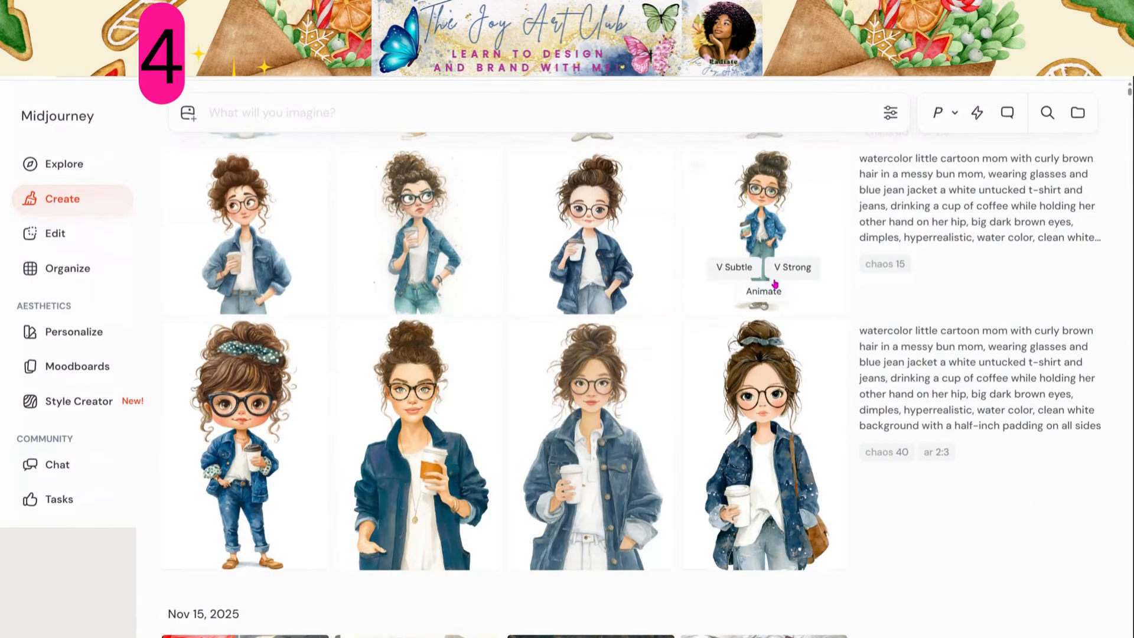
scroll(790, 263, up, 3)
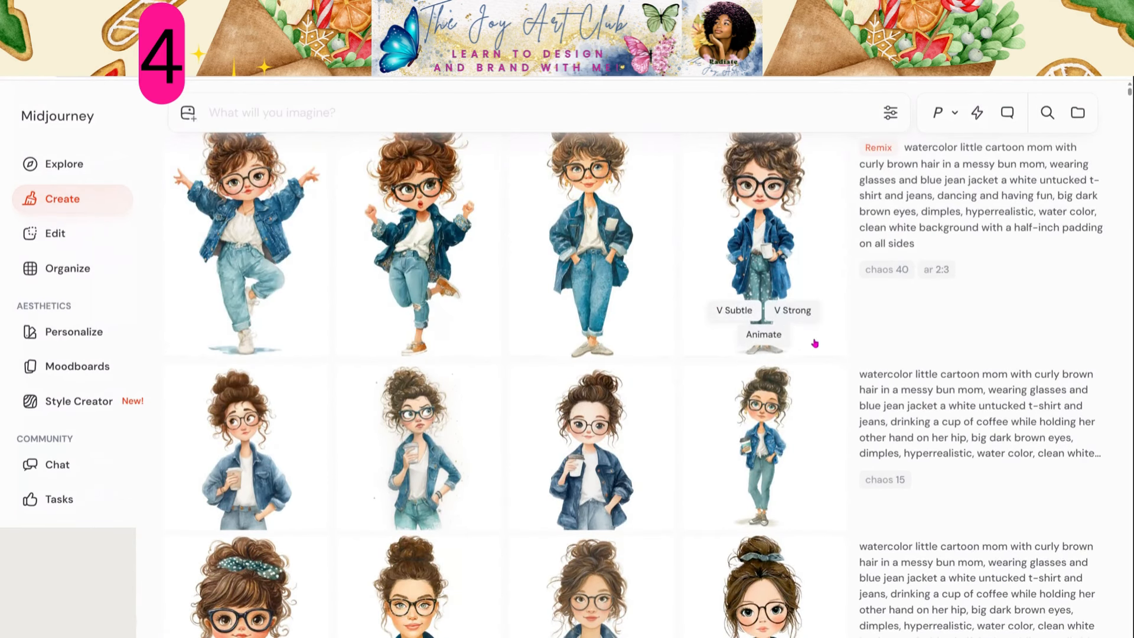
mouse_move(880, 357)
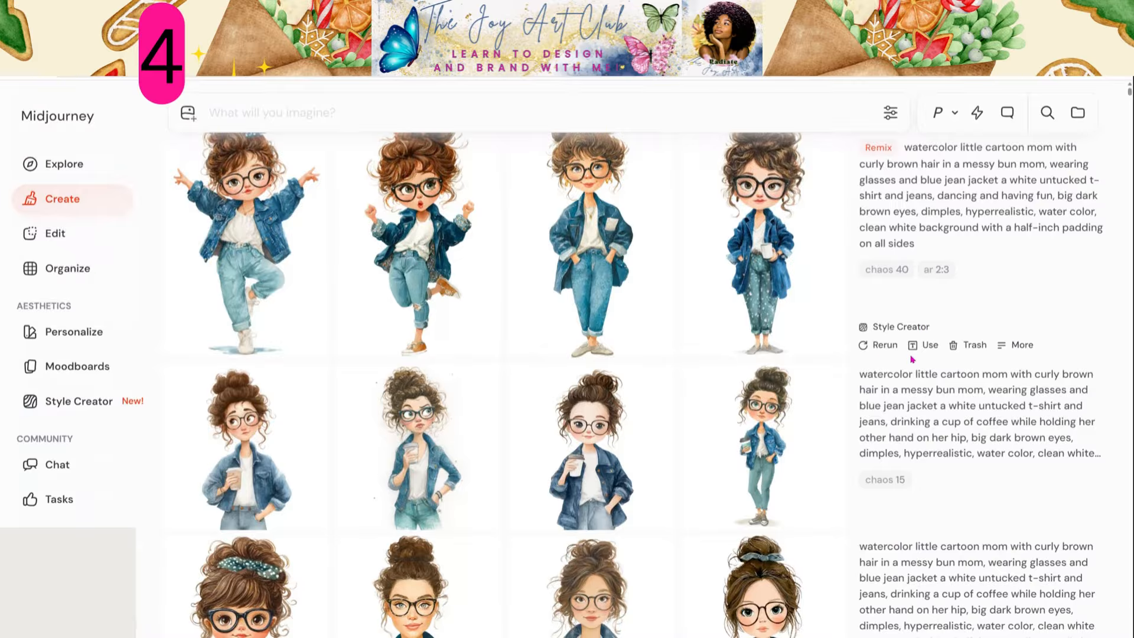
Examine the two dancing girls from the remix set enlarged, the one with raised fists and the one with the blue bow.
scroll(693, 374, up, 1)
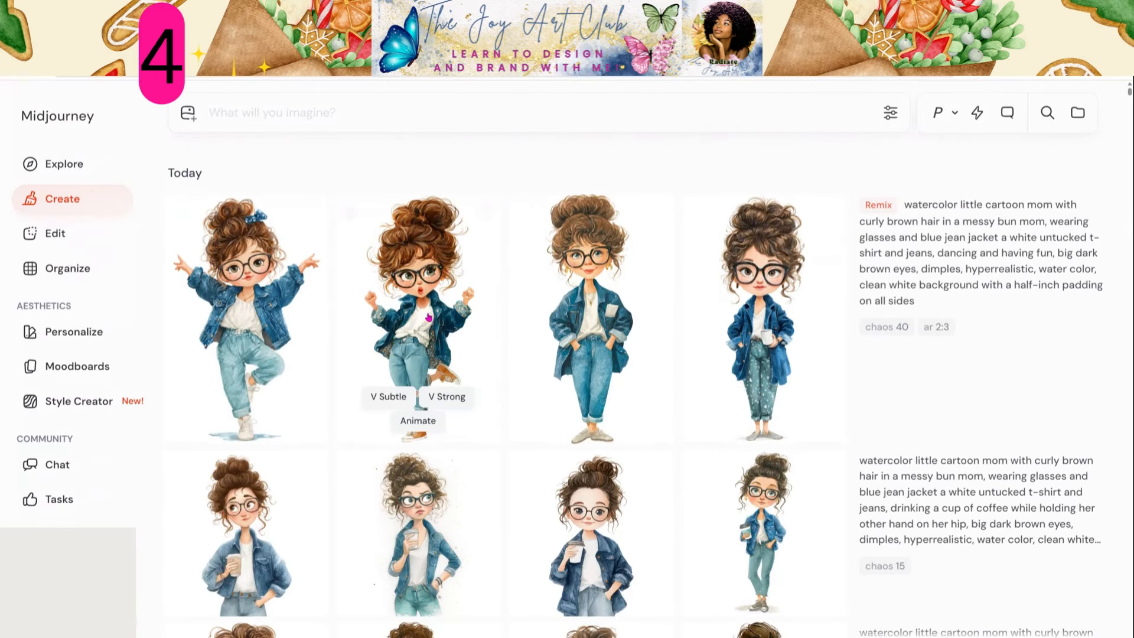
click(424, 314)
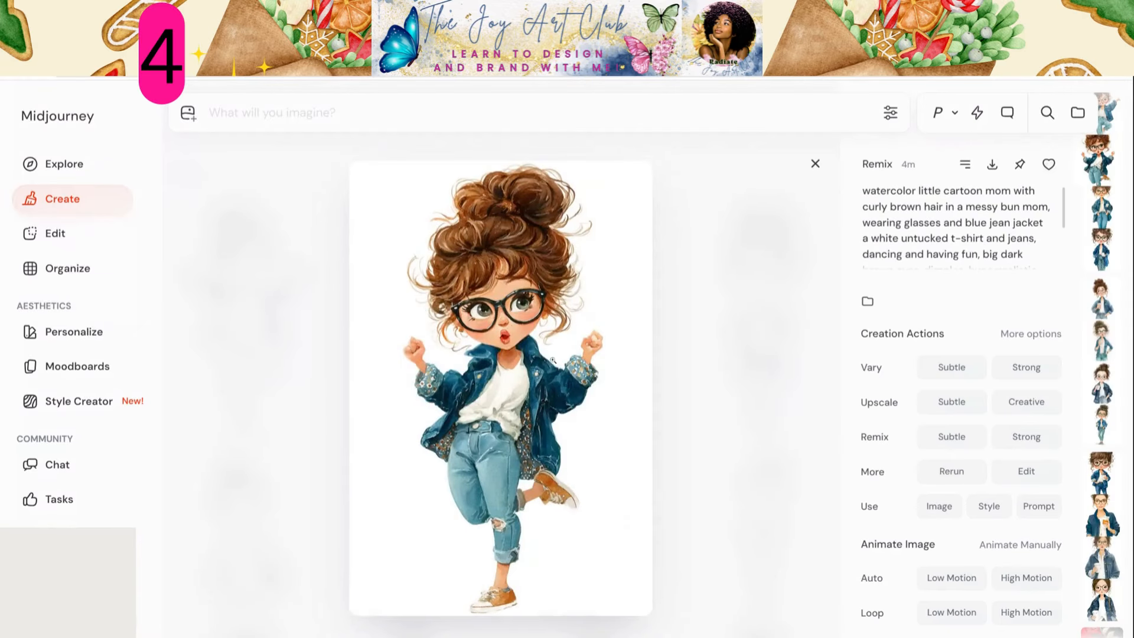
click(816, 164)
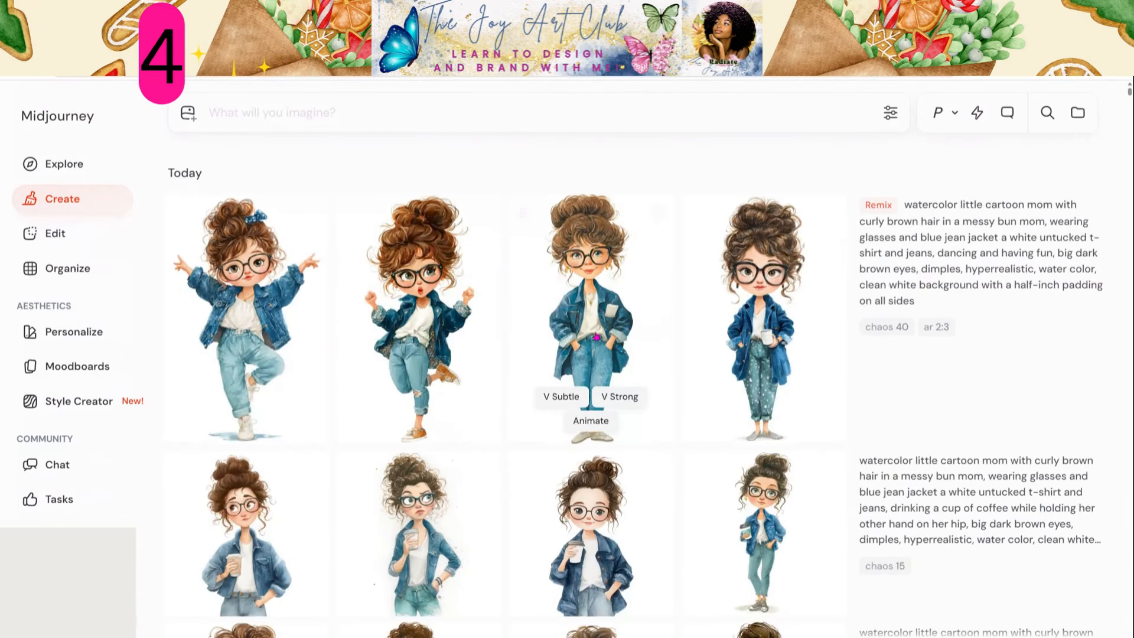
scroll(549, 355, down, 3)
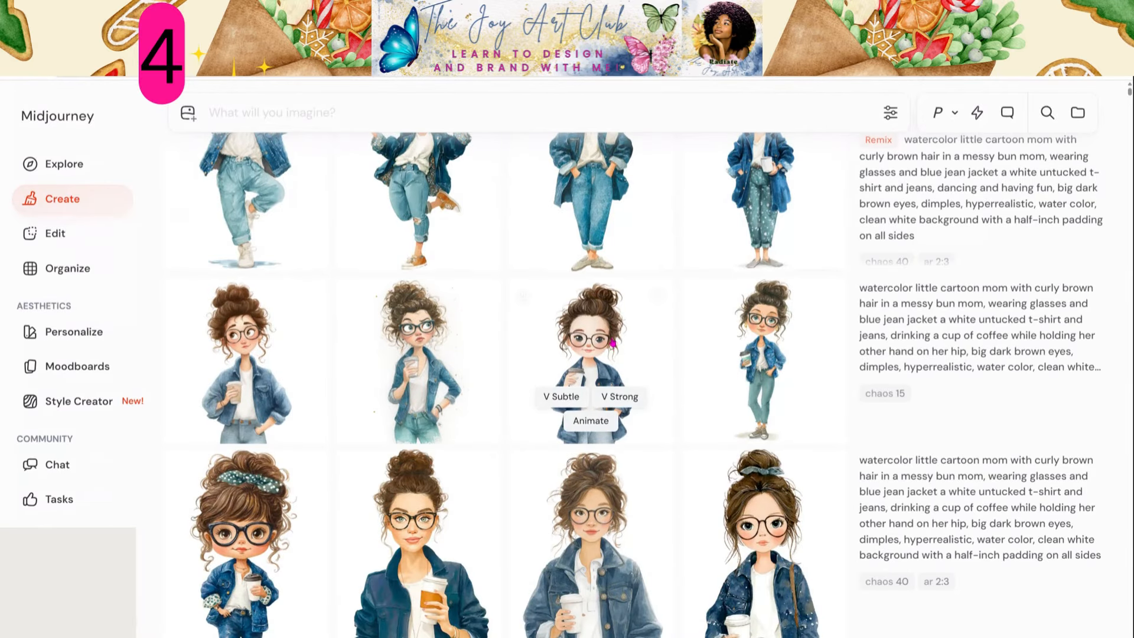
scroll(613, 343, down, 4)
scroll(608, 349, up, 6)
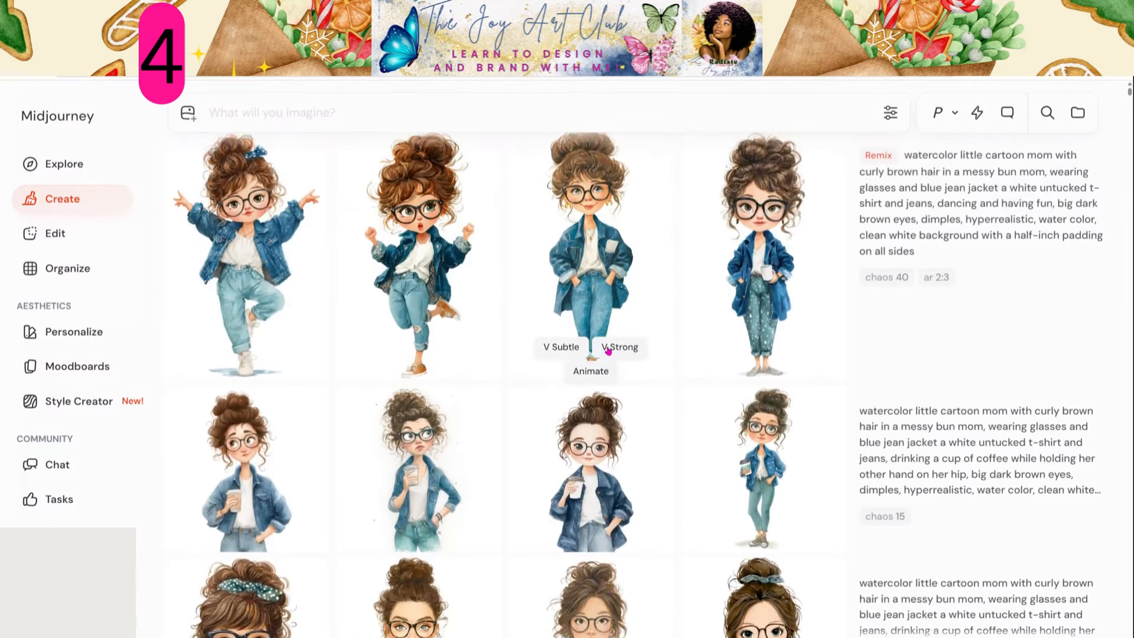
scroll(608, 351, up, 1)
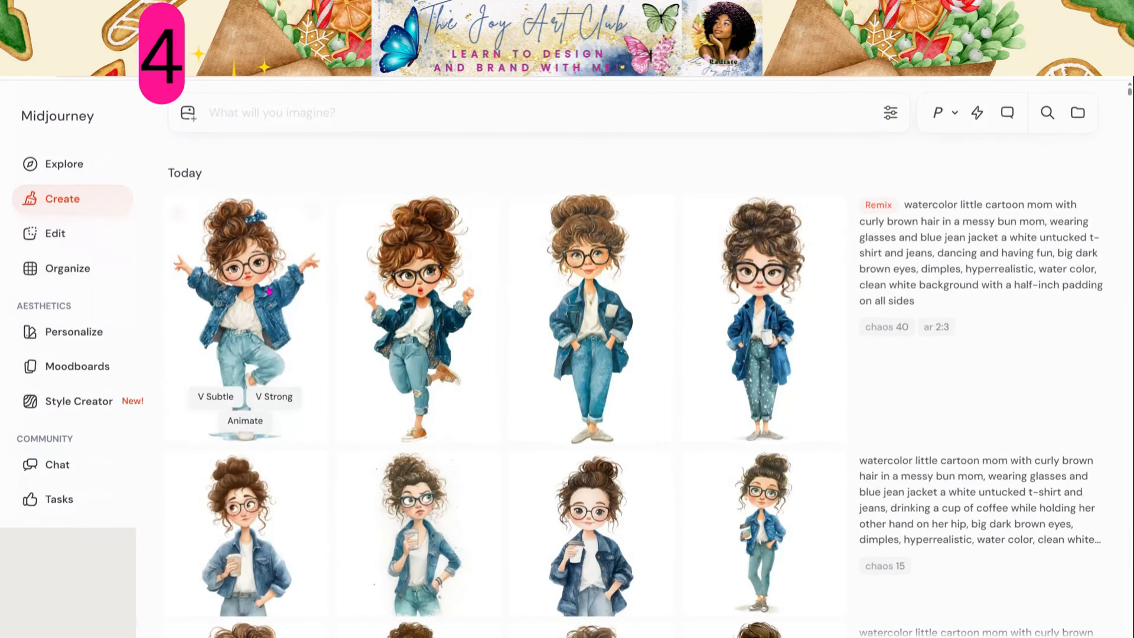
click(269, 291)
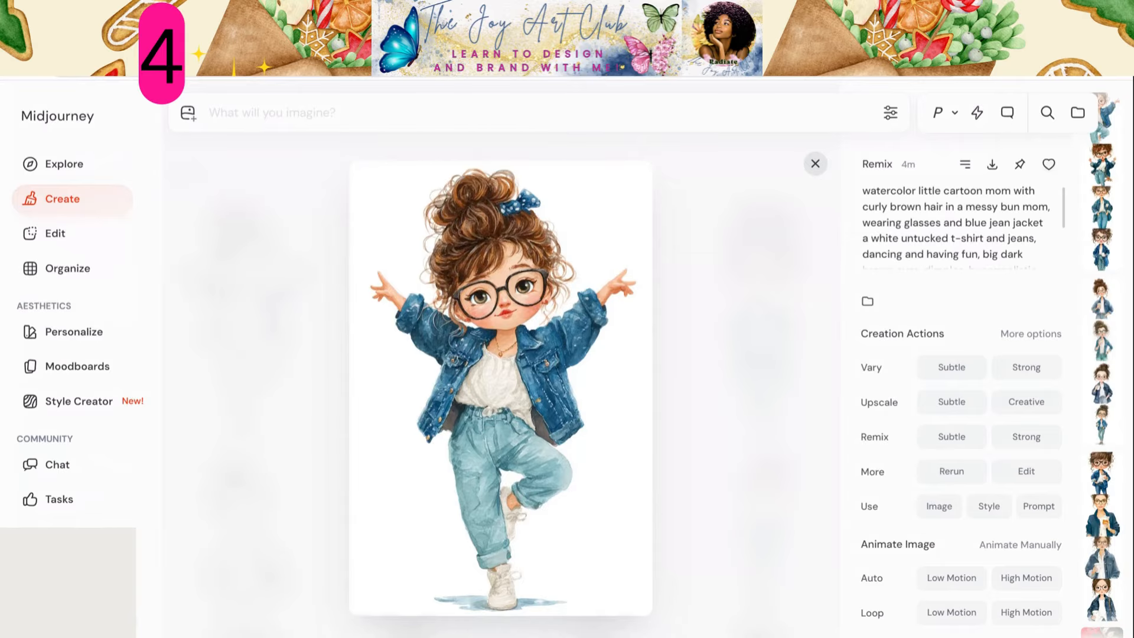
click(815, 164)
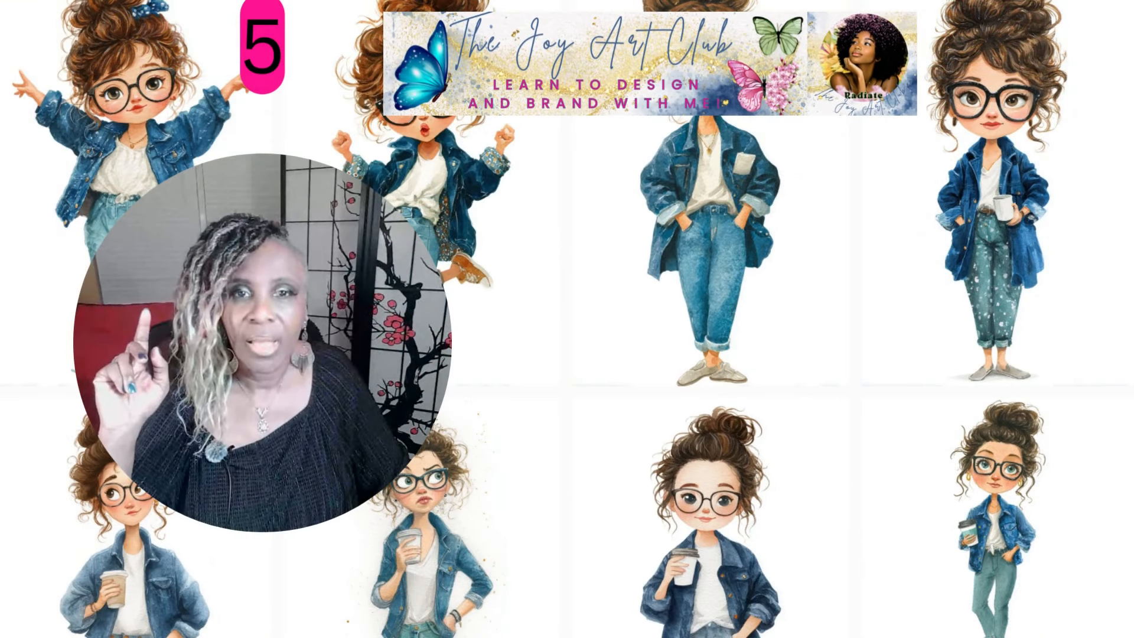
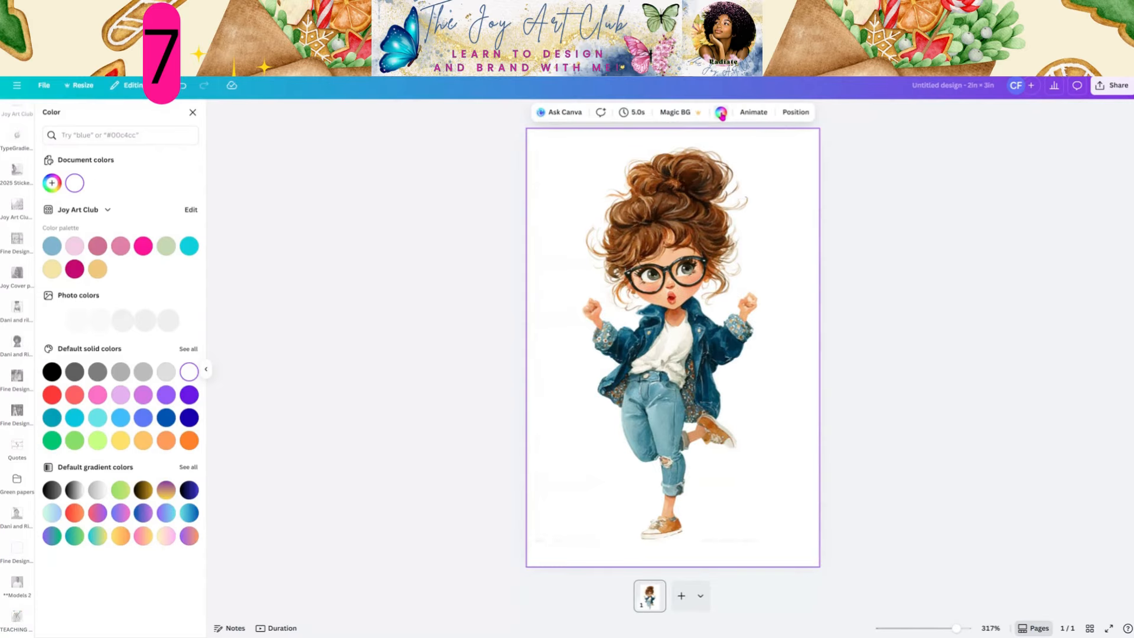
In Canva, color the page background bright pink from the Joy Art Club palette and remove the background of the dancing girl image.
click(143, 248)
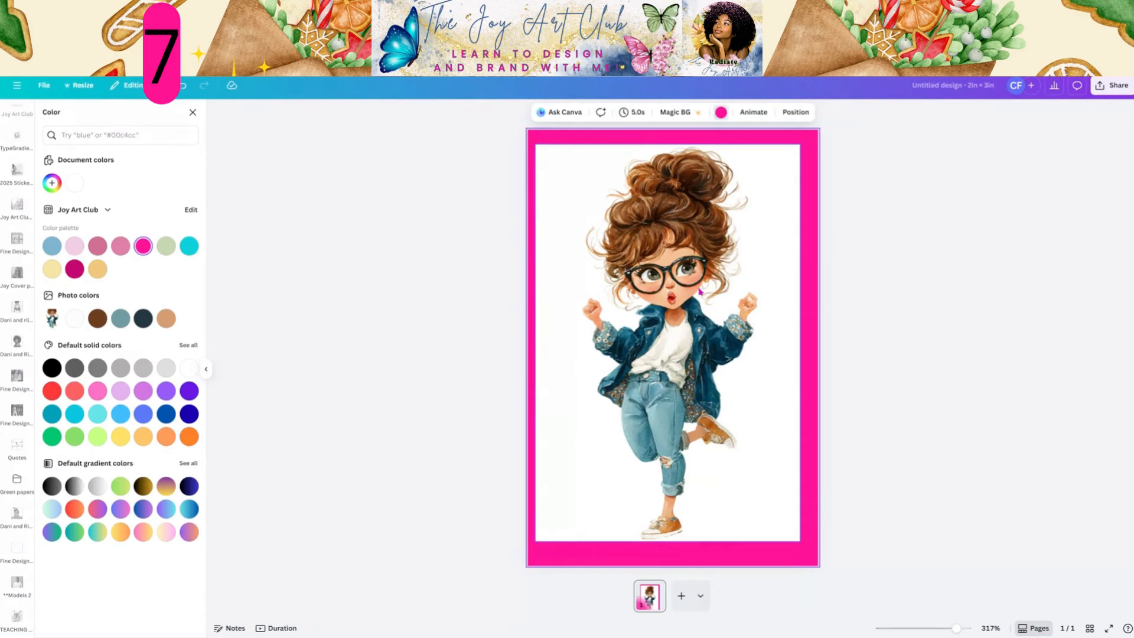
click(716, 213)
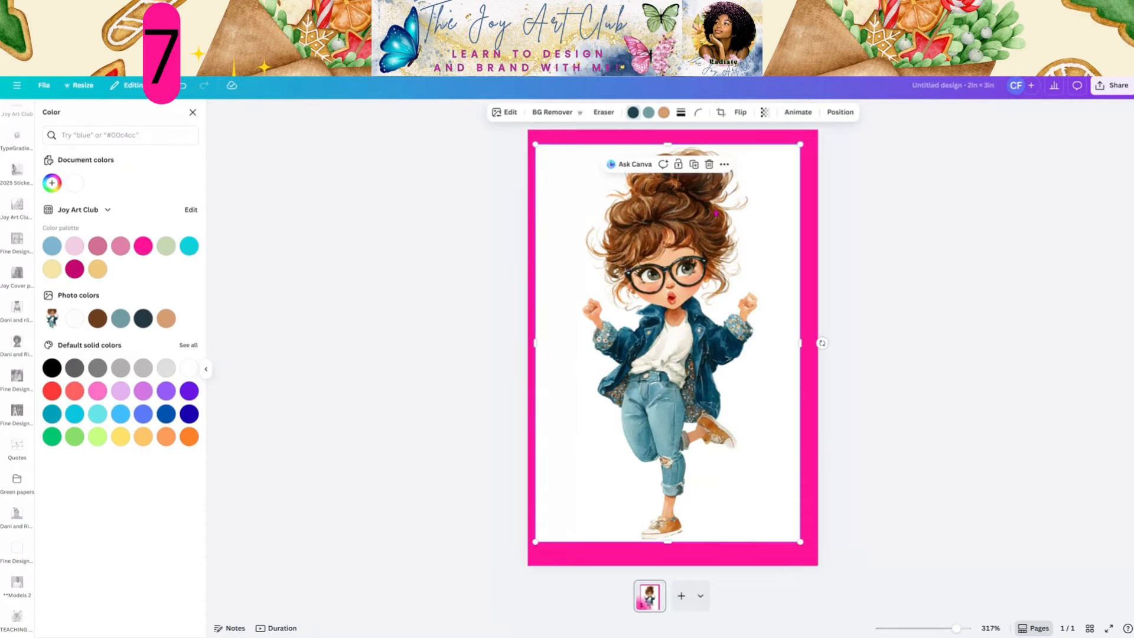
click(550, 115)
click(557, 117)
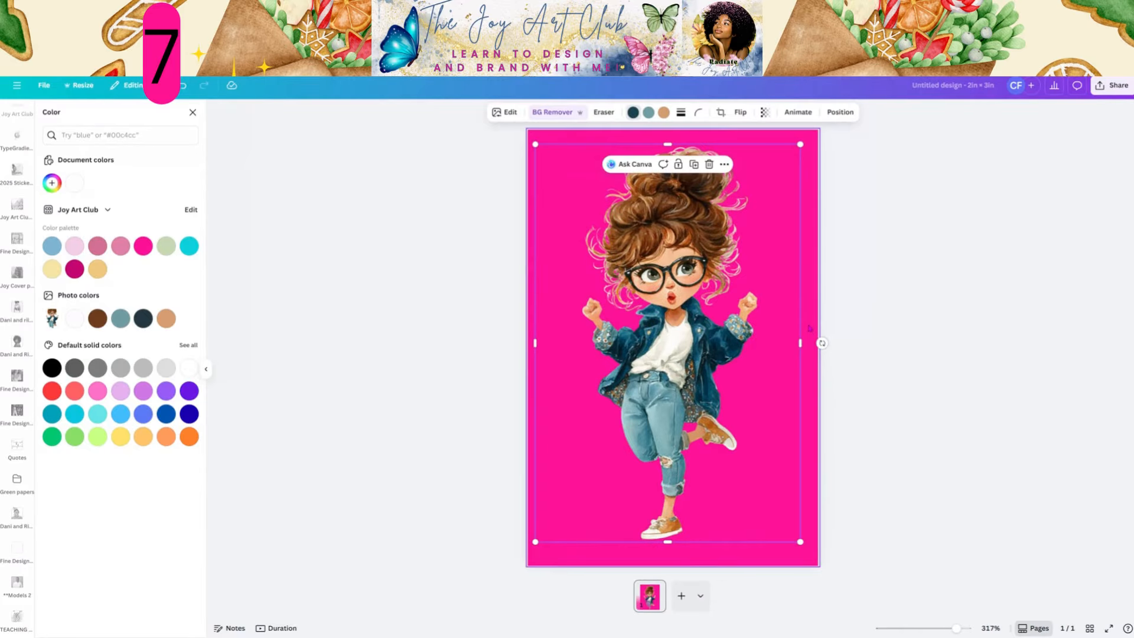
Change the page background color to light gray (#d9d9d9).
click(811, 327)
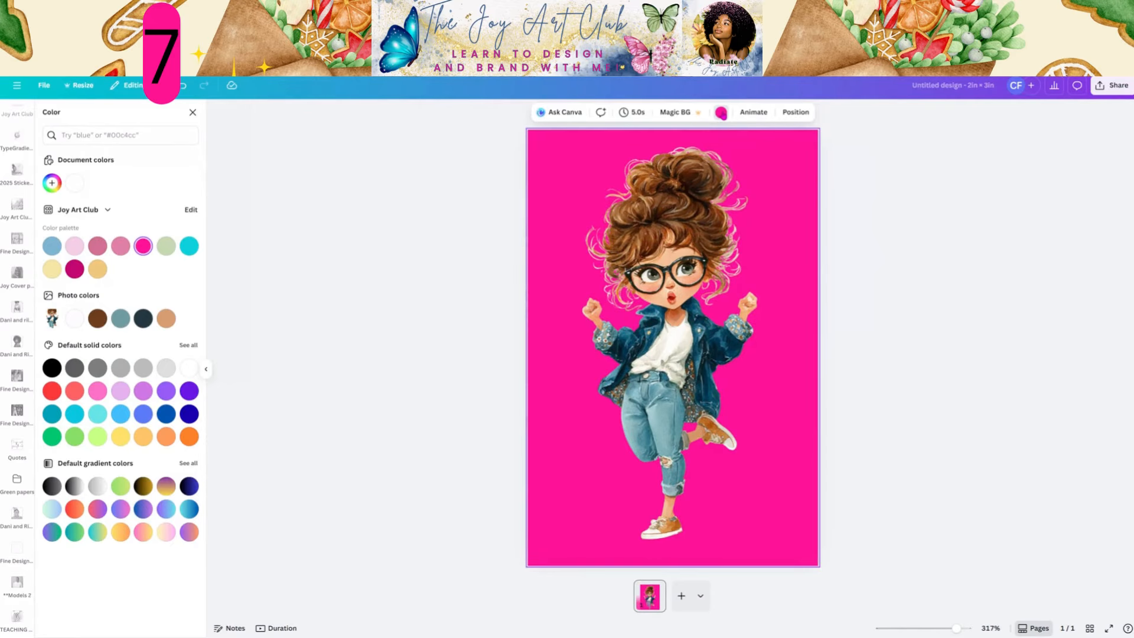
click(721, 113)
click(722, 113)
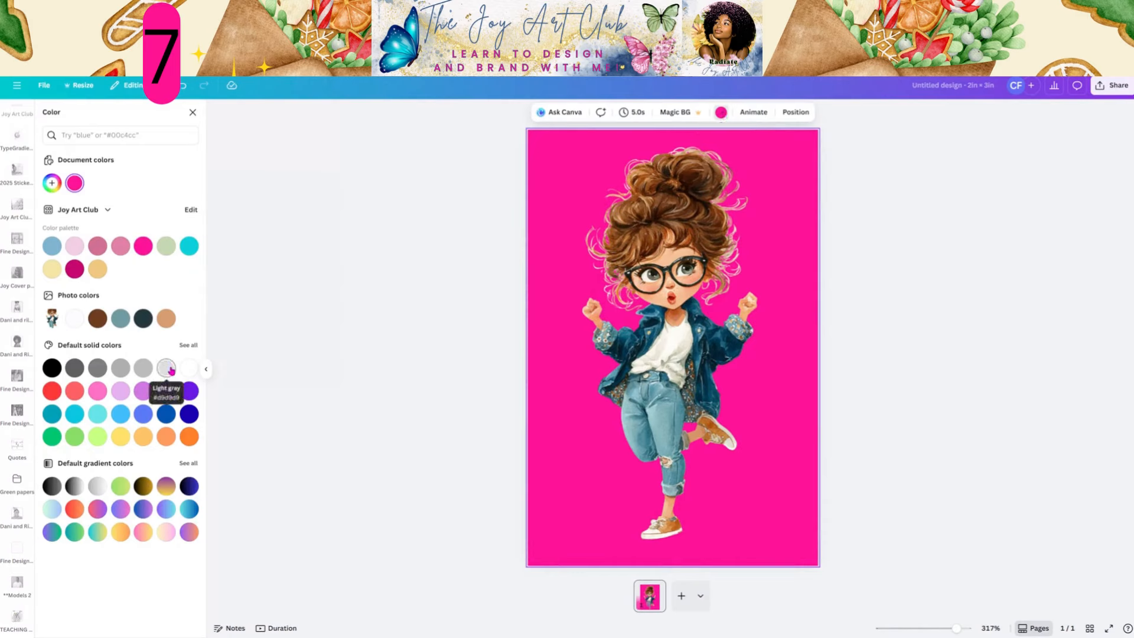
click(167, 368)
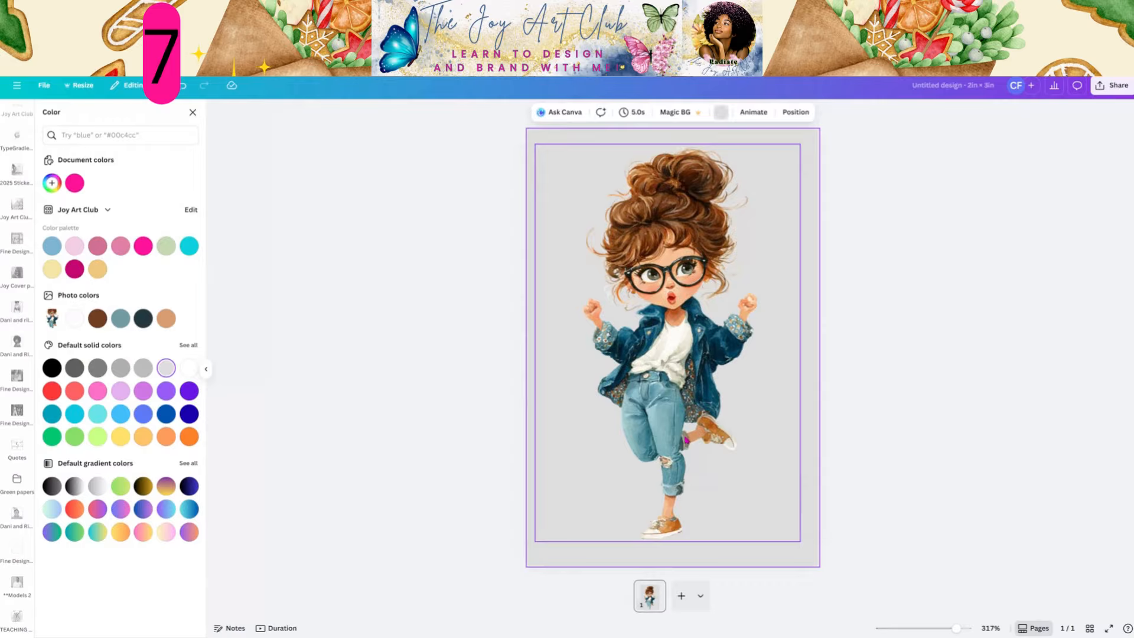
Enlarge the dancing girl image to nearly fill the page, crop its empty left side, and center it on the page.
click(687, 440)
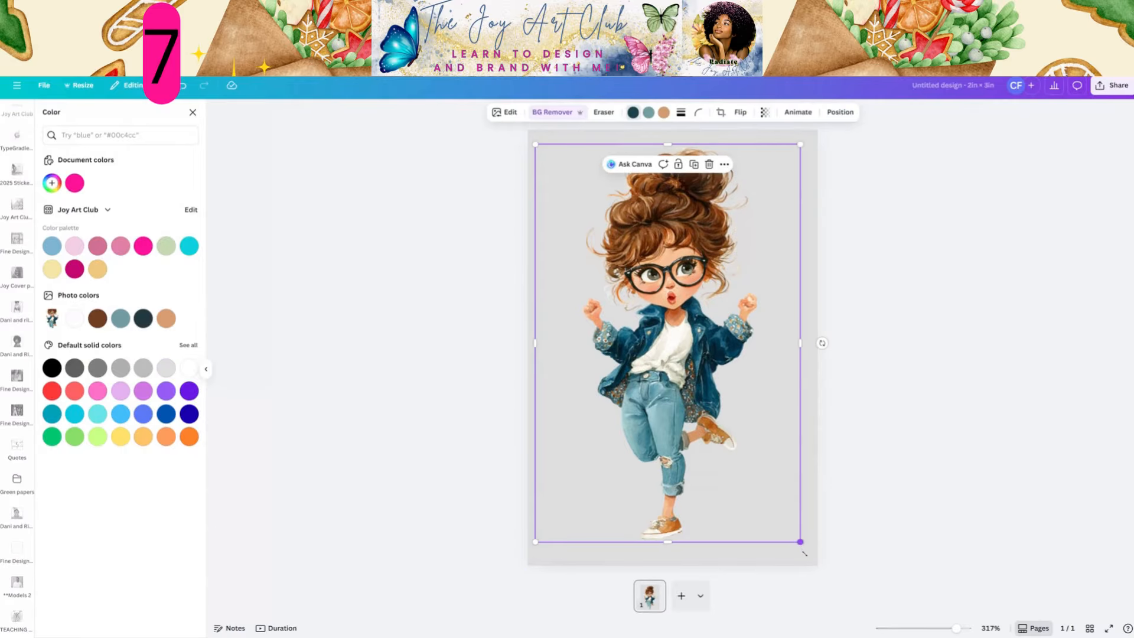
drag(804, 554, 816, 572)
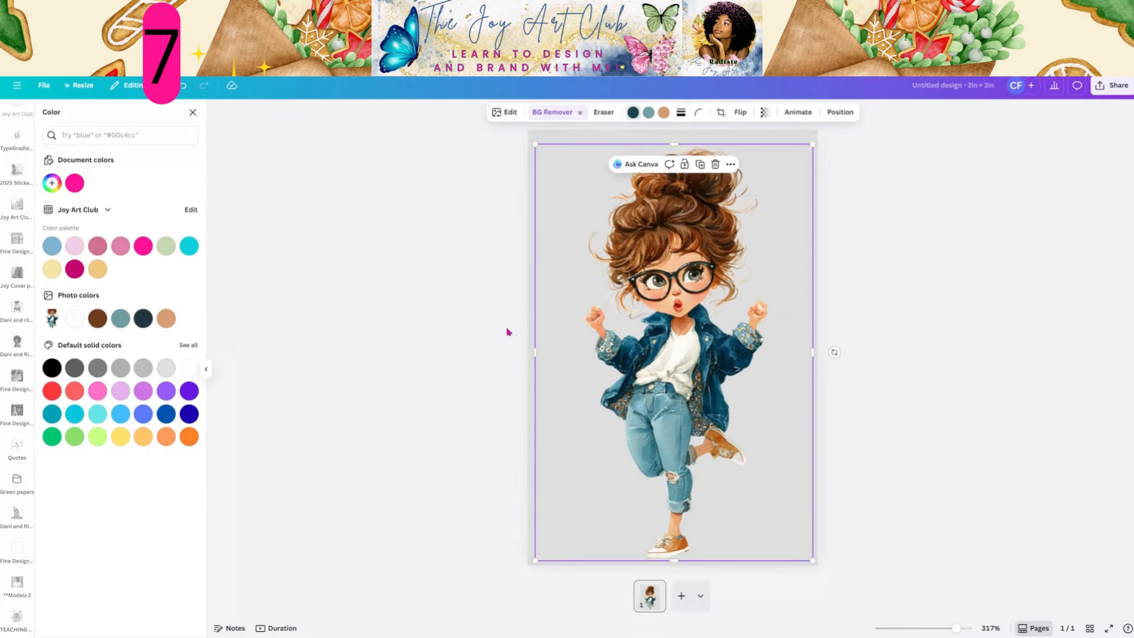
drag(536, 353, 562, 354)
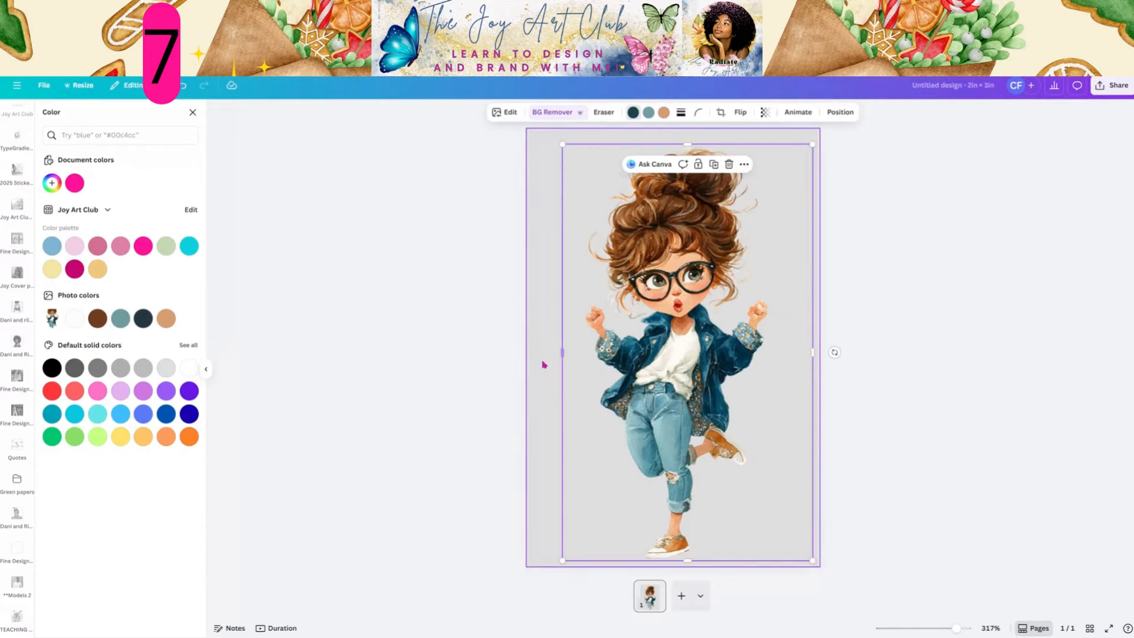
click(541, 362)
click(671, 355)
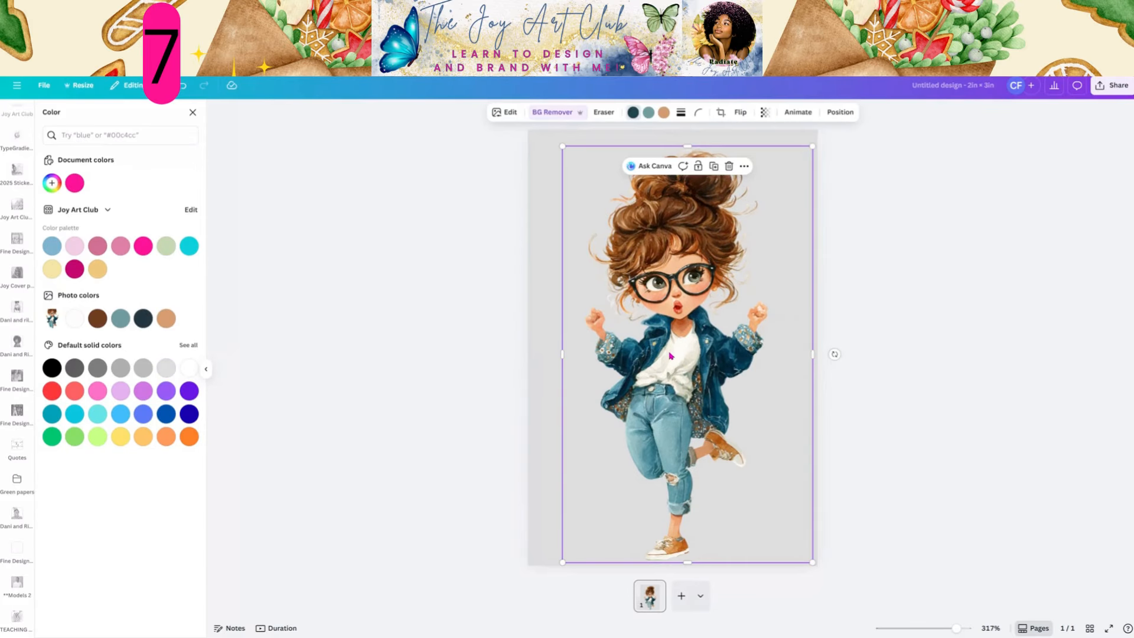
drag(671, 355, 657, 353)
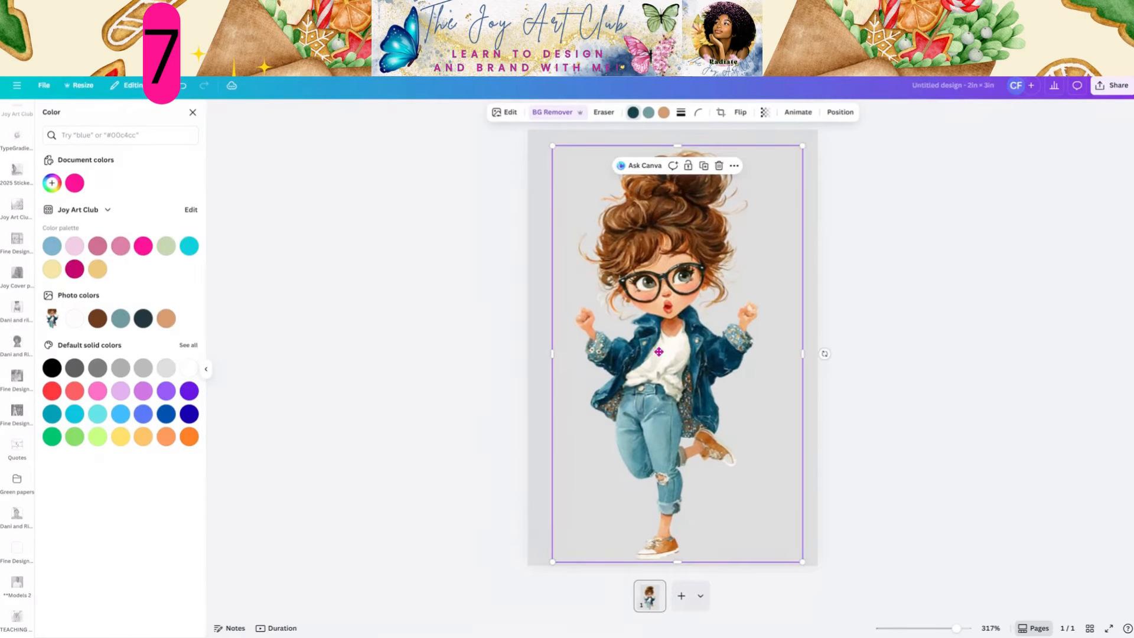
Add a second page, fill it with the mom image holding a white coffee mug, and remove that image's background.
click(682, 598)
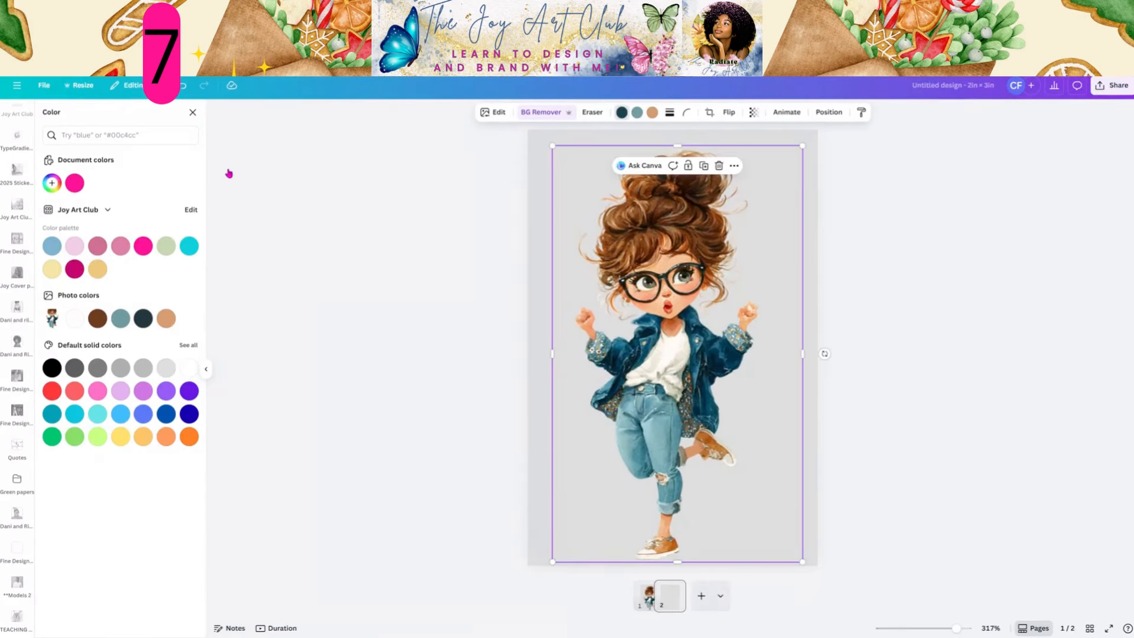
click(192, 112)
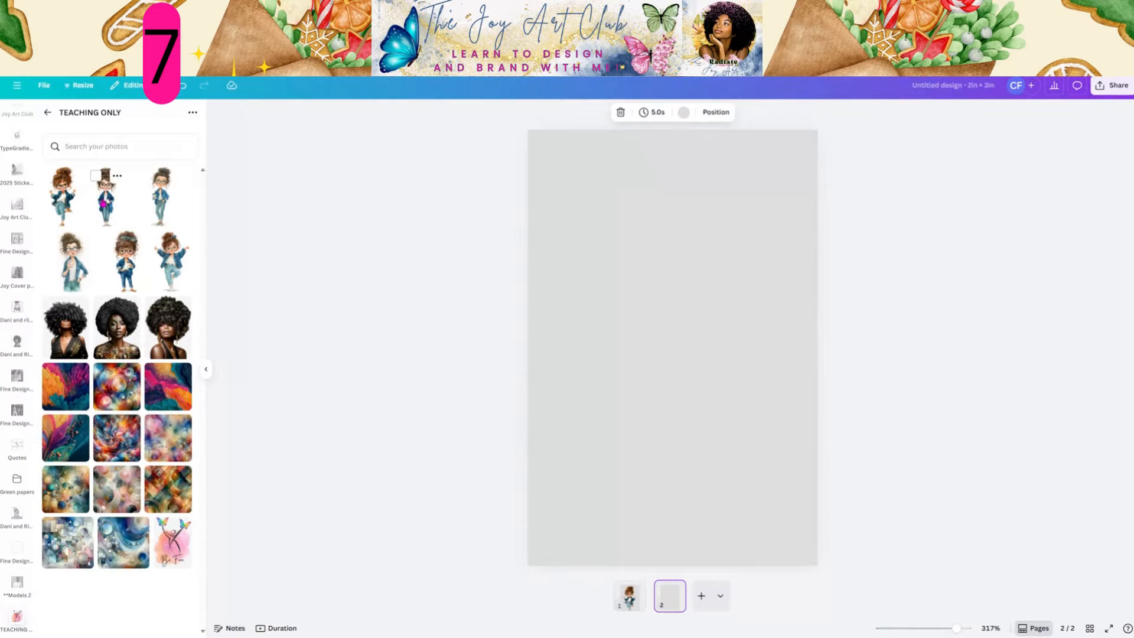
click(103, 204)
drag(654, 308, 610, 240)
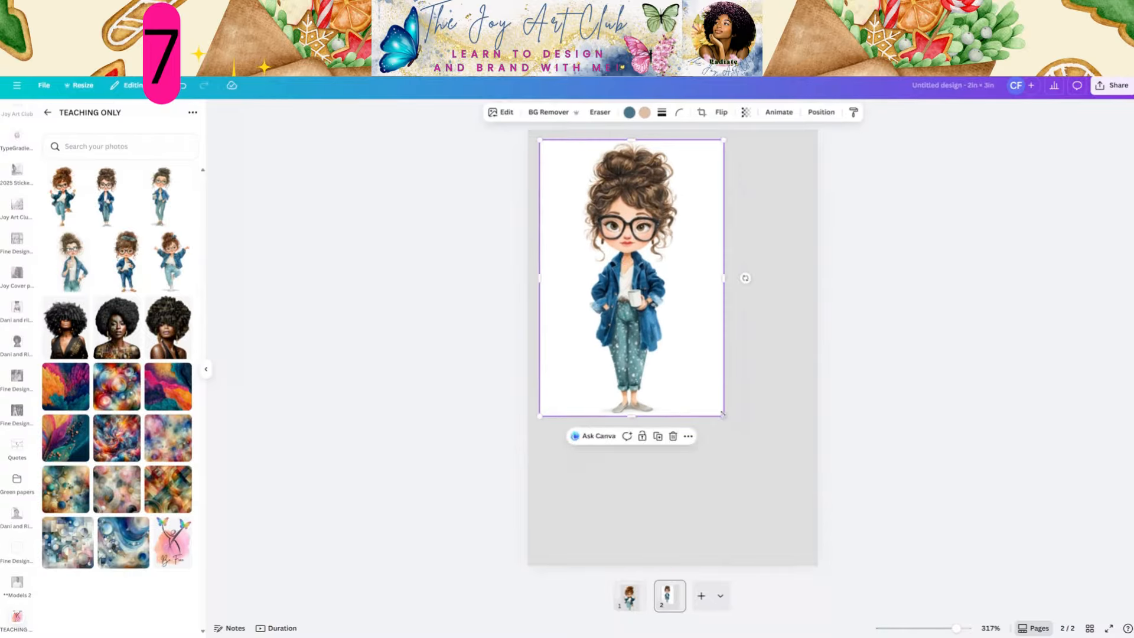
drag(722, 415, 812, 549)
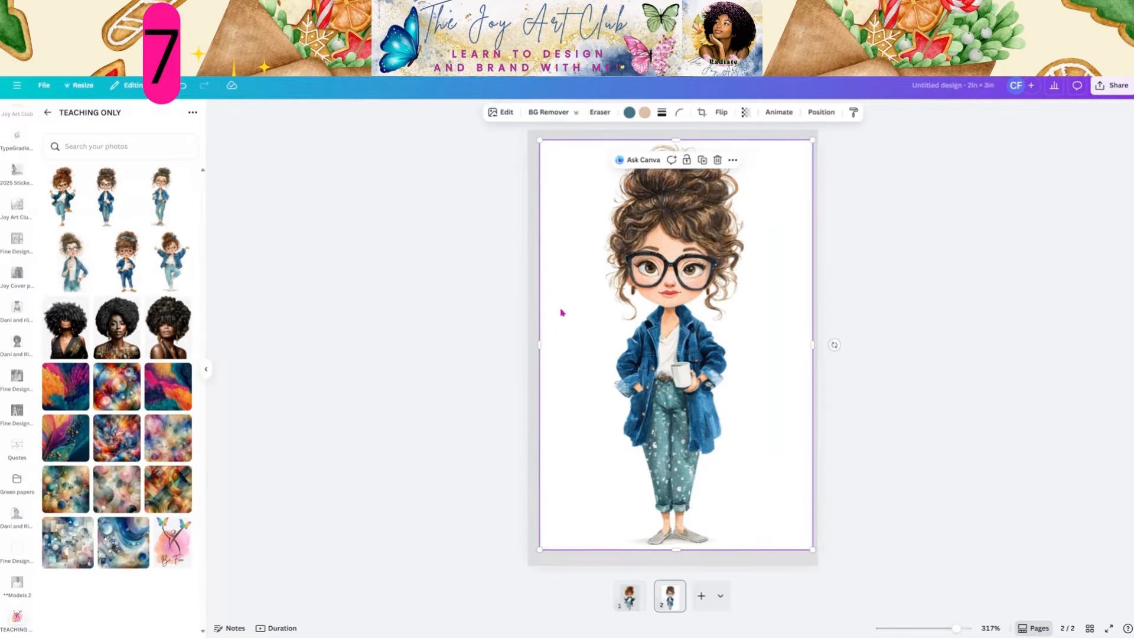
click(551, 112)
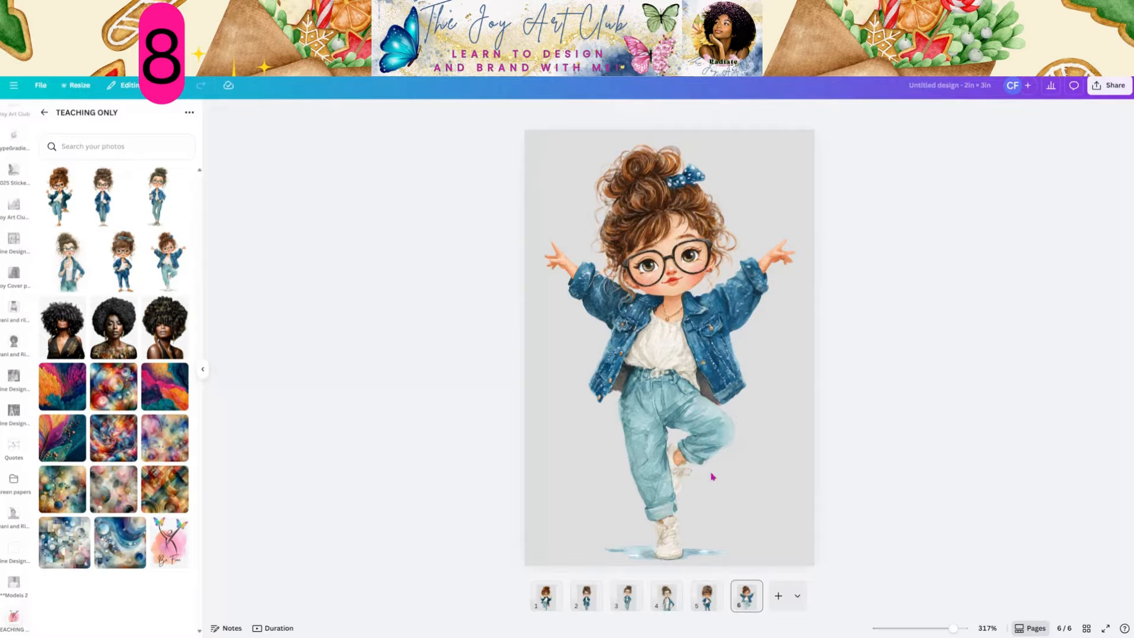
Download pages 1-6 as PNG files at size 3 with a transparent background.
click(1108, 89)
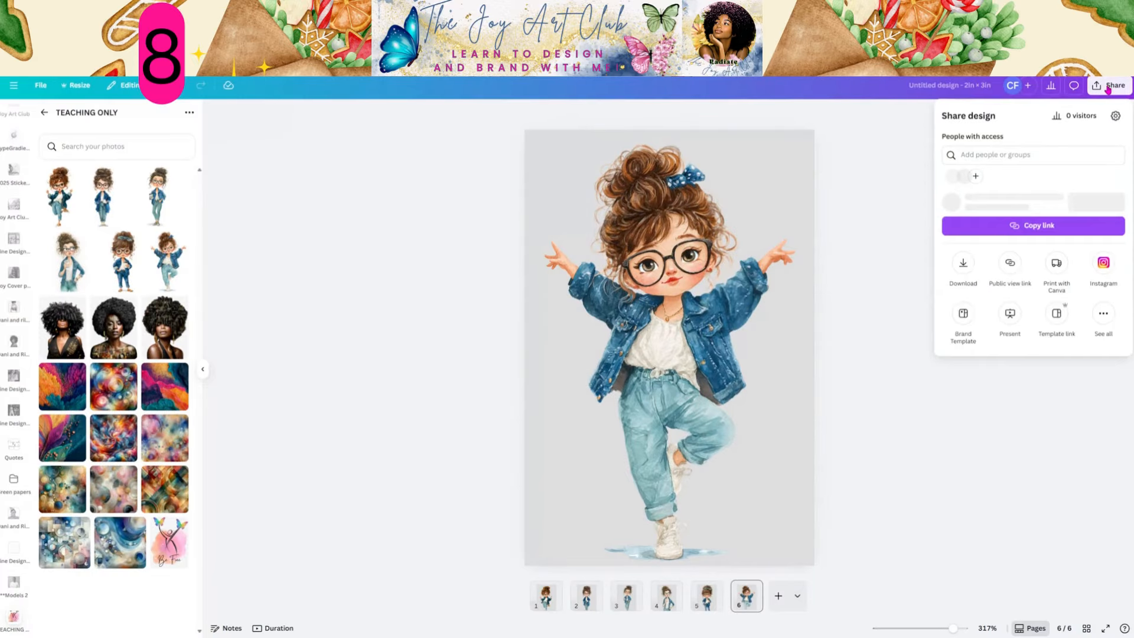
click(964, 285)
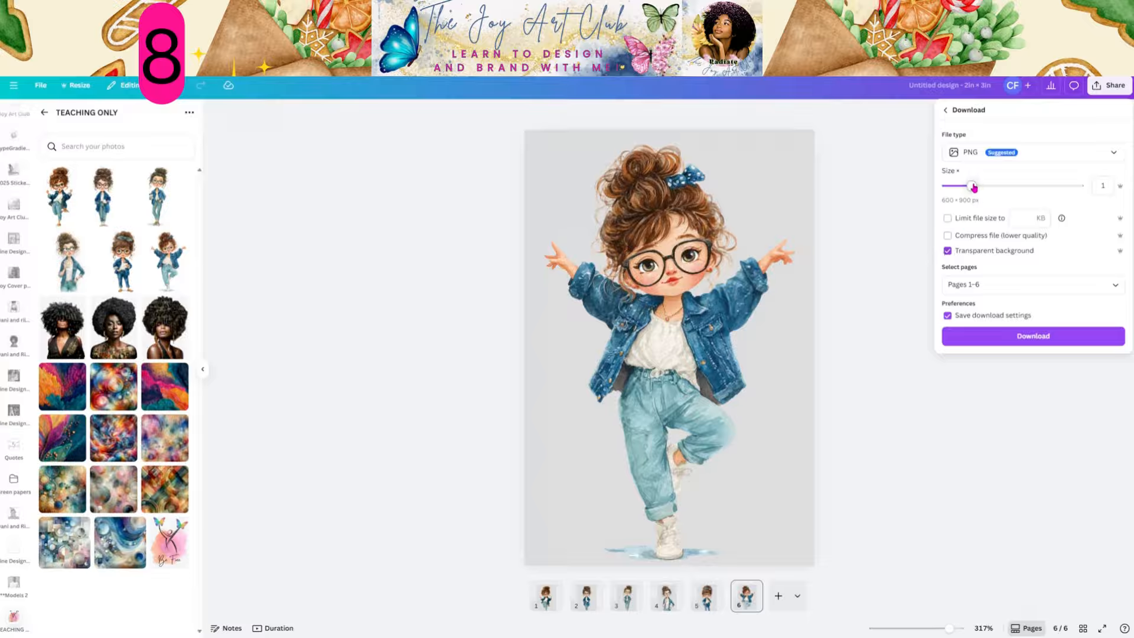
drag(974, 187, 1073, 195)
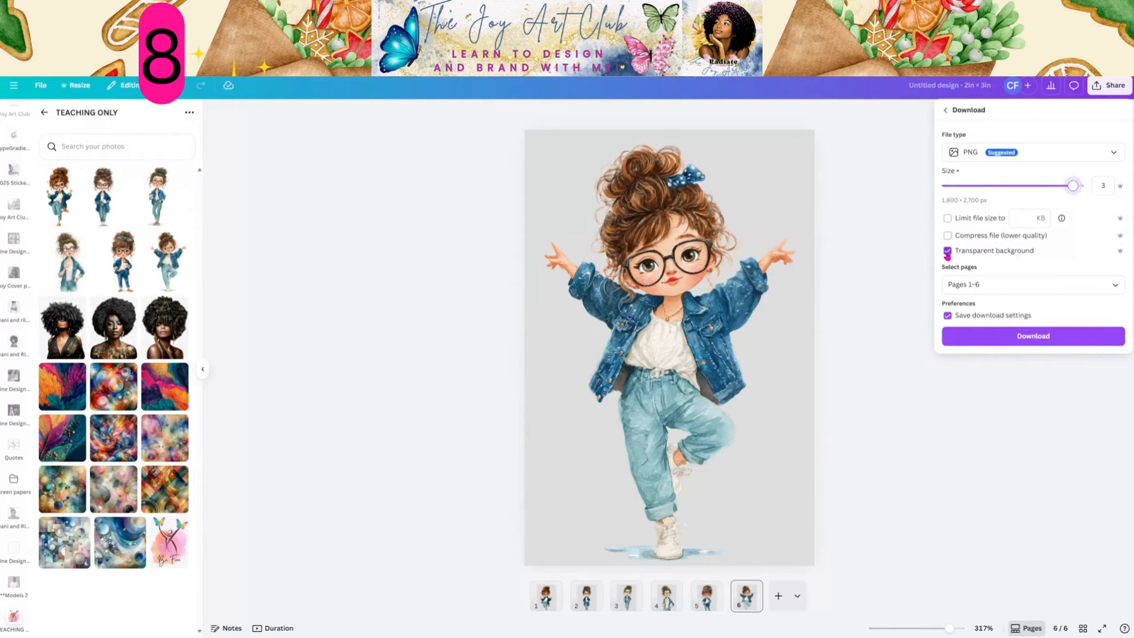
click(987, 341)
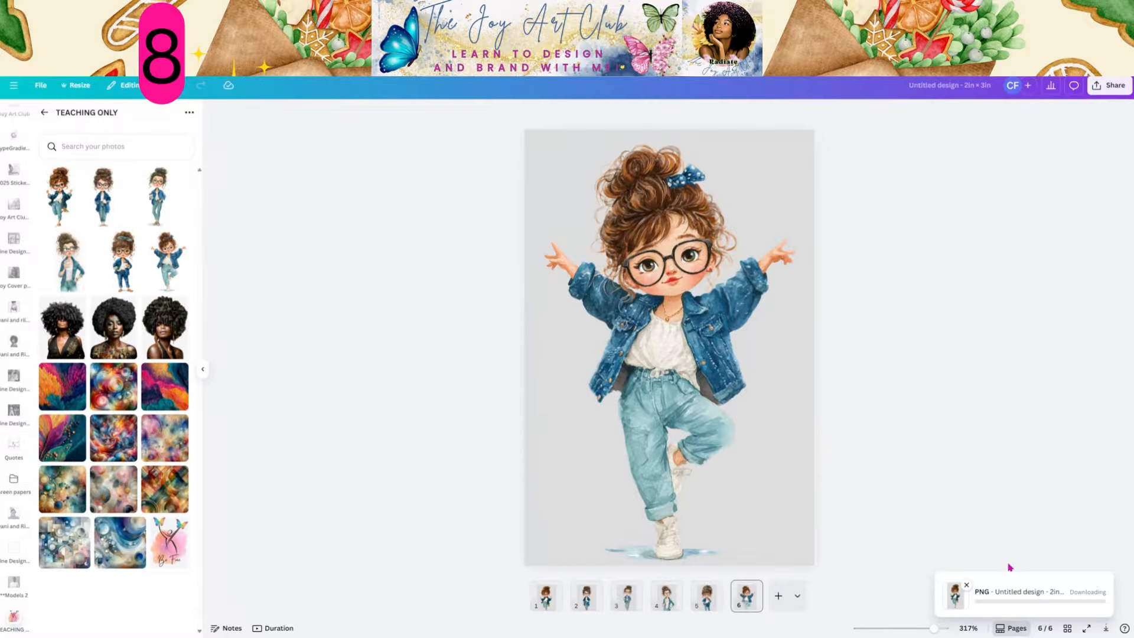
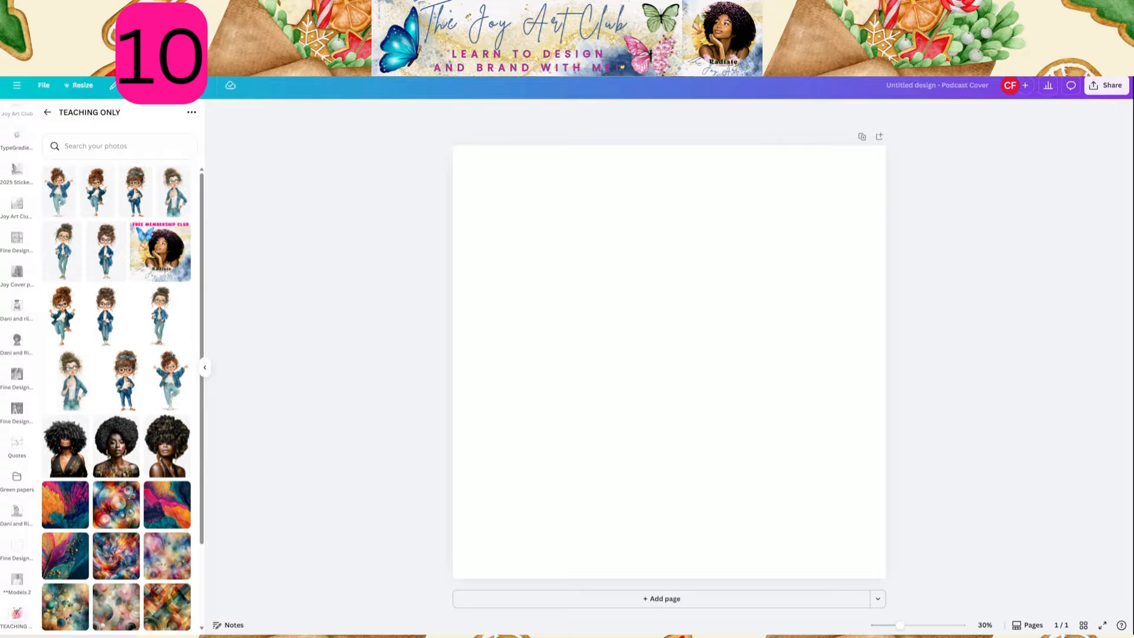
Add the title text "The Joy Art Club" to the blank podcast cover and enlarge it to size 250 across the page's upper part.
click(631, 320)
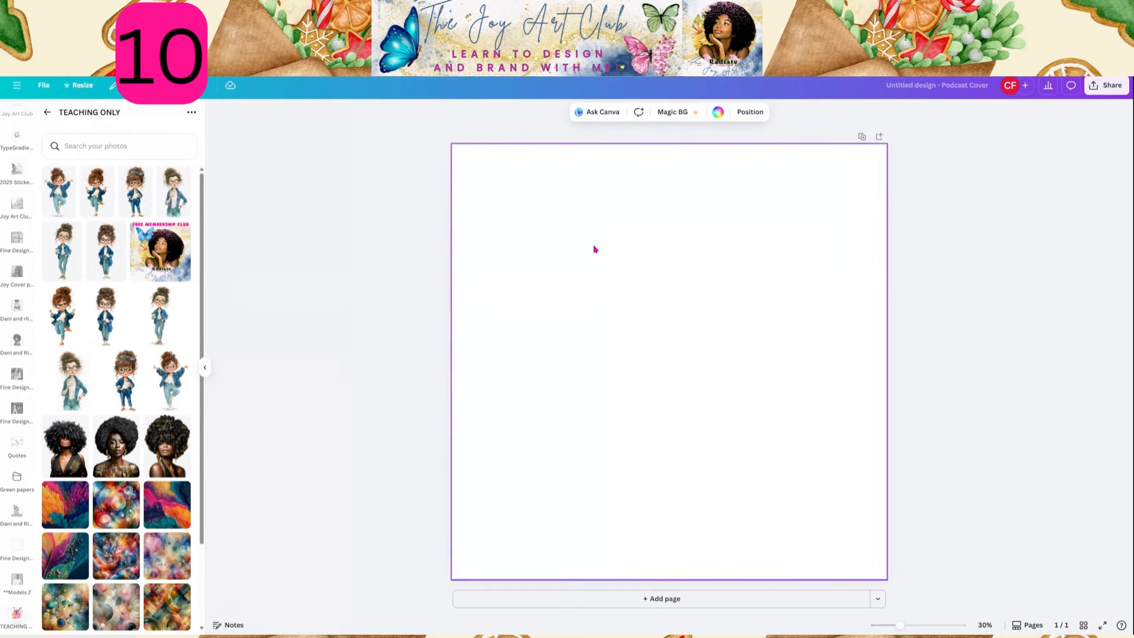
key(t)
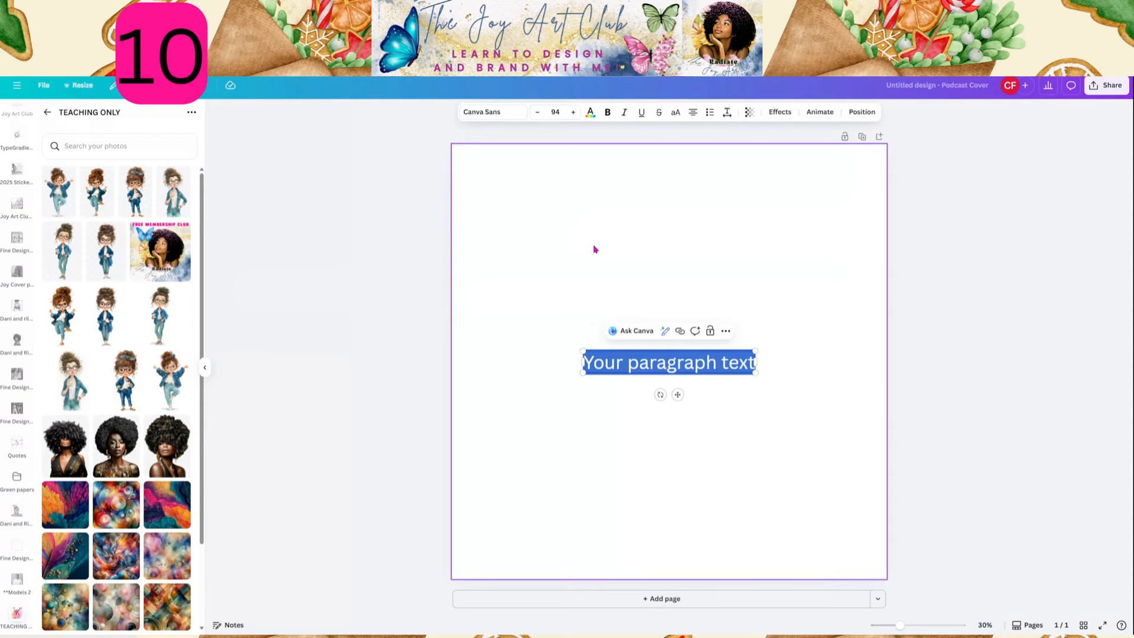
click(646, 366)
double_click(644, 365)
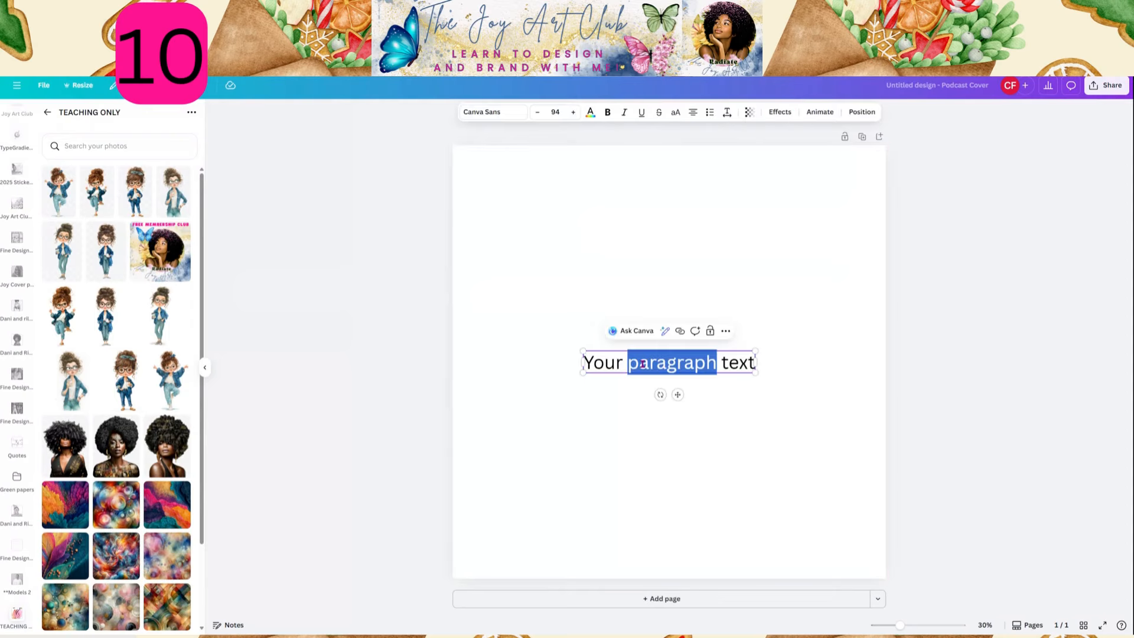
triple_click(643, 364)
text(Th)
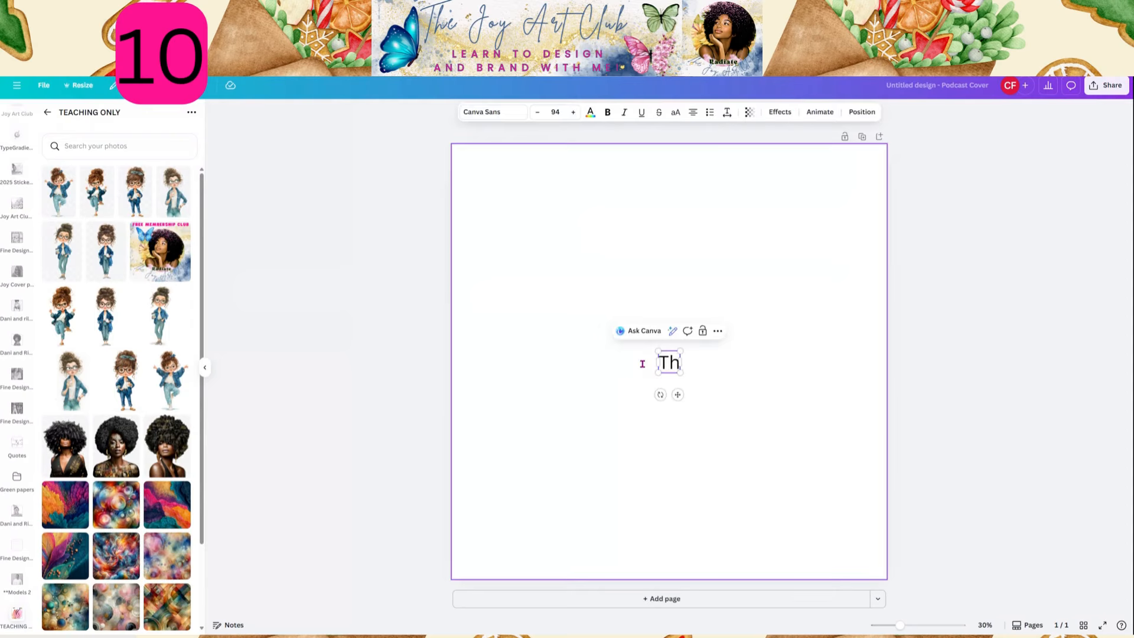
text(e Joy Ar)
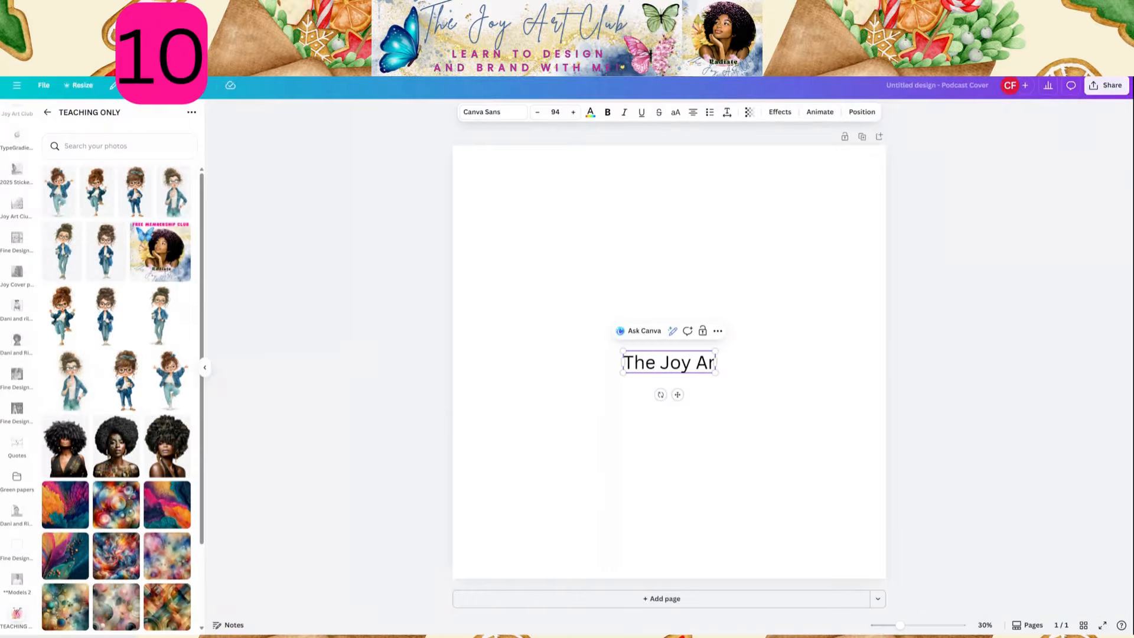
text(t Club)
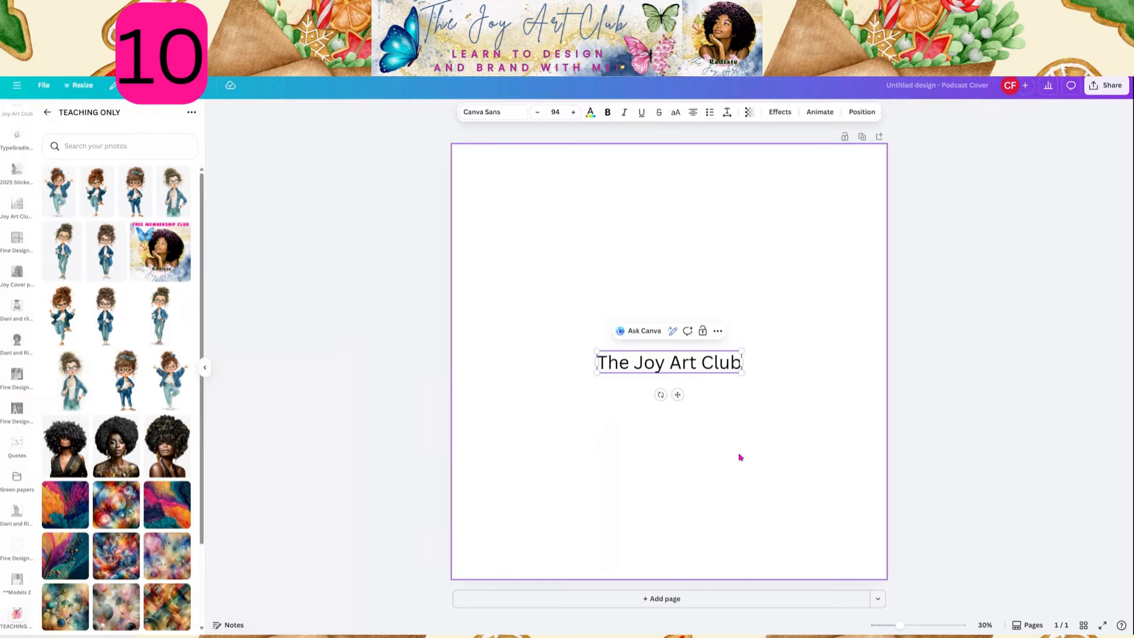
click(740, 457)
drag(704, 374, 856, 260)
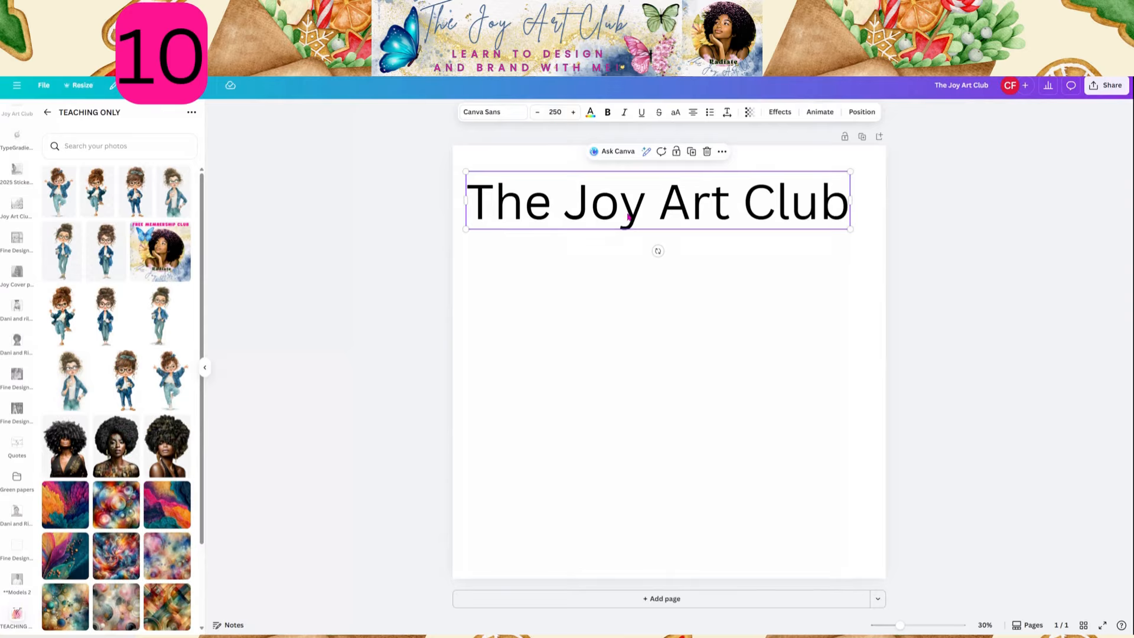
Add the "Free Membership Club" image from the TEACHING ONLY folder and shrink it into the page's upper-left corner.
click(231, 309)
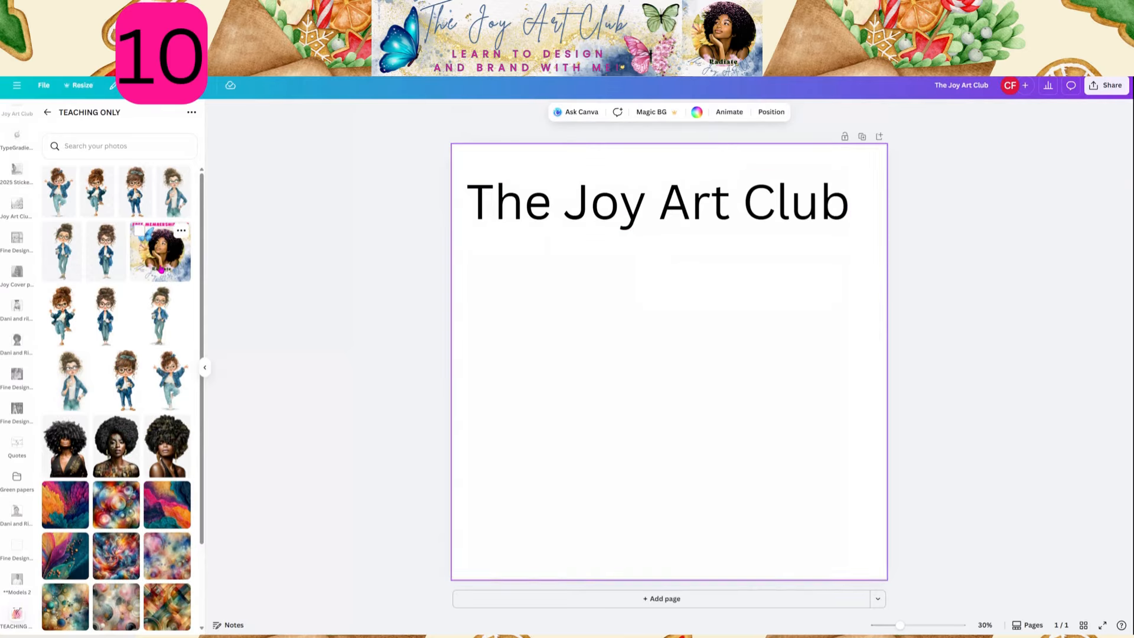
click(161, 270)
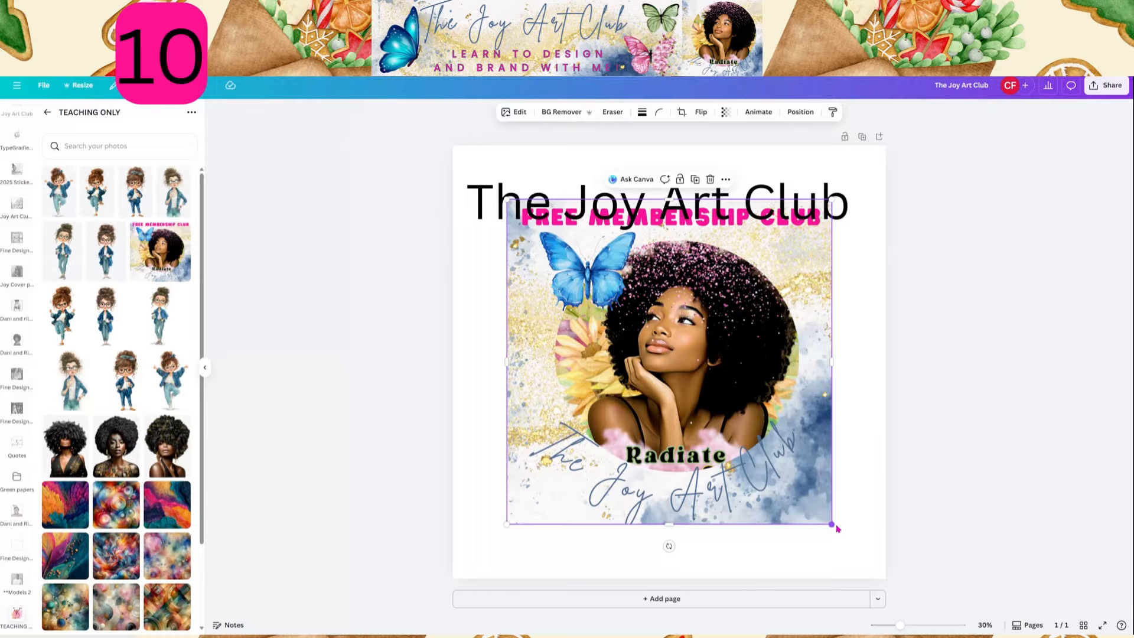
drag(832, 524, 530, 246)
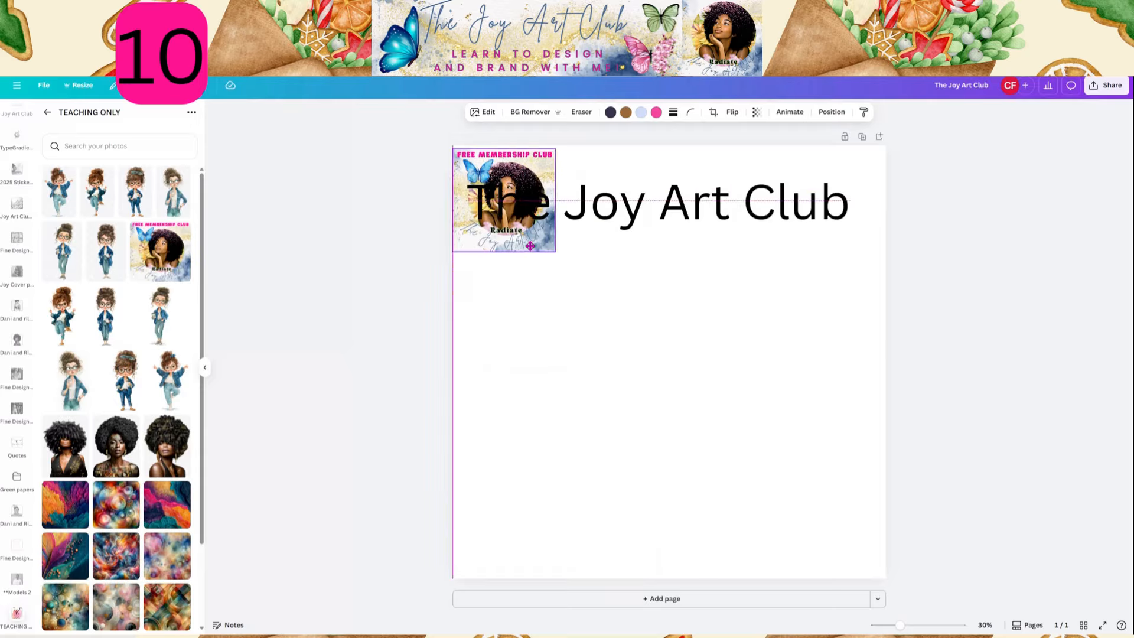
Shrink the "The Joy Art Club" title to size 141, place it beside the membership image, and set its font to Malibu.
click(693, 209)
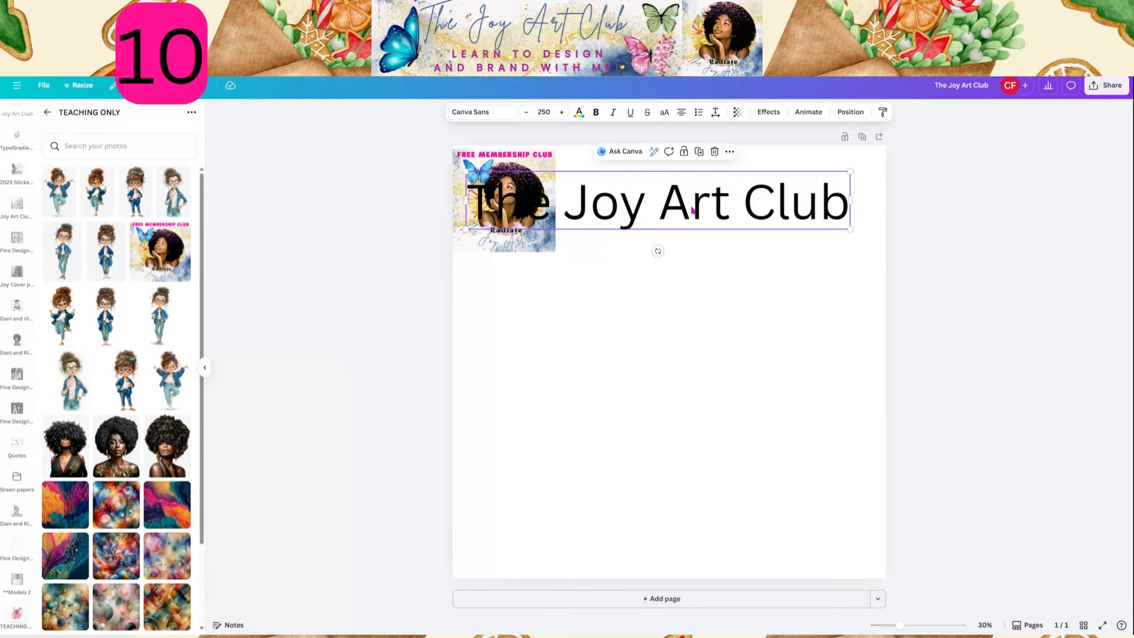
drag(850, 230, 683, 204)
drag(614, 203, 742, 201)
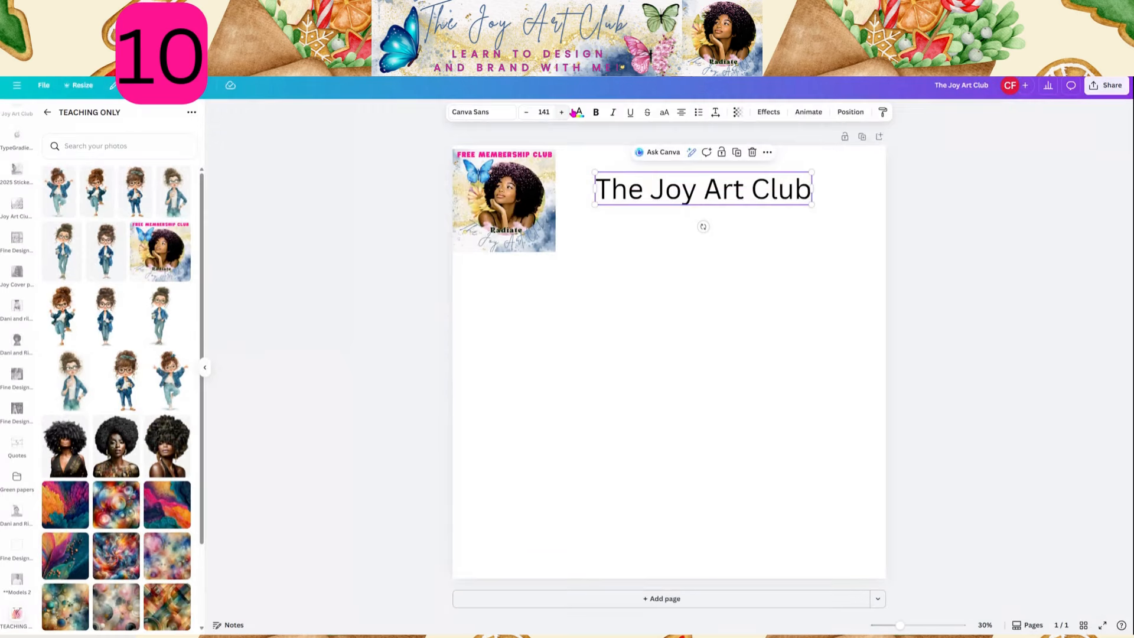
click(489, 113)
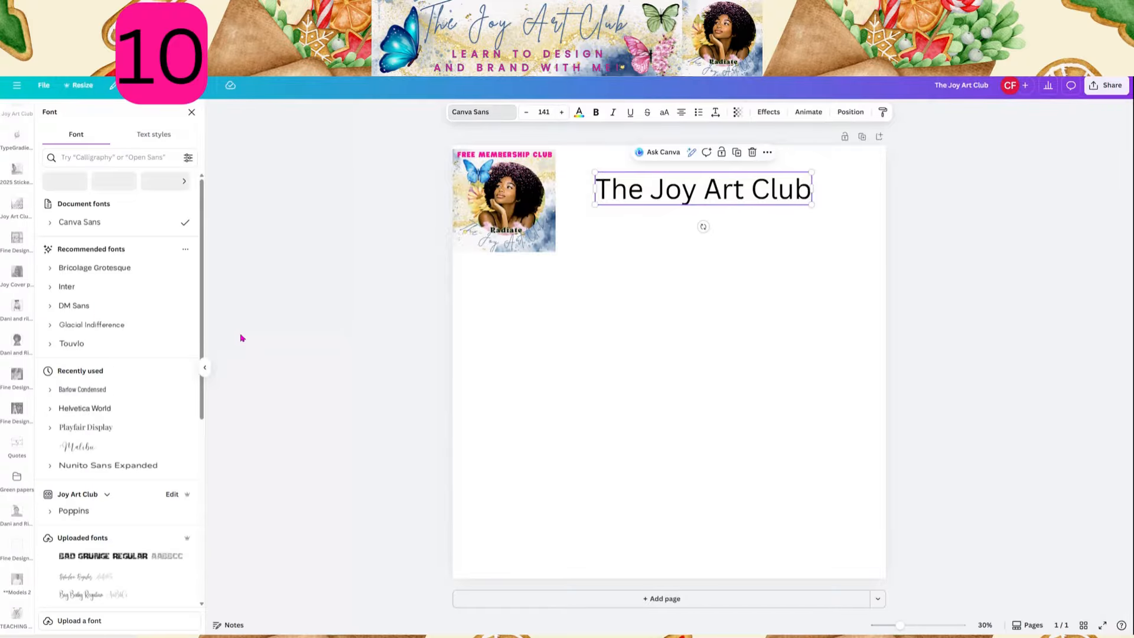
click(78, 451)
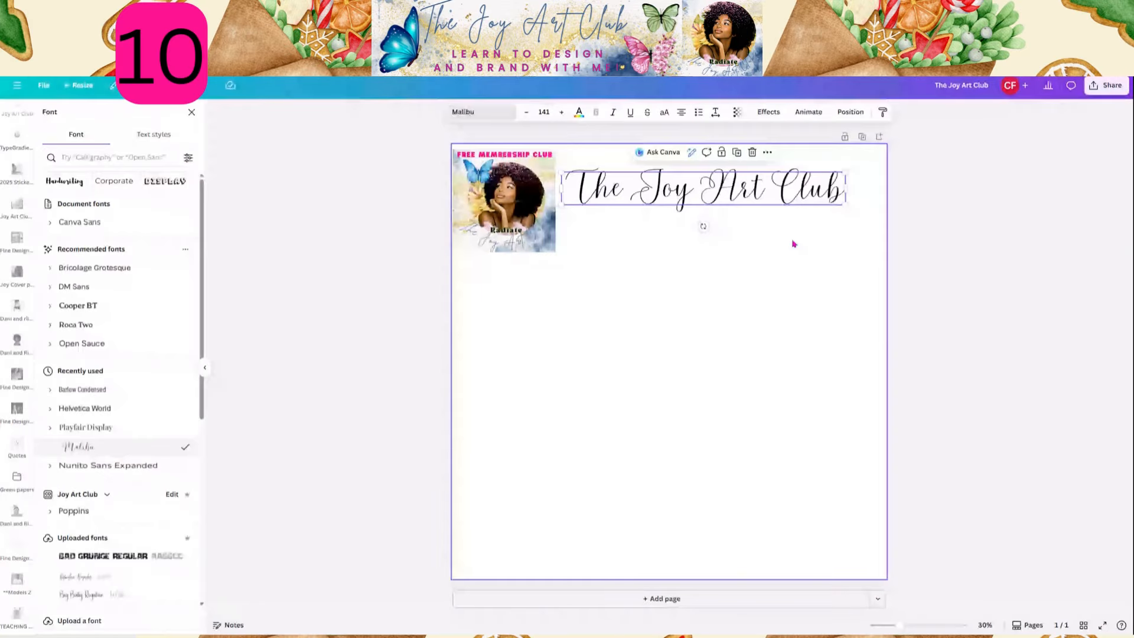
click(783, 326)
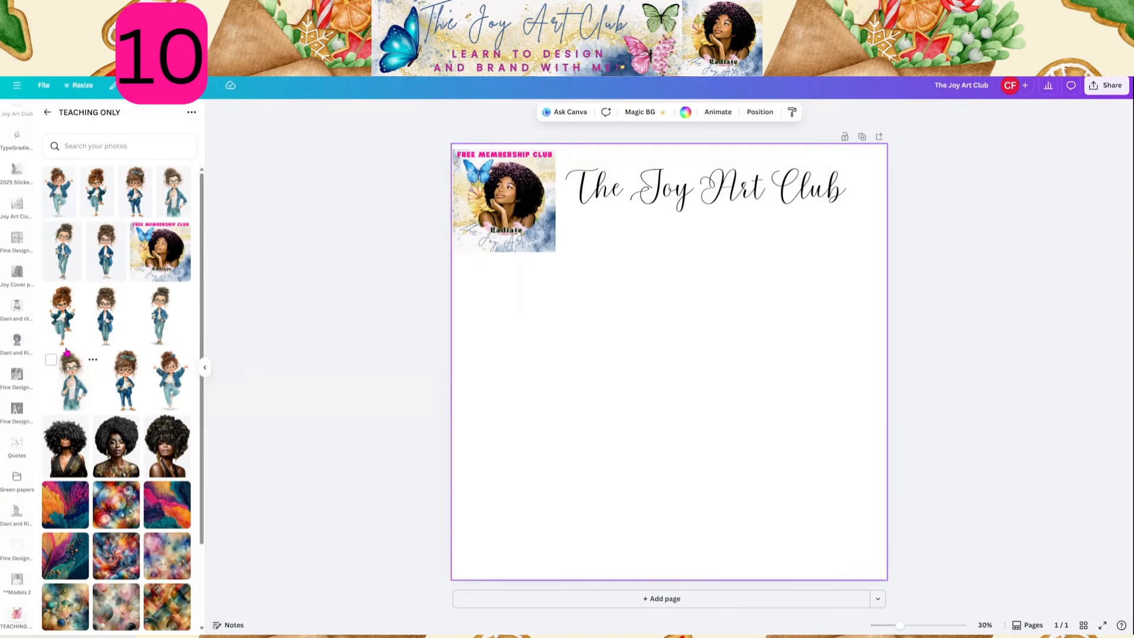
Fill the page background with the pale pink watercolor texture from the recently used backgrounds.
scroll(10, 436, down, 8)
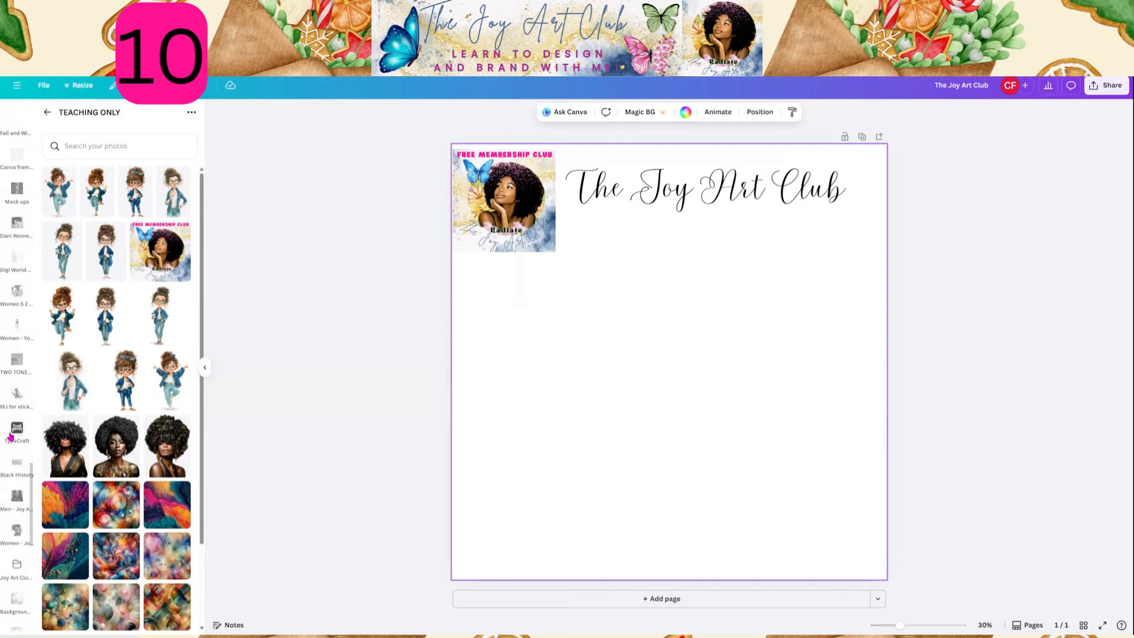
scroll(10, 436, up, 8)
scroll(6, 438, up, 8)
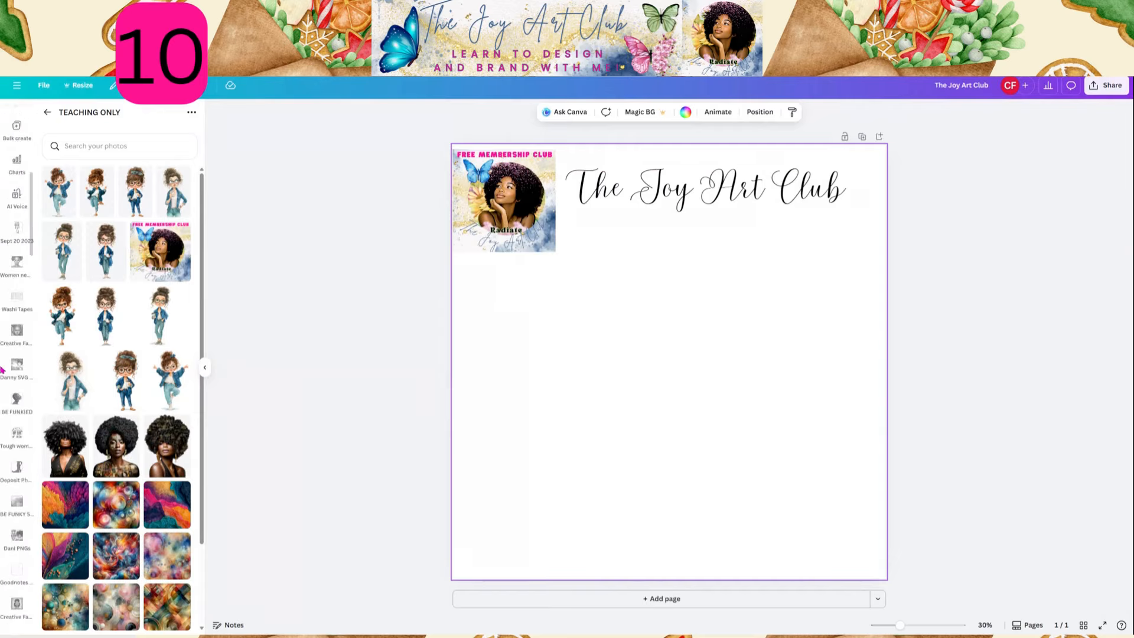
scroll(14, 252, up, 8)
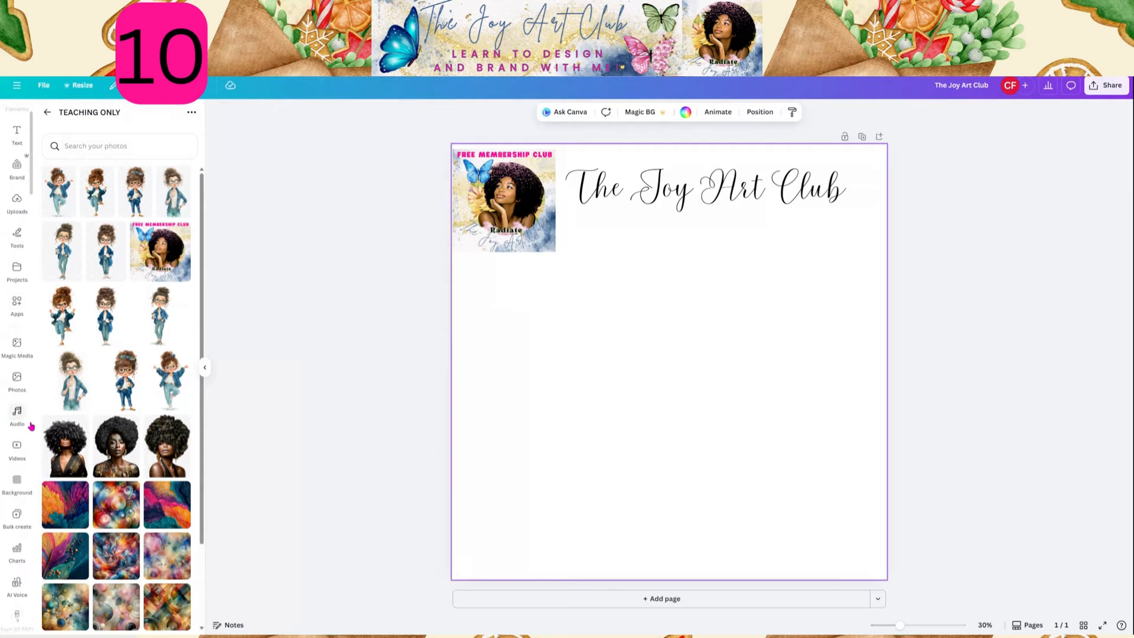
click(16, 491)
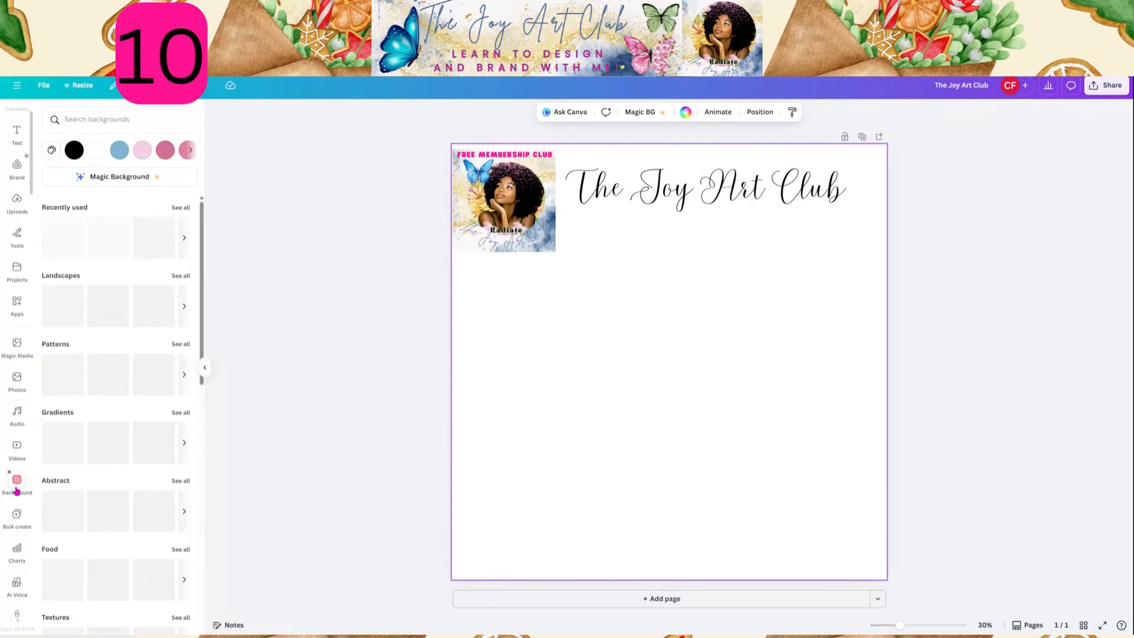
click(181, 206)
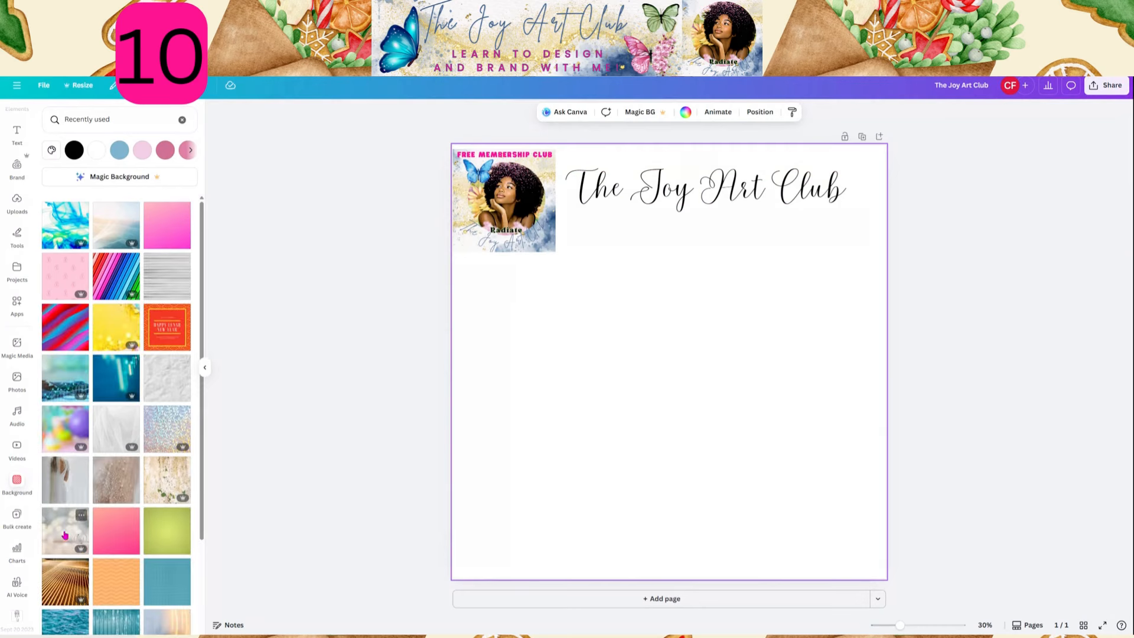
drag(65, 535, 506, 466)
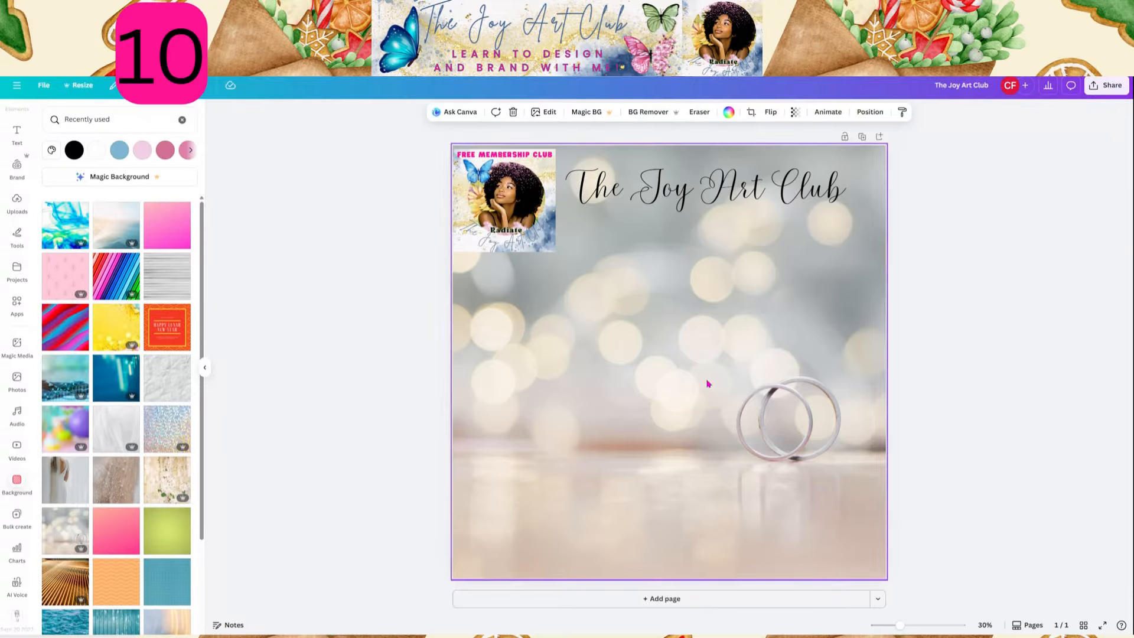
scroll(120, 573, down, 3)
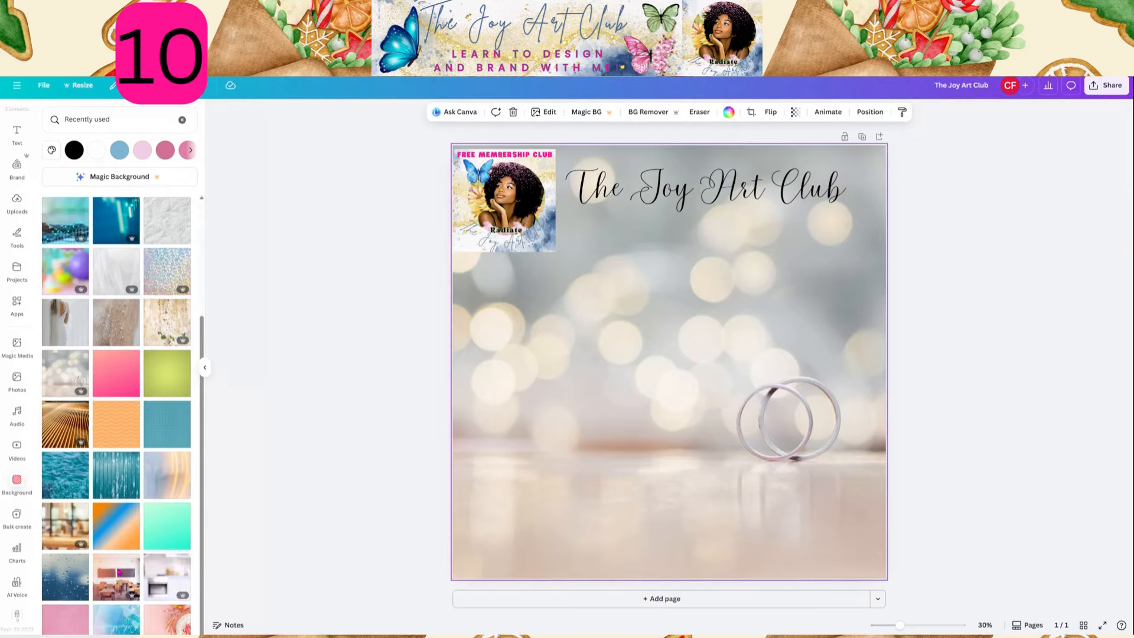
scroll(153, 540, down, 2)
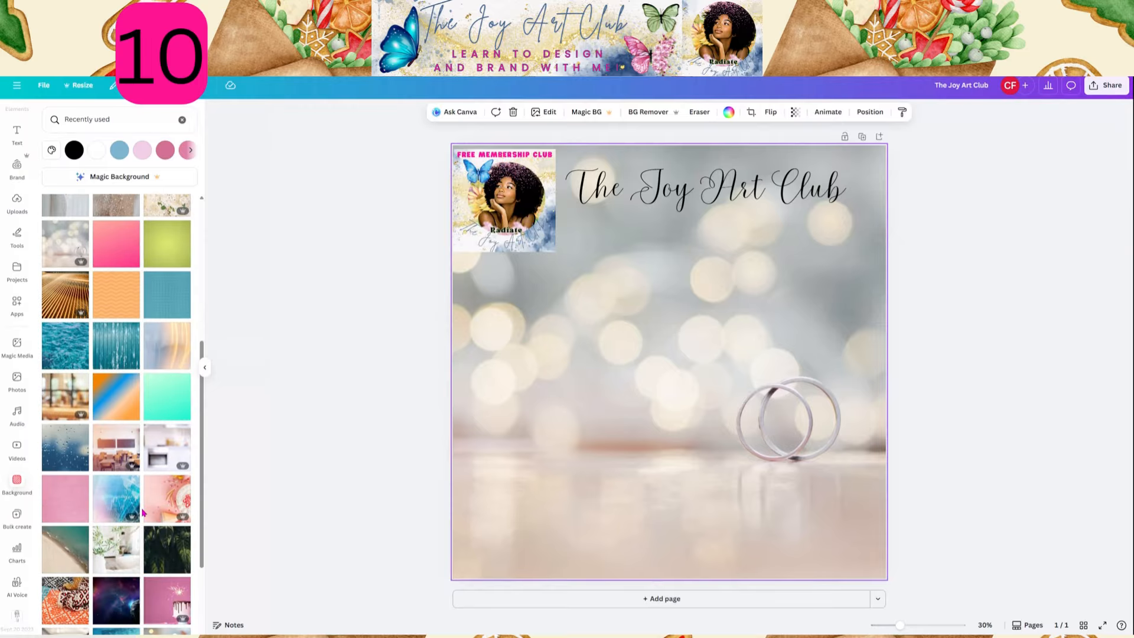
scroll(116, 489, down, 2)
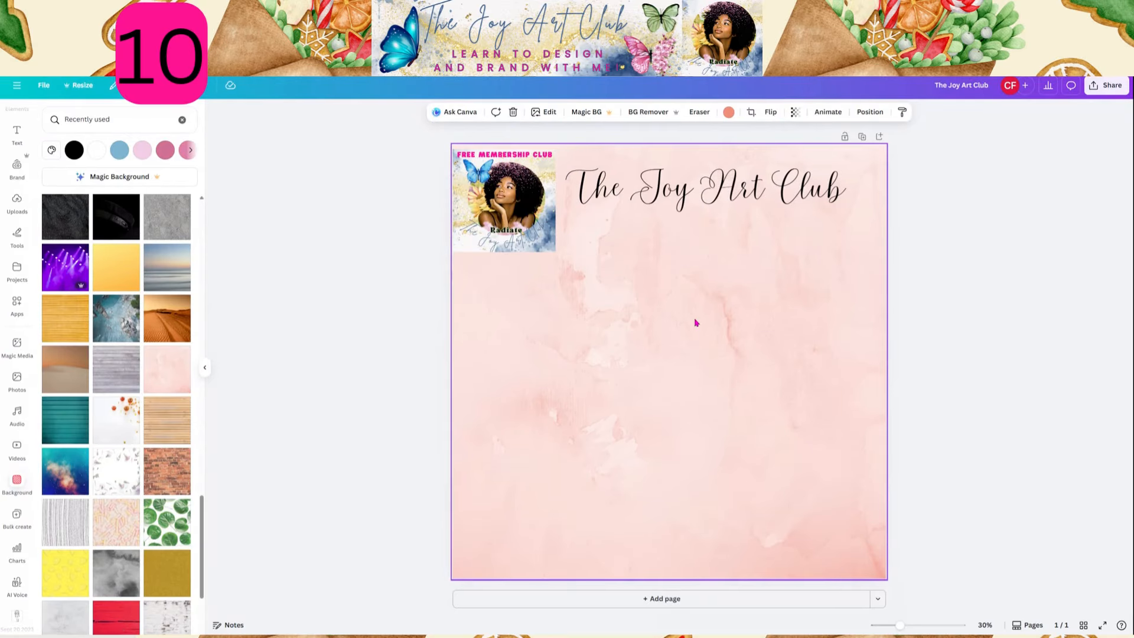
Adjust the pink background's transparency and return it to 100.
click(795, 113)
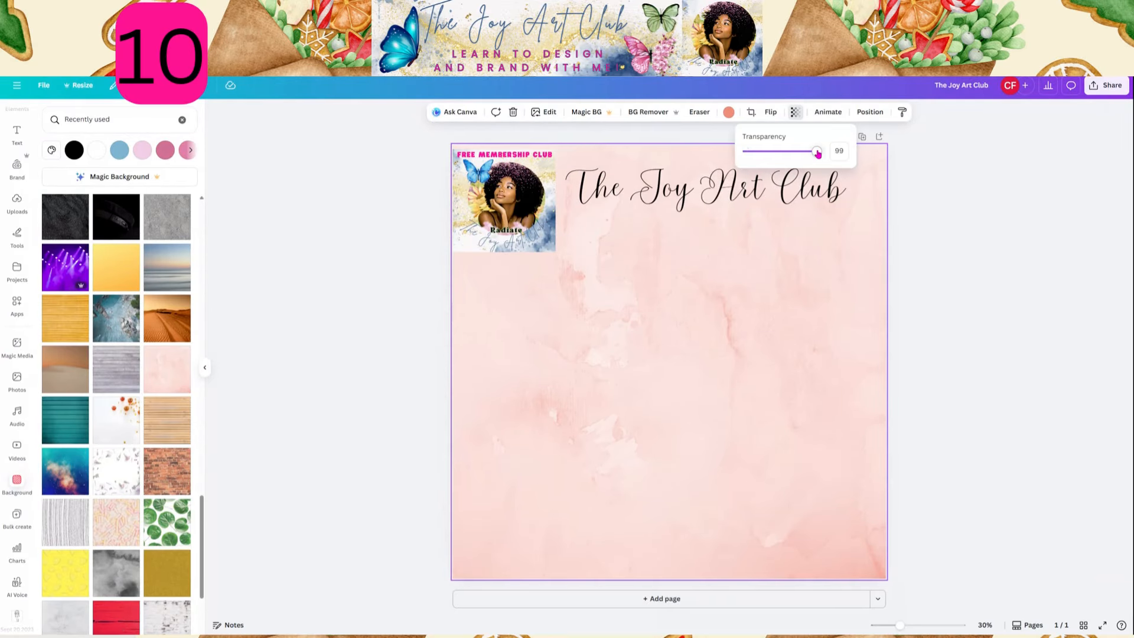
mouse_move(817, 153)
mouse_down()
mouse_move(734, 174)
mouse_move(830, 159)
mouse_up()
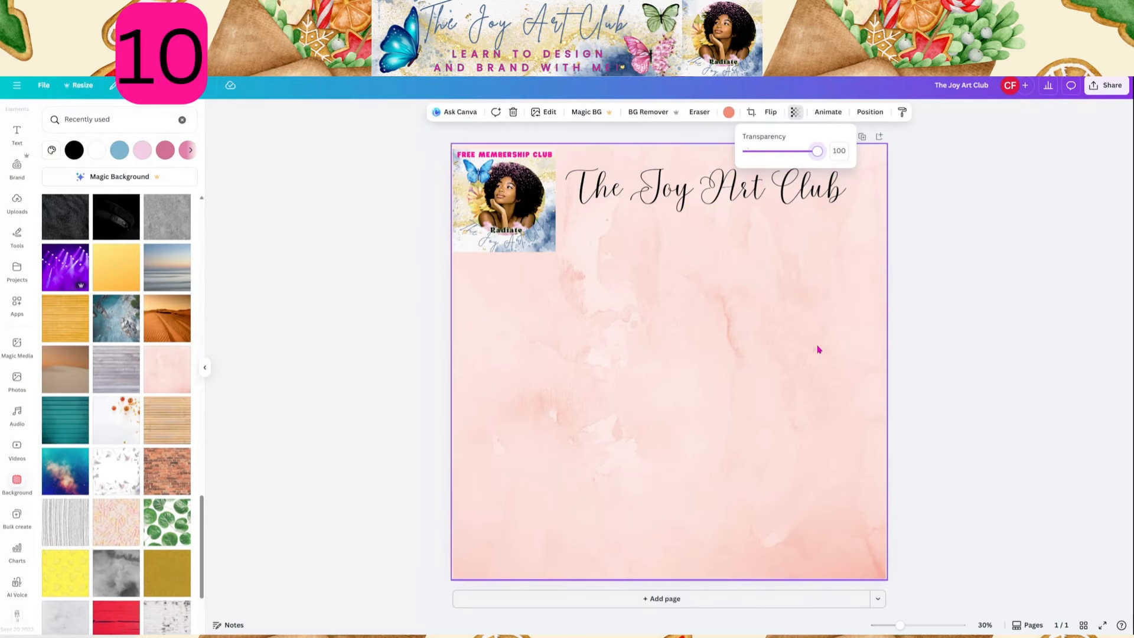
click(996, 347)
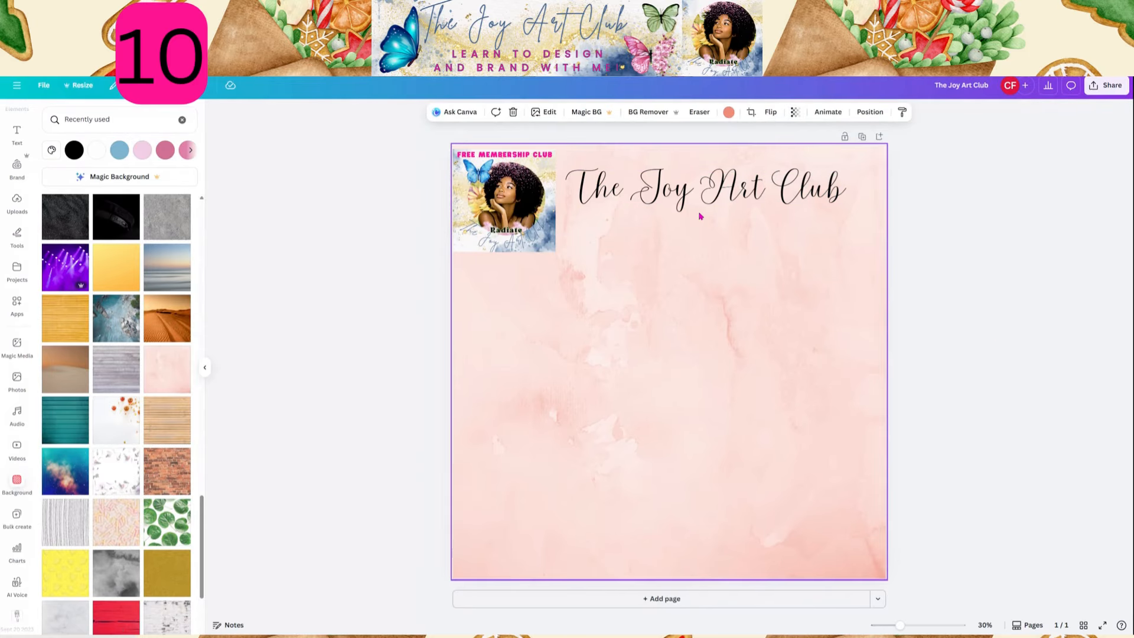
Nudge the "The Joy Art Club" title slightly up and right, and shift the membership image slightly right from the page edge.
drag(701, 196, 706, 189)
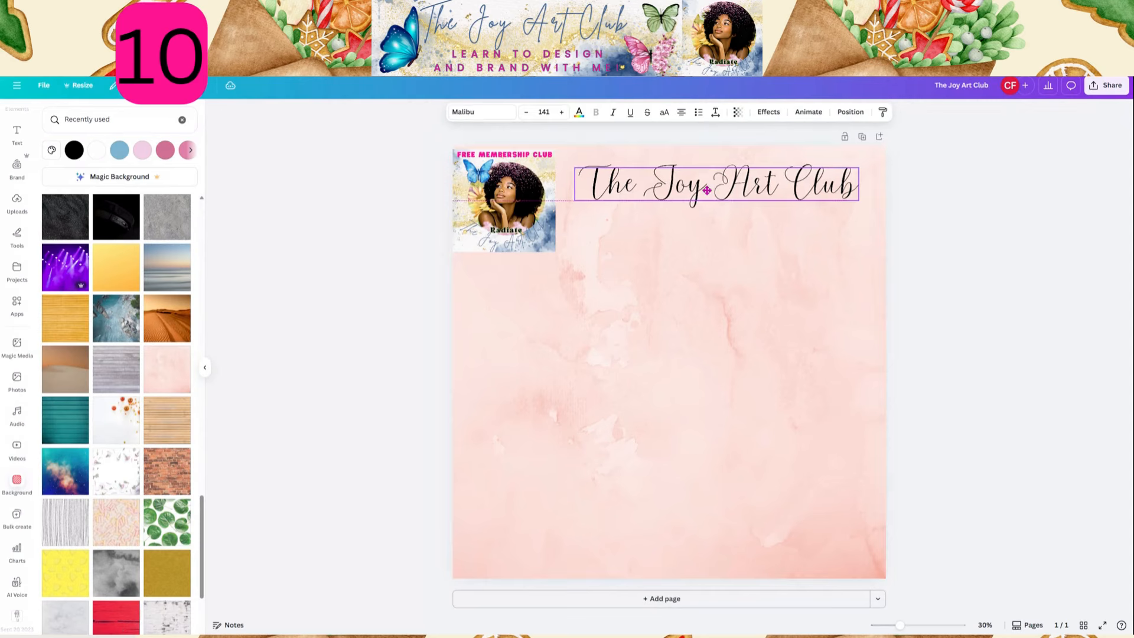
drag(510, 222, 523, 217)
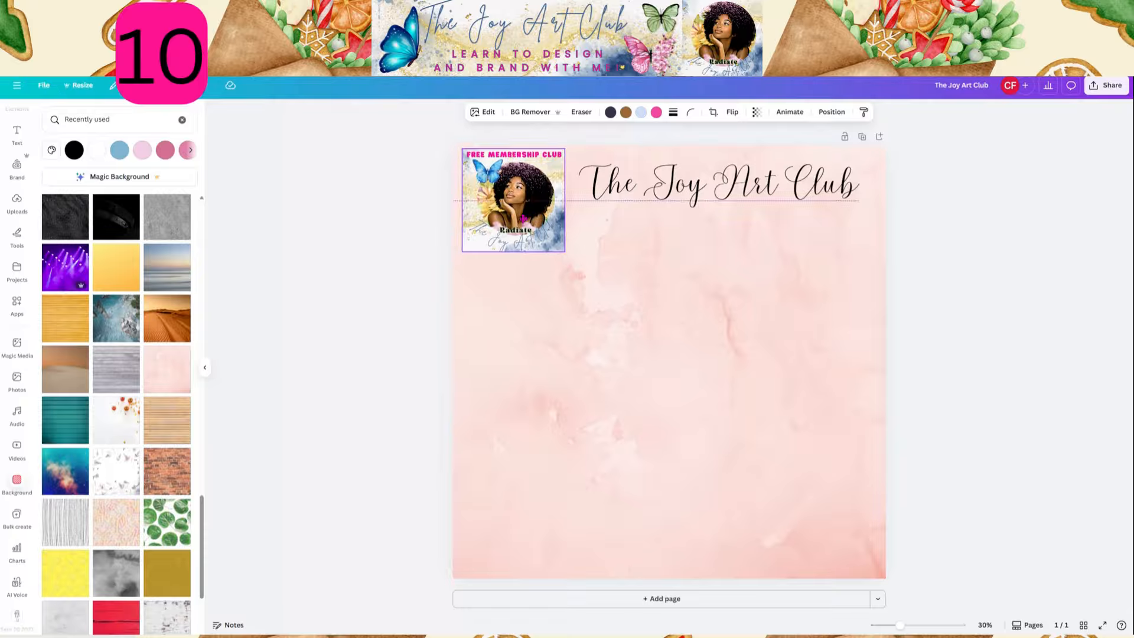
click(671, 388)
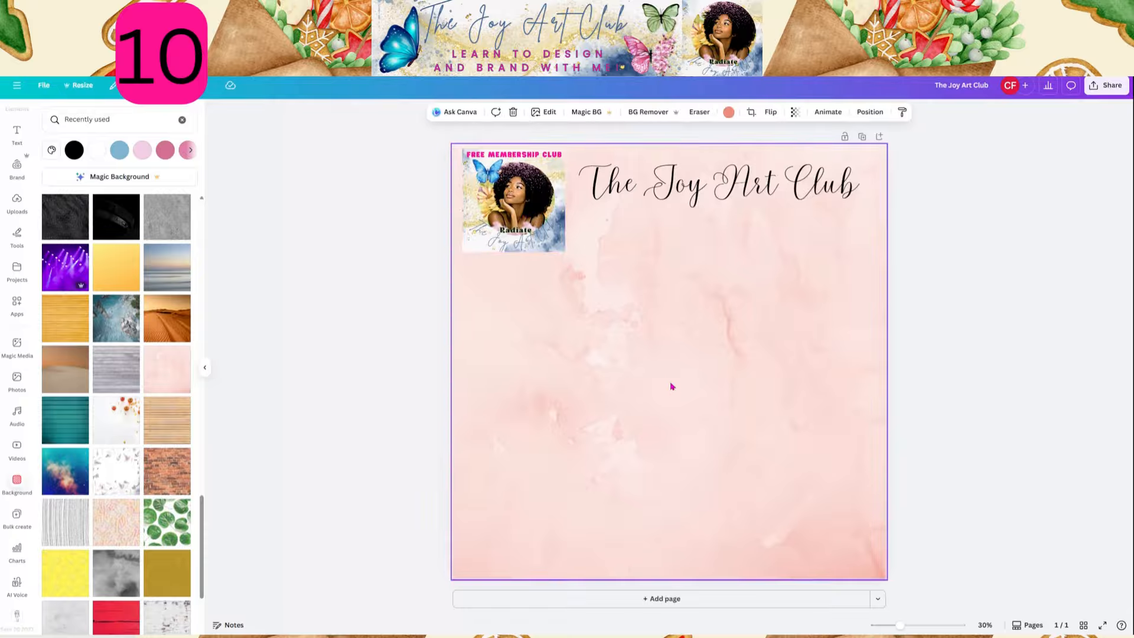
Add a new text box in the middle of the page and set its font to Playfair Display.
key(t)
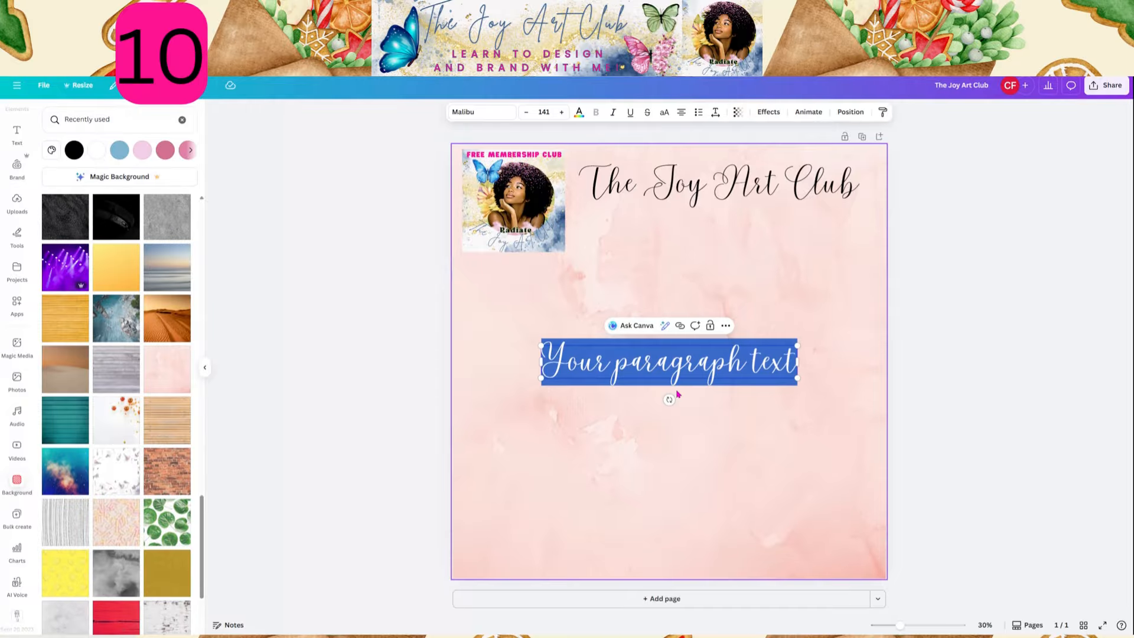
click(482, 115)
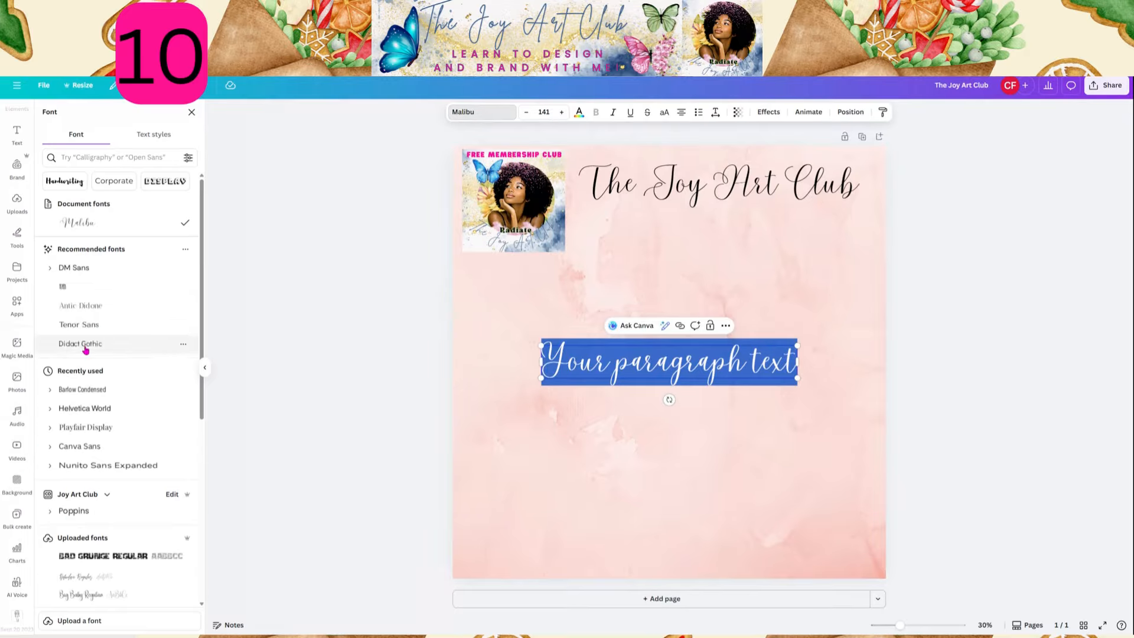
click(87, 449)
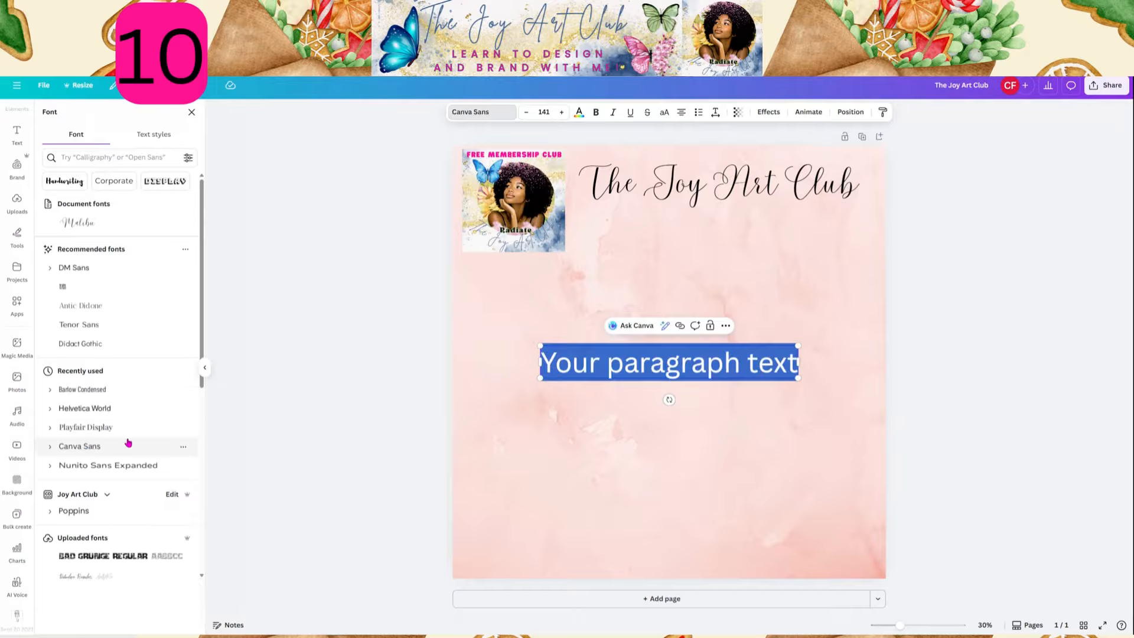
click(97, 431)
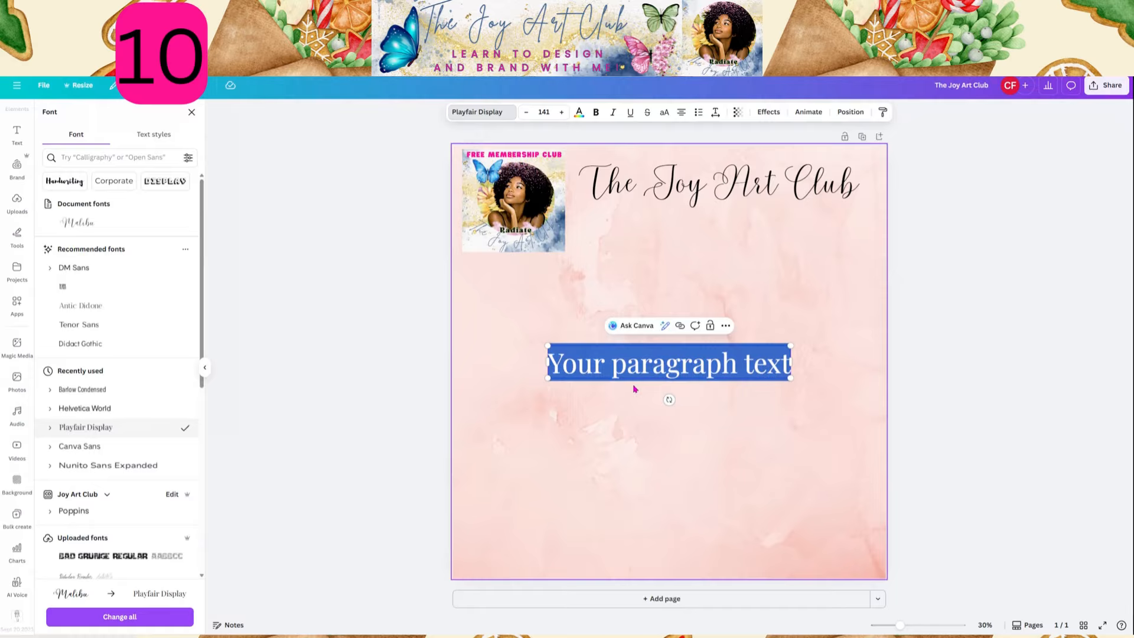
Replace the placeholder text with "Here is the link for your files, which you can download from Google Drive.".
text(here)
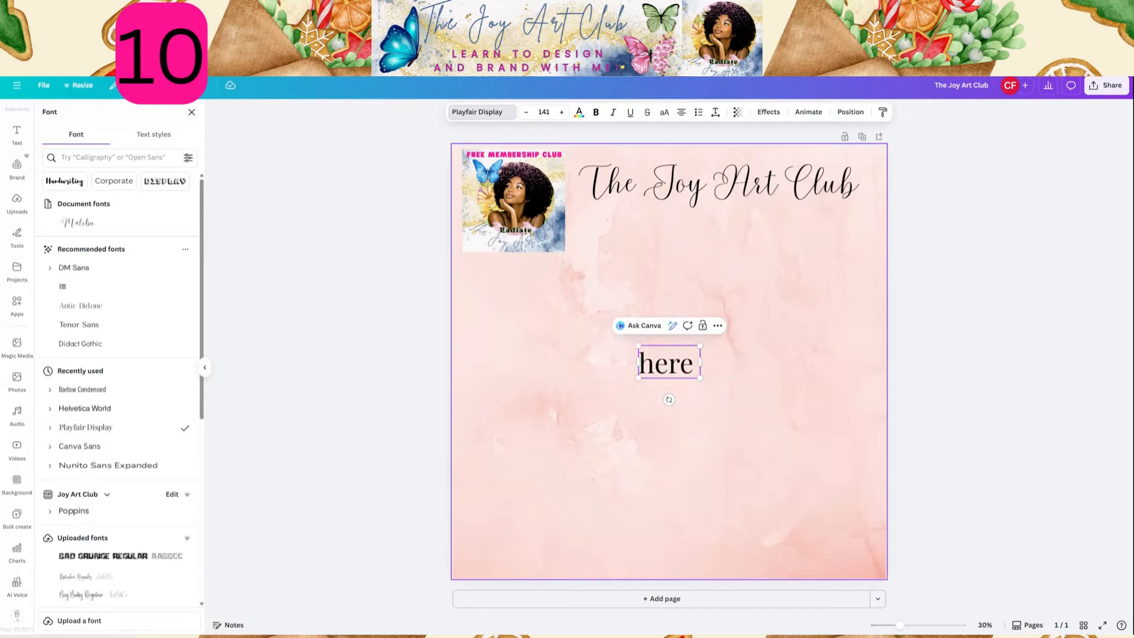
key(BackSpace)
key(BackSpace)
key(BackSpace)
key(BackSpace)
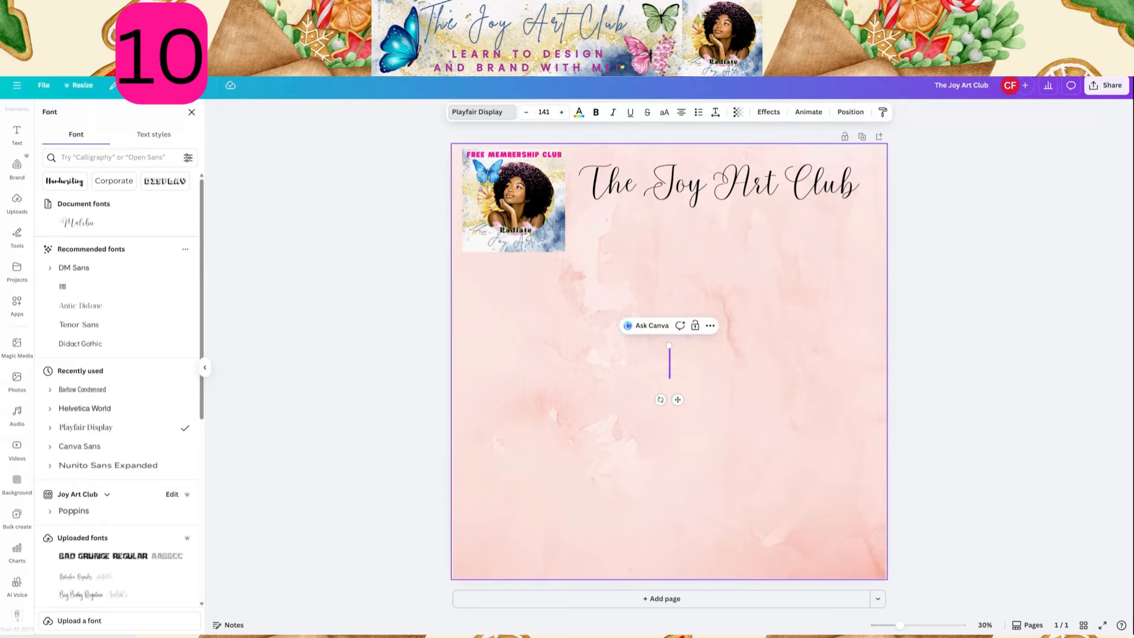
text(Here ar)
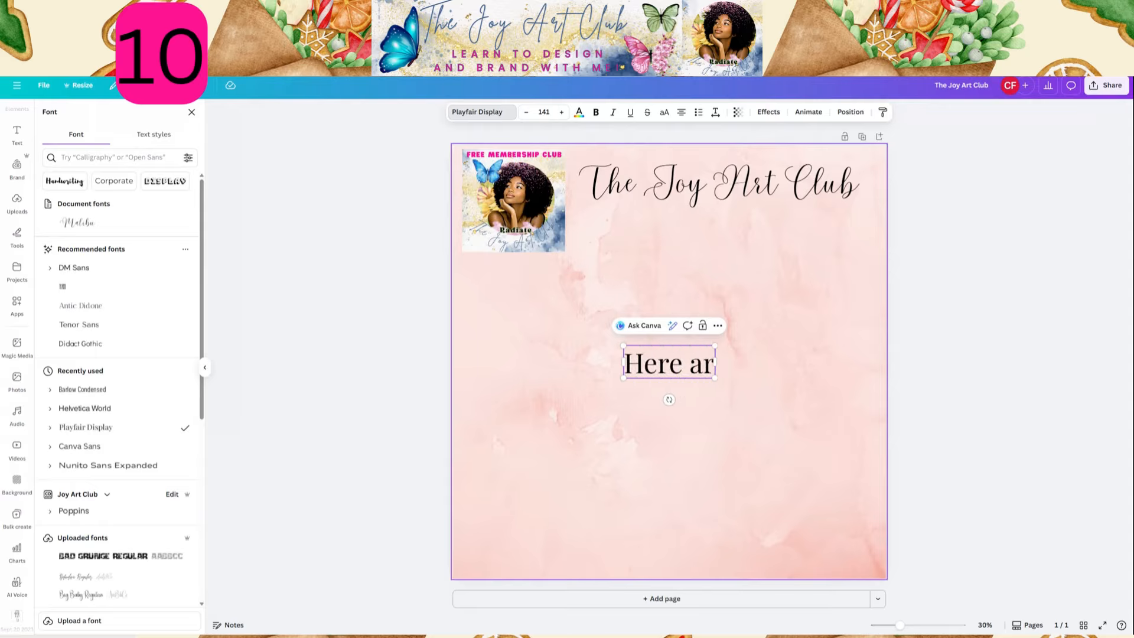
key(BackSpace)
key(BackSpace)
text(is the)
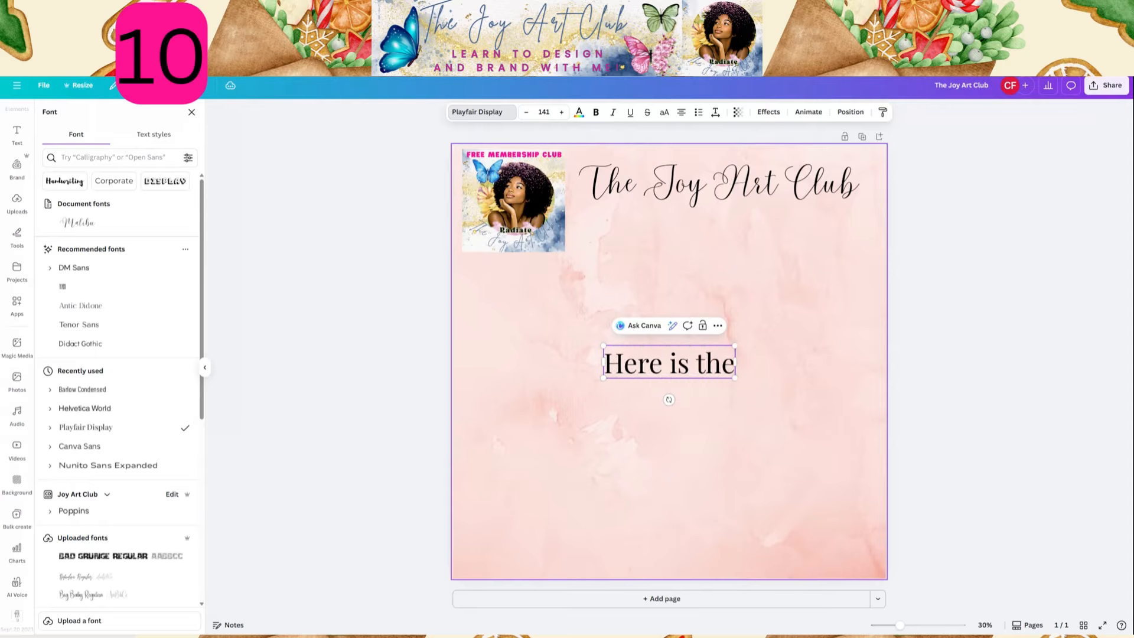
text( link for your)
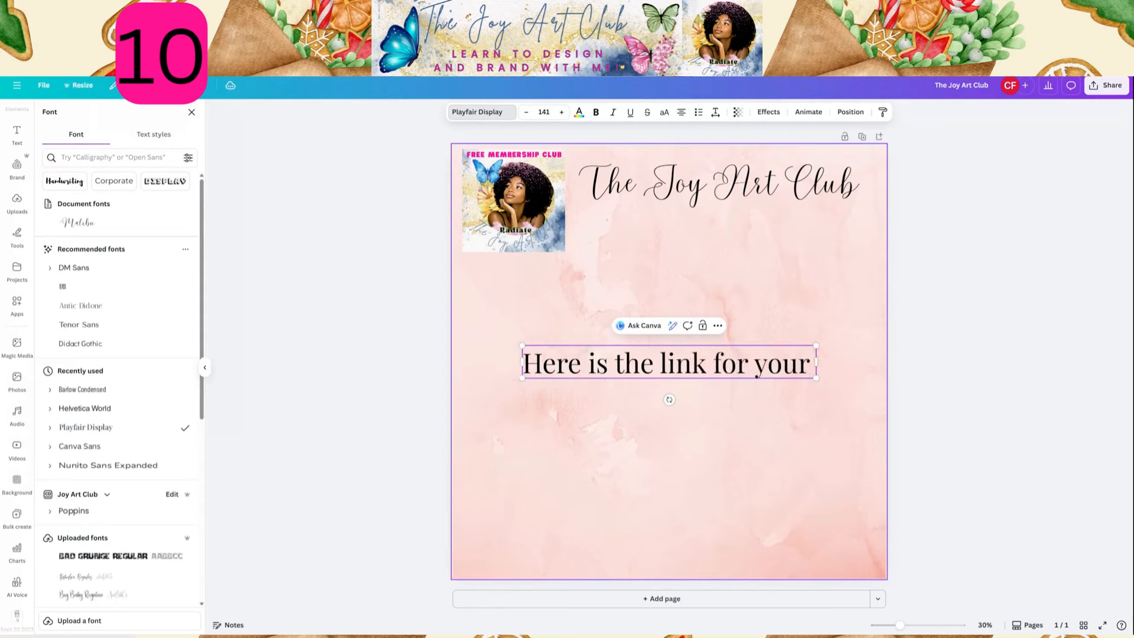
text( files, which)
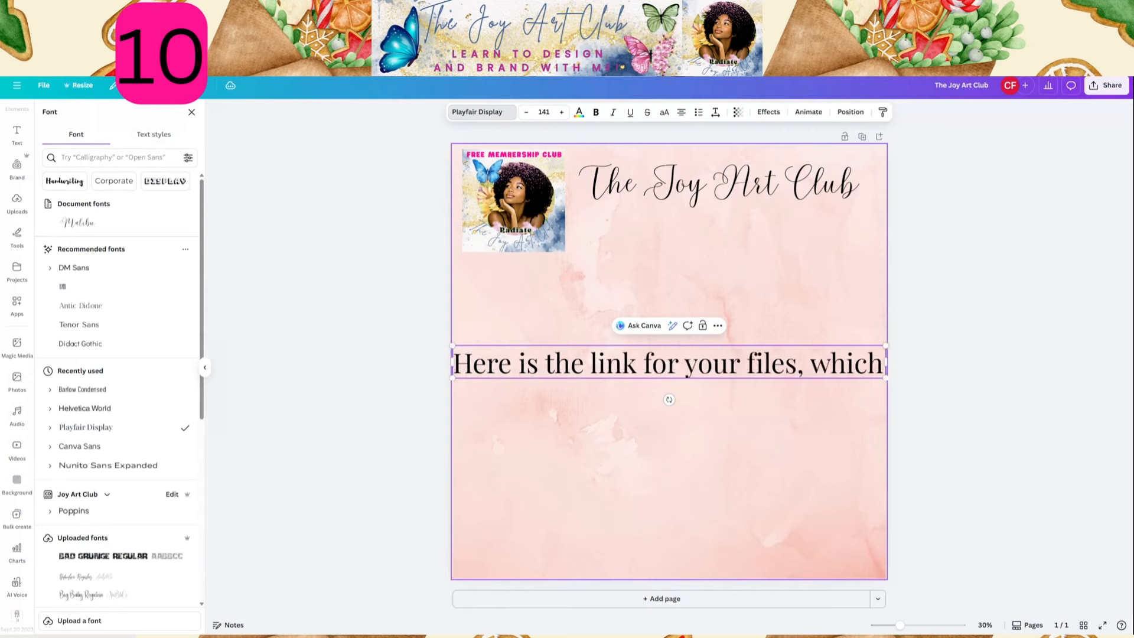
text( you can downloa)
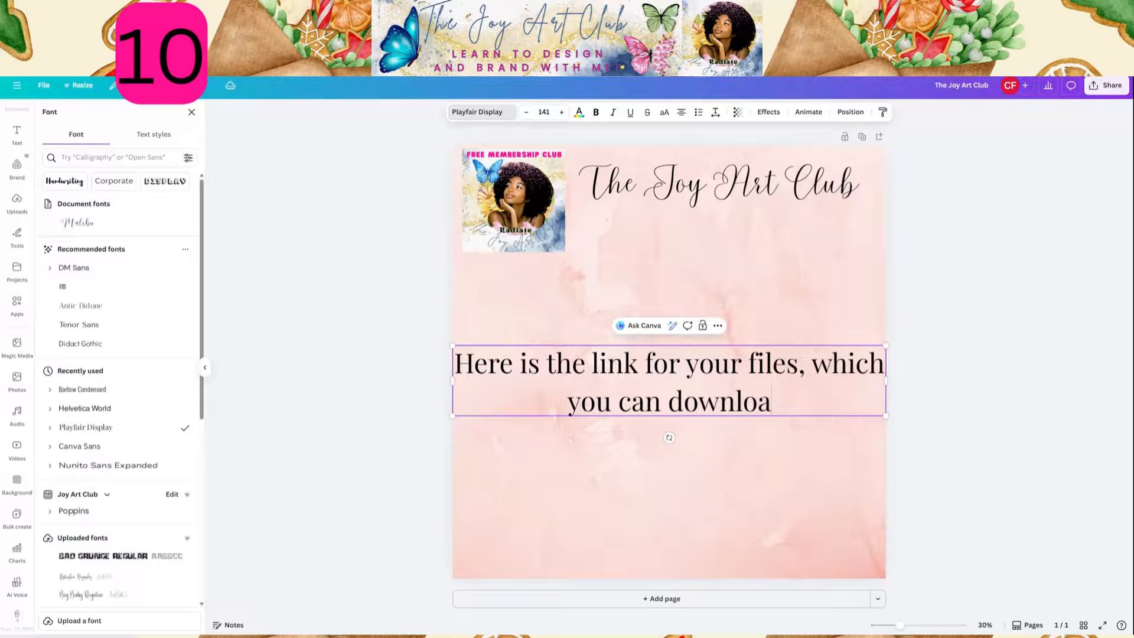
text(d from G)
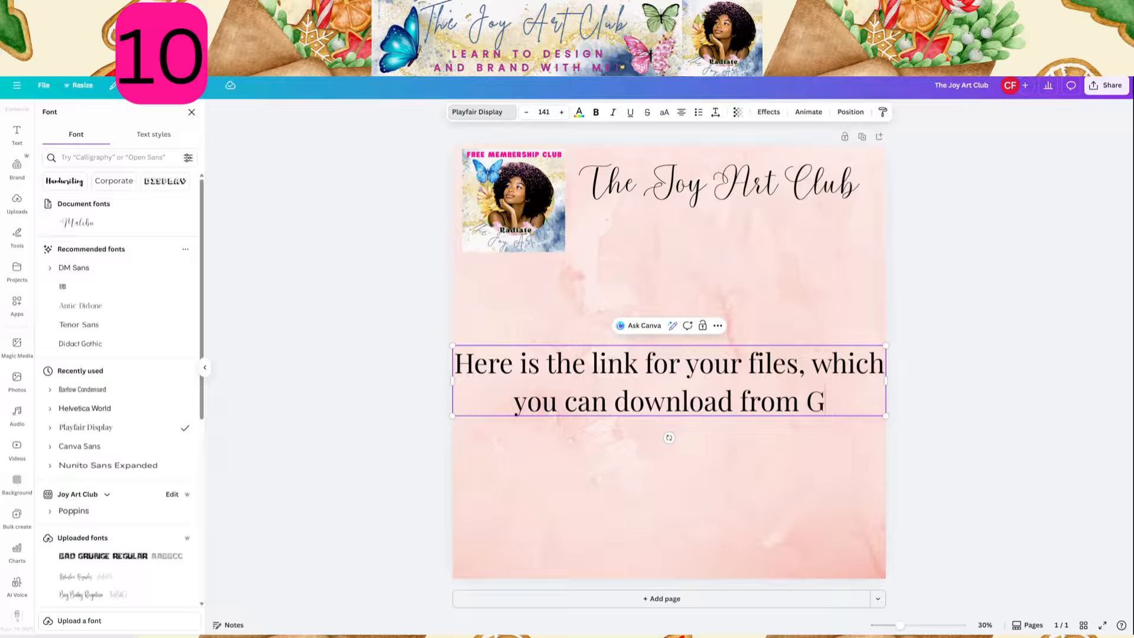
text(oogle Drive)
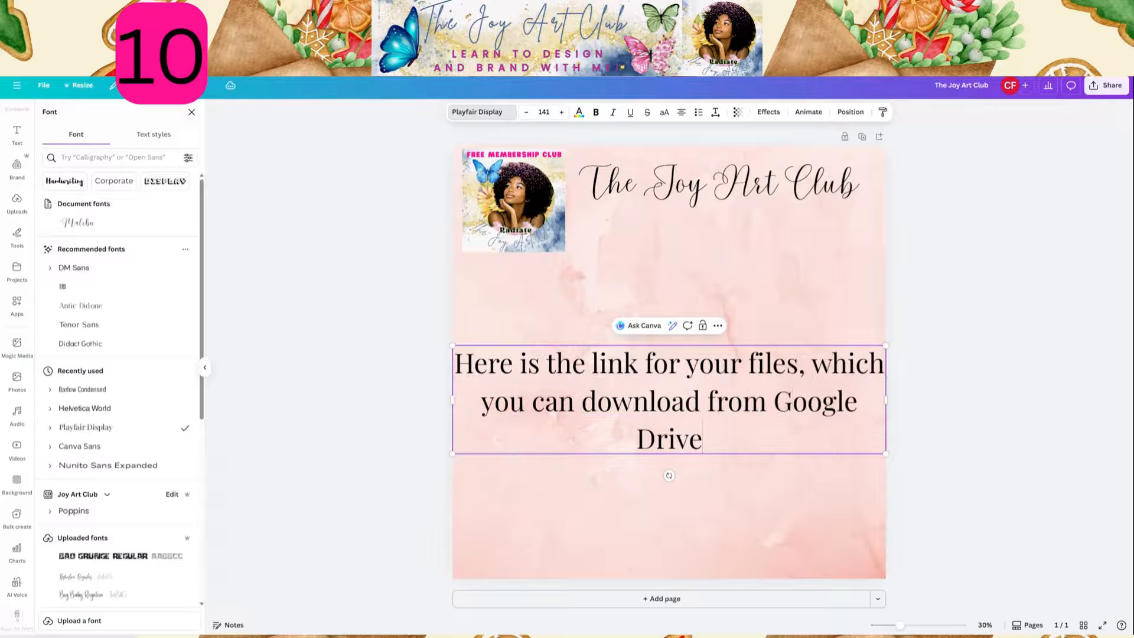
text(.)
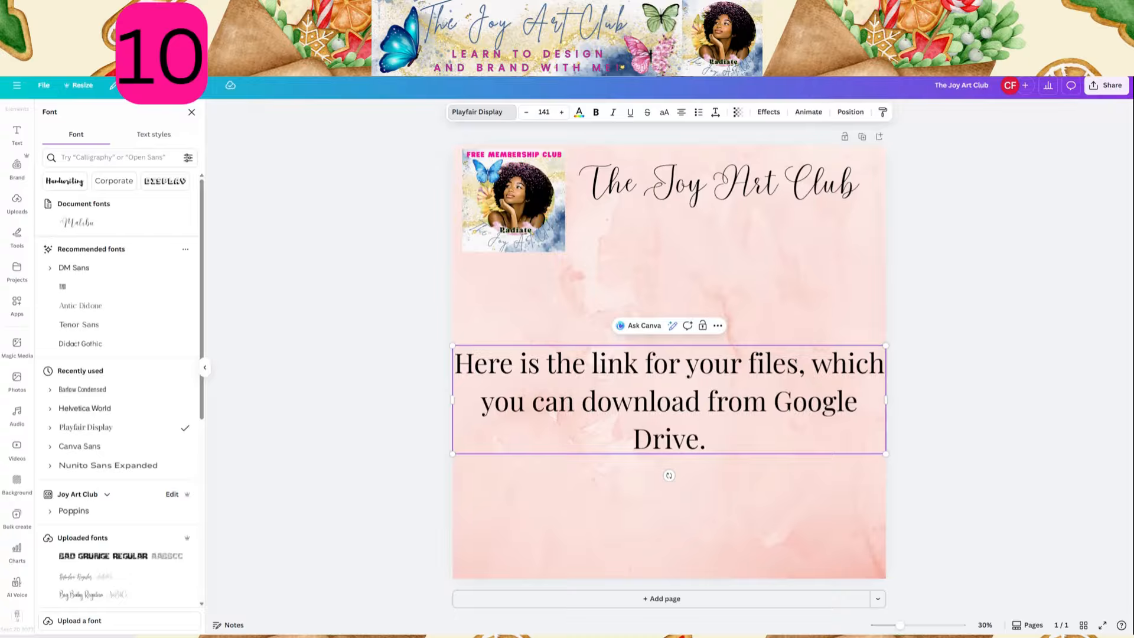
Shrink the download message to size 86.7 and place it beneath the title, beside the membership image.
click(760, 476)
click(854, 446)
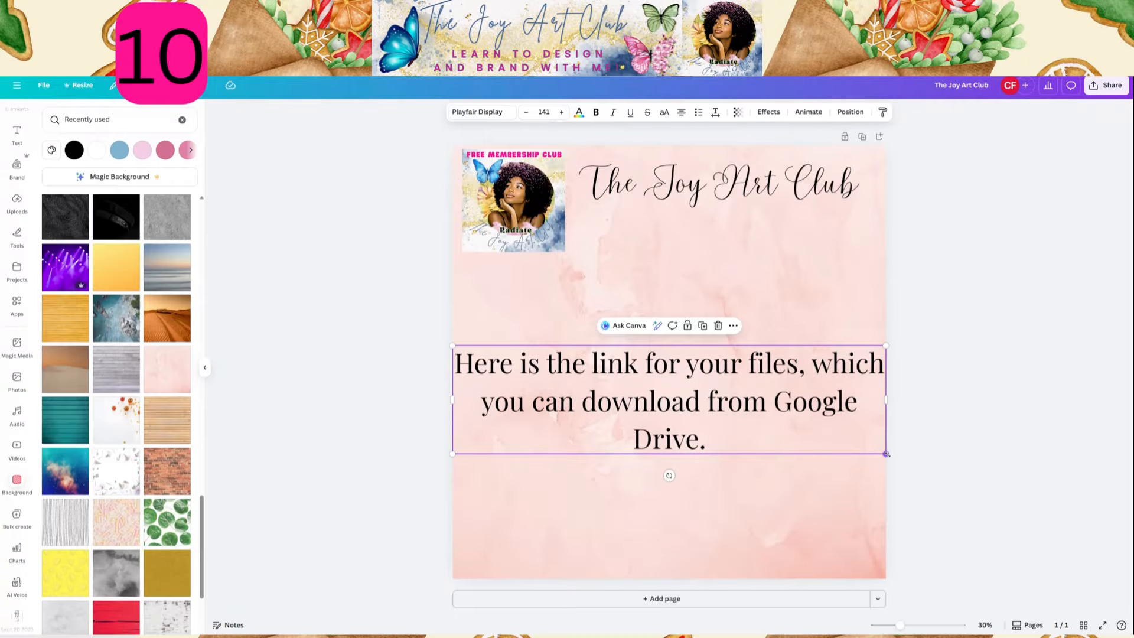
drag(886, 454, 773, 385)
click(773, 385)
drag(699, 381, 819, 247)
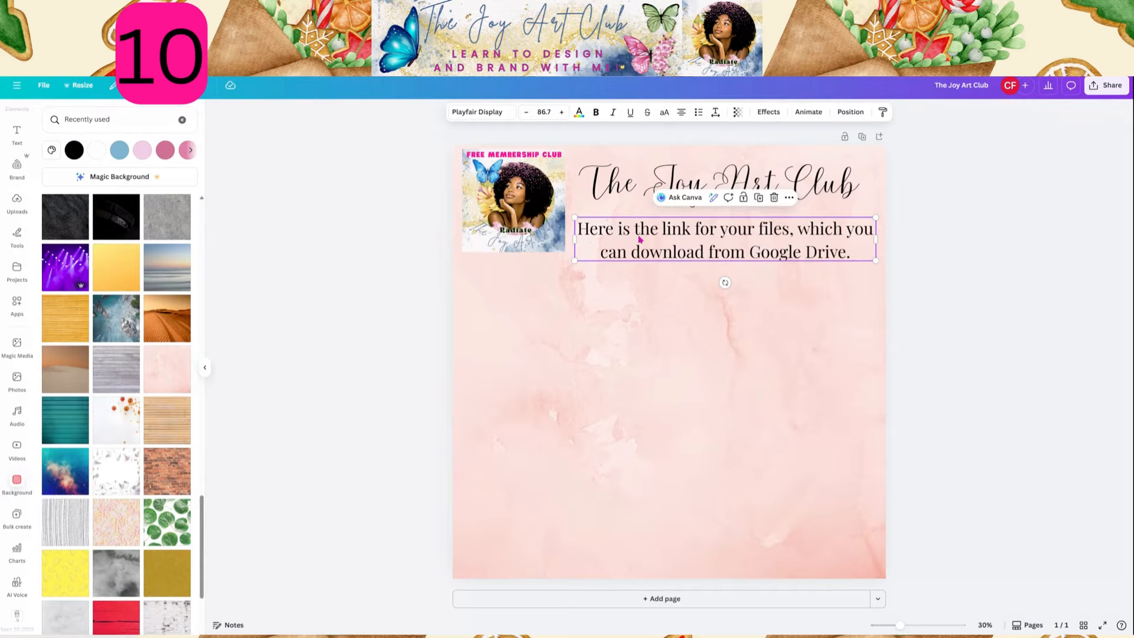
Change the word "Here" at the start of the download message to "Below".
click(607, 232)
drag(608, 232, 577, 228)
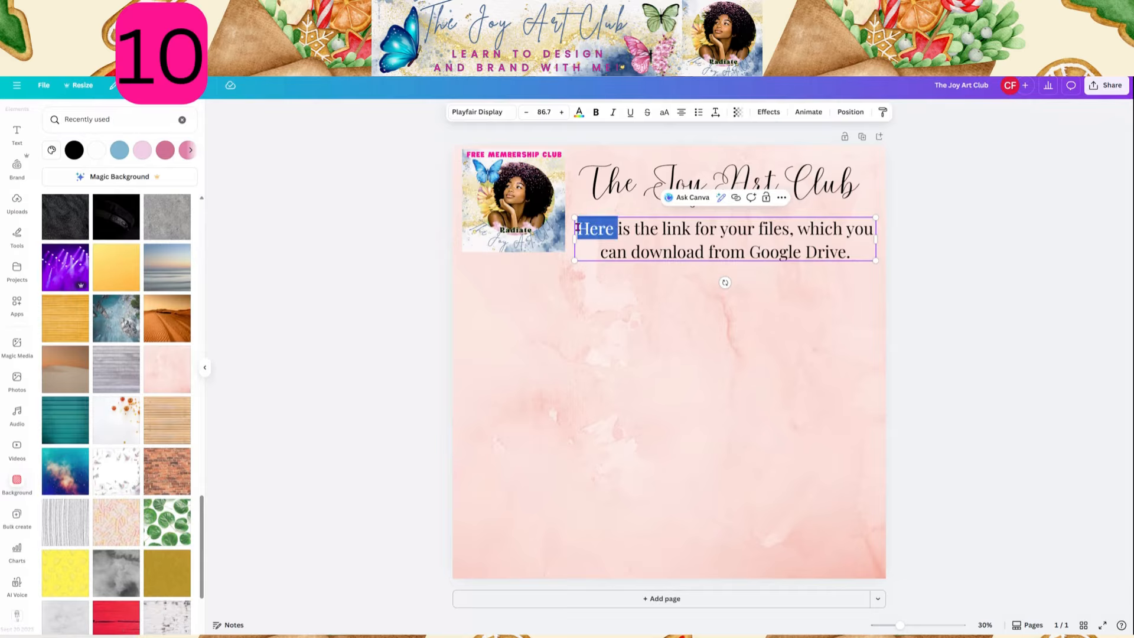
text(Below)
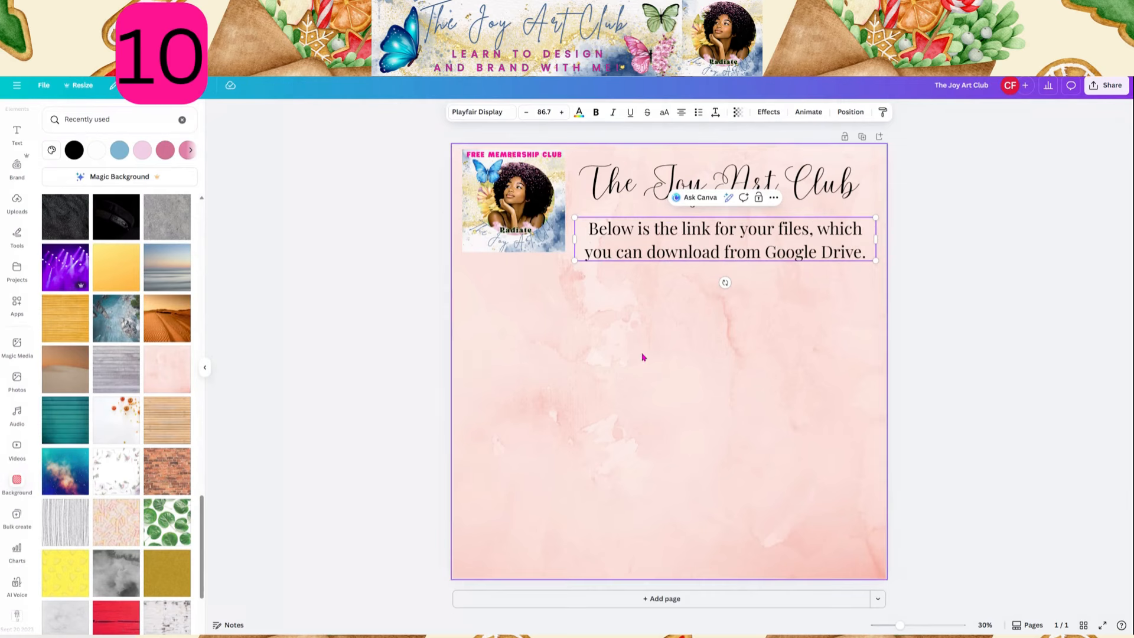
click(643, 357)
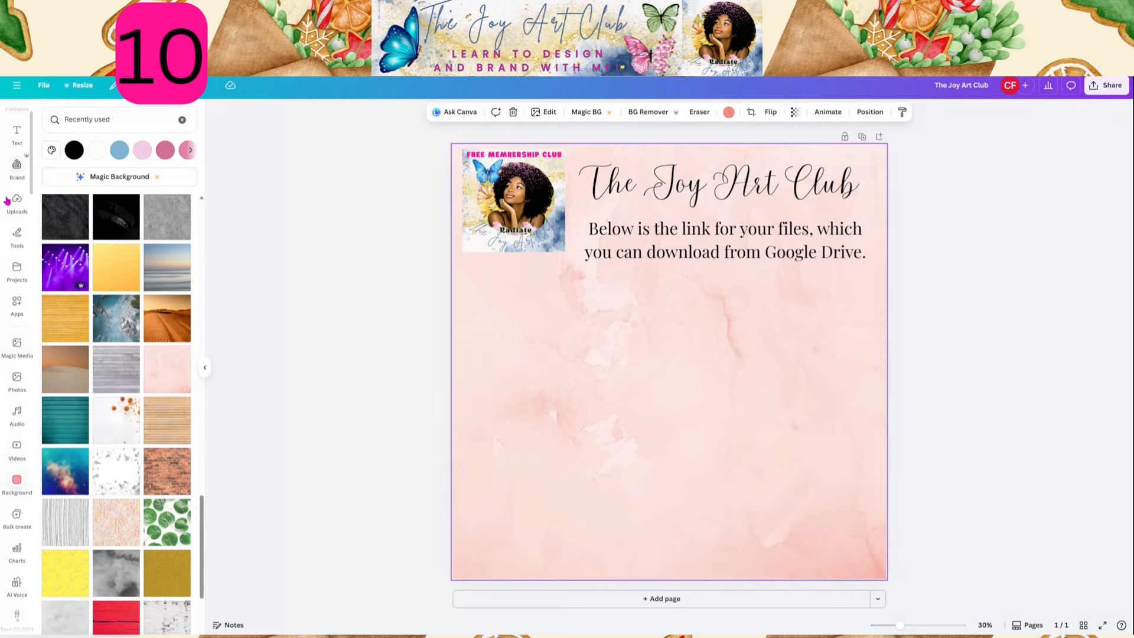
scroll(27, 193, up, 1)
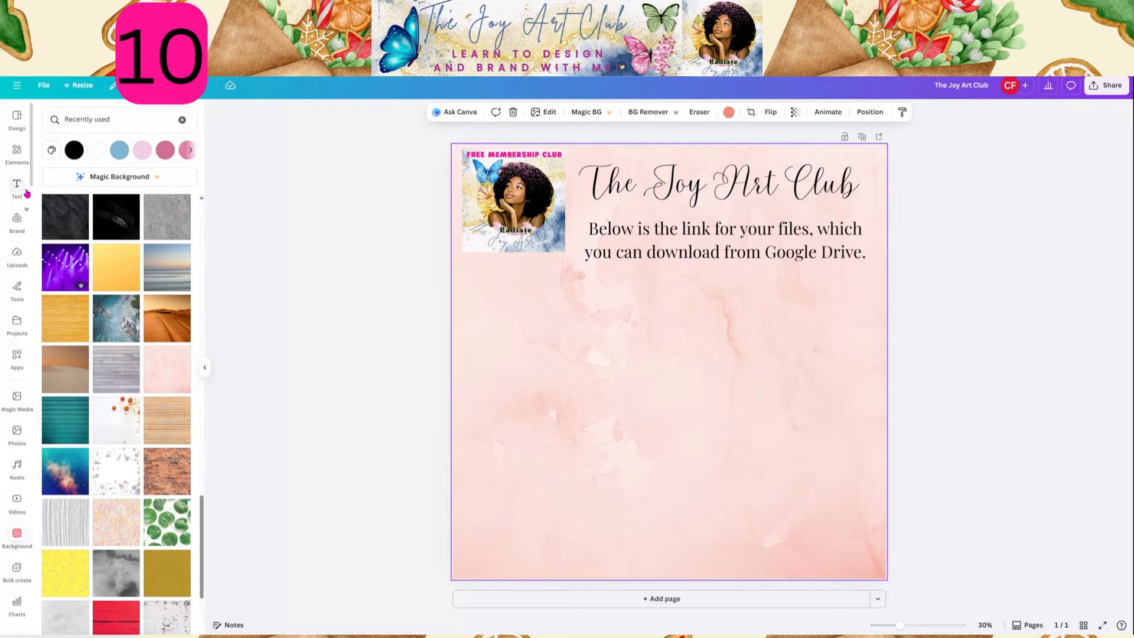
Search the elements for "thank you" and show all matching graphics.
click(24, 147)
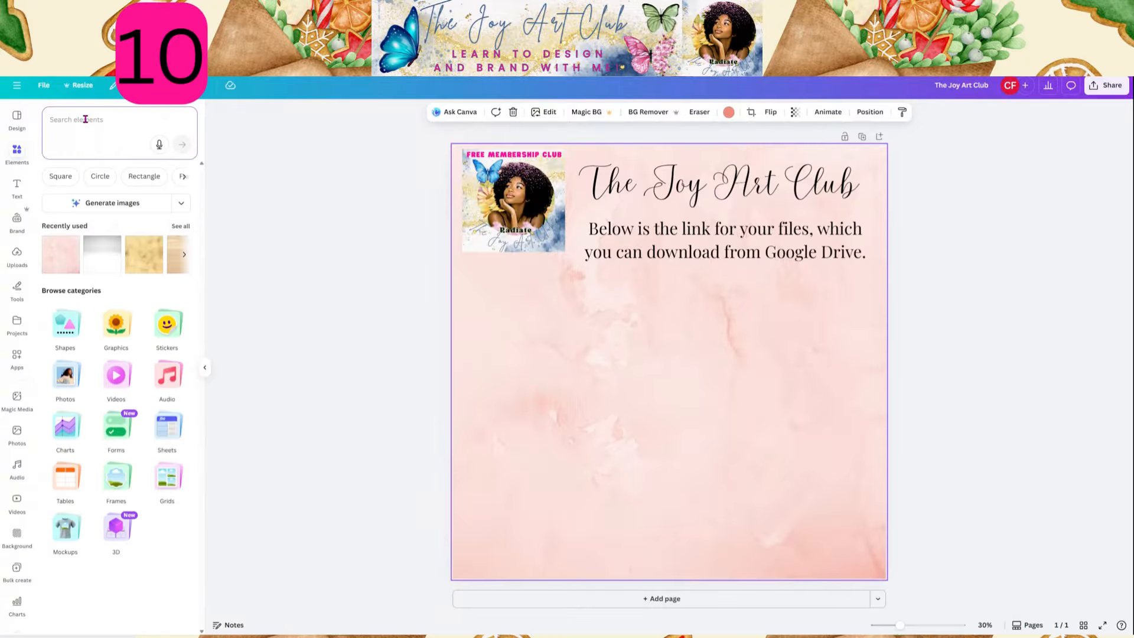
text(thank you)
key(Return)
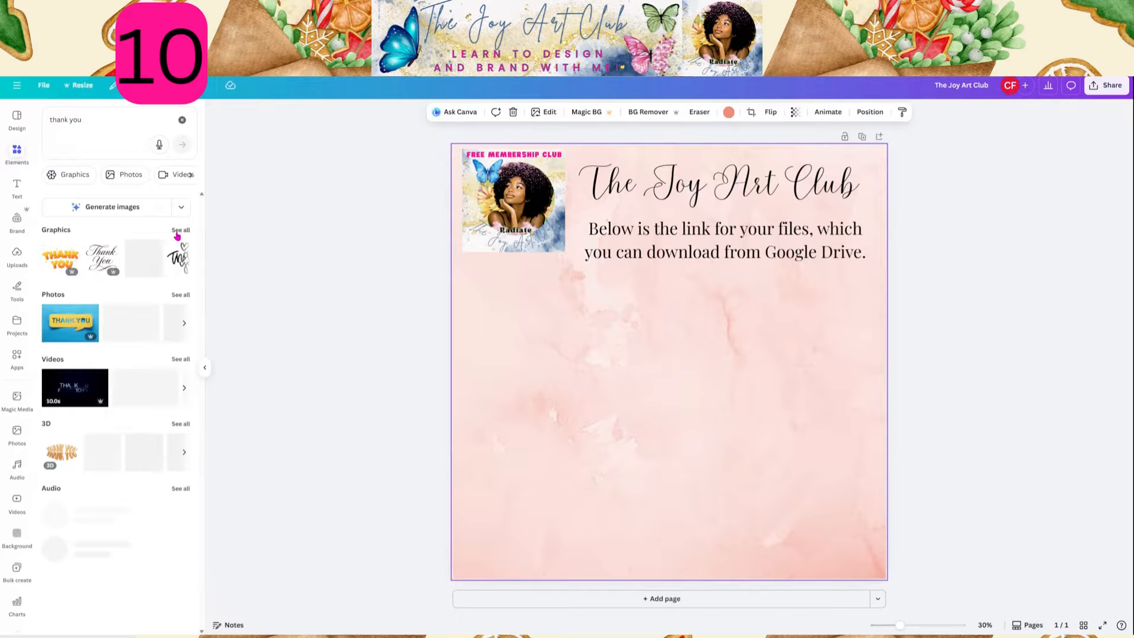
click(179, 230)
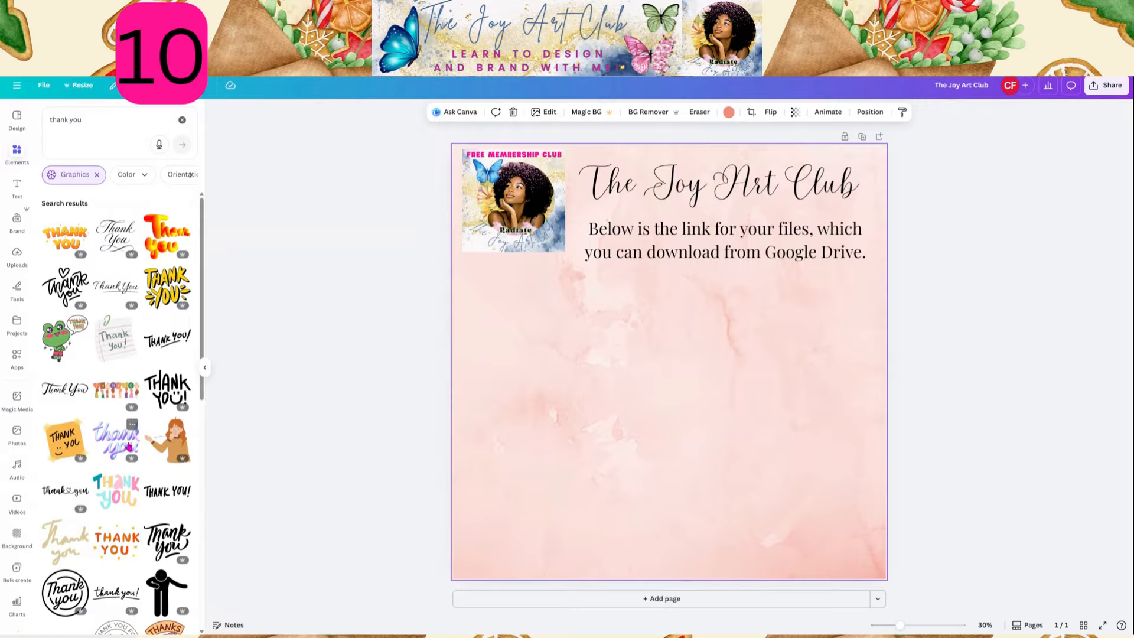
click(68, 547)
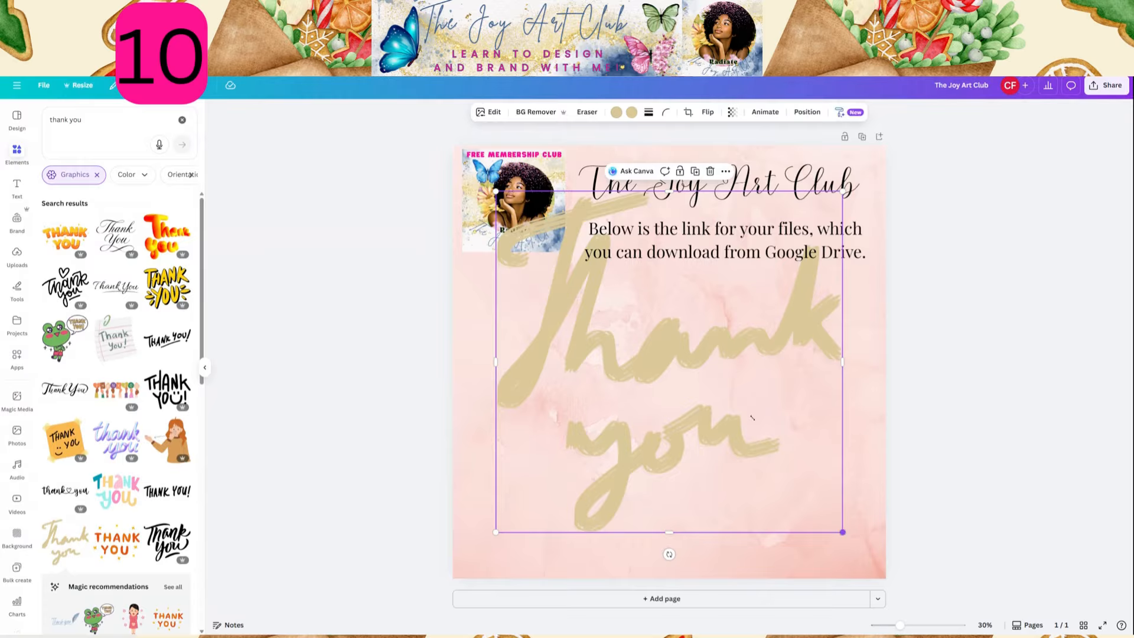
drag(752, 418, 655, 323)
key(Delete)
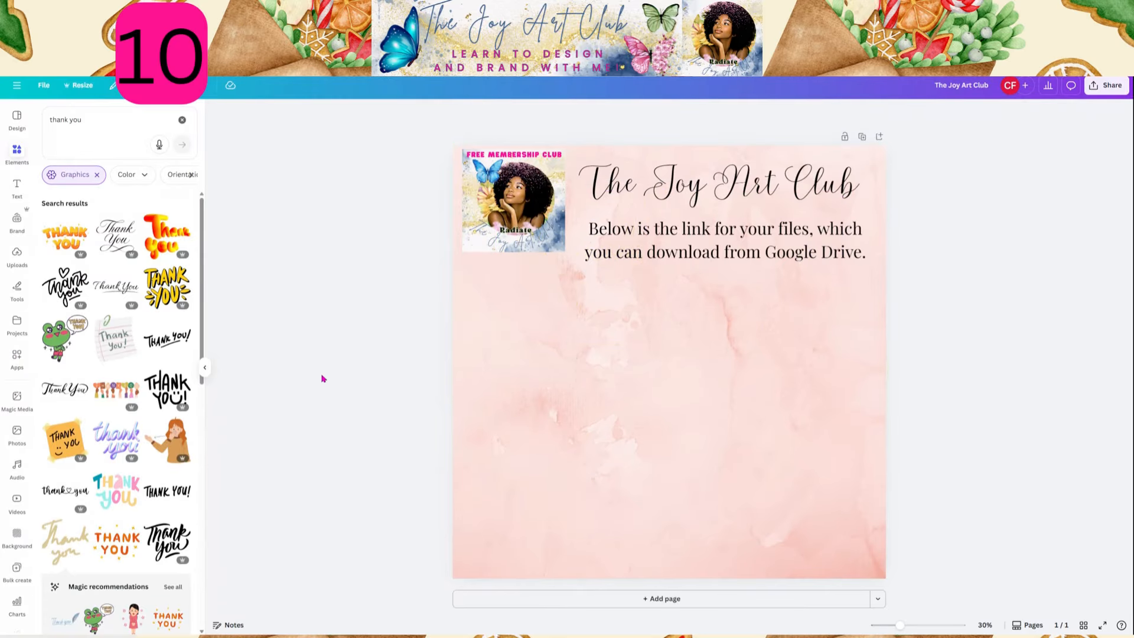
Add the red "THANK YOU!" graphic with a heart, shrink it, and move it below the membership image.
scroll(112, 499, down, 3)
scroll(113, 499, down, 1)
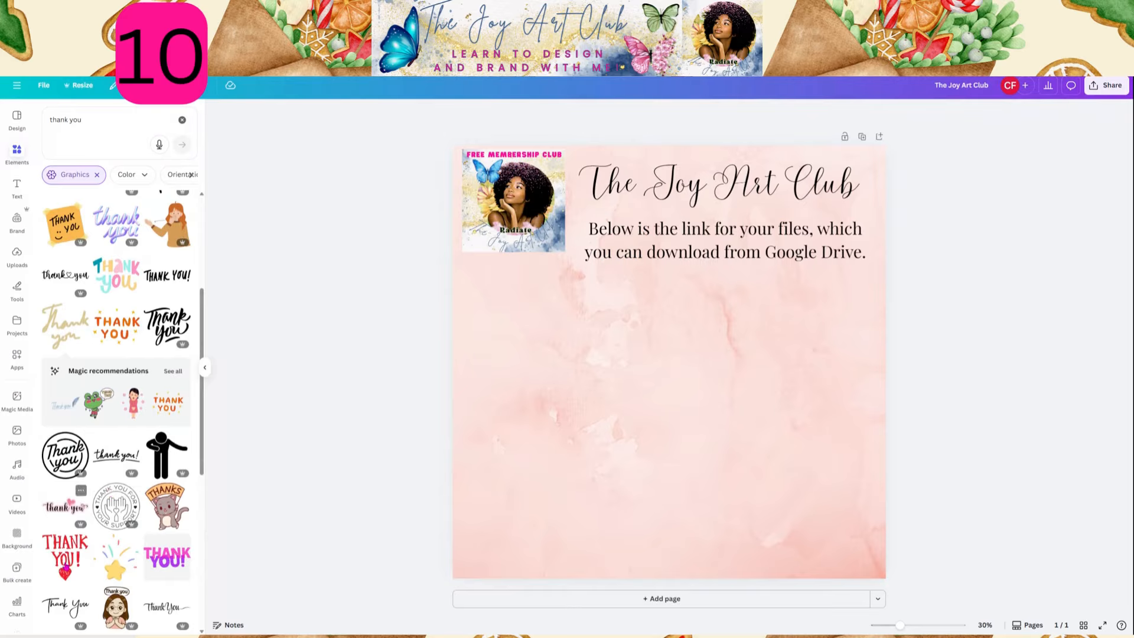
click(65, 555)
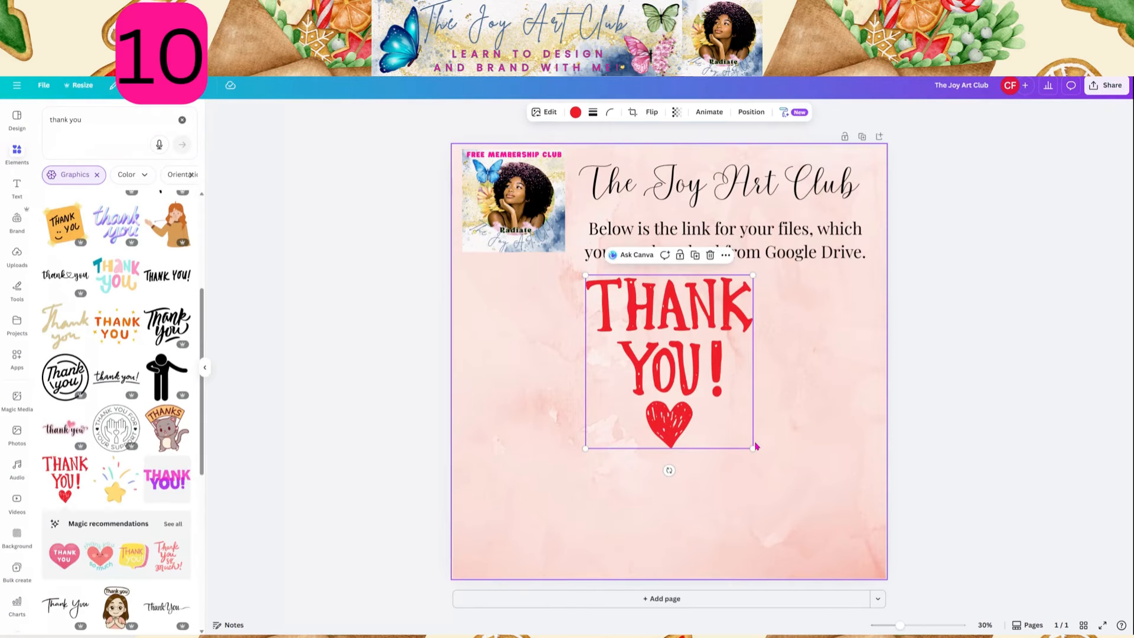
drag(755, 447, 666, 386)
drag(651, 352, 569, 344)
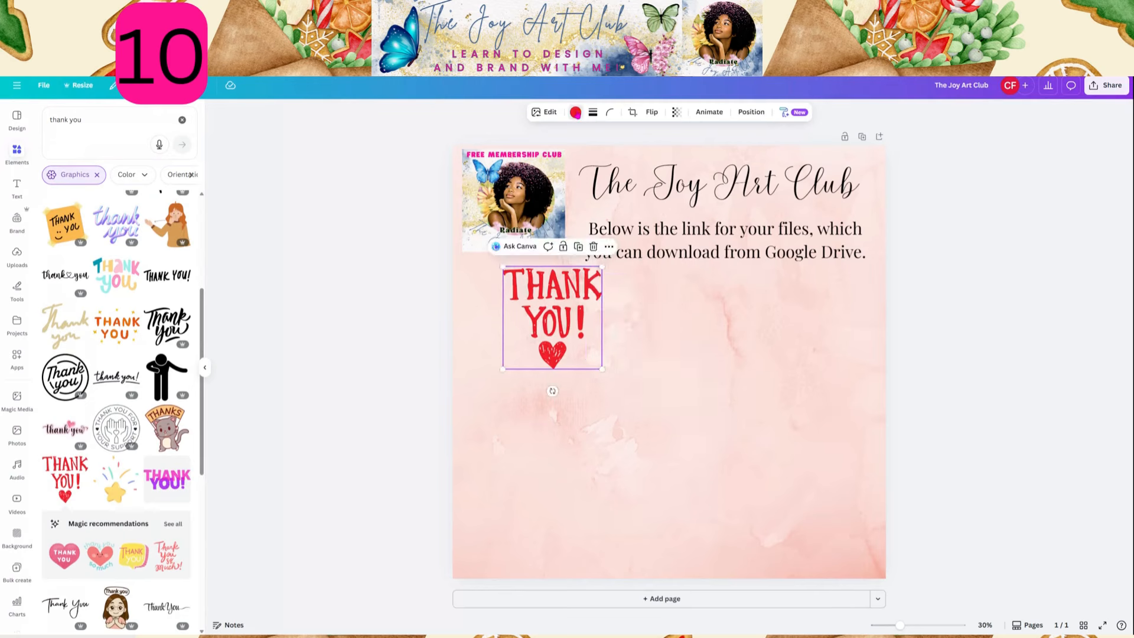
Recolor the "THANK YOU!" graphic bright pink from the Joy Art Club palette and align it directly beneath the membership image.
click(576, 113)
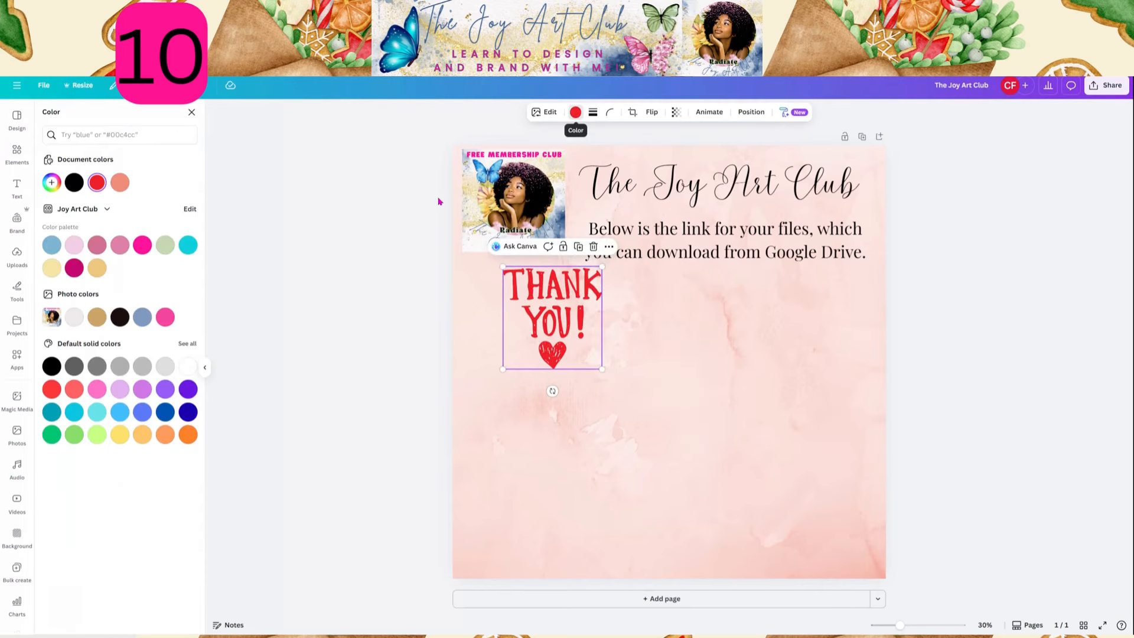
click(167, 318)
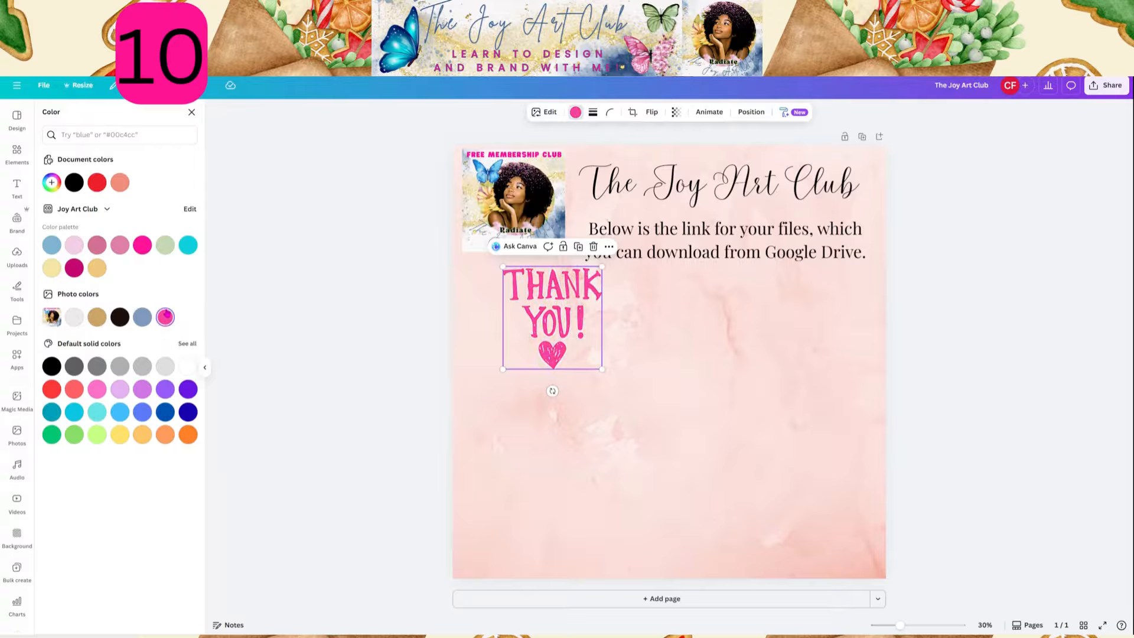
click(148, 243)
click(467, 363)
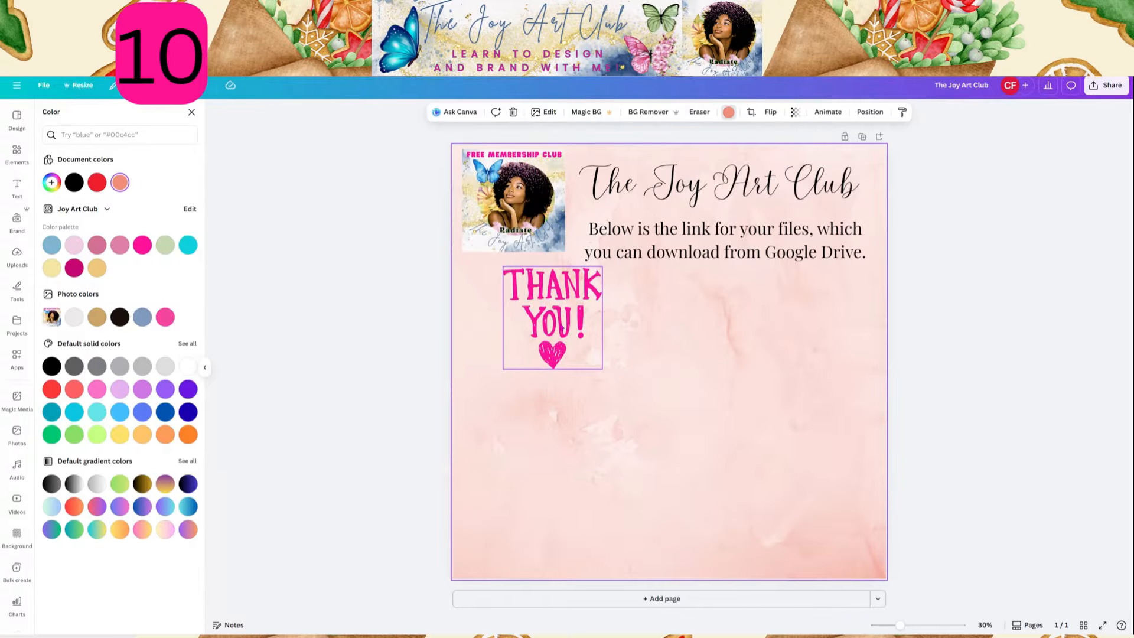
drag(559, 327, 522, 321)
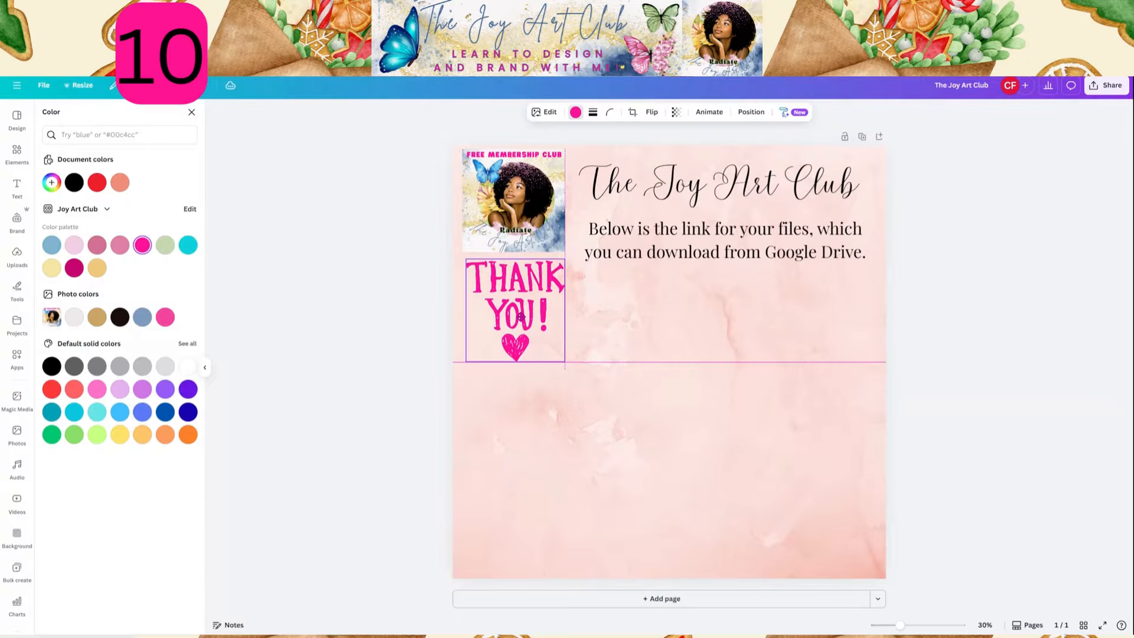
Replace "Below is the link" at the start of the download message with "Click the icon below".
click(729, 254)
drag(729, 254, 724, 252)
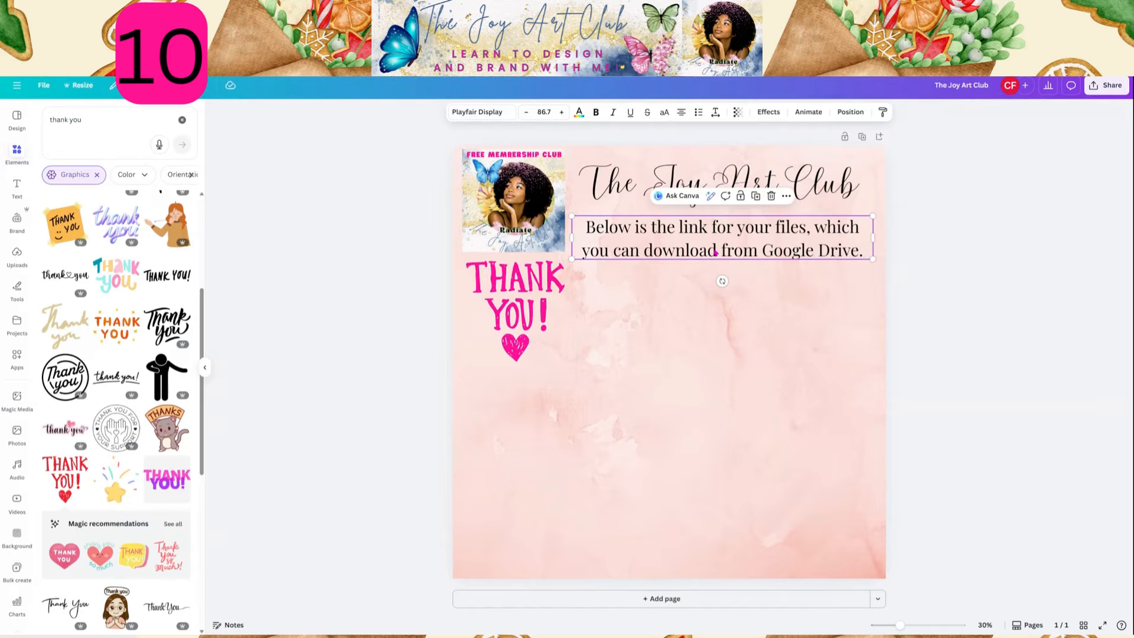
click(651, 235)
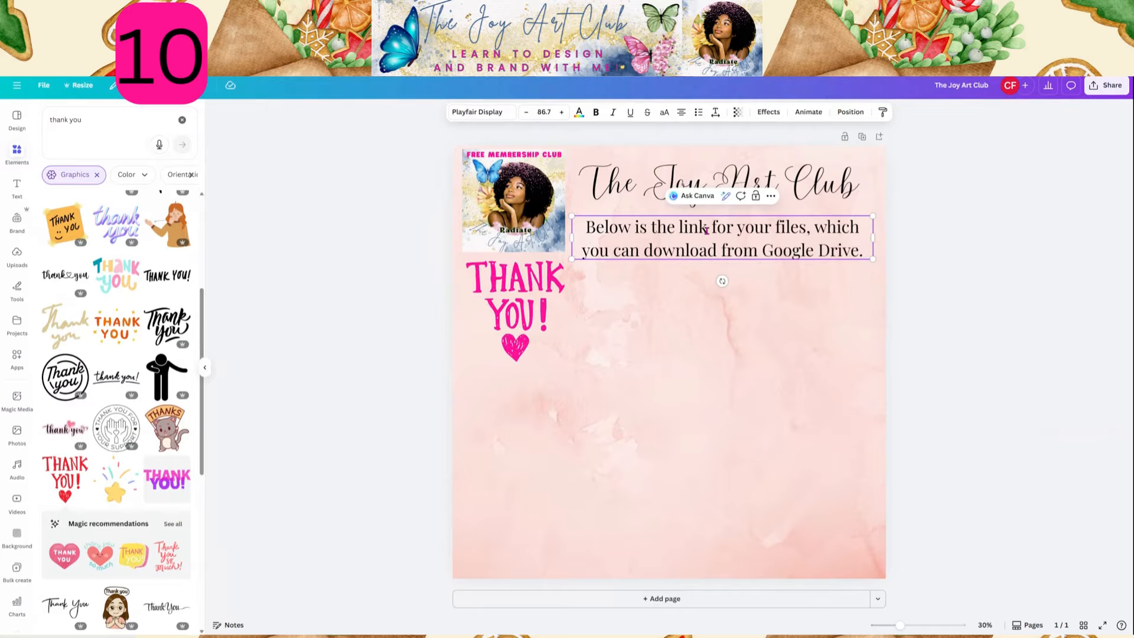
drag(707, 229, 582, 234)
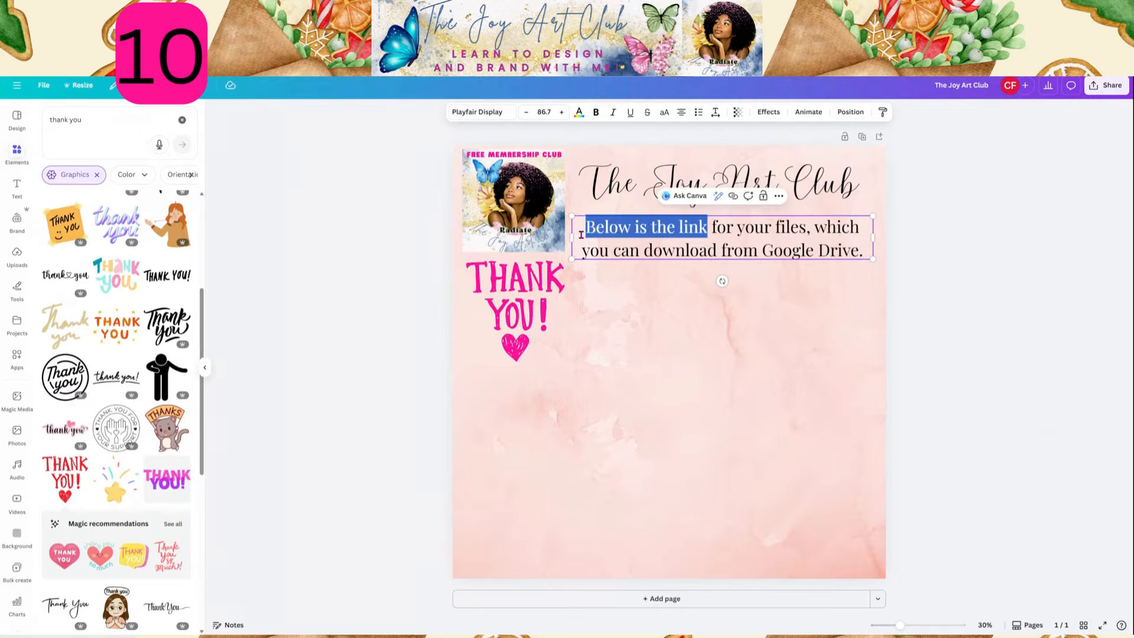
text(Click t)
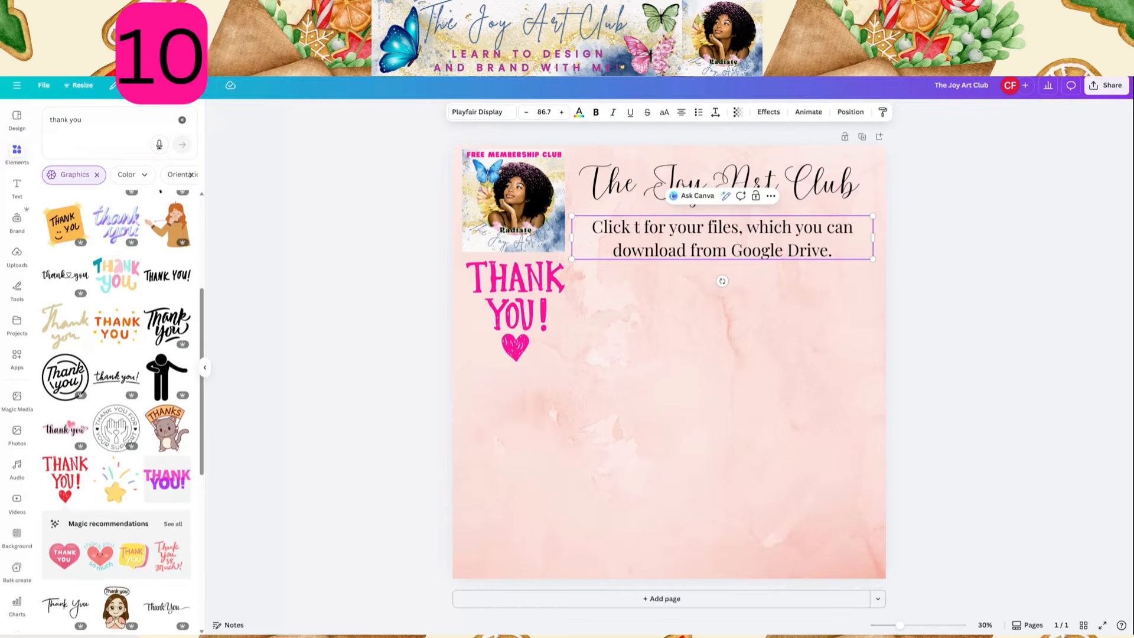
text(he icon)
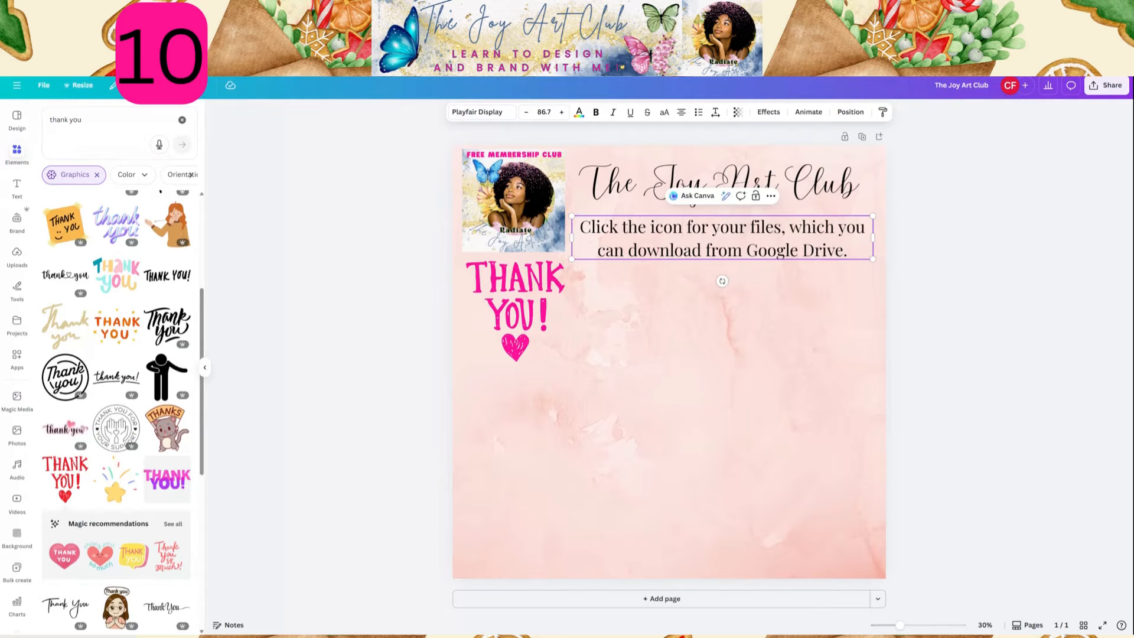
text( below)
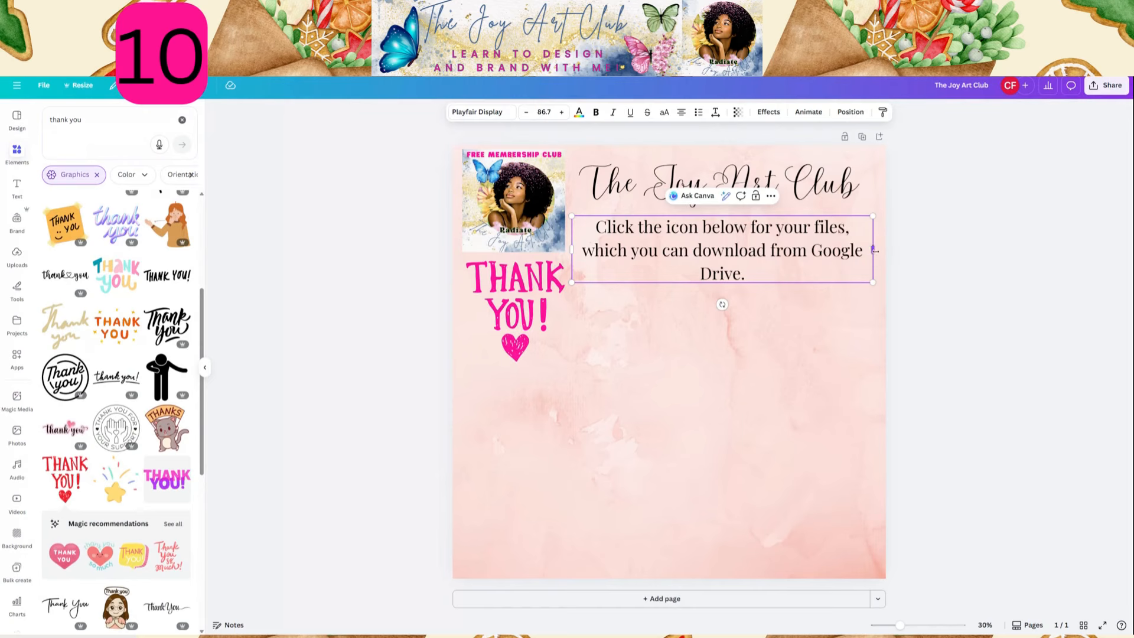
Widen the download message's text box so it fits on two lines and shift it slightly beneath the title.
drag(874, 251, 890, 252)
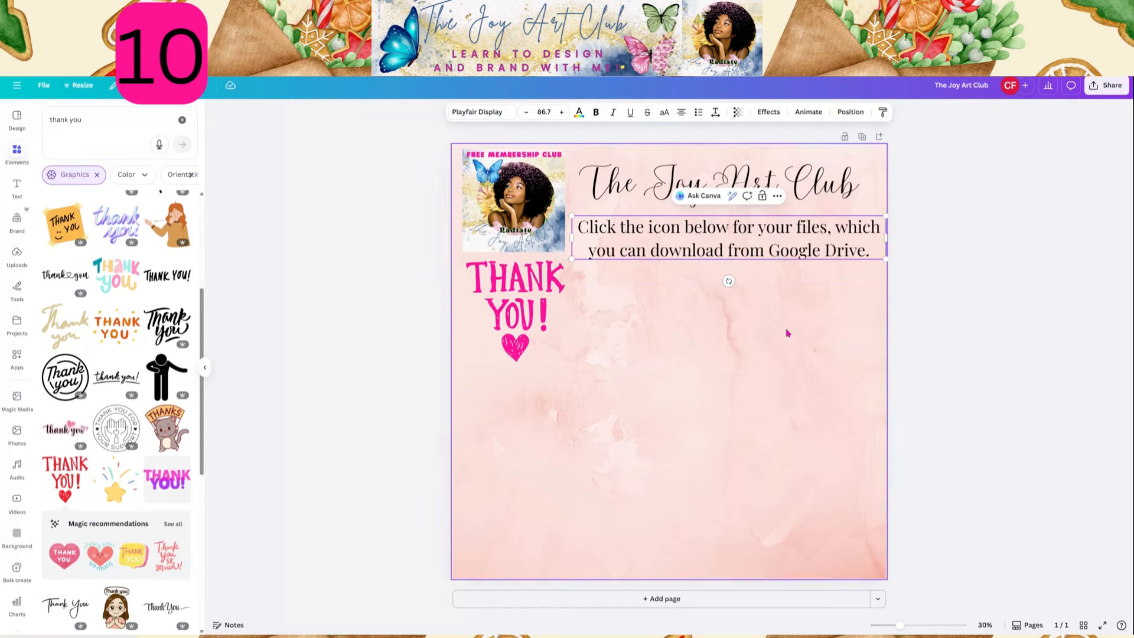
drag(780, 239, 776, 239)
click(515, 301)
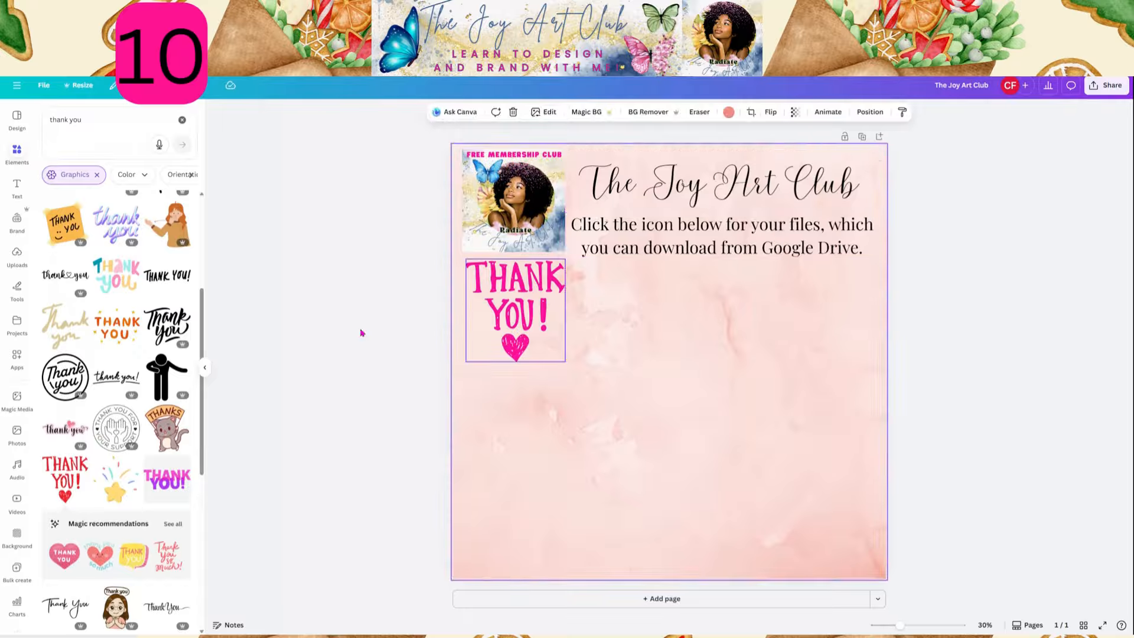
Search the graphics for "download", add the red DOWNLOAD button with a white arrow, and place it beneath the message.
click(89, 124)
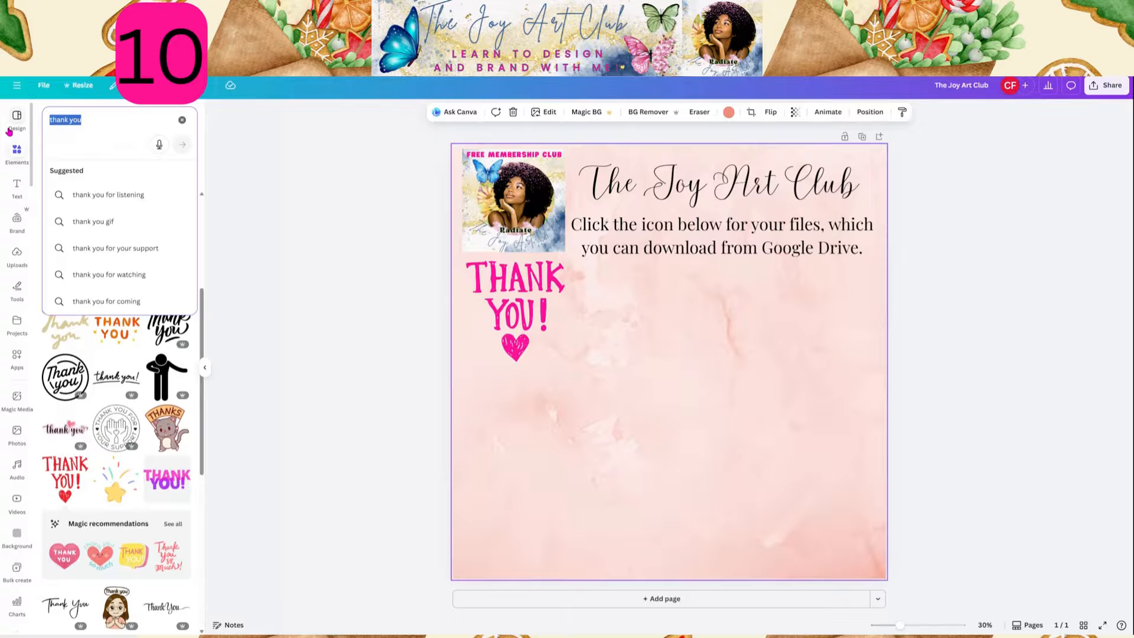
text(down)
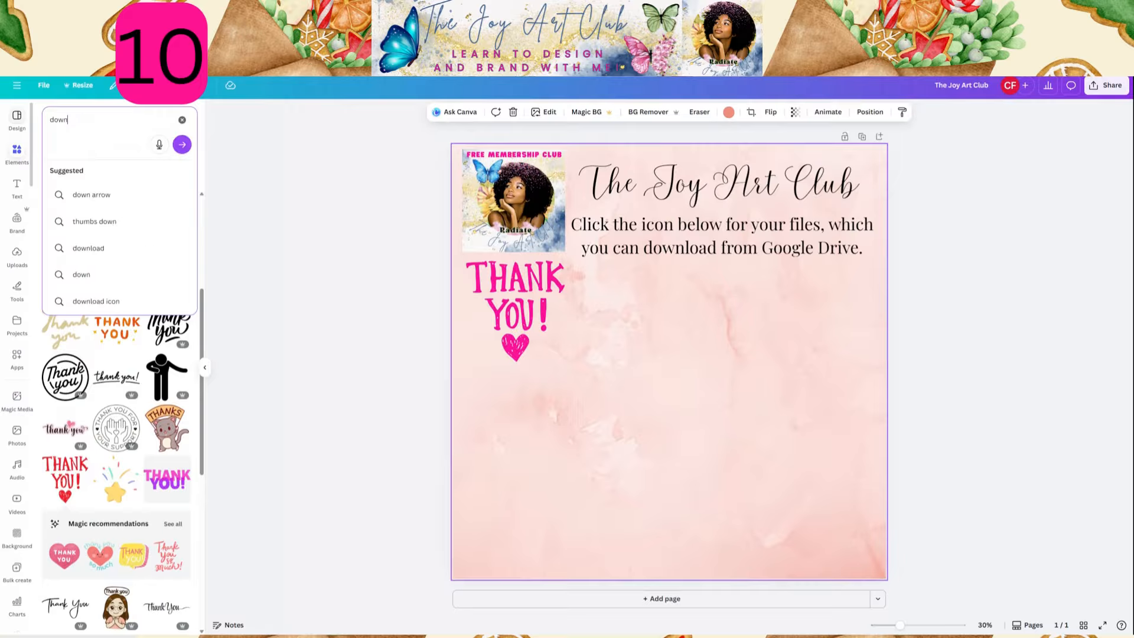
text(load)
key(Return)
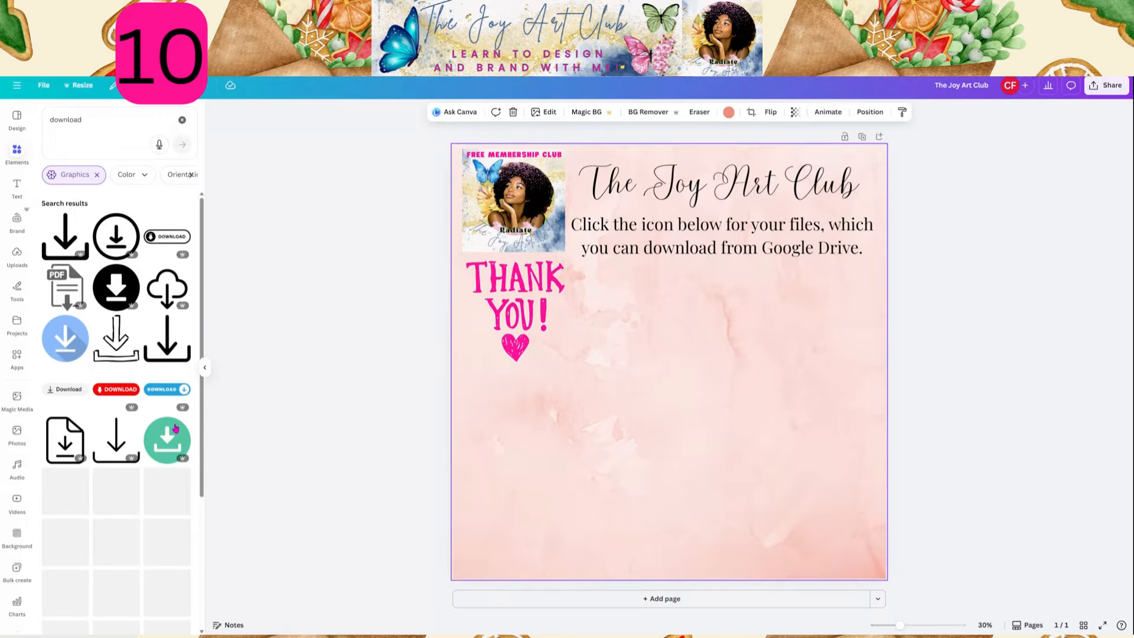
scroll(158, 432, down, 2)
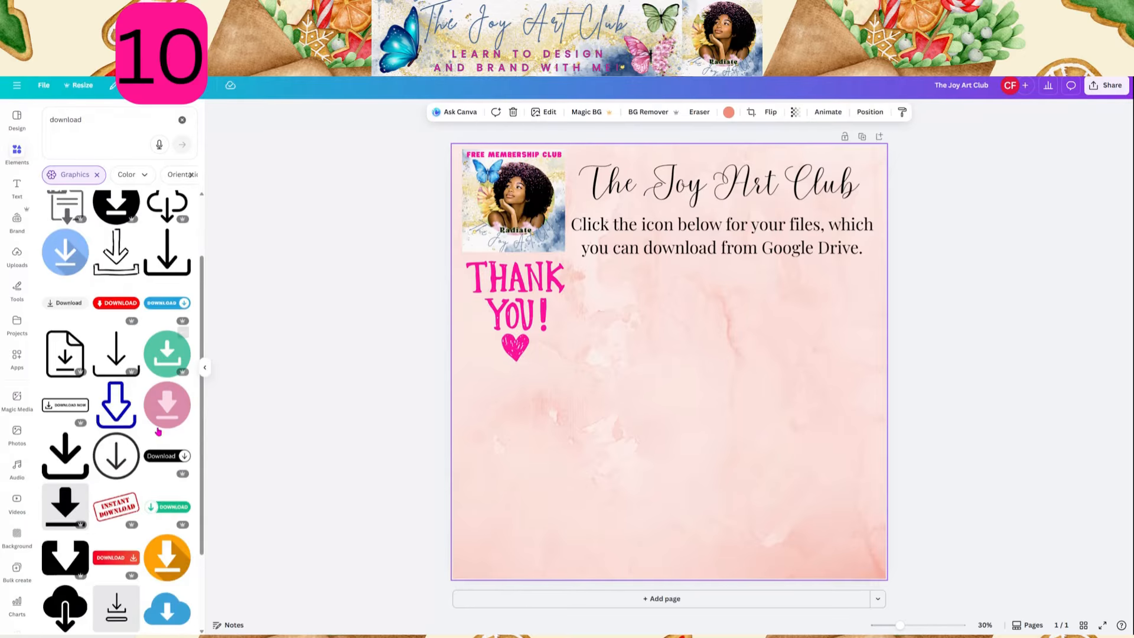
click(118, 306)
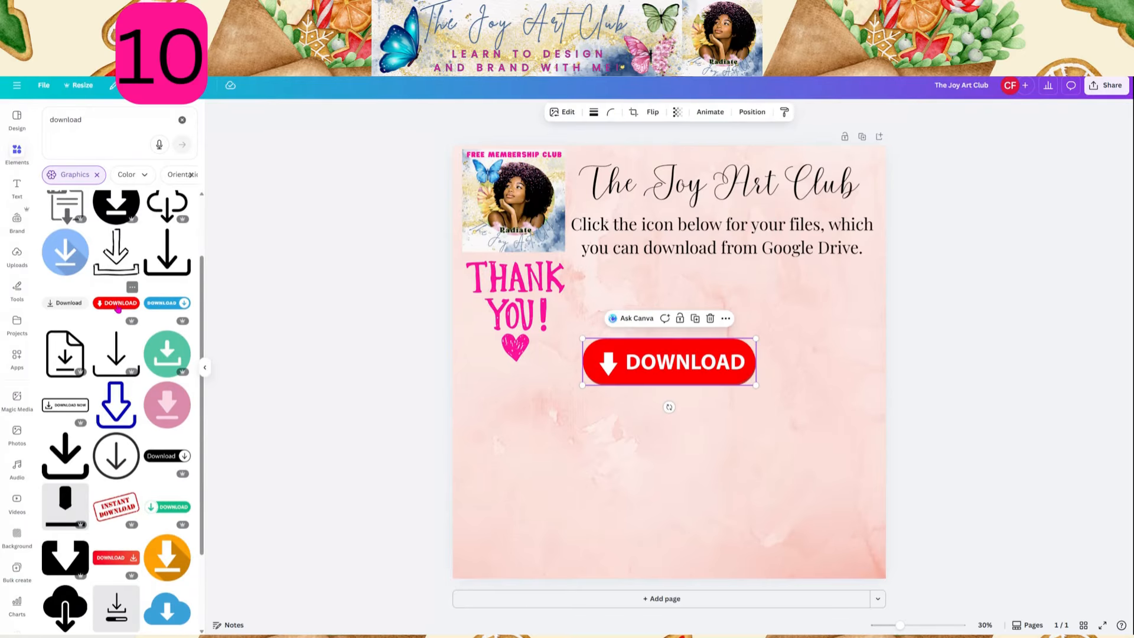
drag(690, 373, 750, 307)
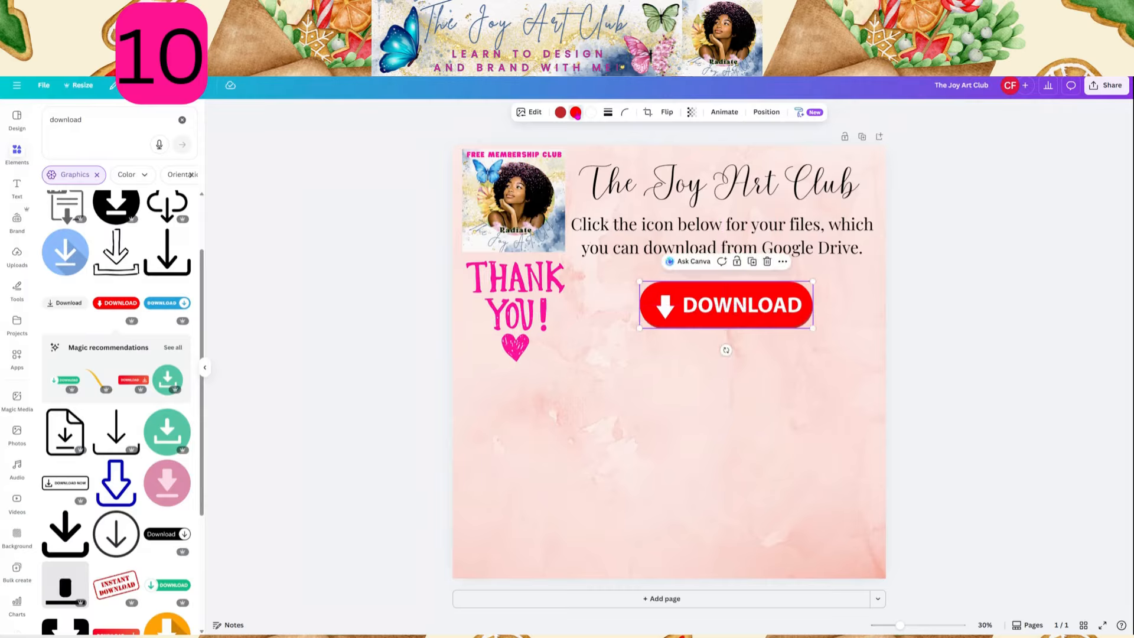
Recolor the DOWNLOAD button turquoise with a bright pink lower edge from the Joy Art Club palette and center it under the message.
click(575, 113)
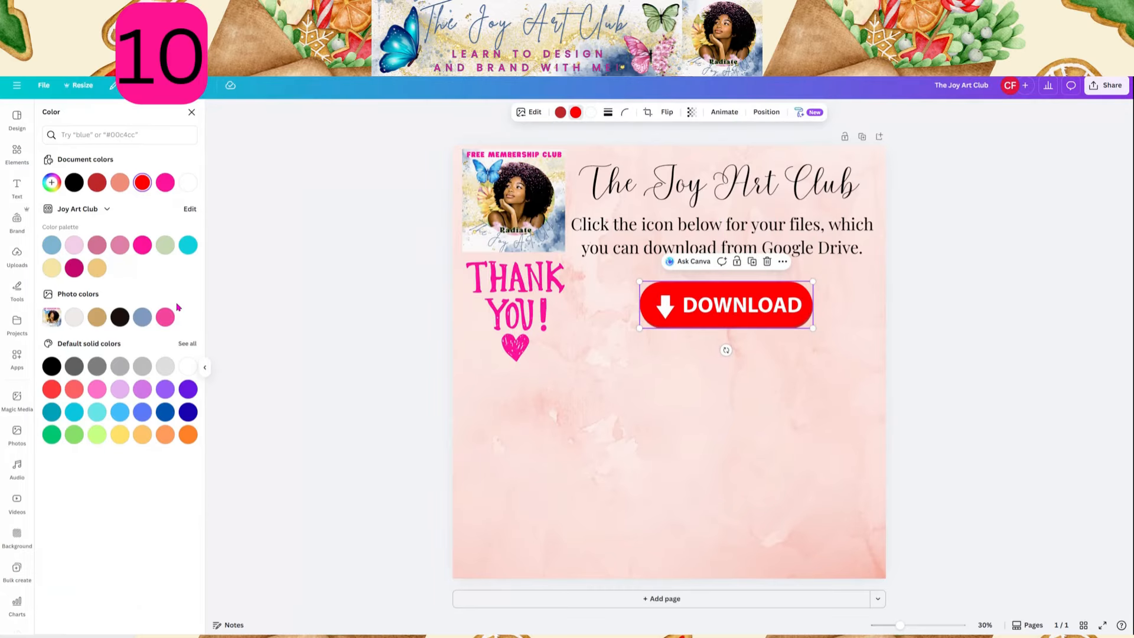
click(142, 317)
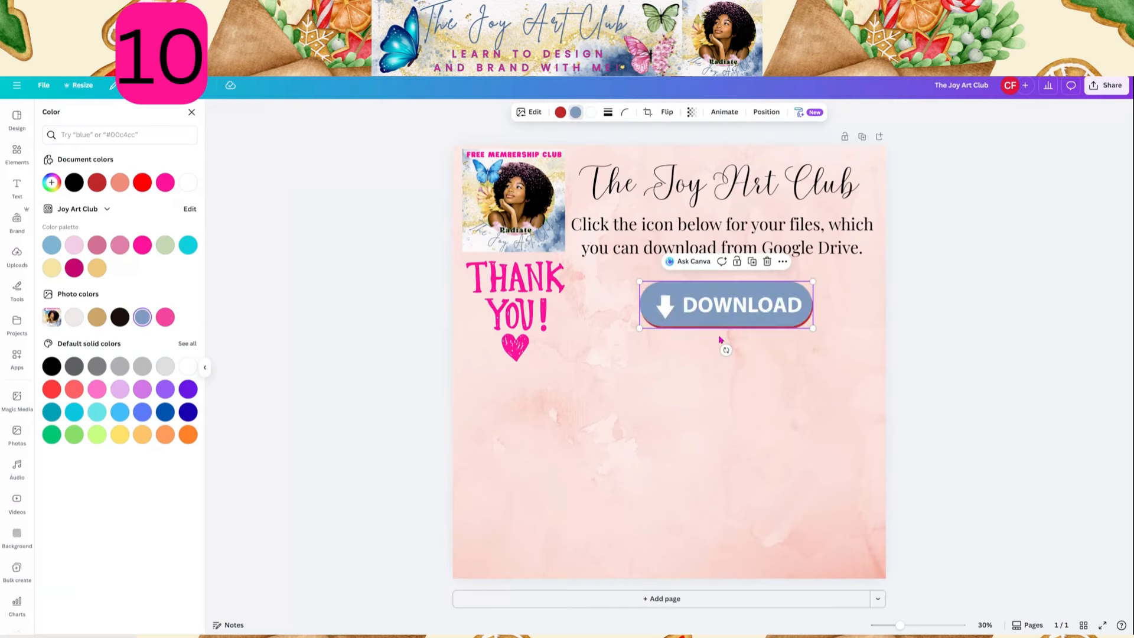
click(52, 245)
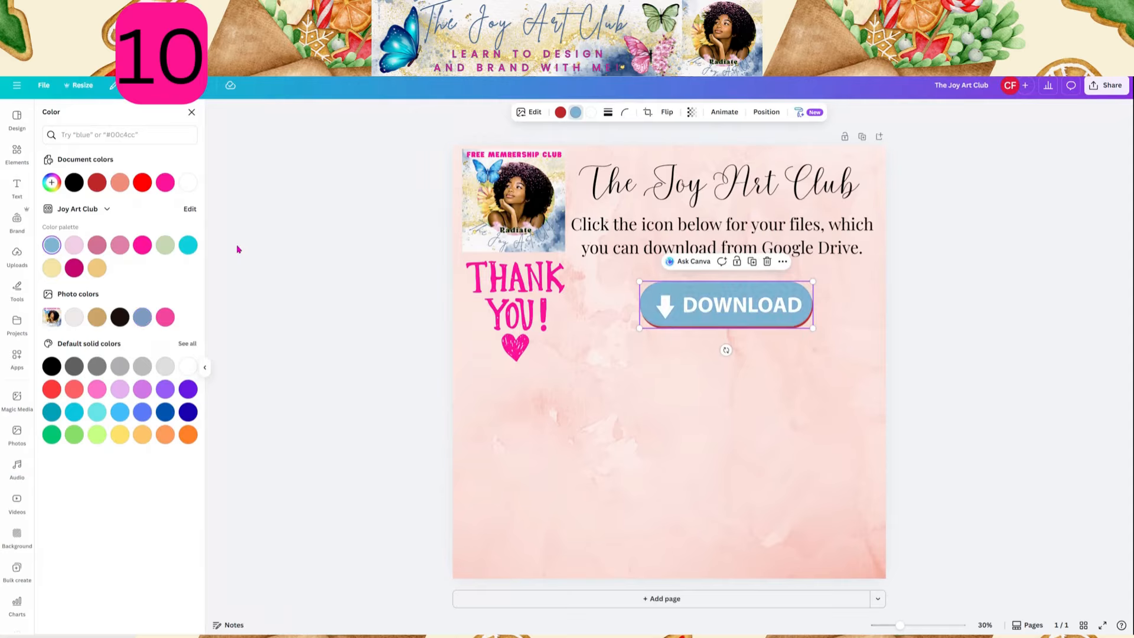
click(186, 247)
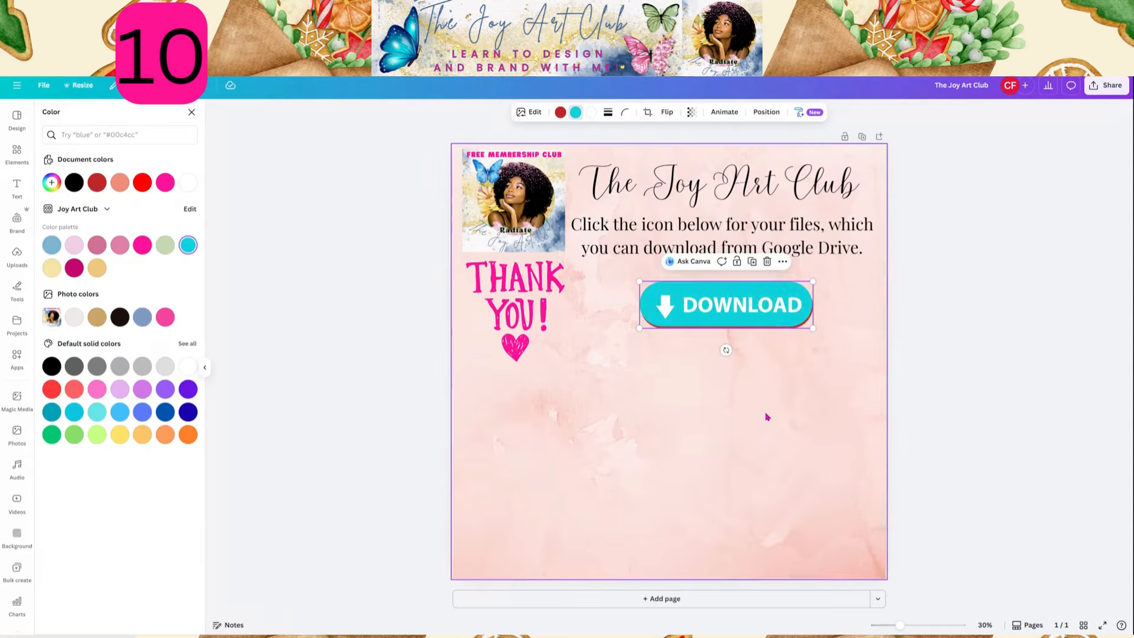
click(560, 111)
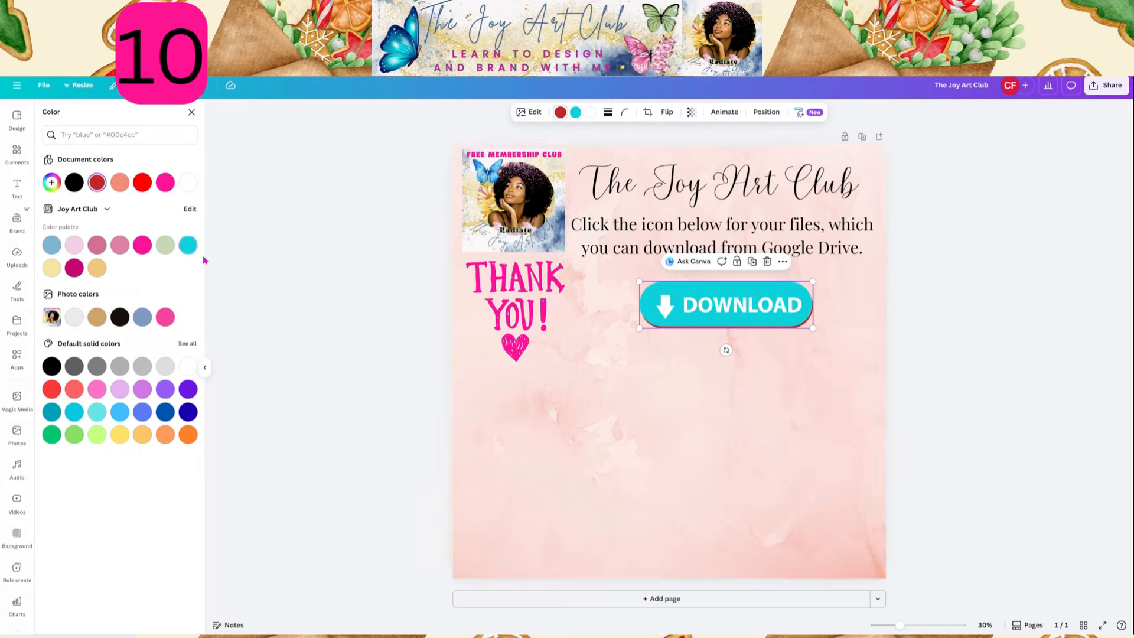
click(142, 245)
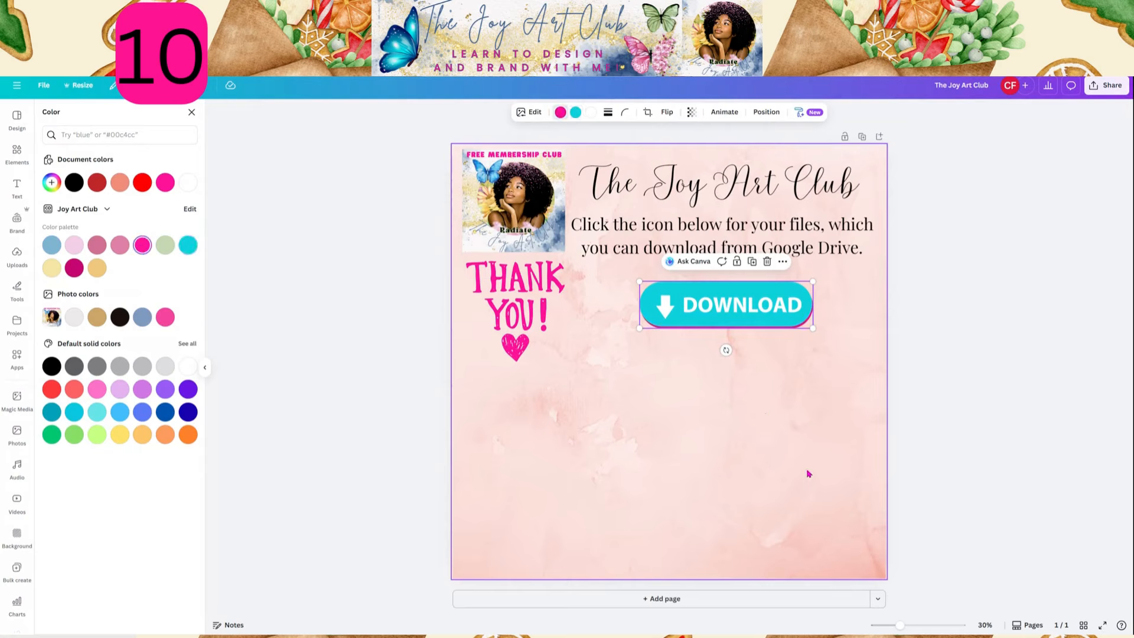
click(735, 320)
drag(736, 320, 732, 315)
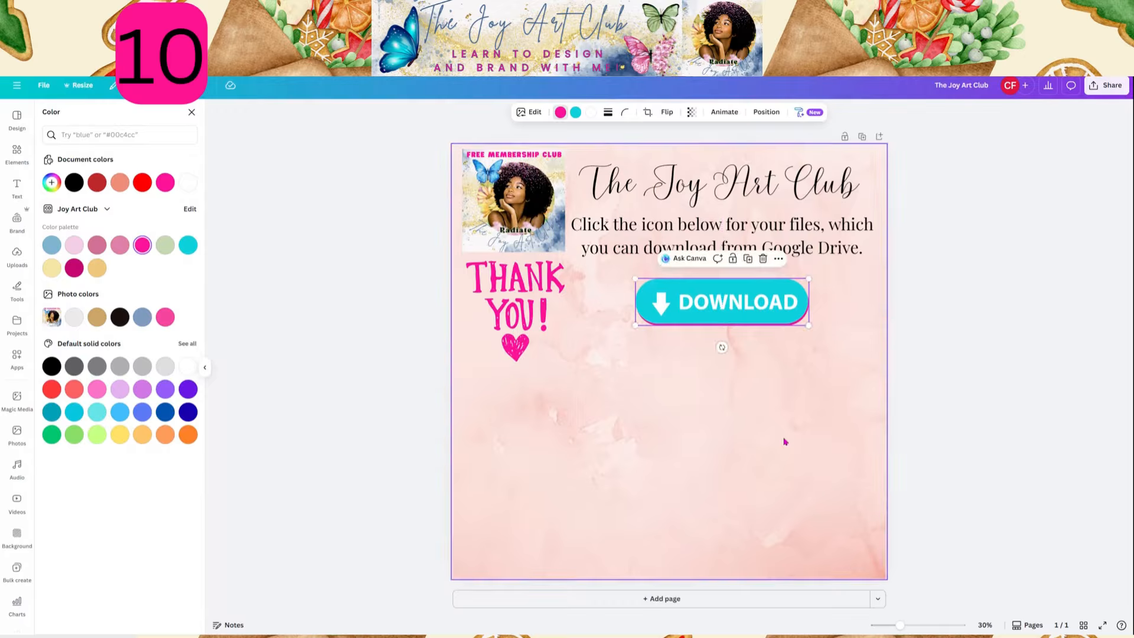
click(779, 259)
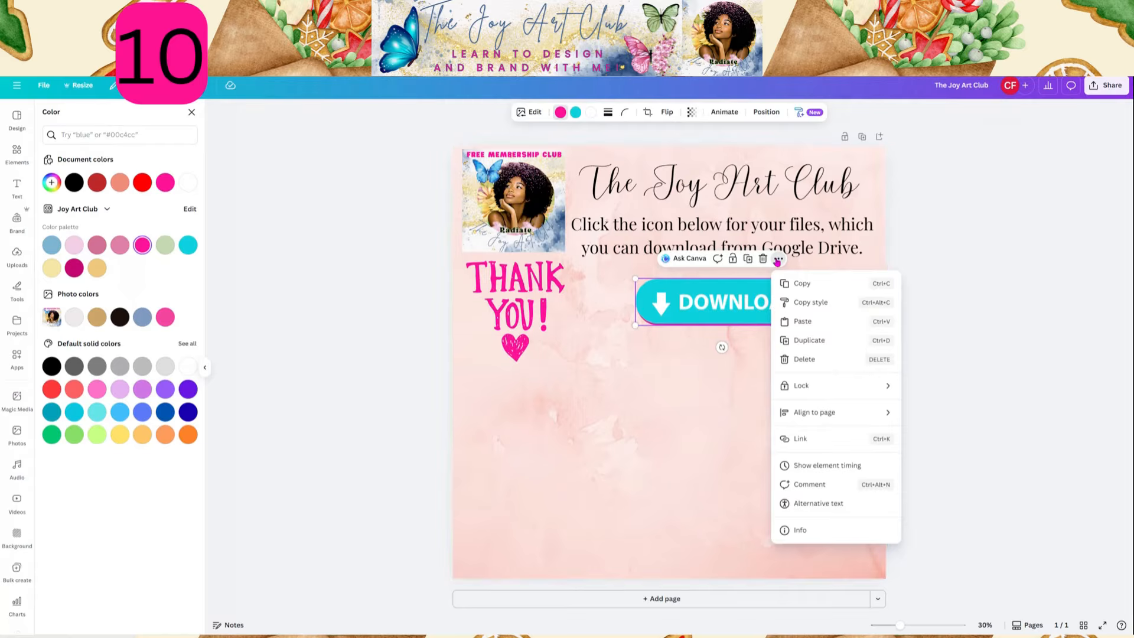
click(732, 440)
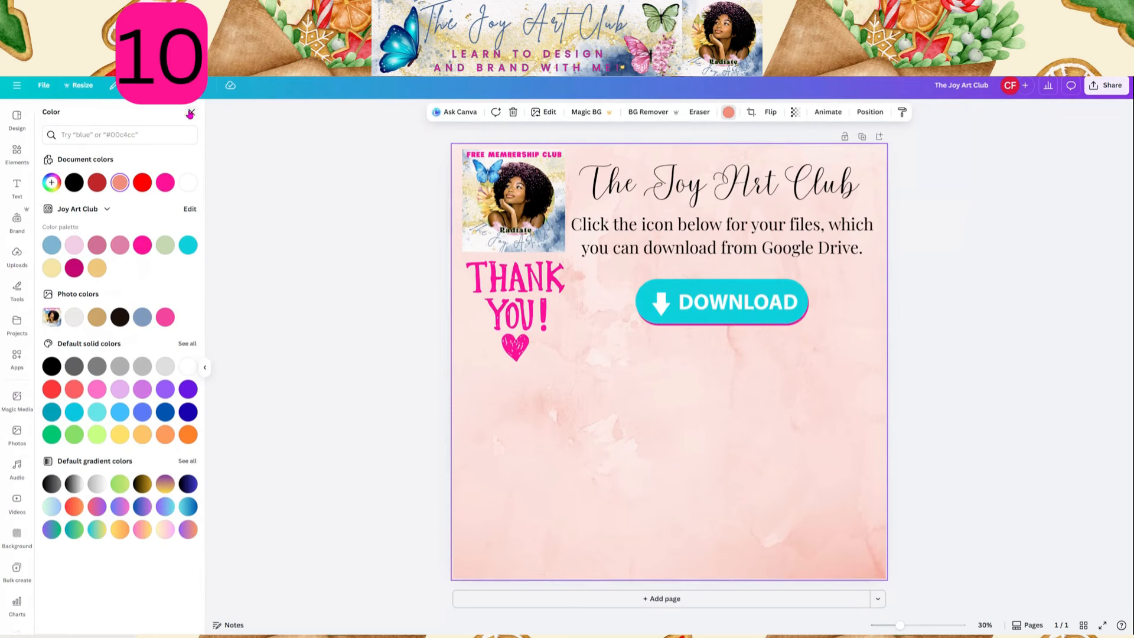
Open the TEACHING ONLY folder inside the Joy Art Club new folder of the uploads.
click(190, 113)
scroll(88, 255, up, 2)
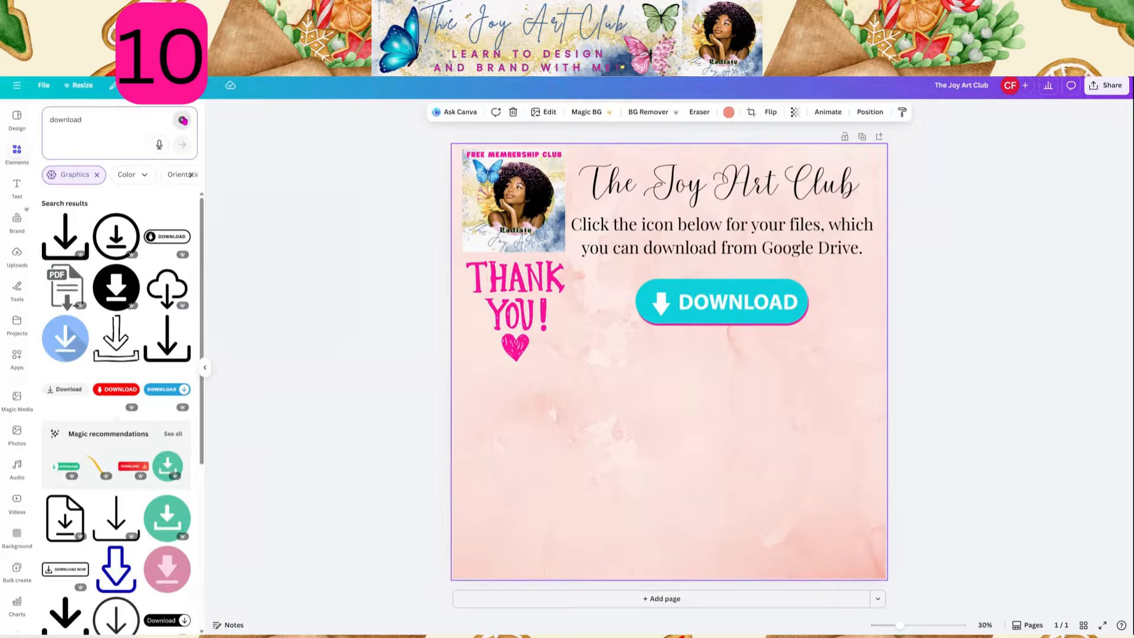
click(183, 120)
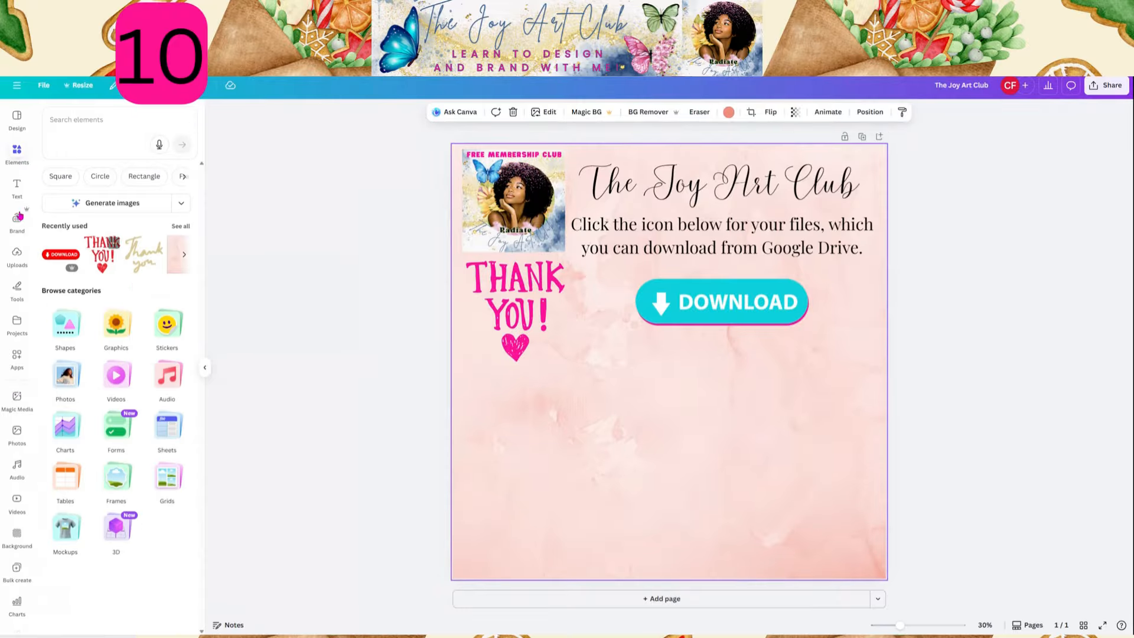
click(16, 258)
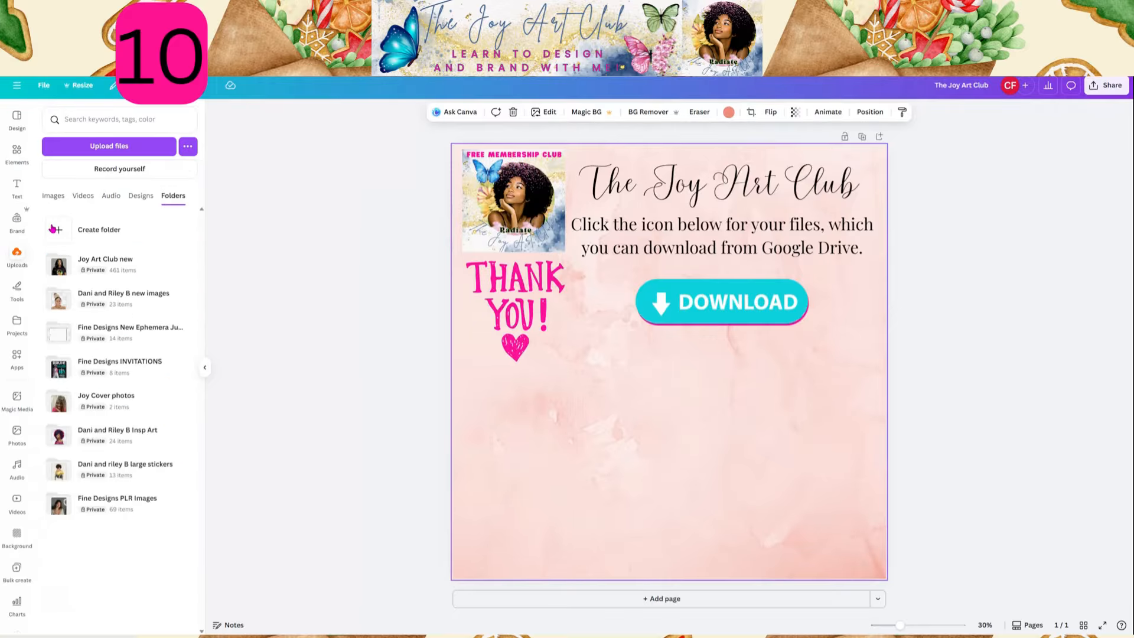
click(93, 270)
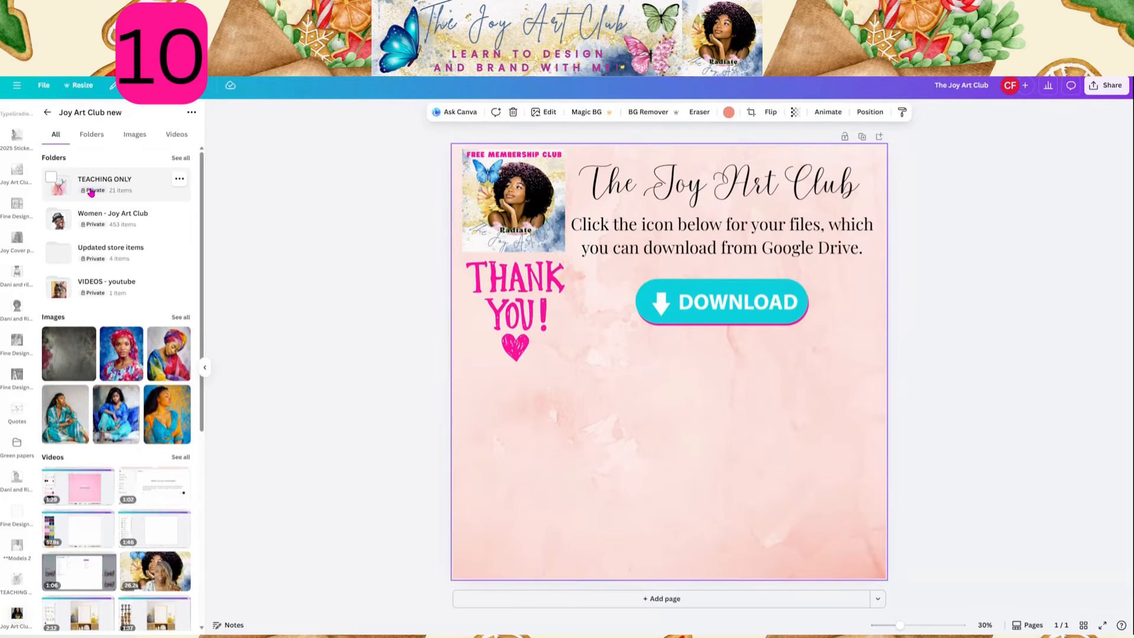
click(92, 188)
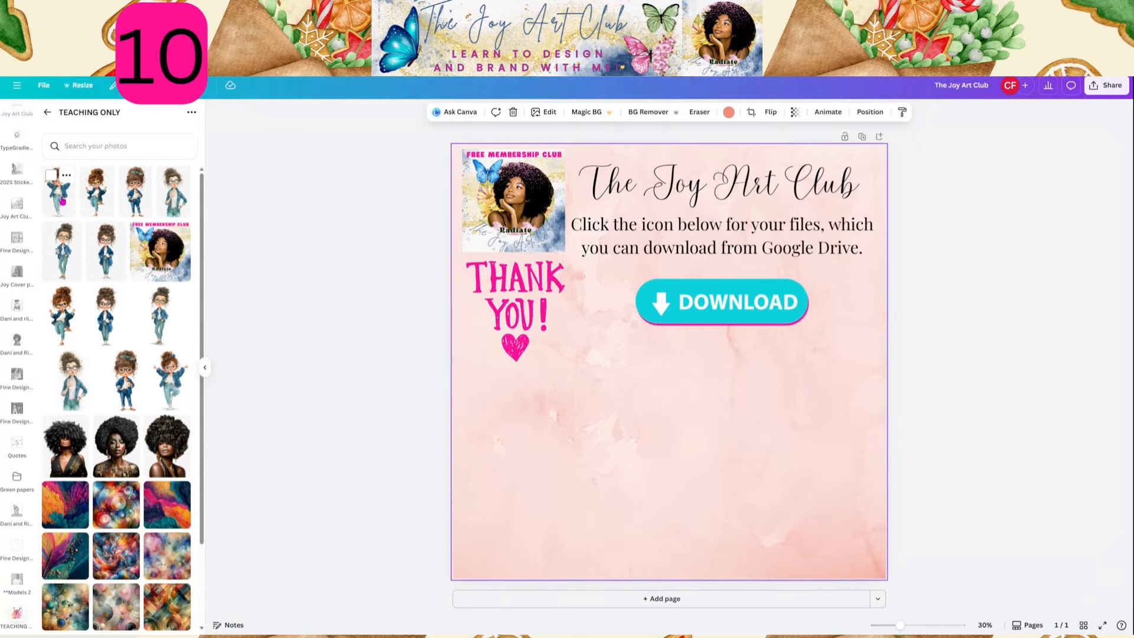
Add the denim-jacket girl with raised arms and one bent leg, and size her to stand below the THANK YOU graphic at the page's lower edge.
click(62, 202)
drag(684, 461, 678, 507)
drag(769, 255, 696, 368)
drag(665, 441, 628, 434)
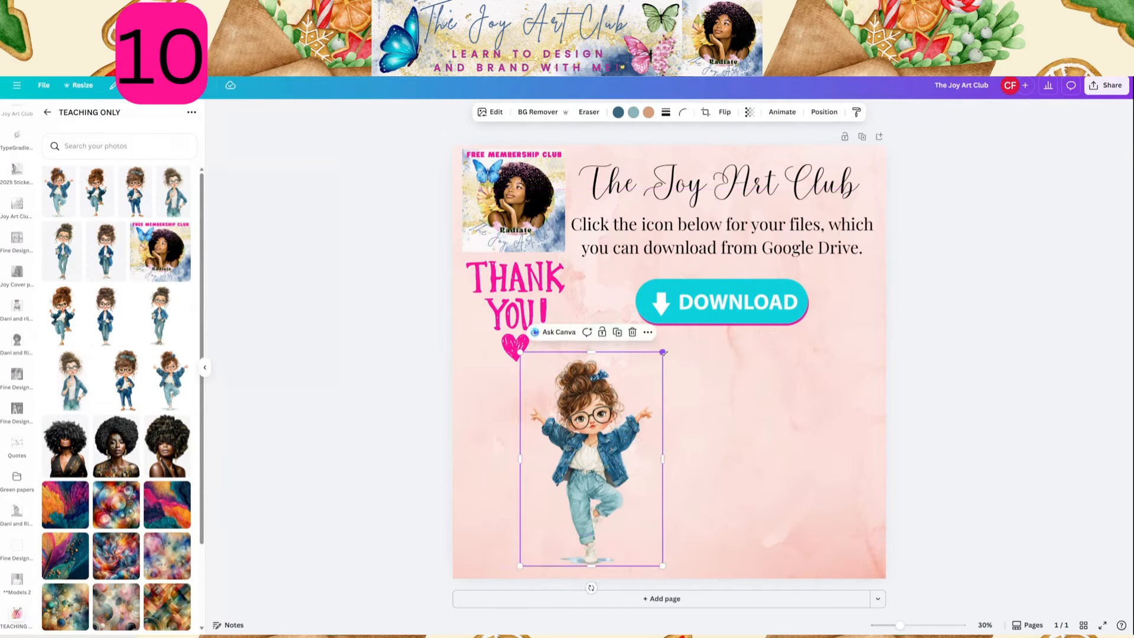
drag(665, 353, 679, 338)
click(654, 423)
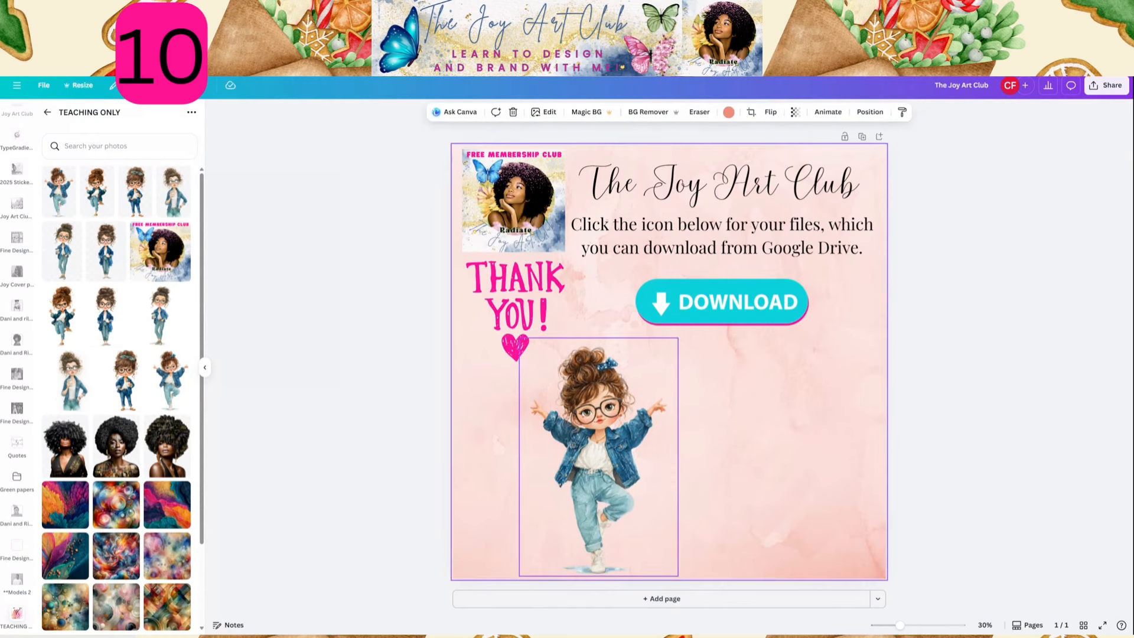
Duplicate the download message and fit the copy beside the girl, narrowed to six lines and enlarged to font size 135.
click(753, 256)
click(756, 195)
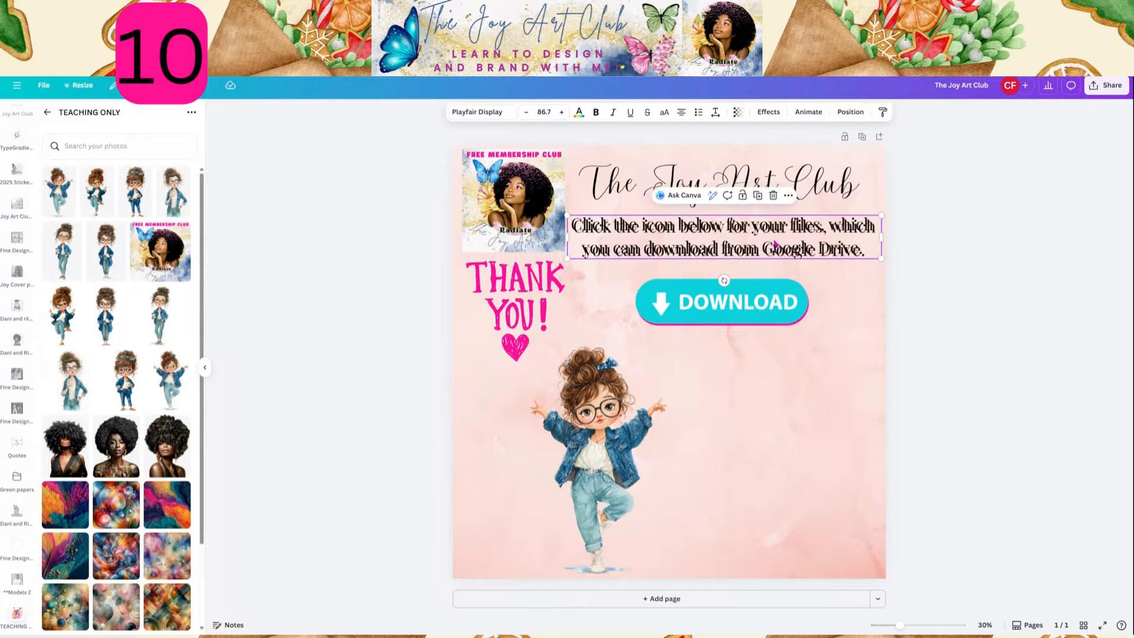
drag(775, 243, 771, 381)
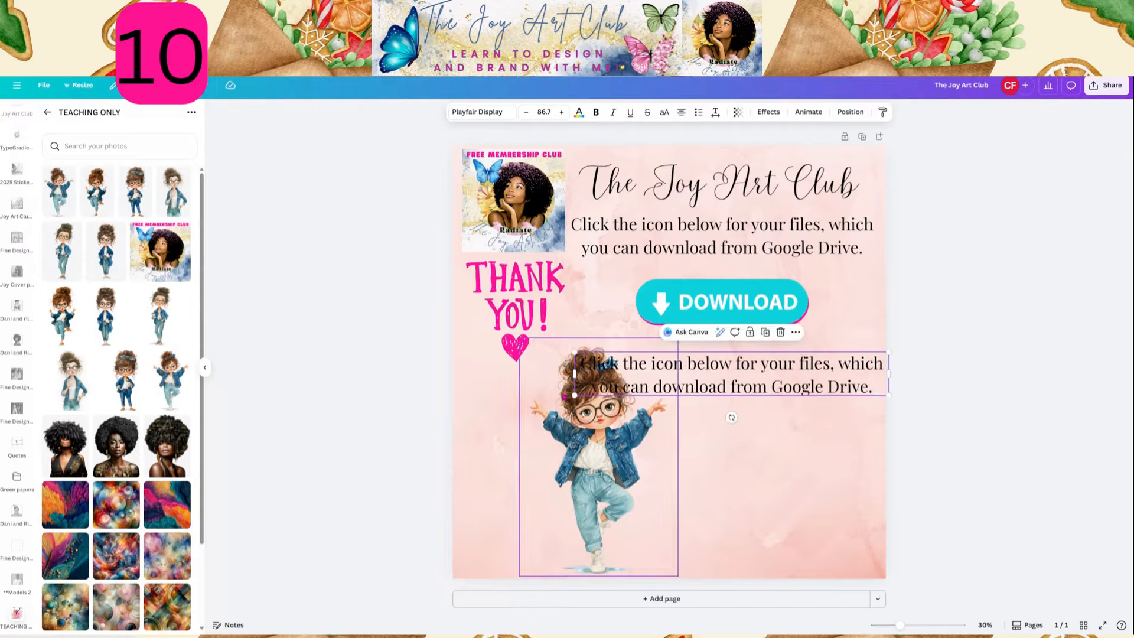
drag(647, 373, 782, 390)
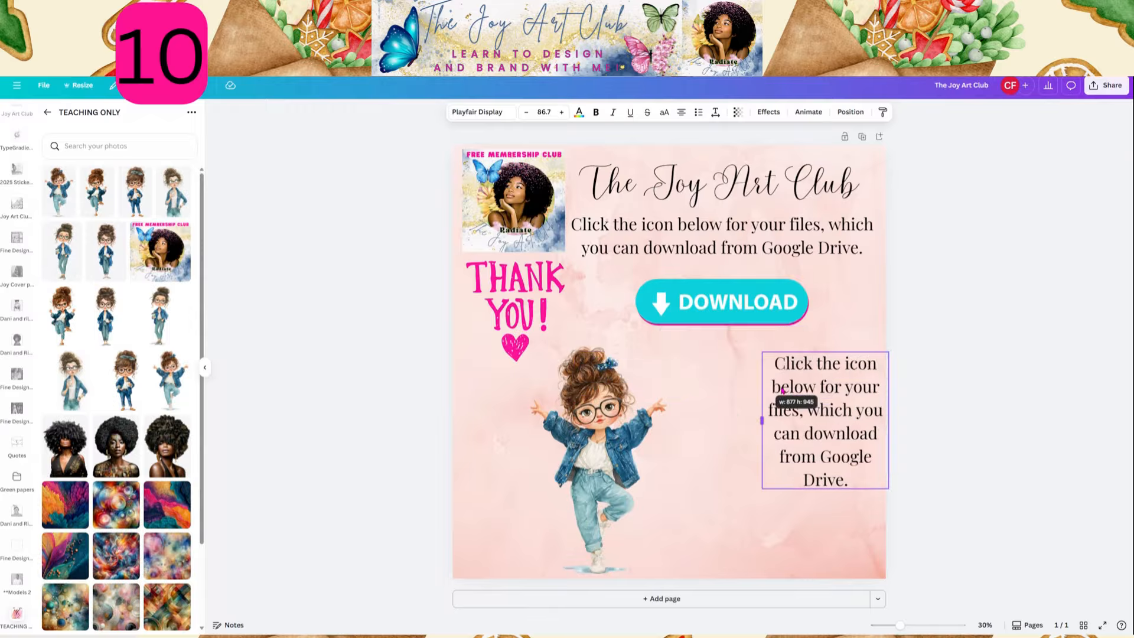
drag(814, 431, 733, 430)
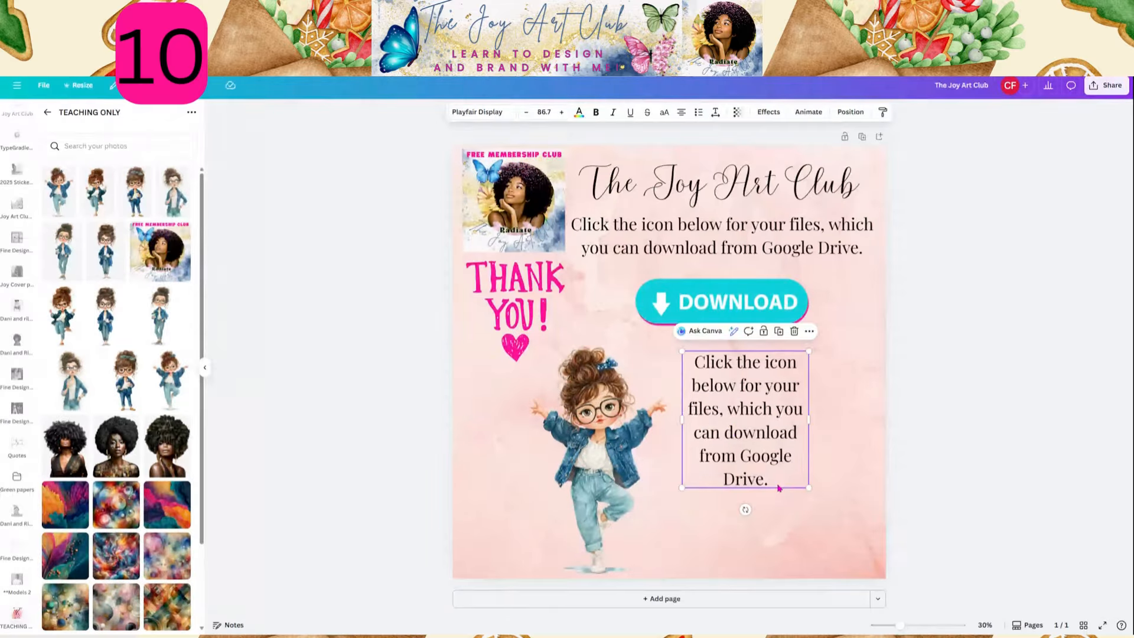
drag(809, 488, 929, 530)
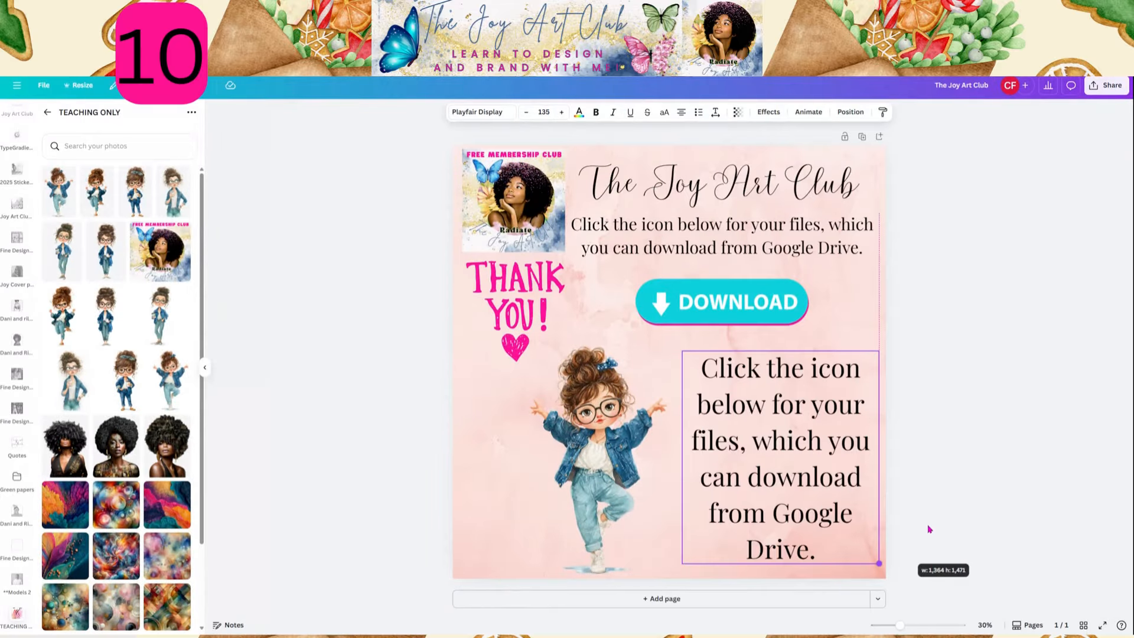
click(929, 529)
drag(796, 451, 791, 444)
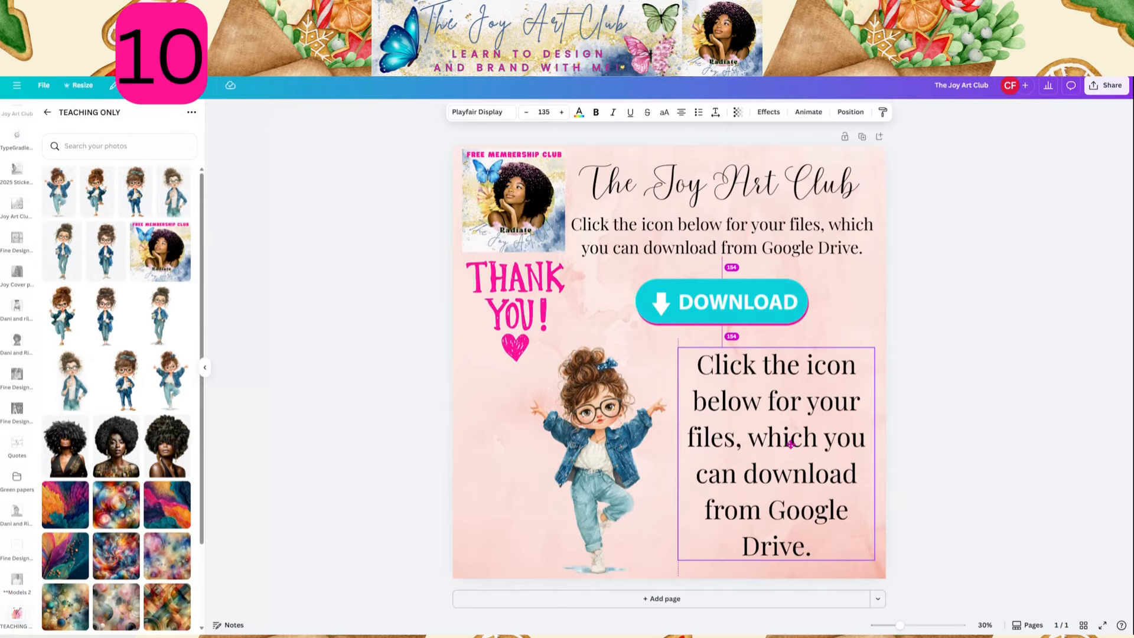
Replace the duplicated message's text with "Type in whatever info you want your customers to know or have.".
double_click(791, 445)
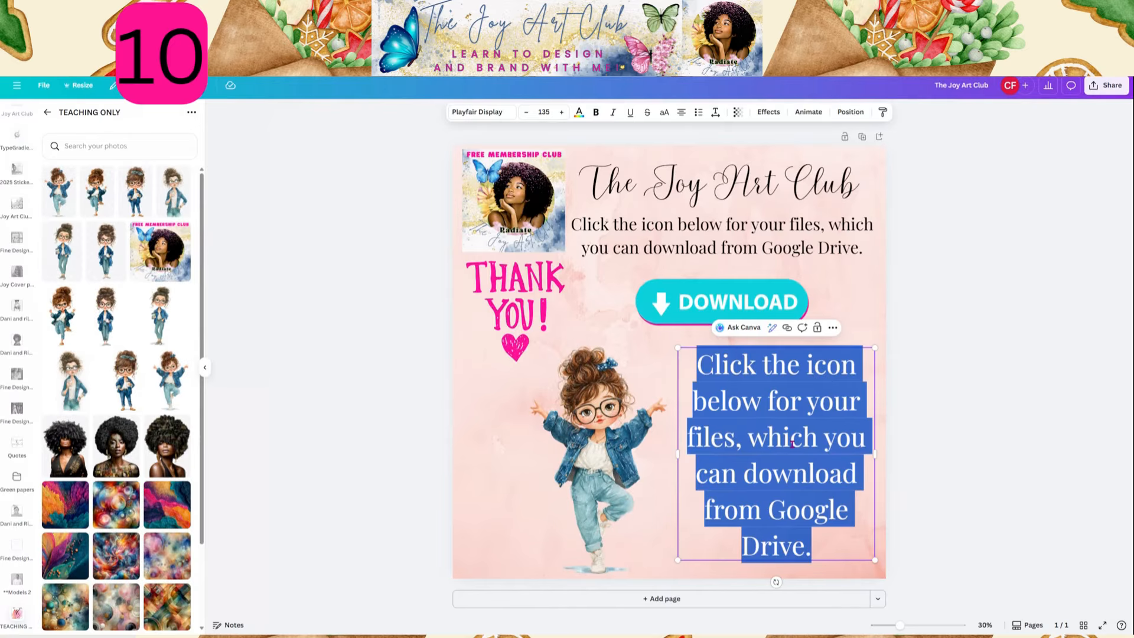
text(ty)
key(BackSpace)
key(BackSpace)
text(T)
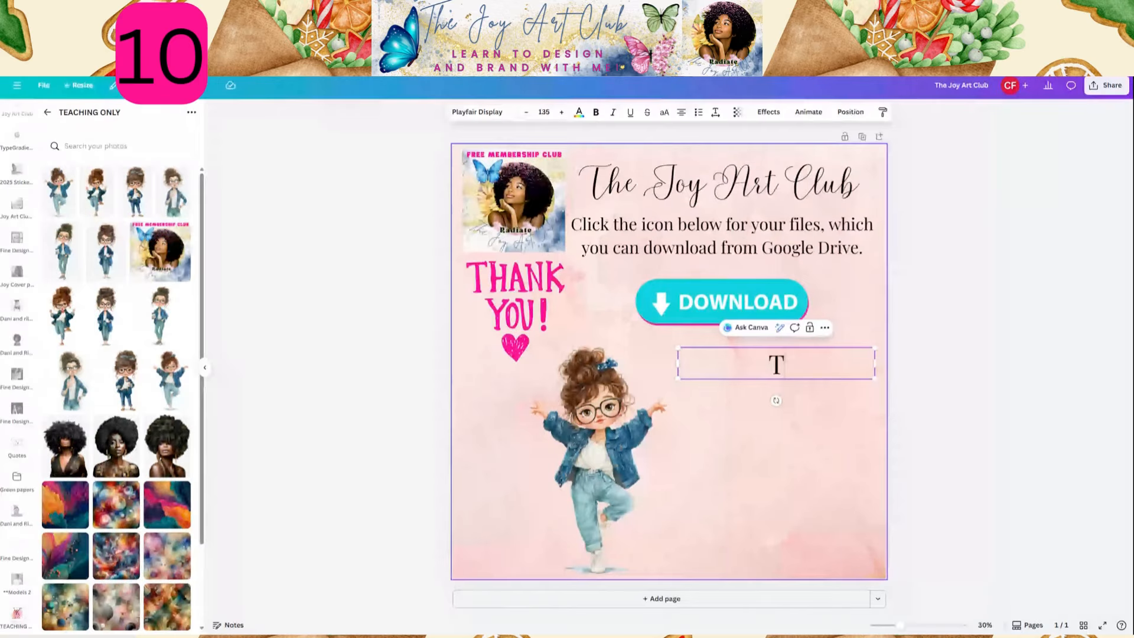
text(ype in whatev)
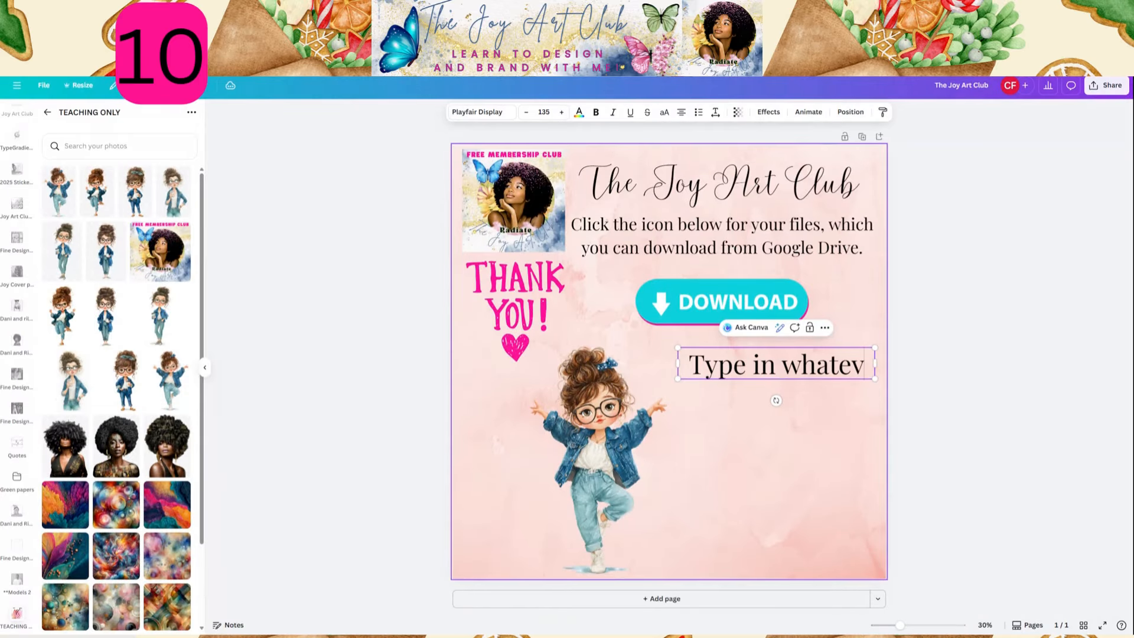
text(er info you )
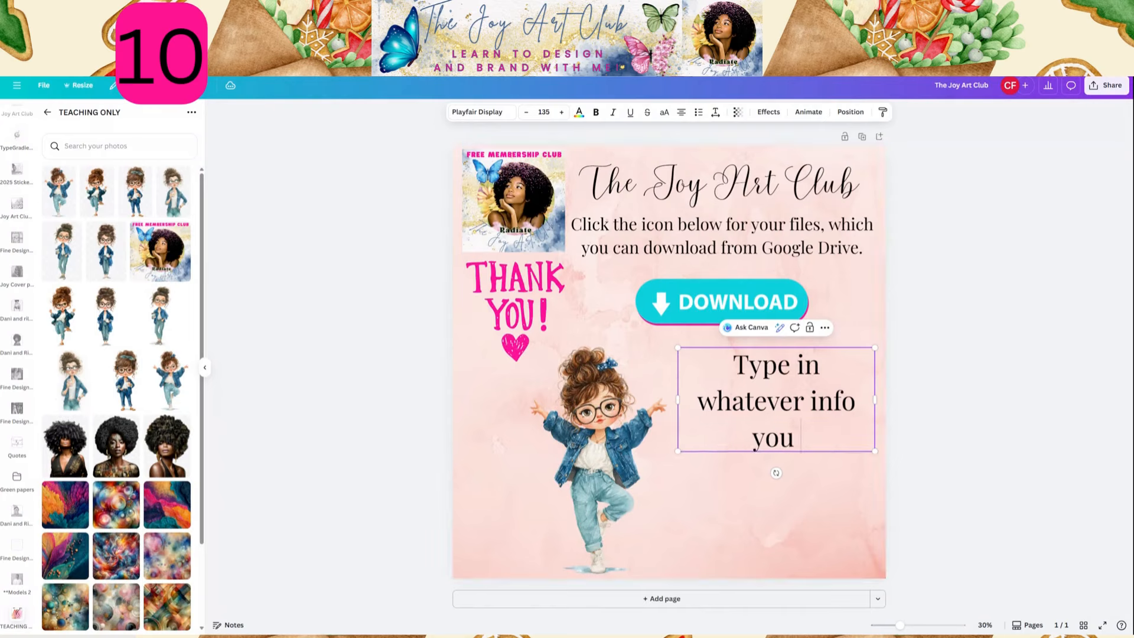
text(want your custome)
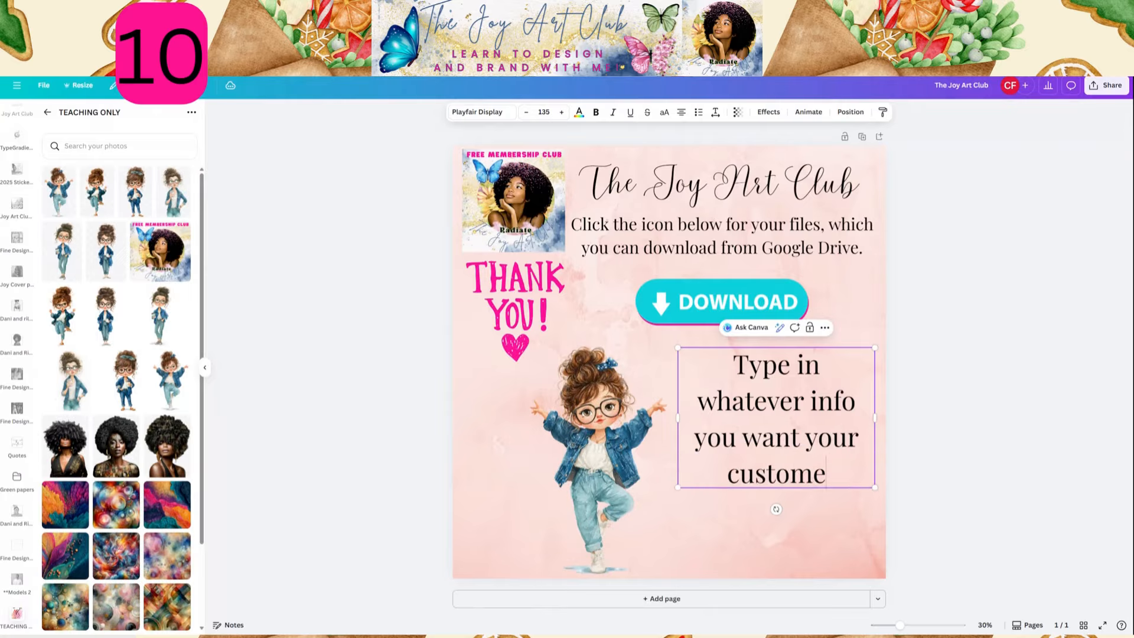
text(rs to know o)
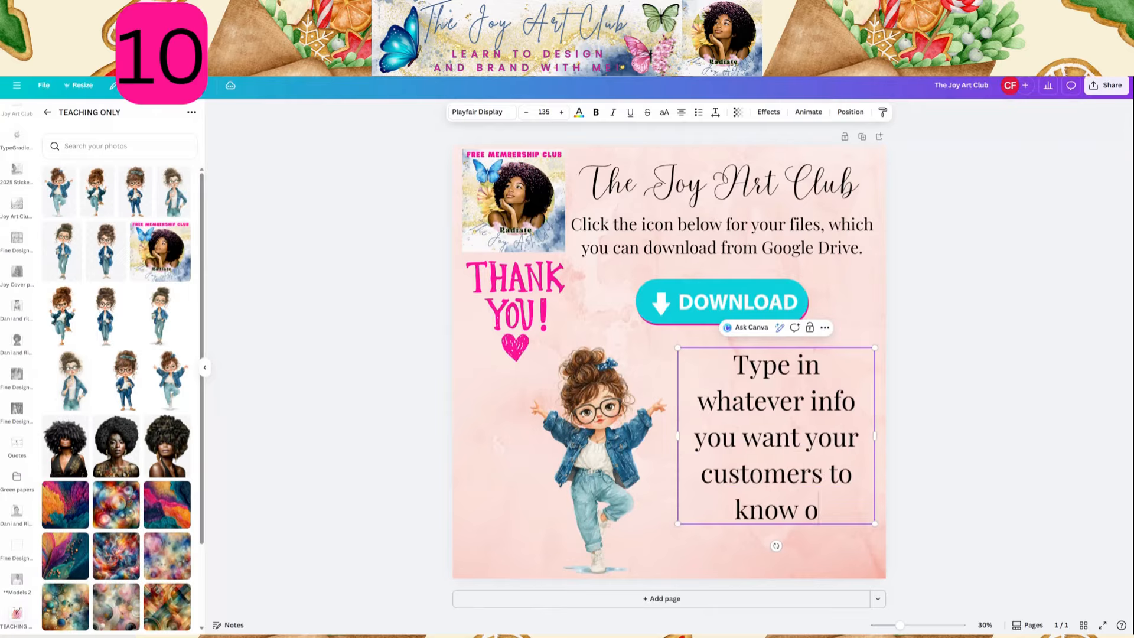
text(r have.)
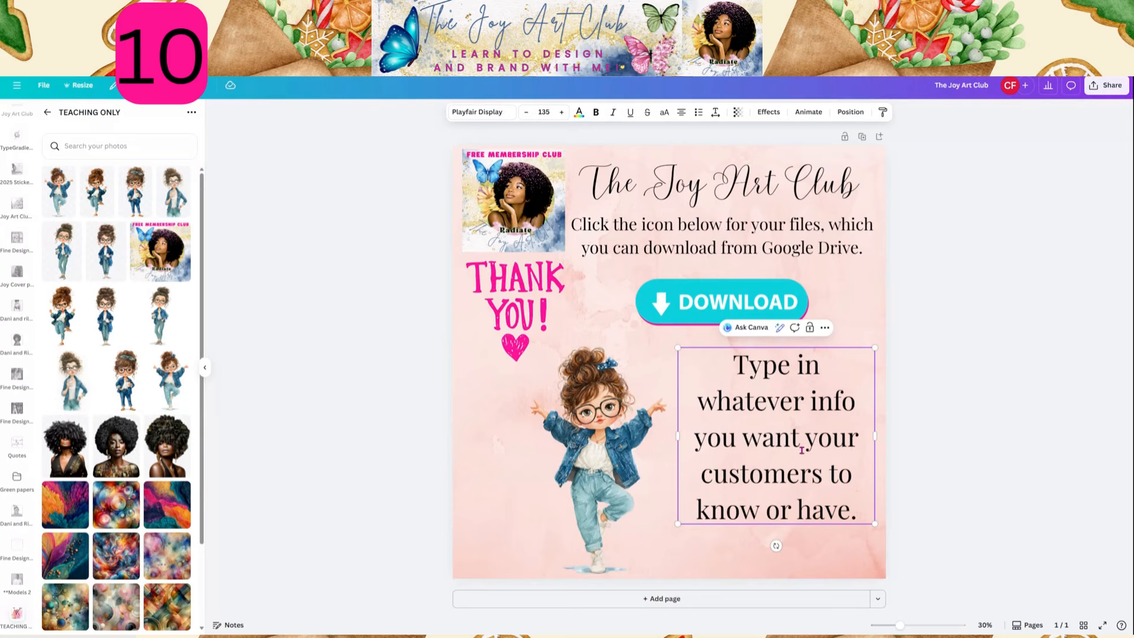
click(942, 321)
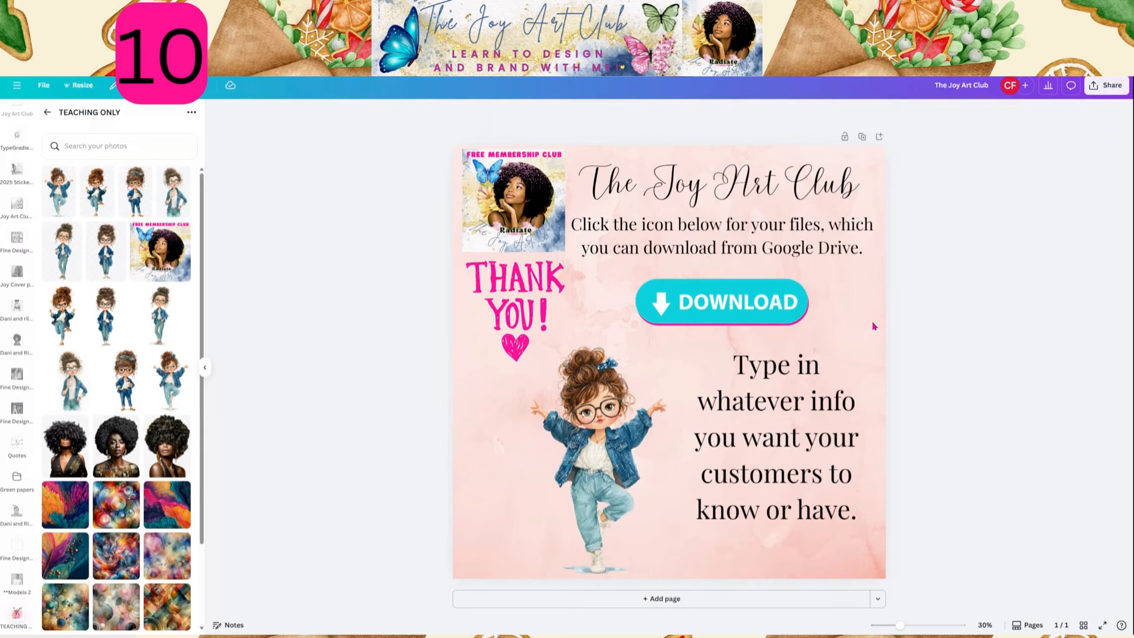
click(745, 186)
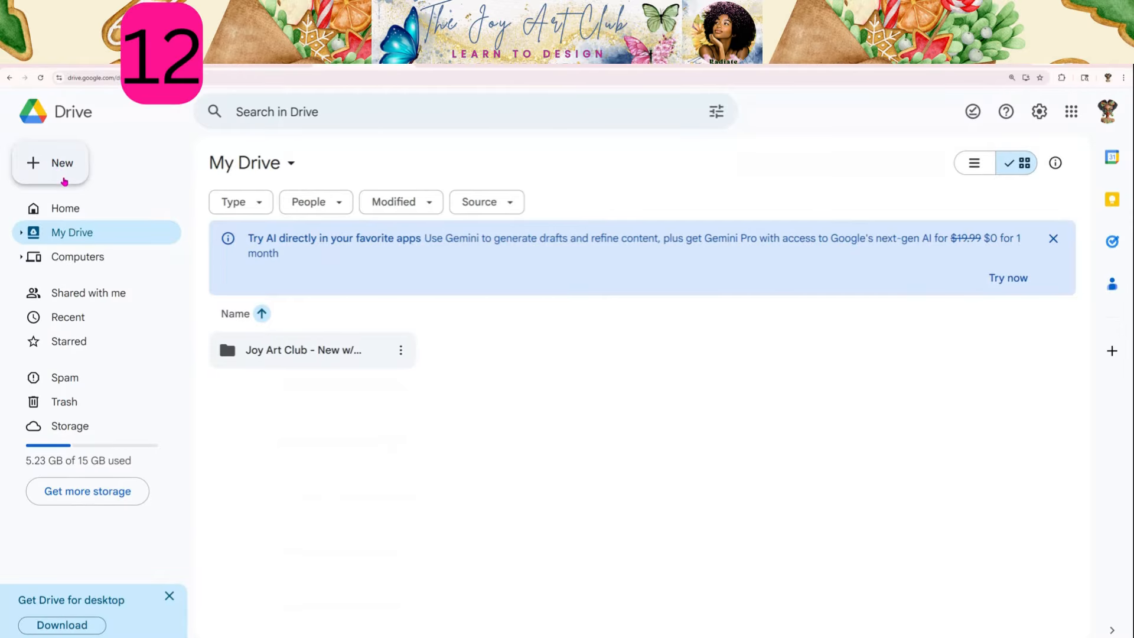
Switch to Google Drive and create a new folder named "Quirky girls test" in My Drive.
click(62, 168)
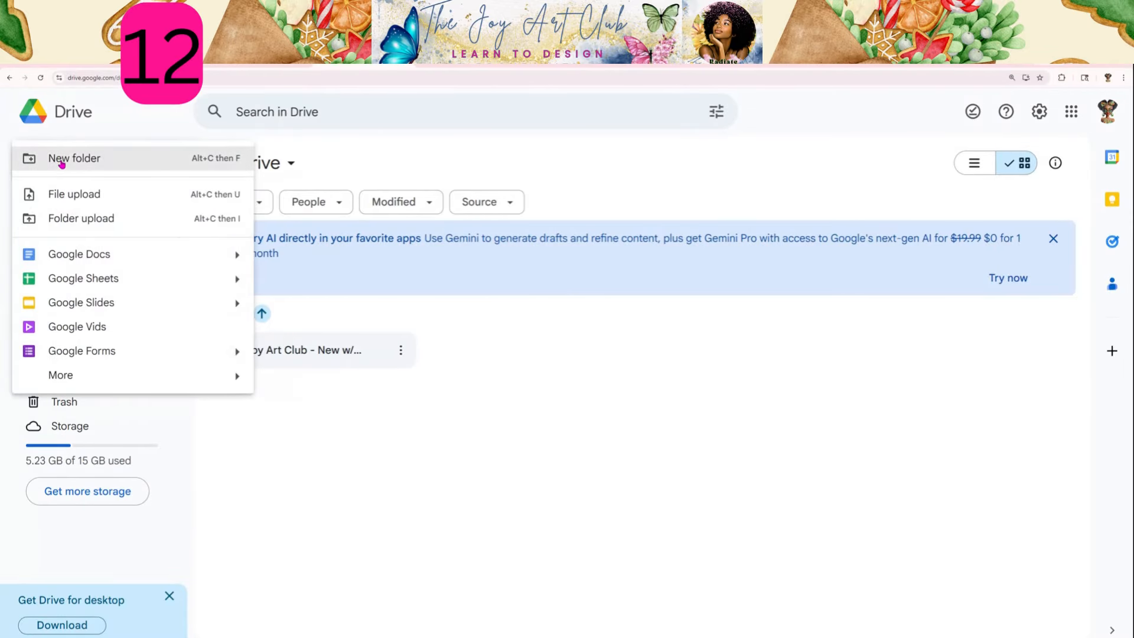
click(61, 164)
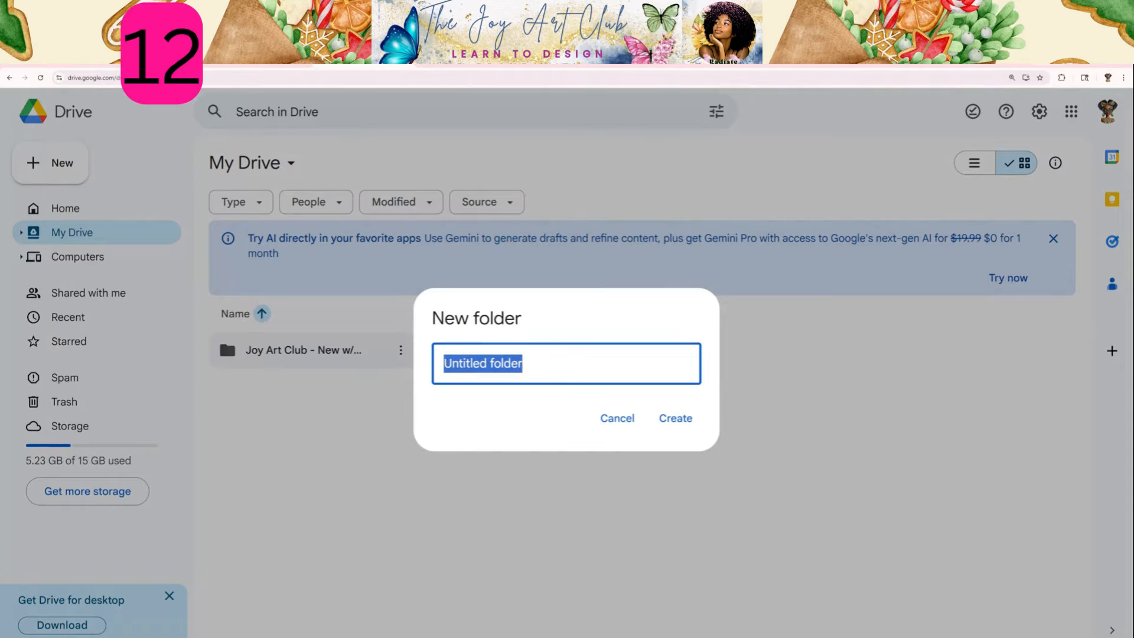
text(Quir)
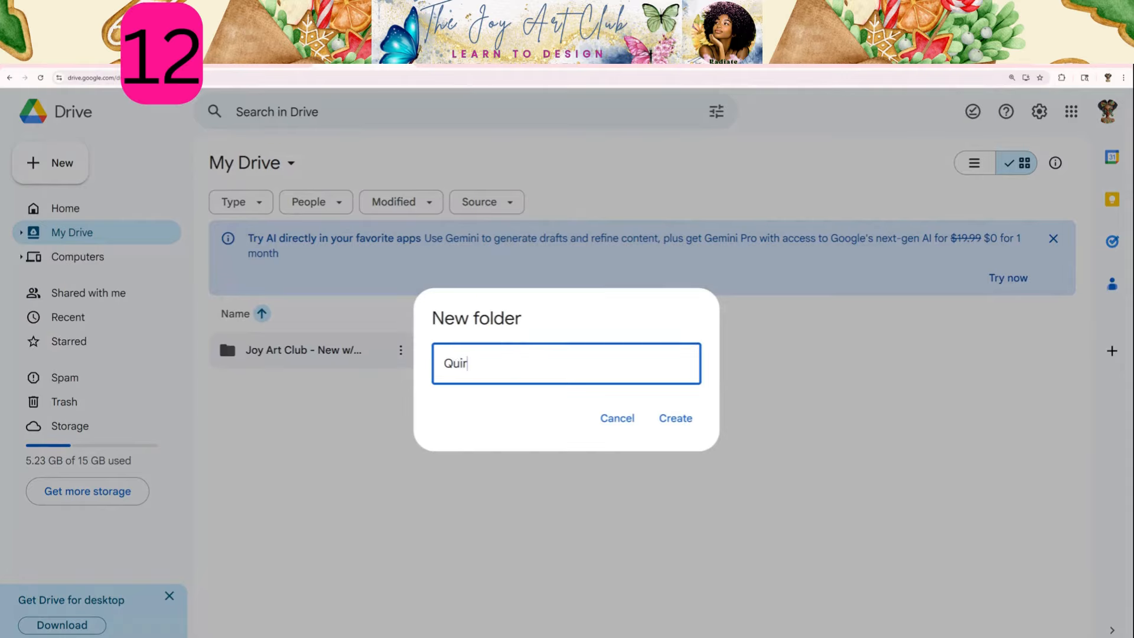
text(kly)
key(BackSpace)
key(BackSpace)
key(BackSpace)
text(y girls)
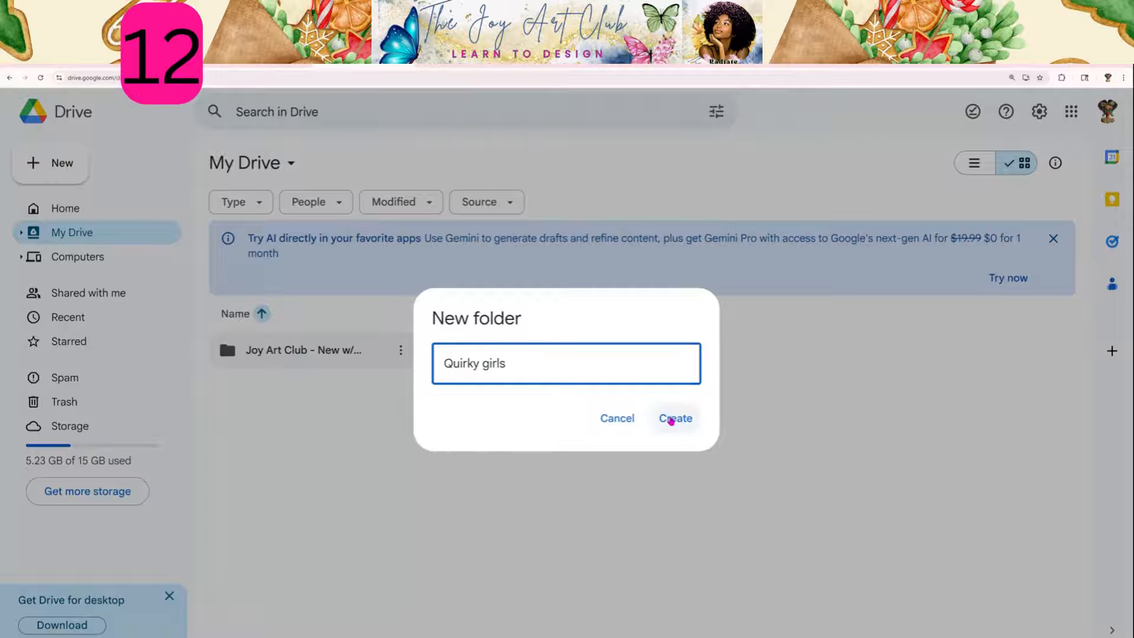
text( test)
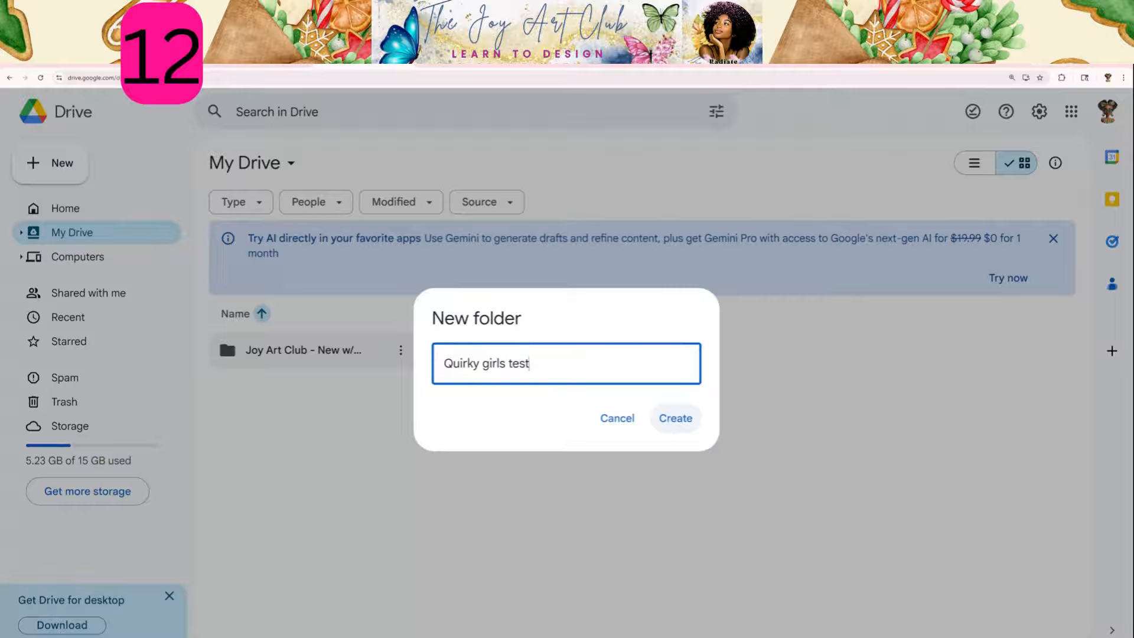
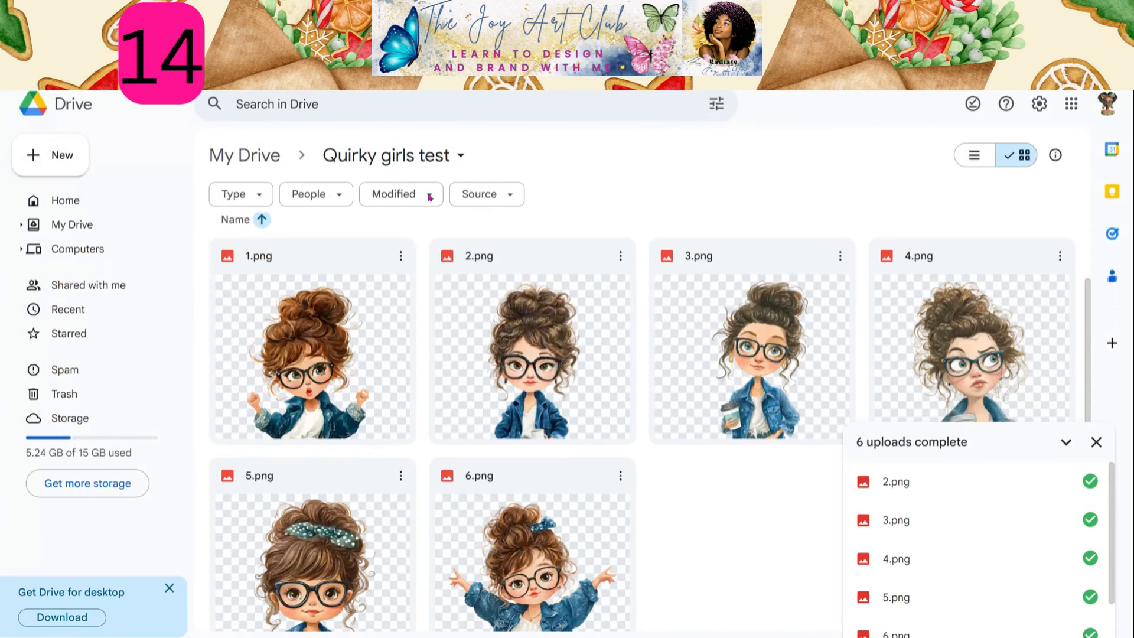
Open the sharing settings of the Quirky girls test folder and set general access to Anyone with the link.
click(459, 157)
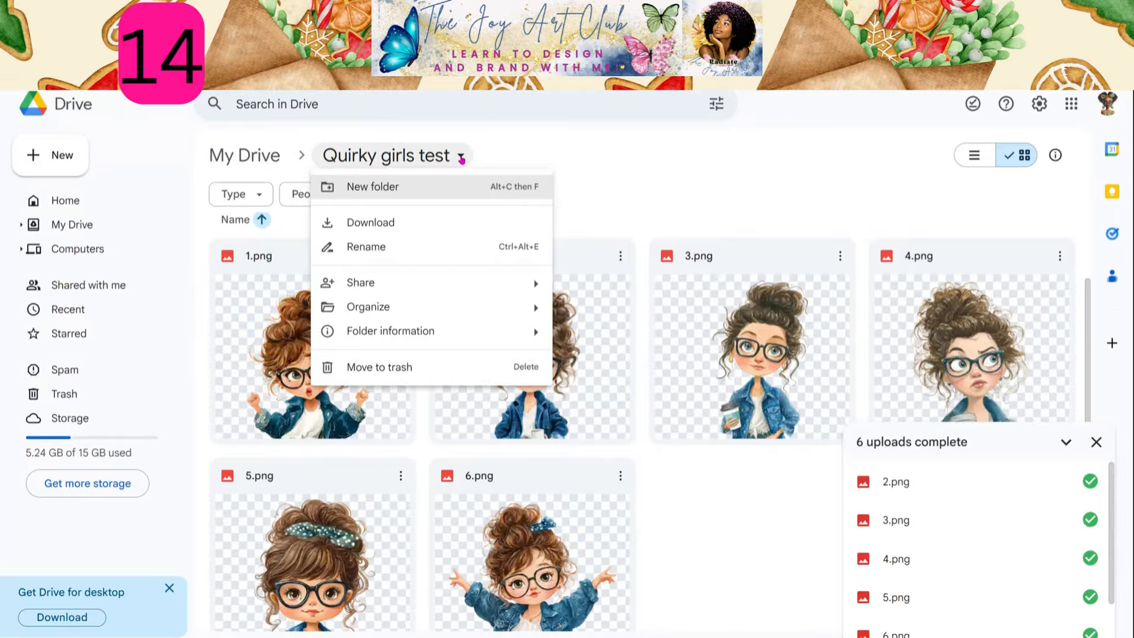
mouse_move(380, 290)
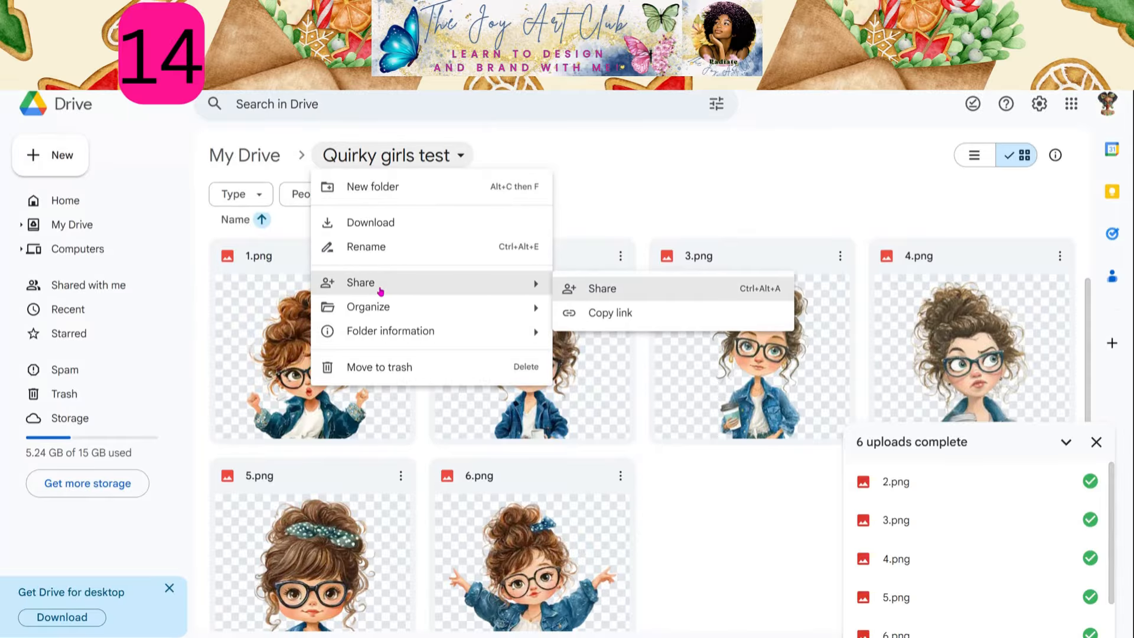
click(614, 291)
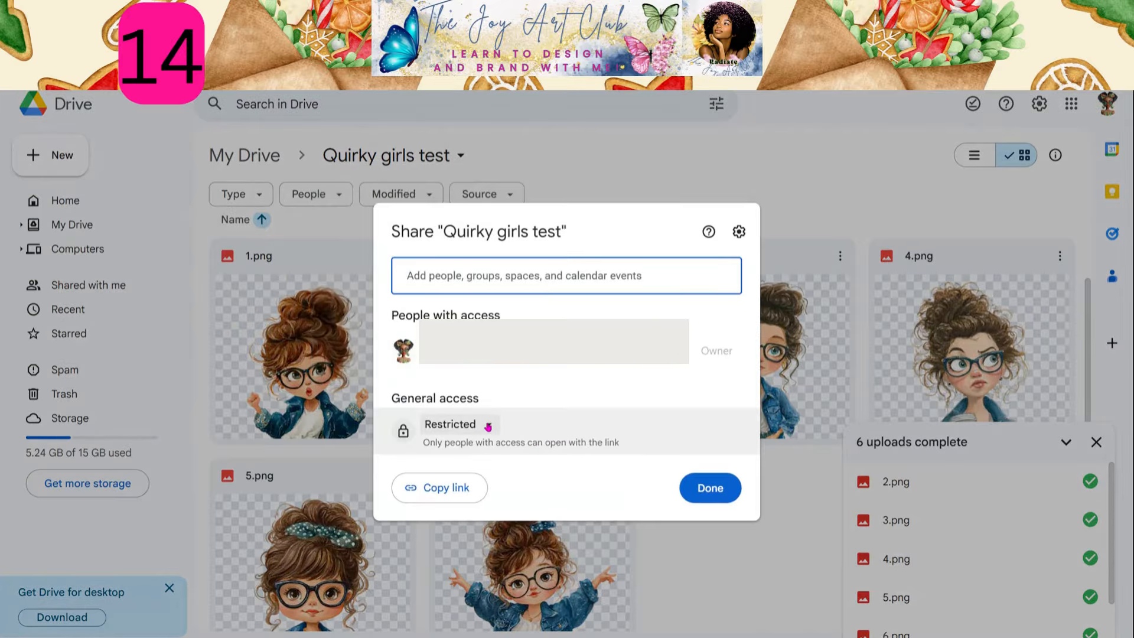
click(487, 427)
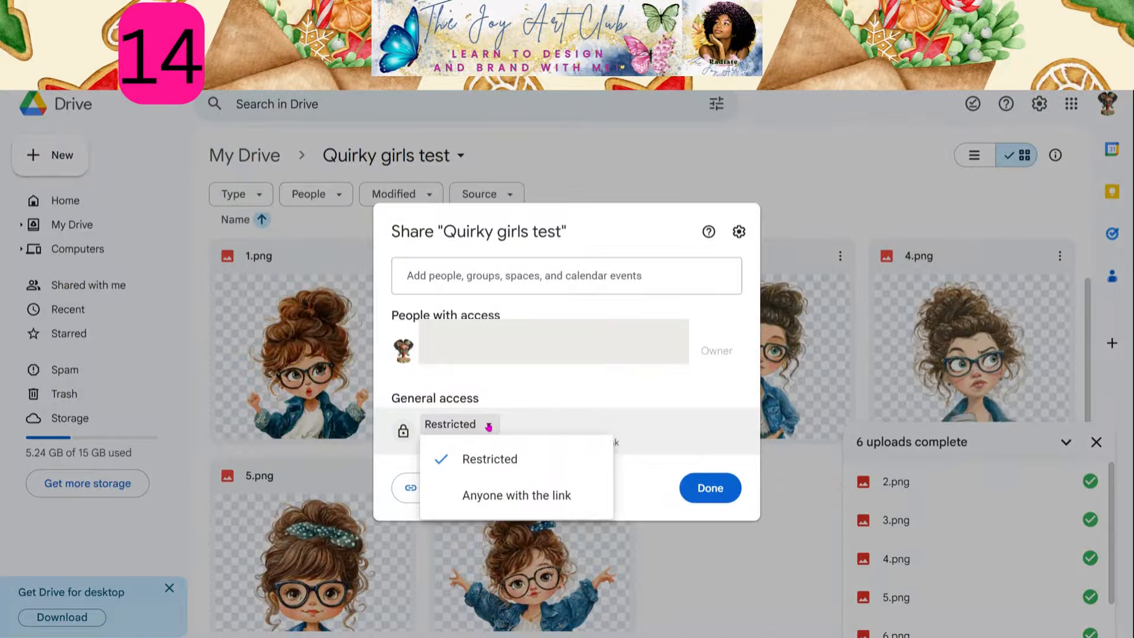
click(499, 501)
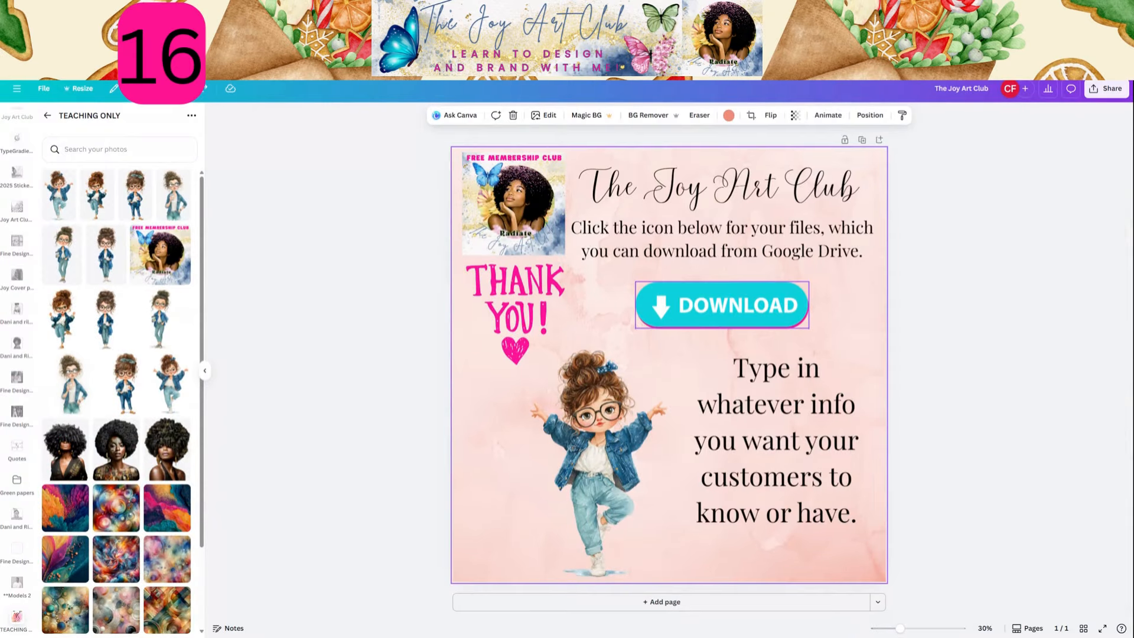
Replace the DOWNLOAD button's link with the copied sharing link of the Google Drive folder.
click(745, 315)
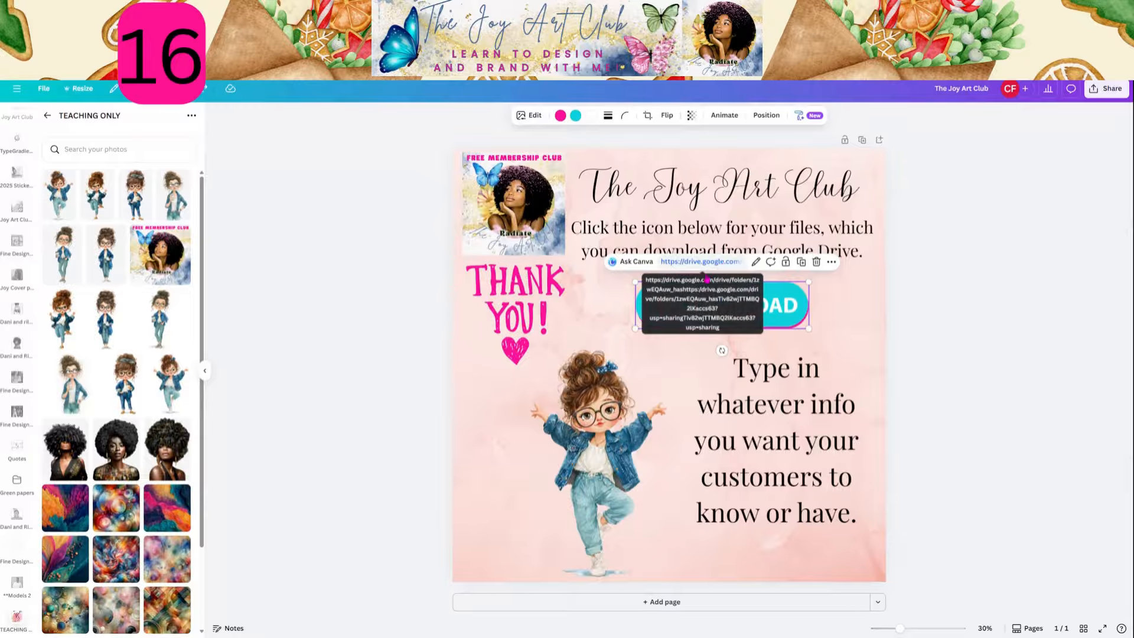
click(832, 263)
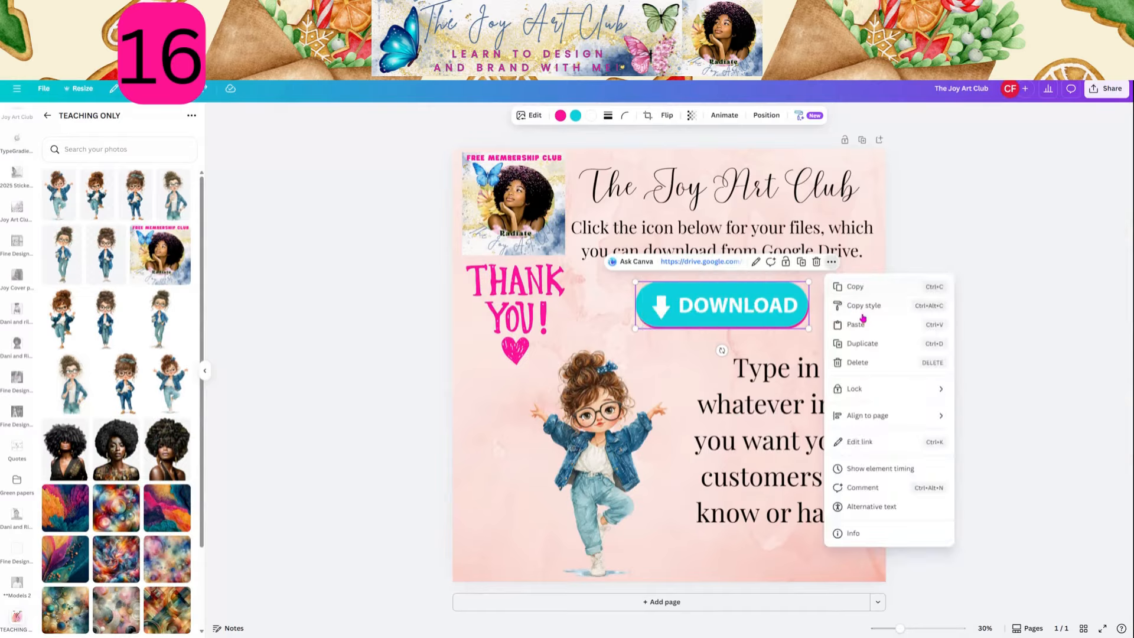
click(860, 443)
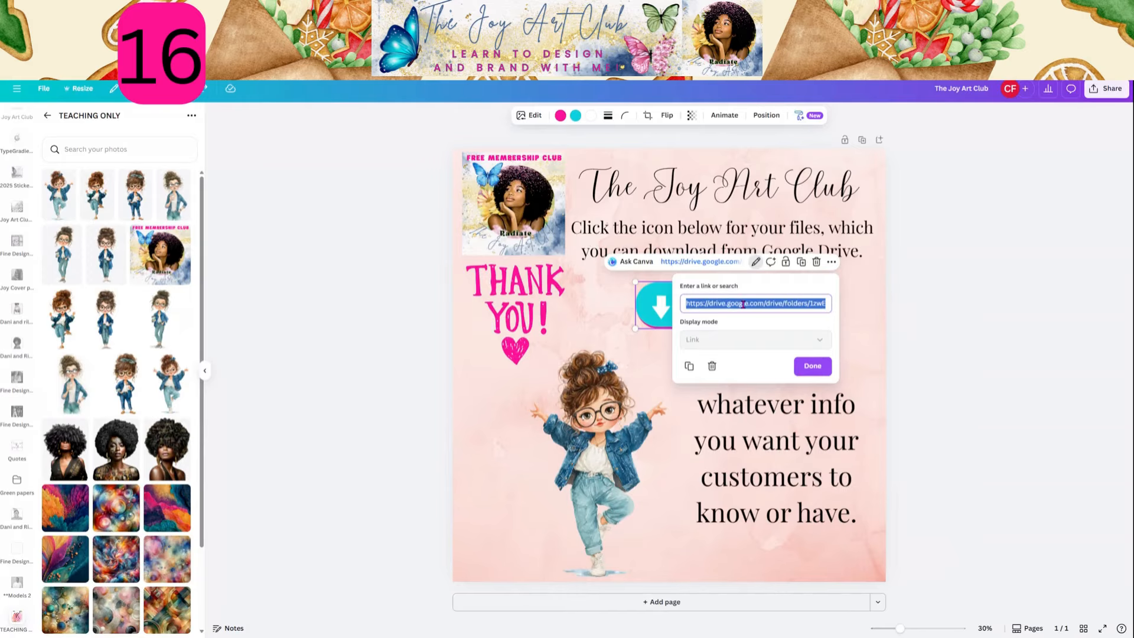
key(ctrl+v)
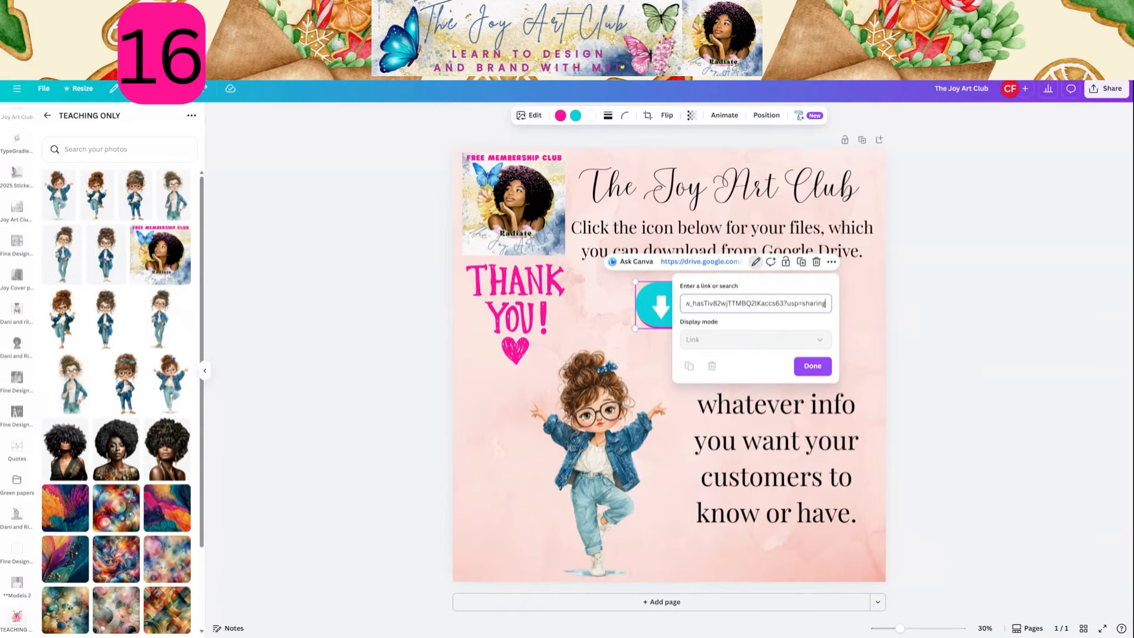
click(812, 366)
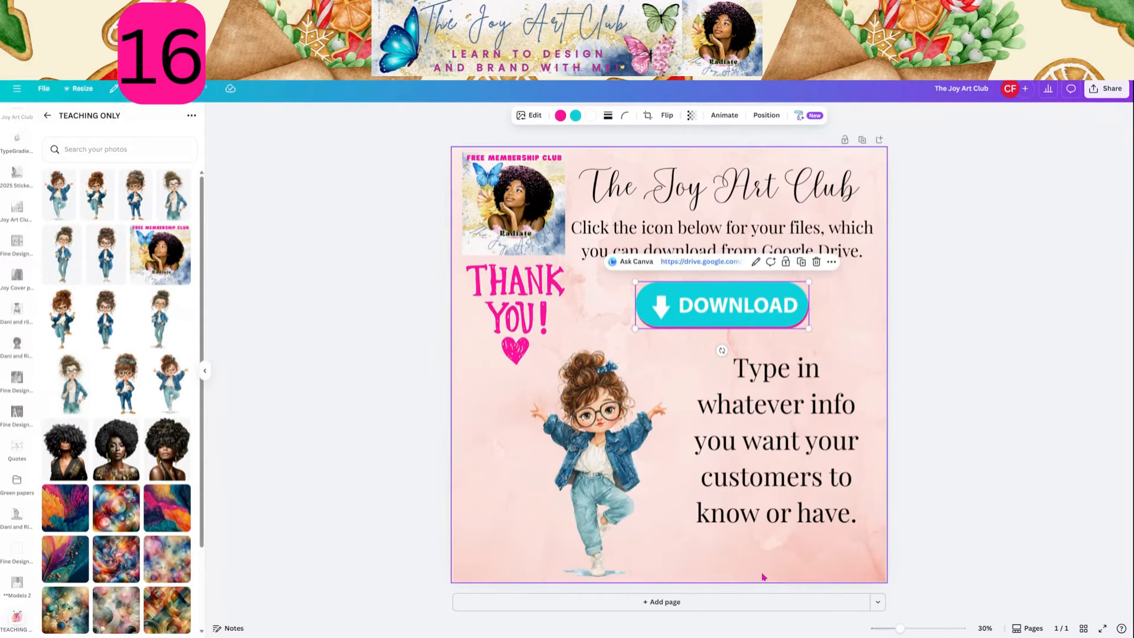
Shift the customer info text slightly upward and place a duplicate of the download message at the foot of the page.
drag(770, 501, 762, 492)
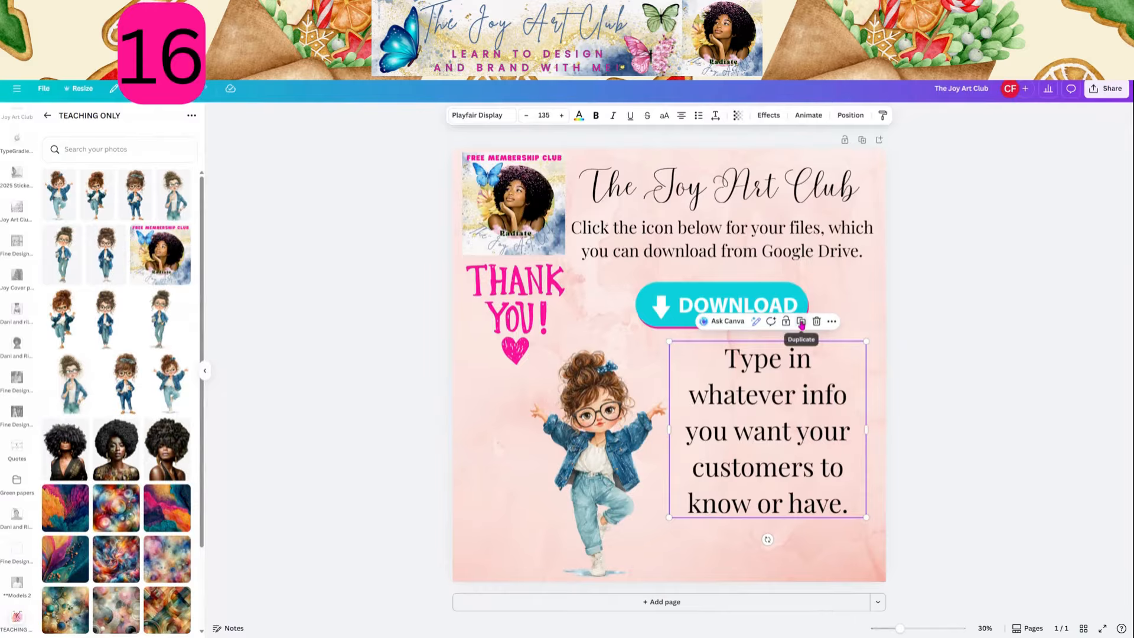
click(783, 239)
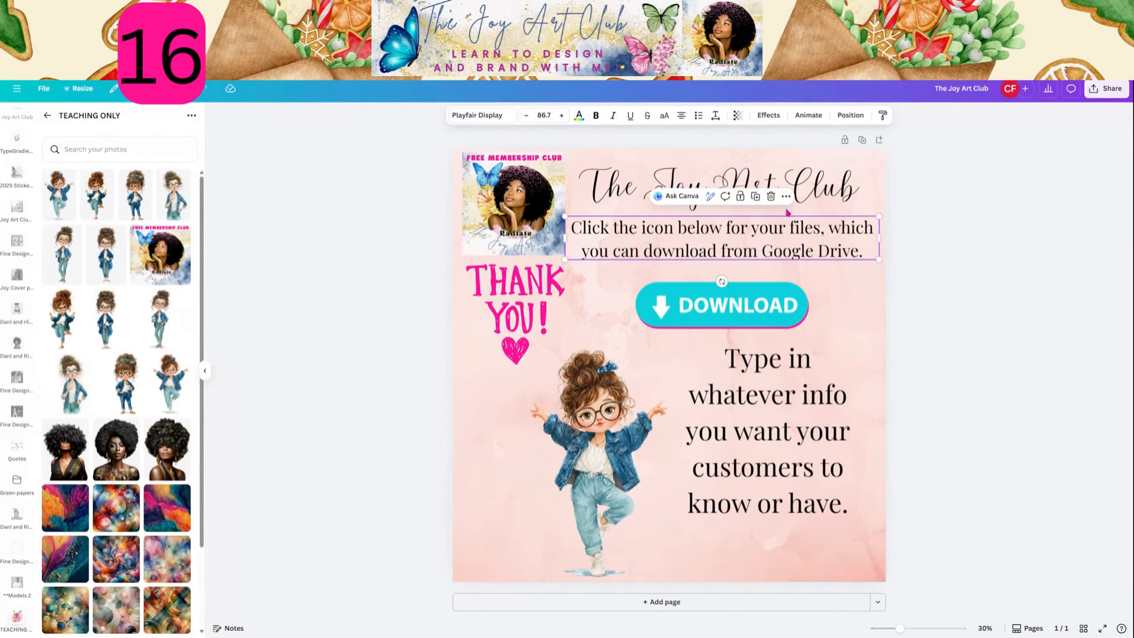
click(755, 197)
drag(765, 265, 752, 580)
Change the duplicated message to "Visit us soon by clicking here.", narrow its box to fit one line and position it below the customer info text.
double_click(748, 550)
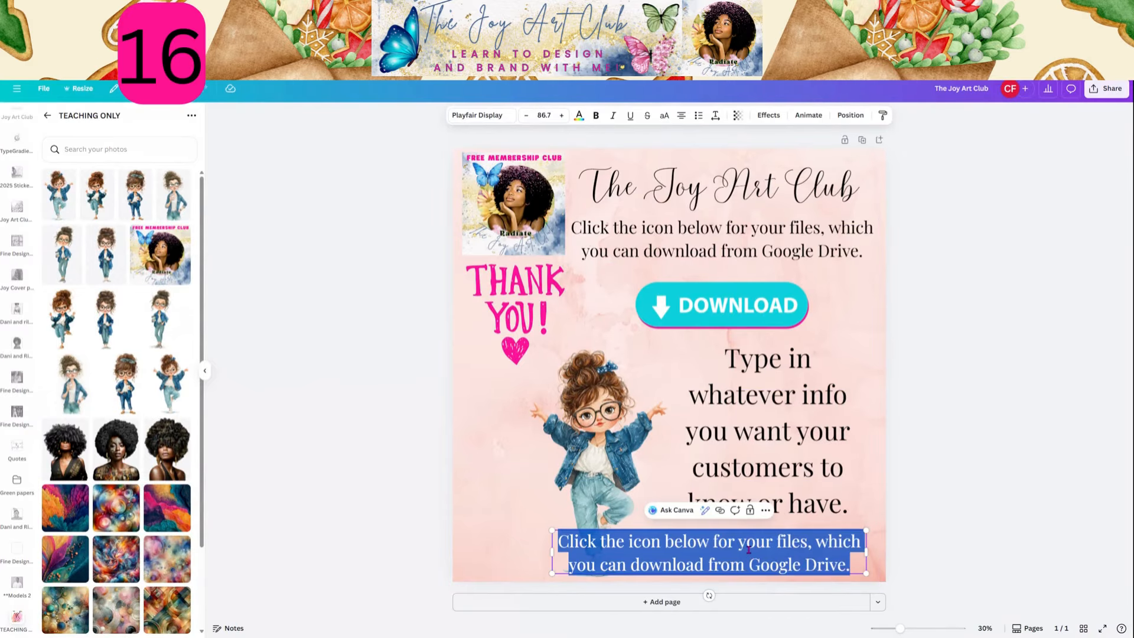
text(Vii)
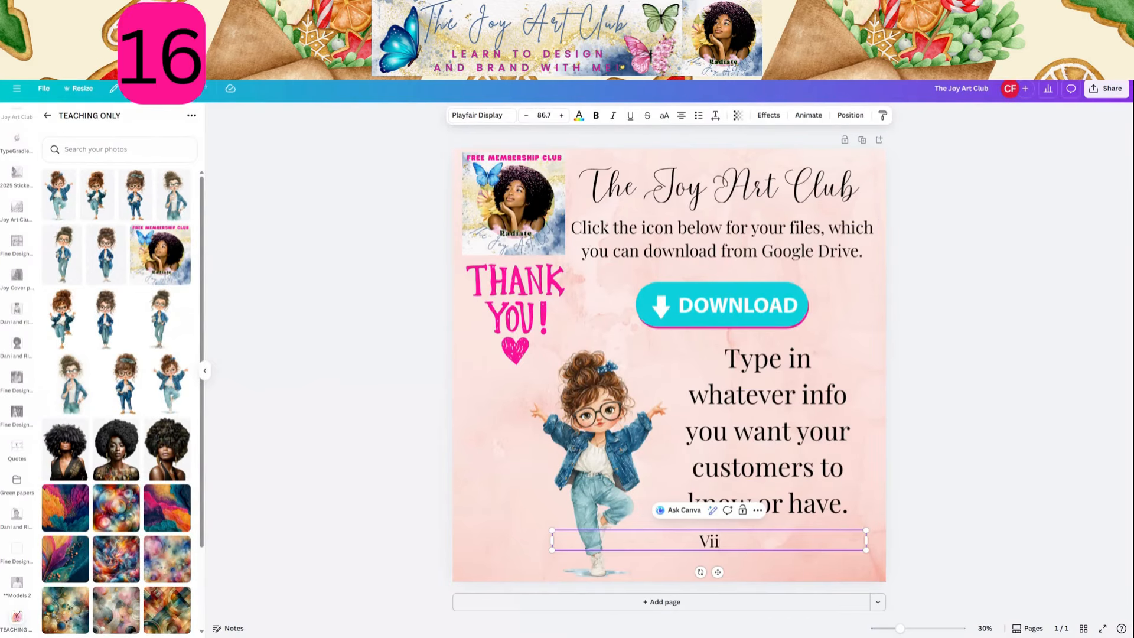
key(BackSpace)
text(ti)
key(BackSpace)
key(BackSpace)
text(sit us soon)
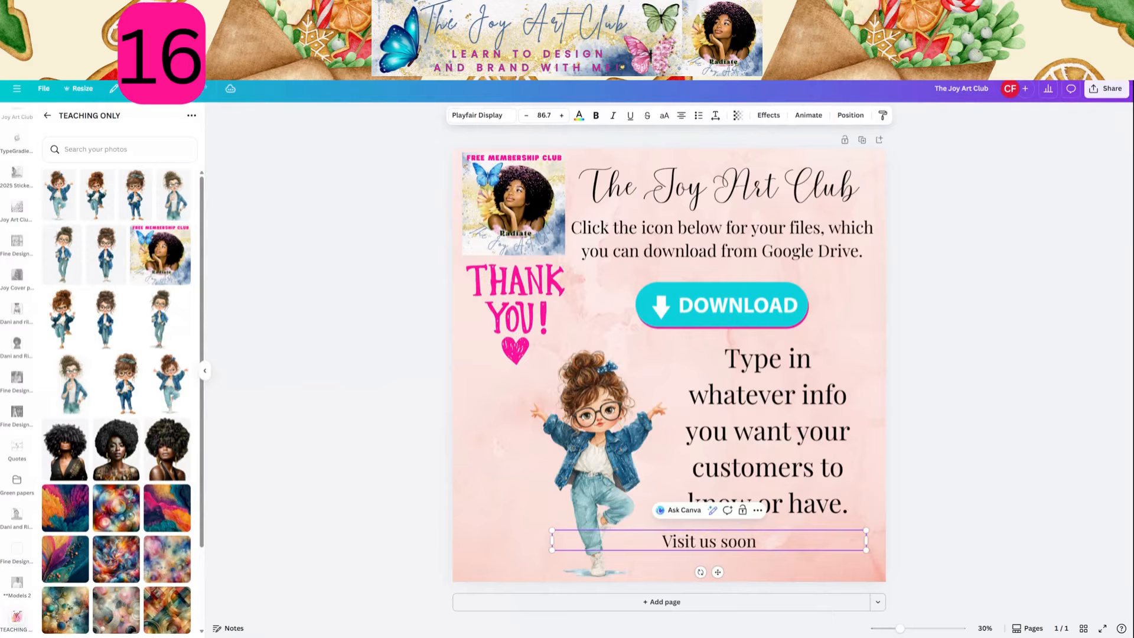
text(!)
key(BackSpace)
text(by )
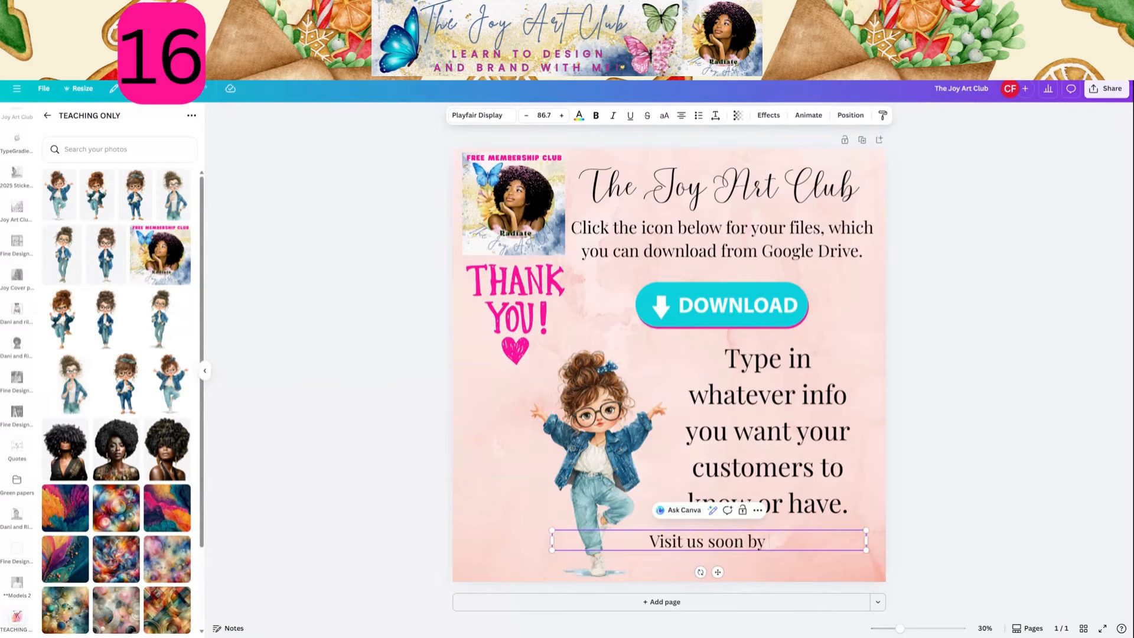
text(clicking)
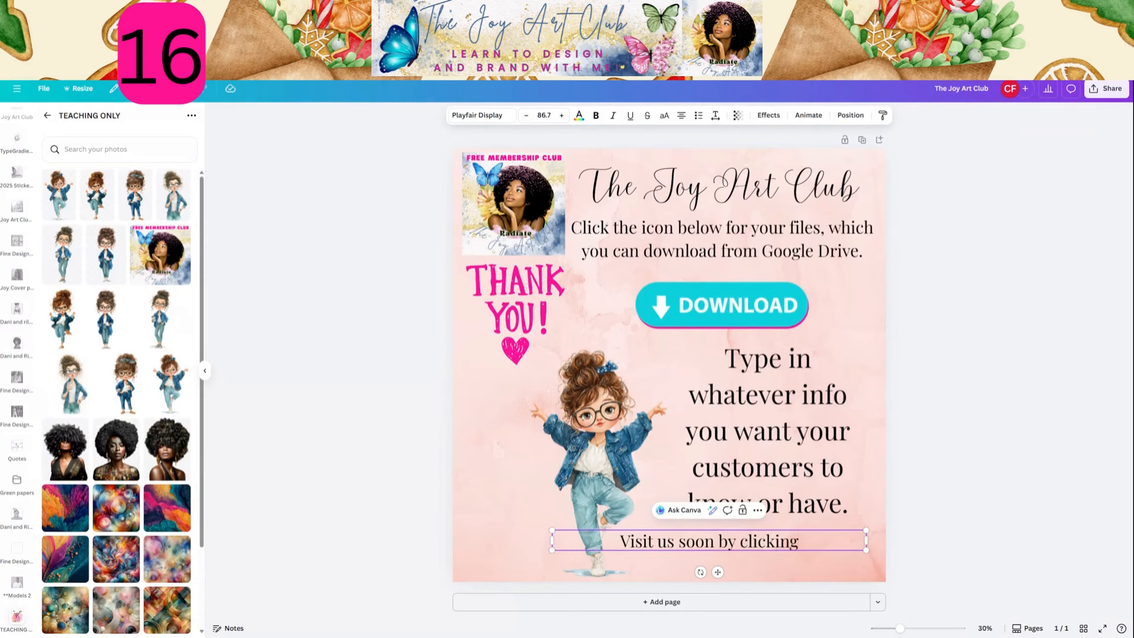
text( here.)
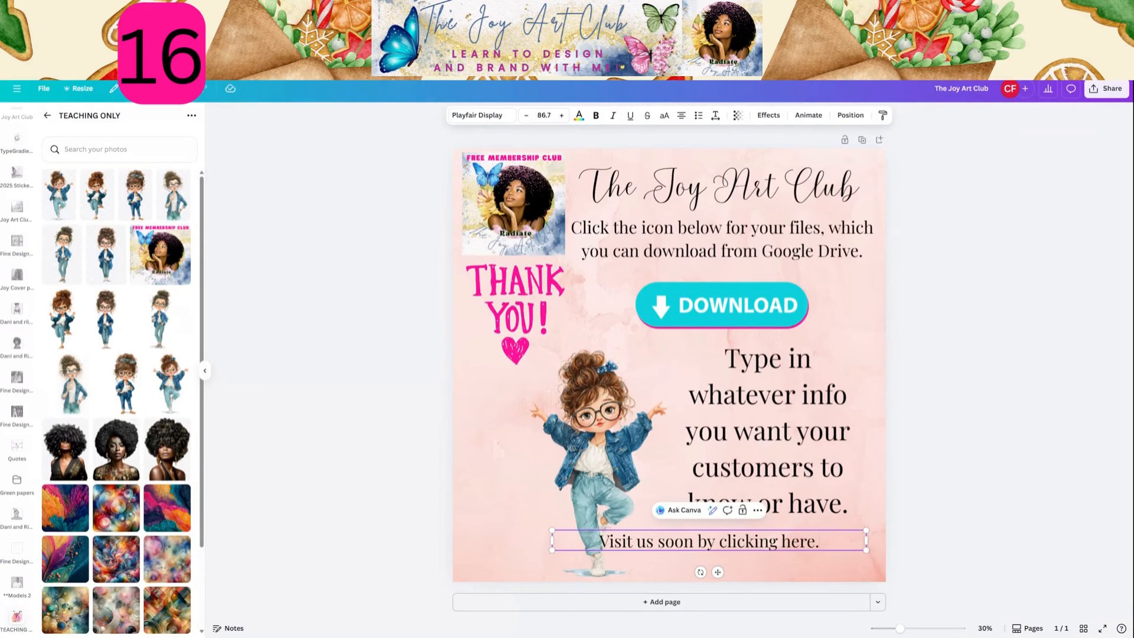
drag(552, 540, 640, 549)
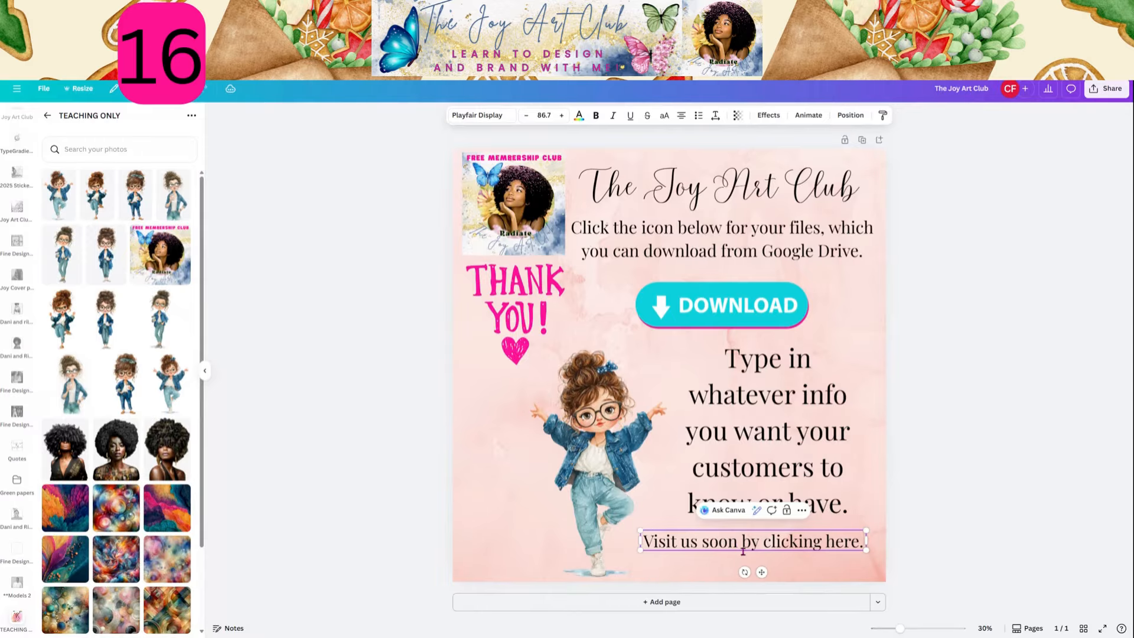
drag(770, 544, 770, 561)
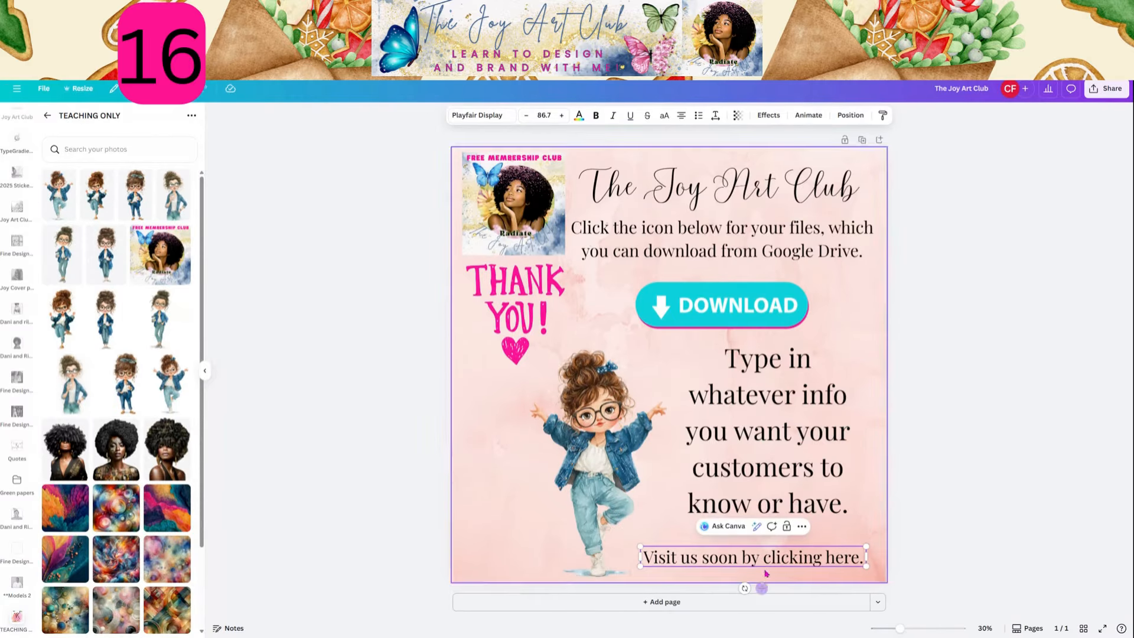
click(802, 527)
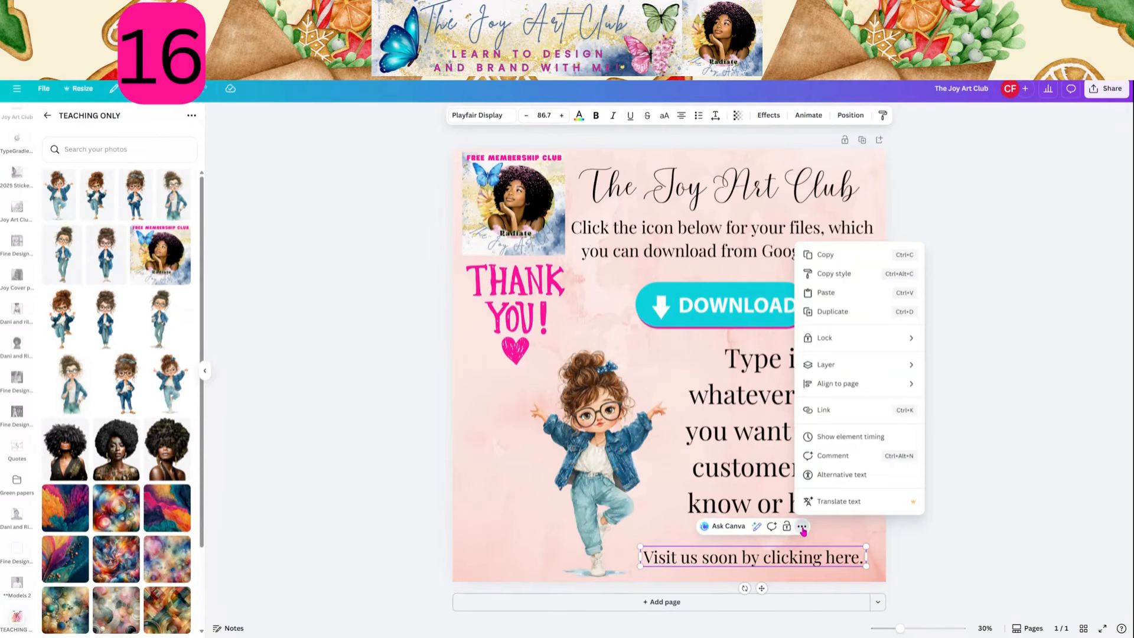
click(827, 412)
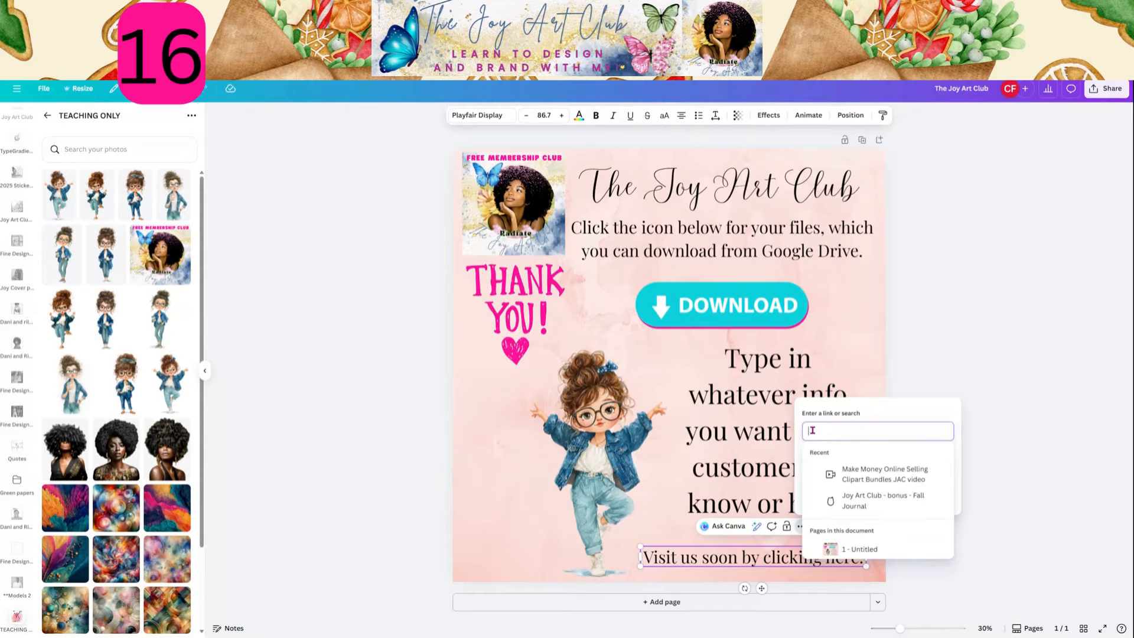
text(www.googl)
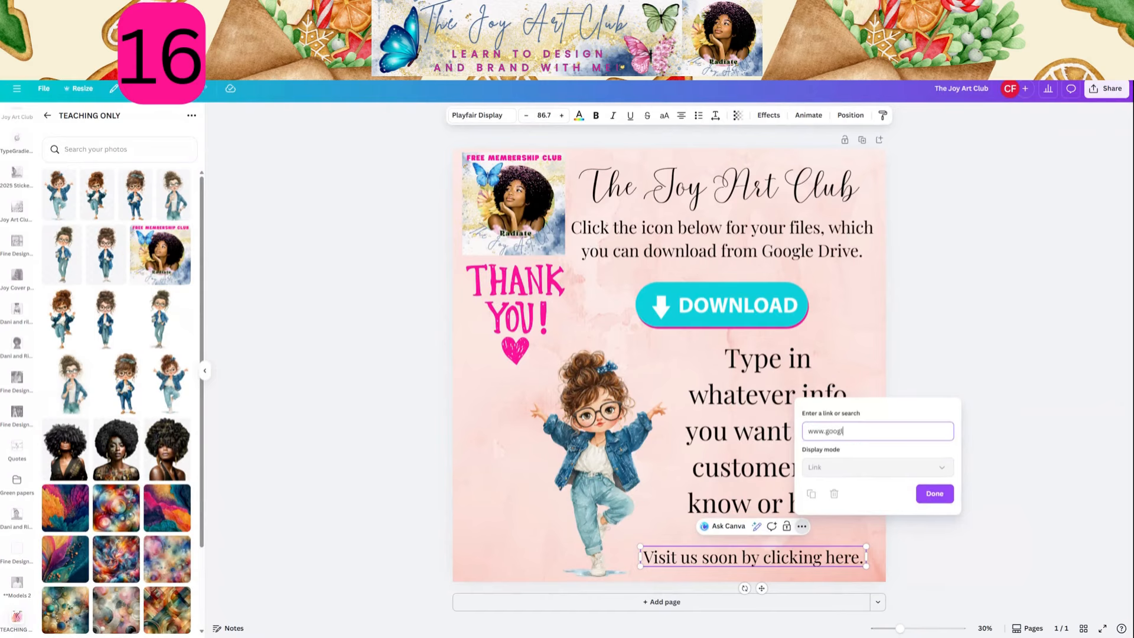
text(e.com)
click(934, 494)
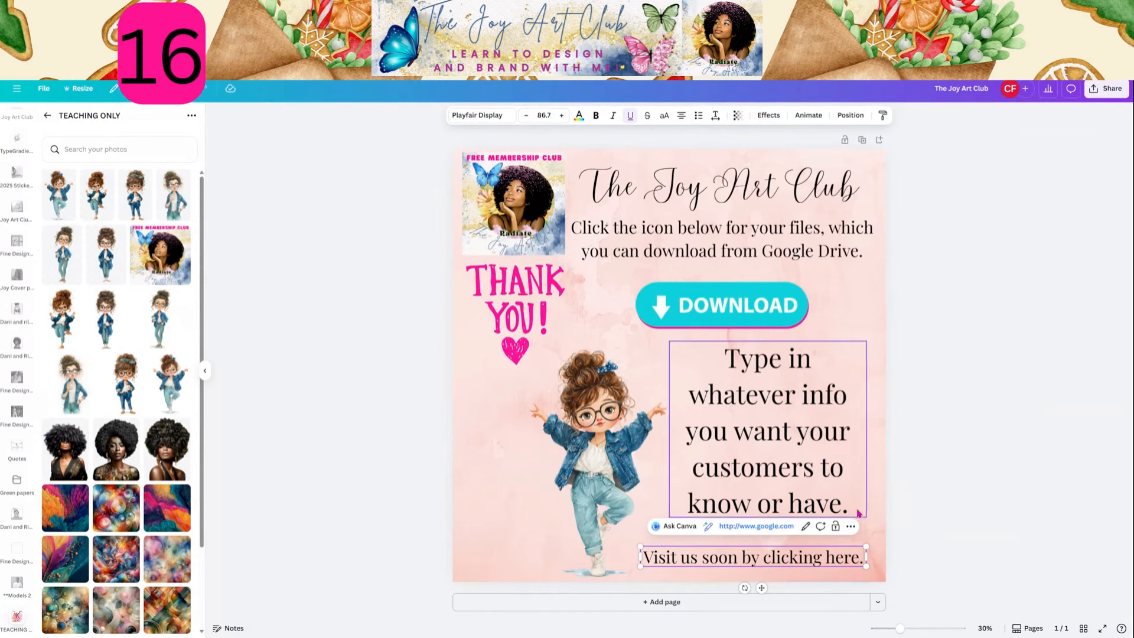
Shrink the "Visit us soon by clicking here." text to size 46.9 and centre it beneath the info paragraph.
drag(866, 547, 764, 556)
drag(709, 590, 765, 586)
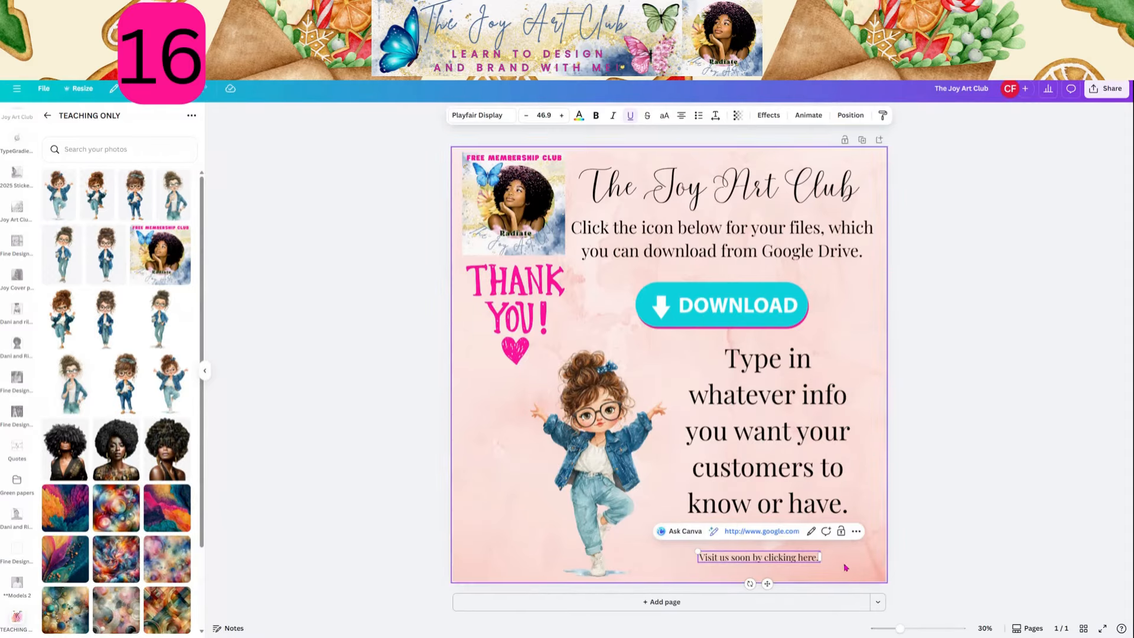
scroll(20, 185, up, 6)
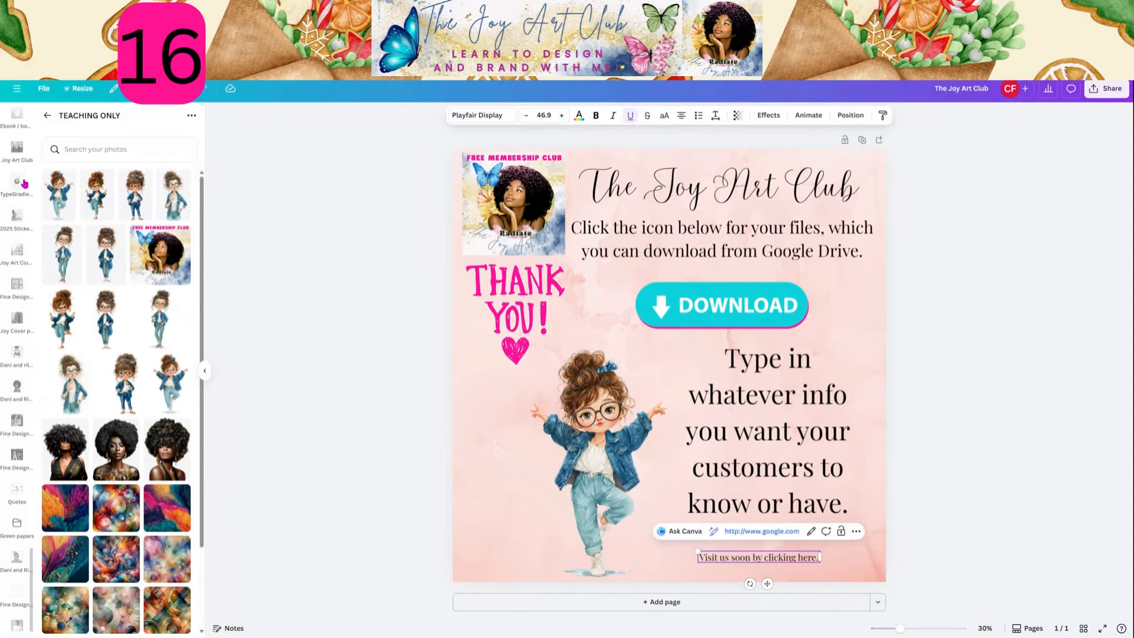
scroll(20, 185, up, 10)
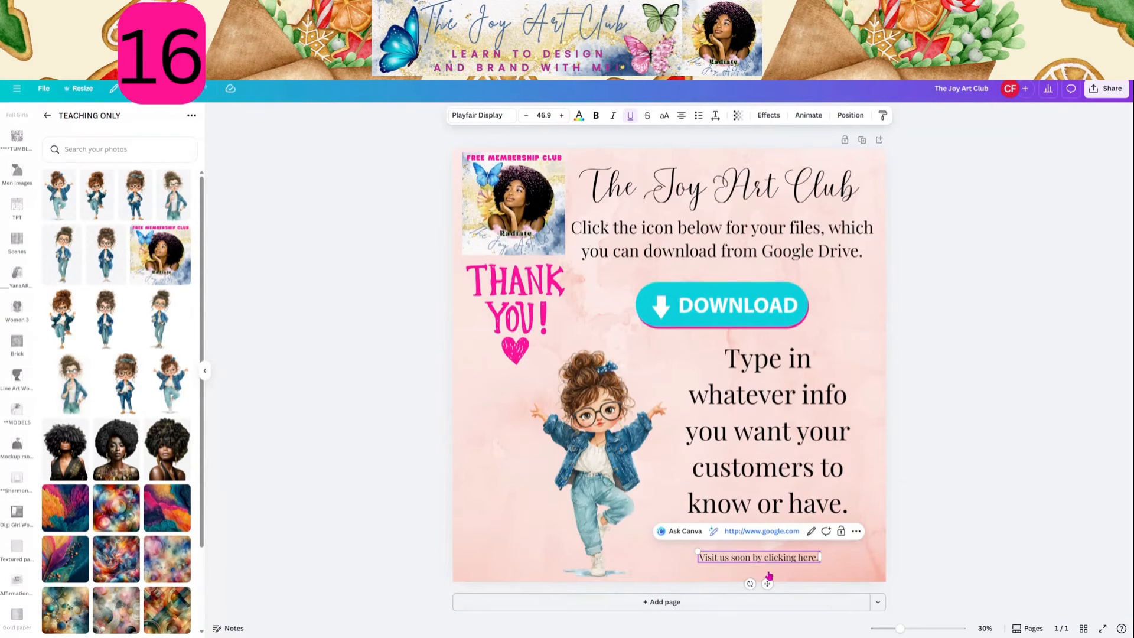
click(854, 567)
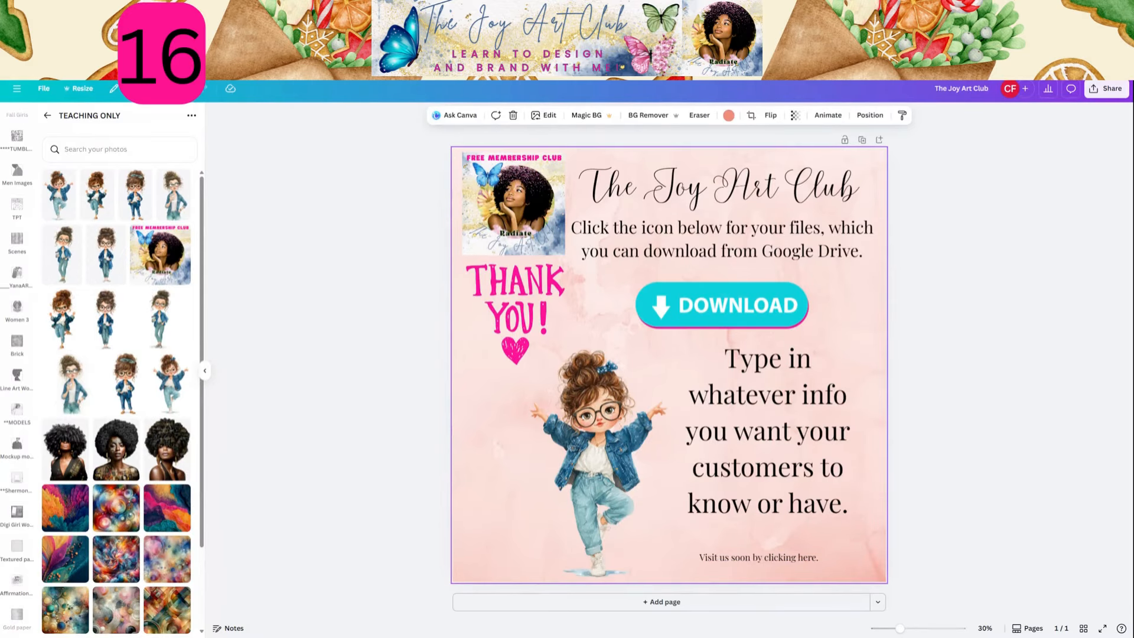
Download the thank-you design as a PDF Standard file.
click(1114, 90)
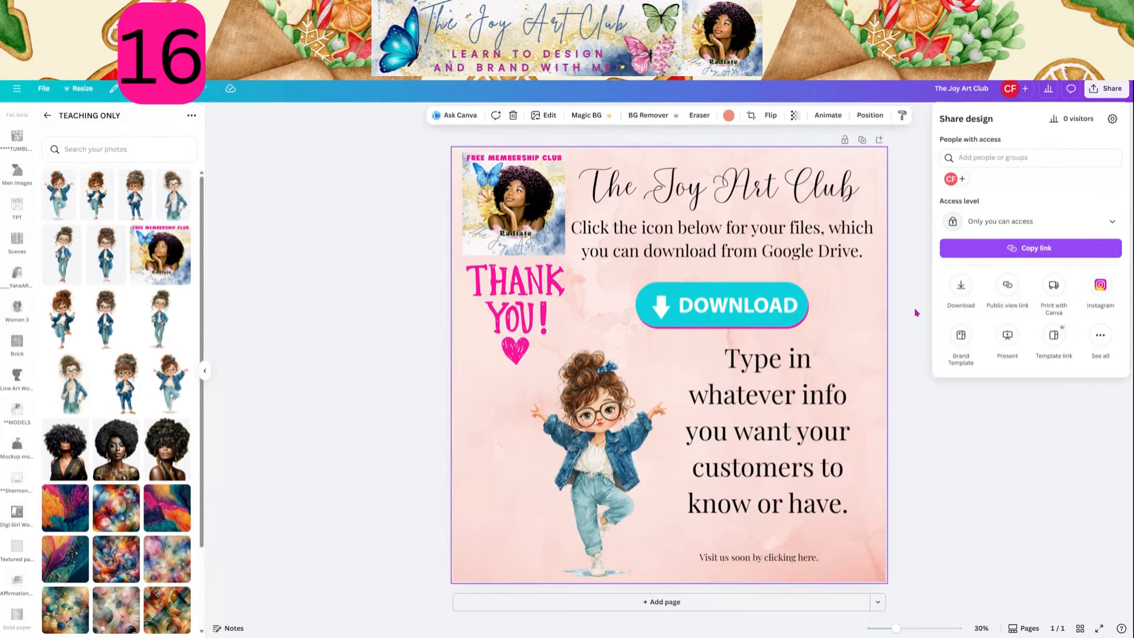
click(961, 285)
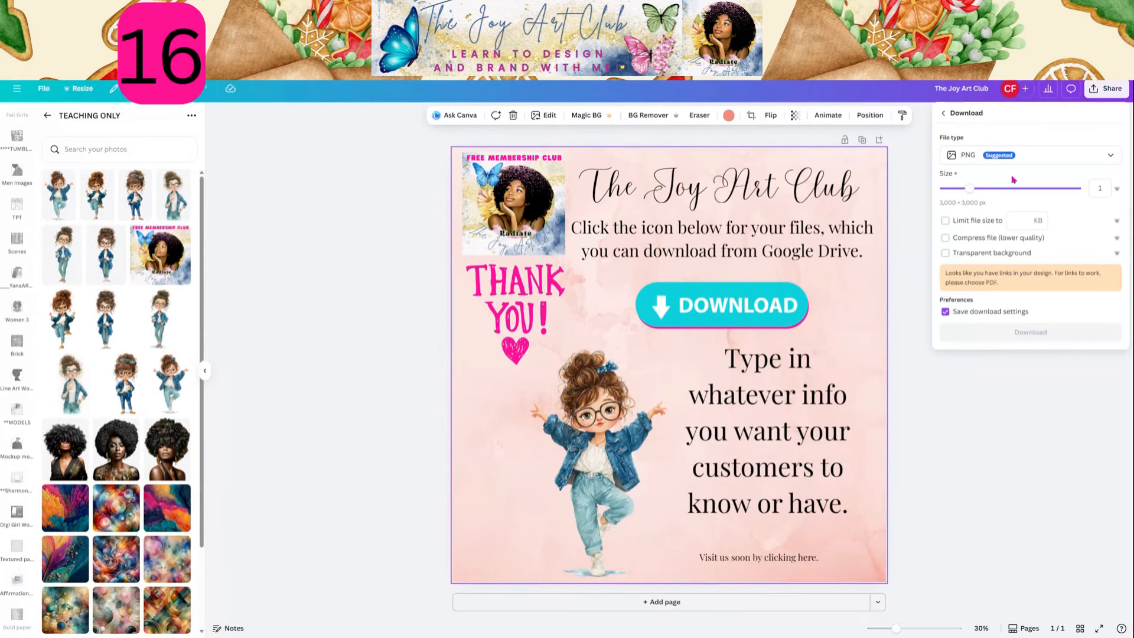
click(1021, 157)
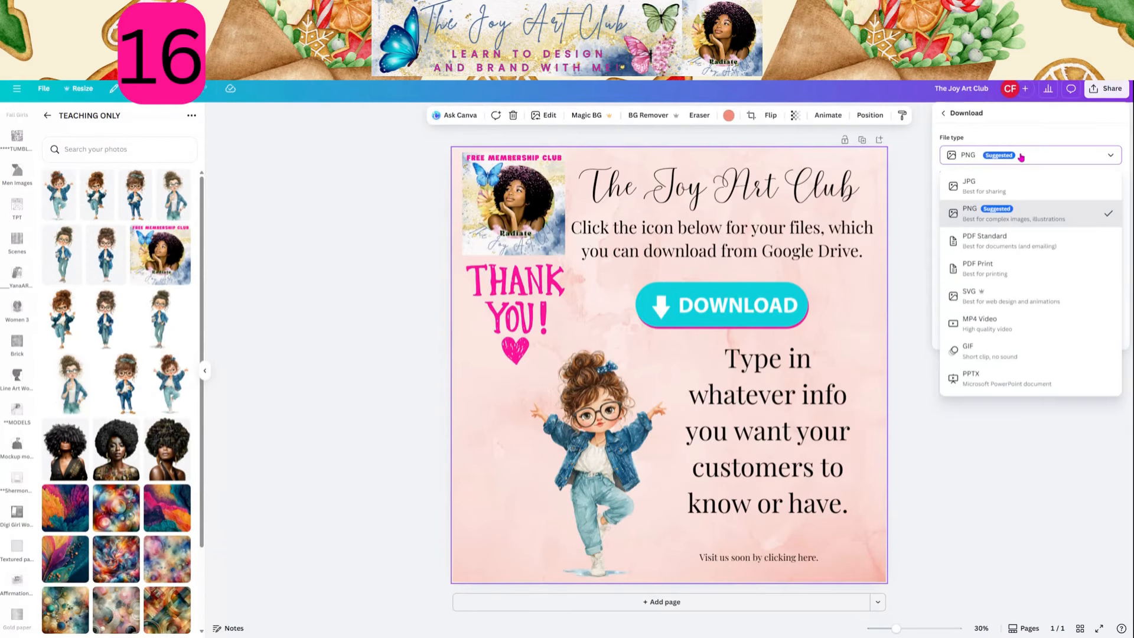
click(982, 242)
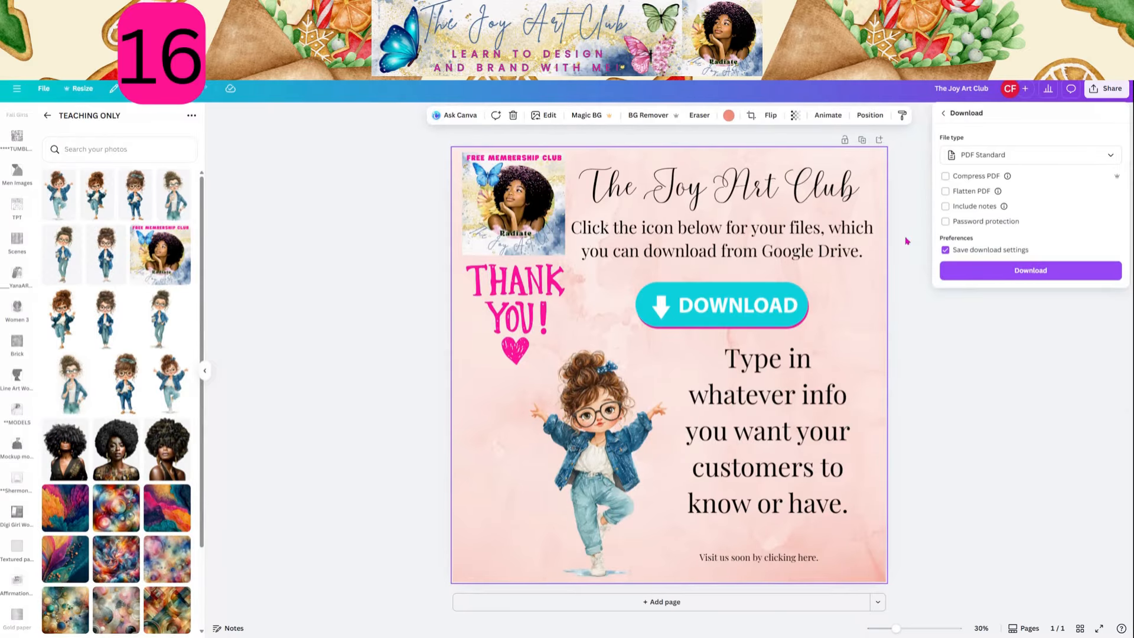
click(1001, 272)
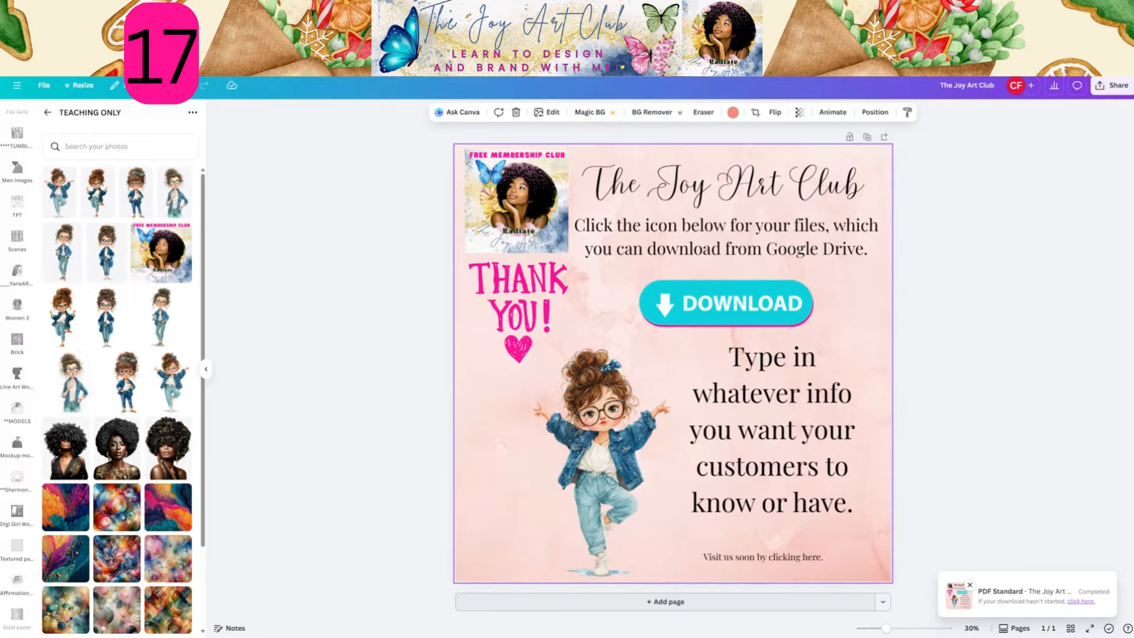
Add a second page to the design and remove its coral background colour.
click(668, 602)
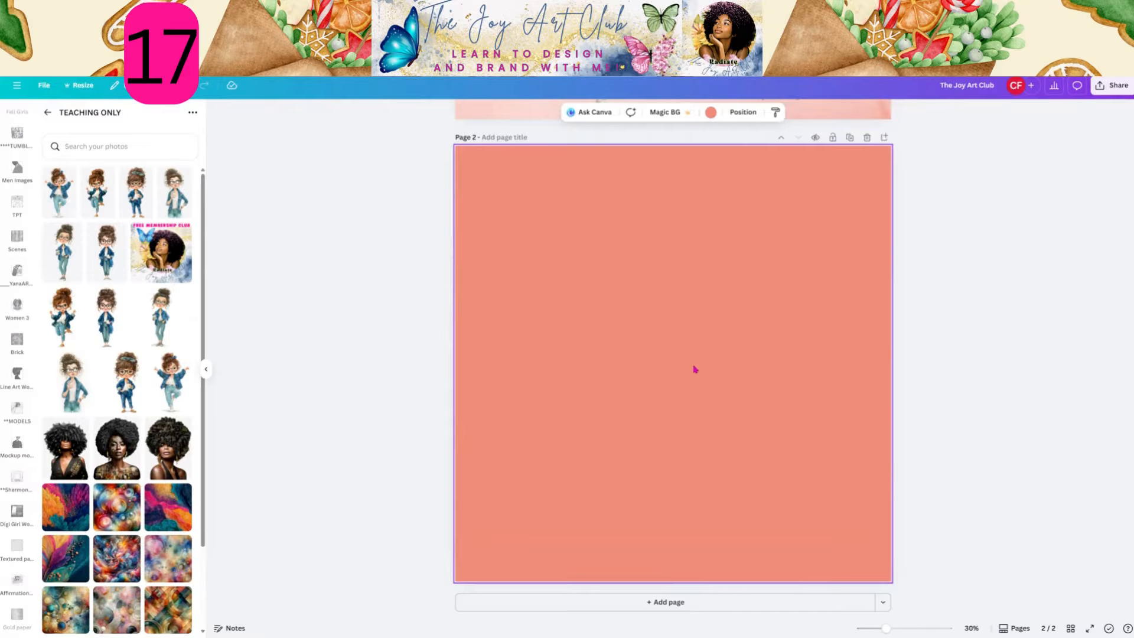
key(Delete)
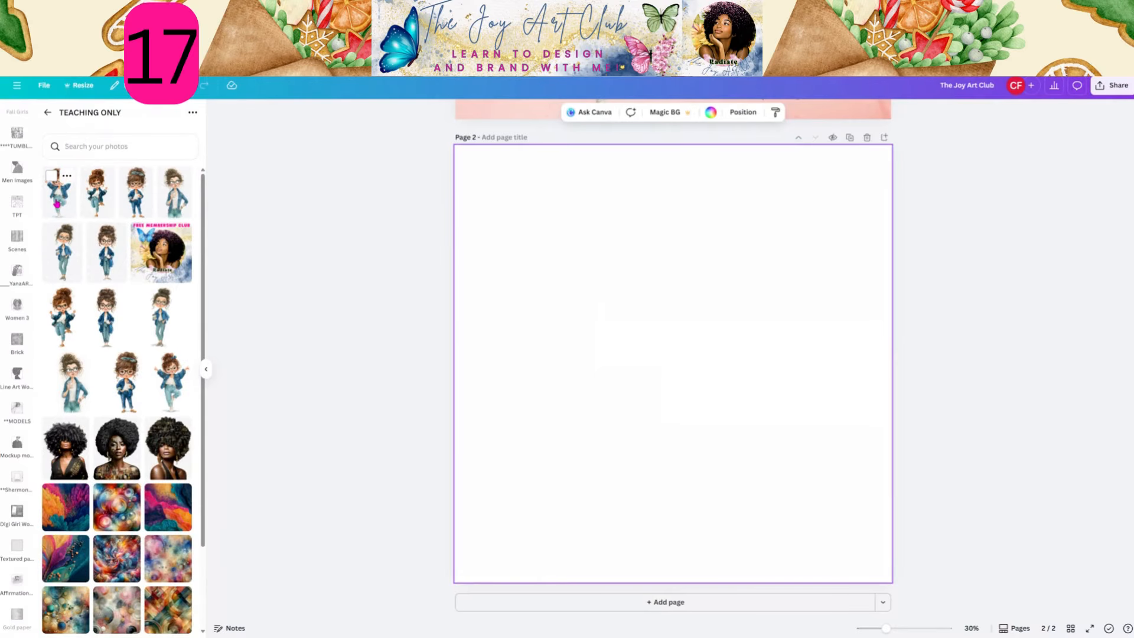
Place the one-legged dancing girl clipart on the left half of page 2, enlarged to about 1,747 × 2,621.
click(57, 204)
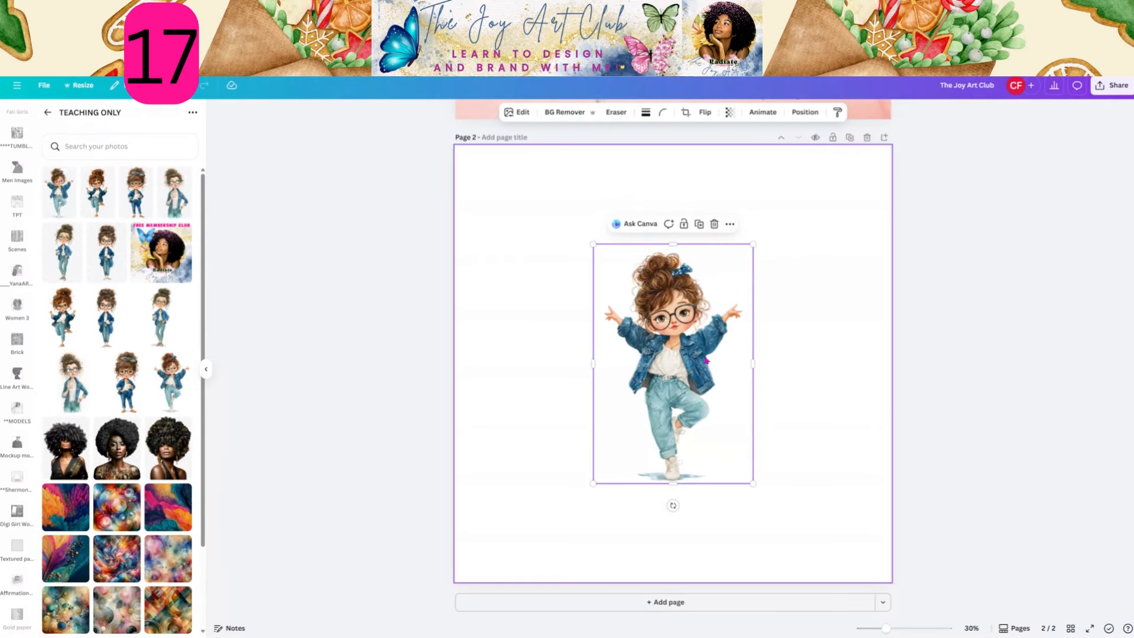
drag(687, 342, 557, 243)
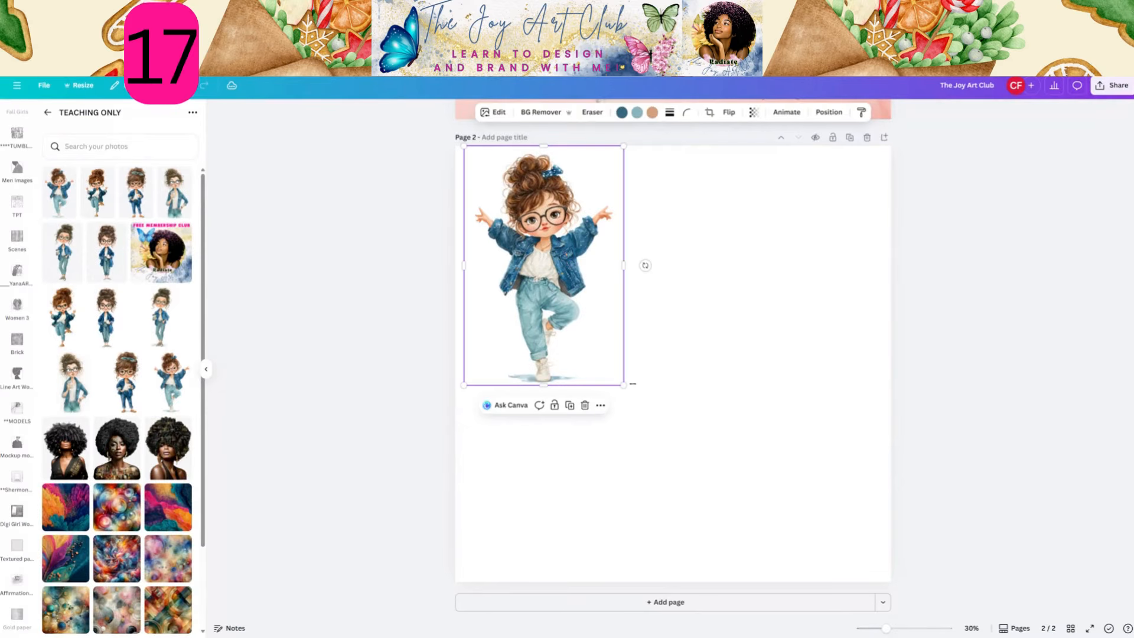
drag(623, 384, 717, 526)
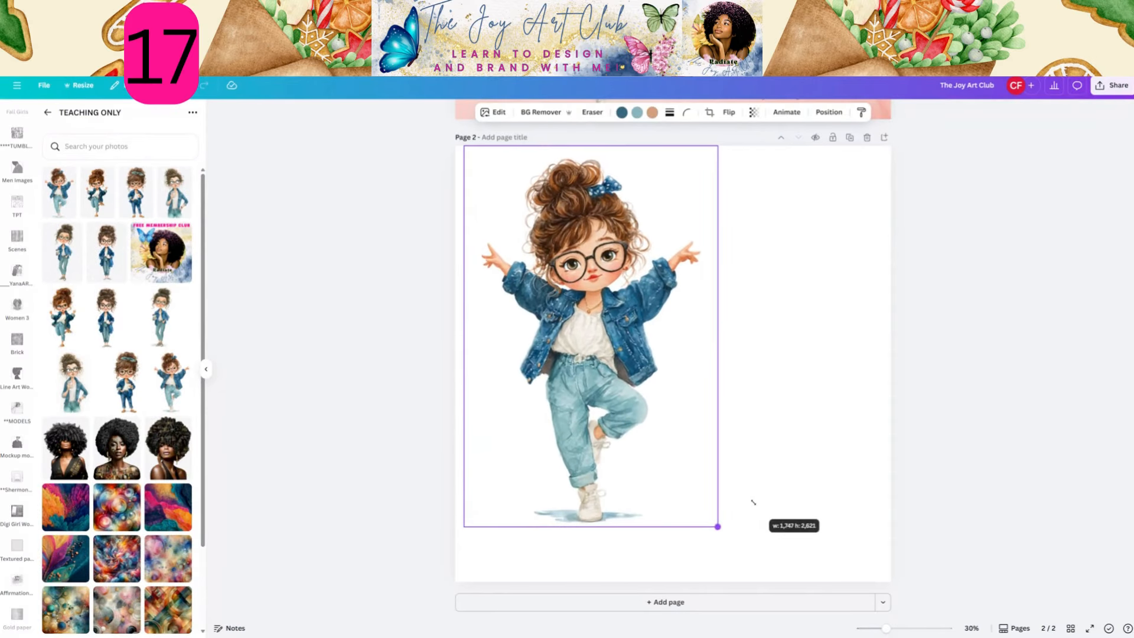
click(803, 346)
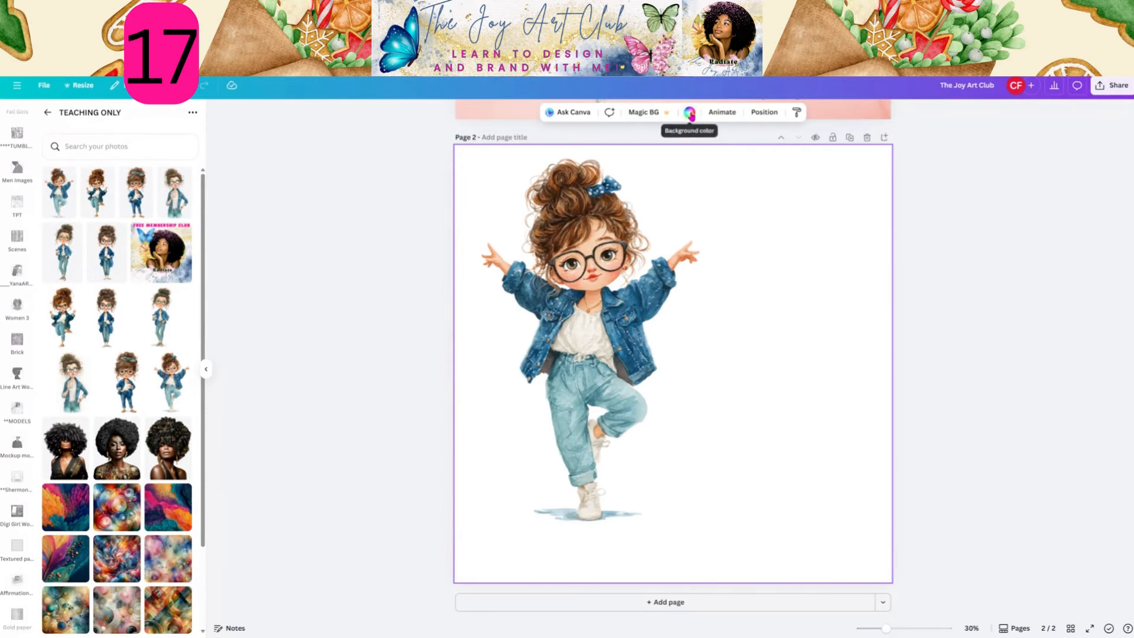
click(690, 112)
click(593, 247)
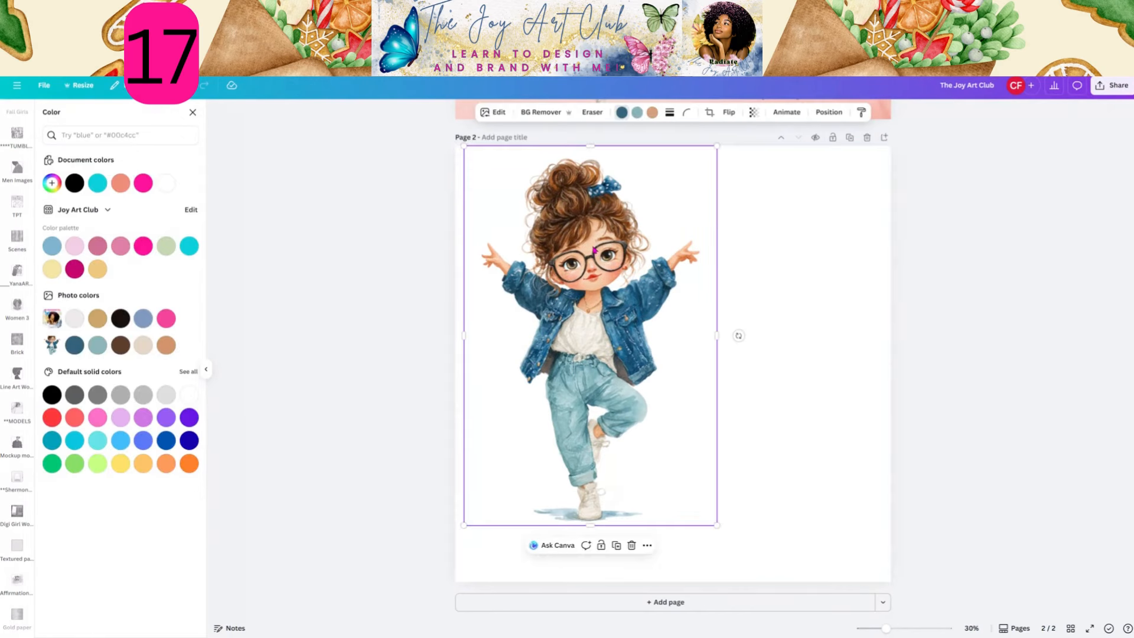
drag(595, 250, 595, 265)
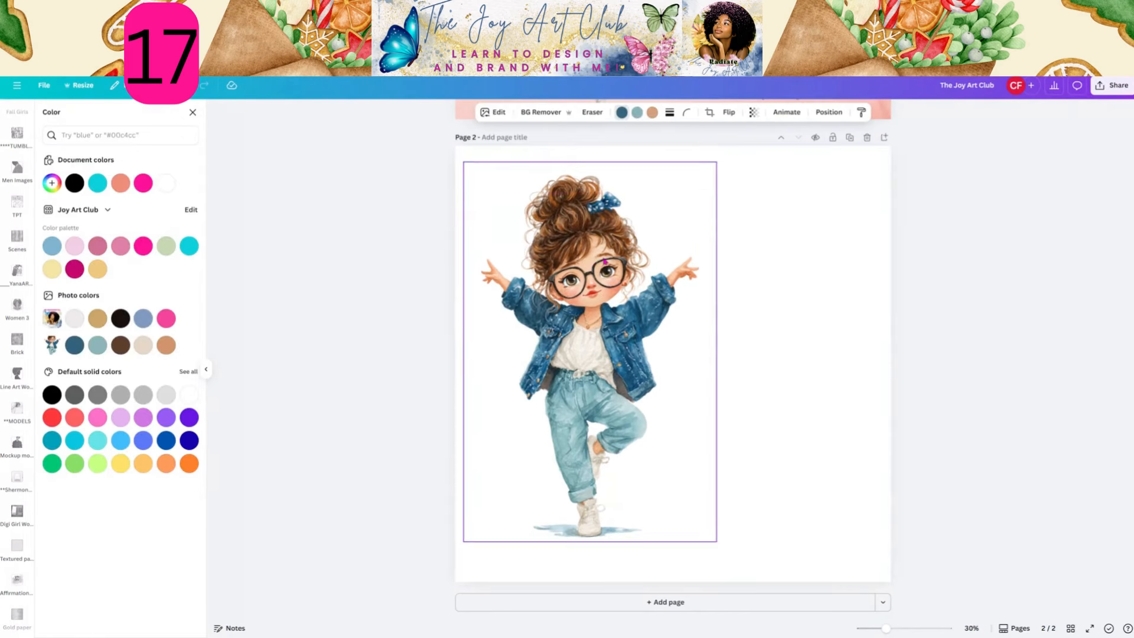
Set the page 2 background to the light green from the Joy Art Club palette.
click(714, 213)
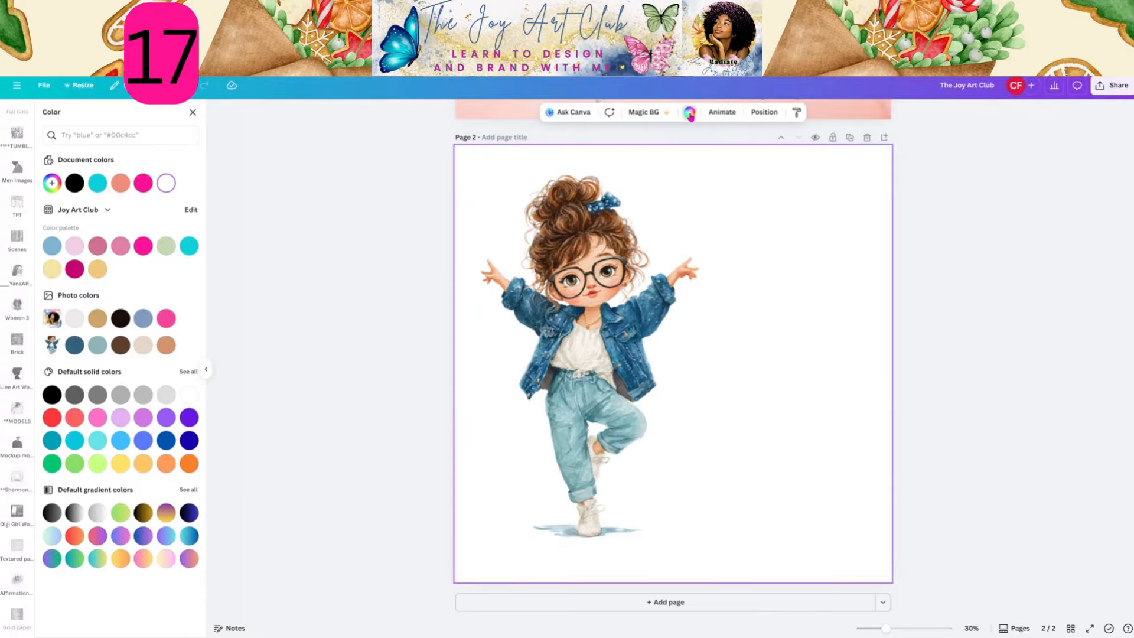
click(690, 114)
click(677, 130)
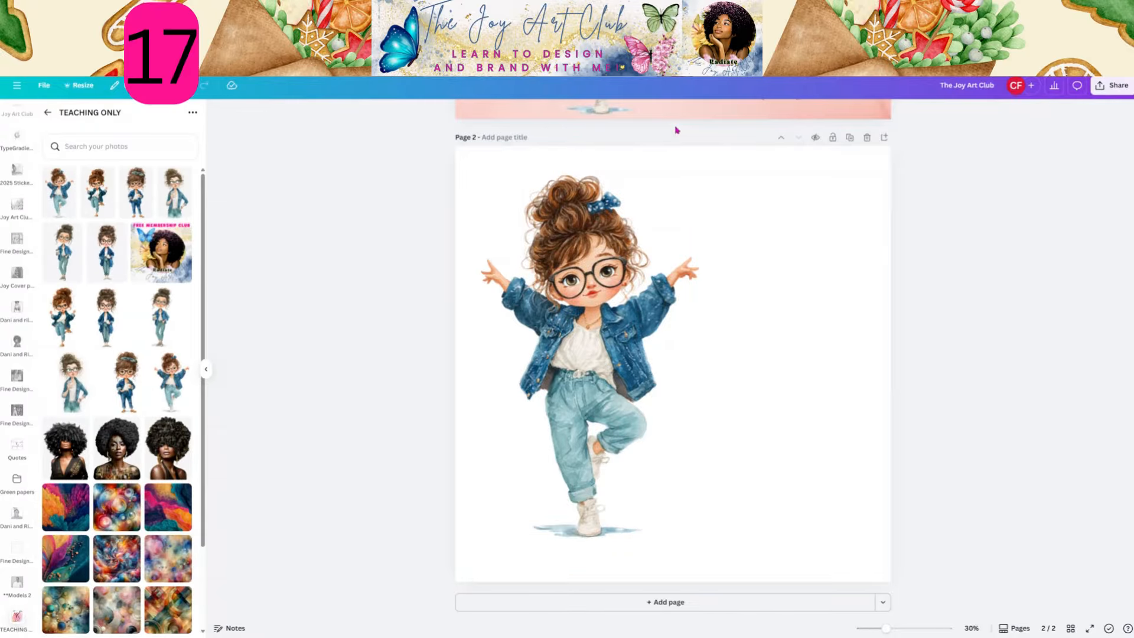
click(759, 177)
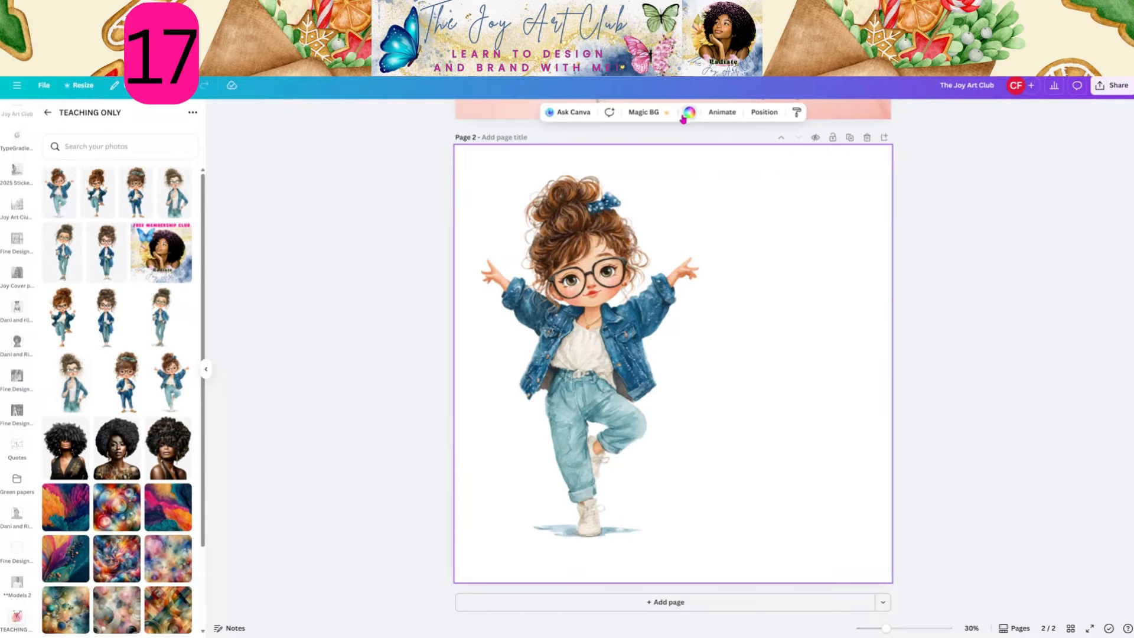
click(685, 115)
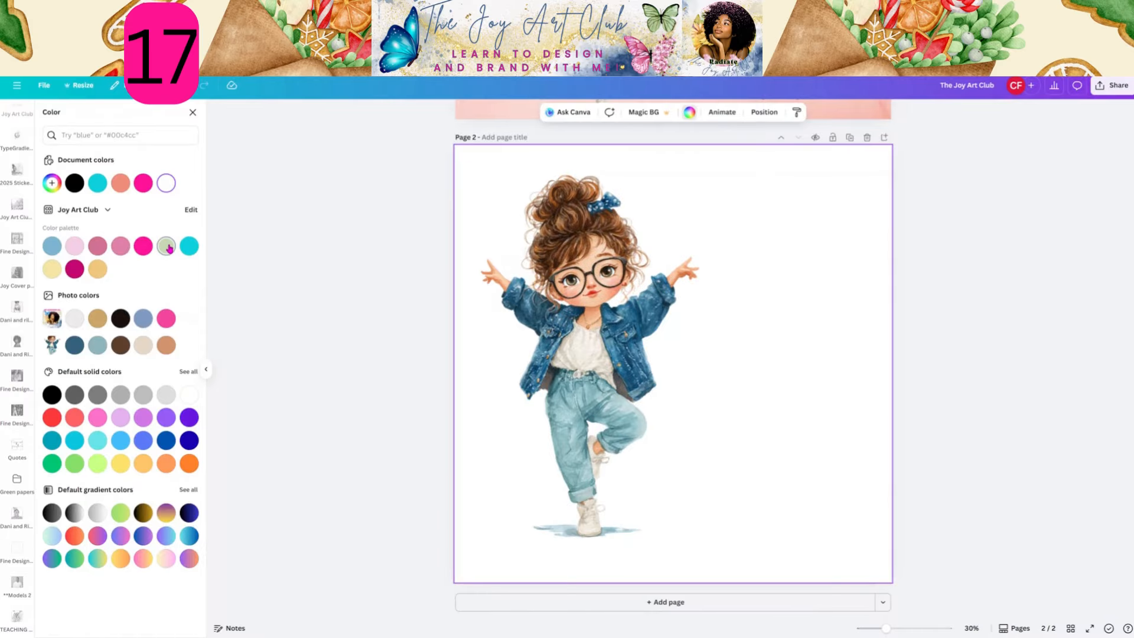
click(167, 247)
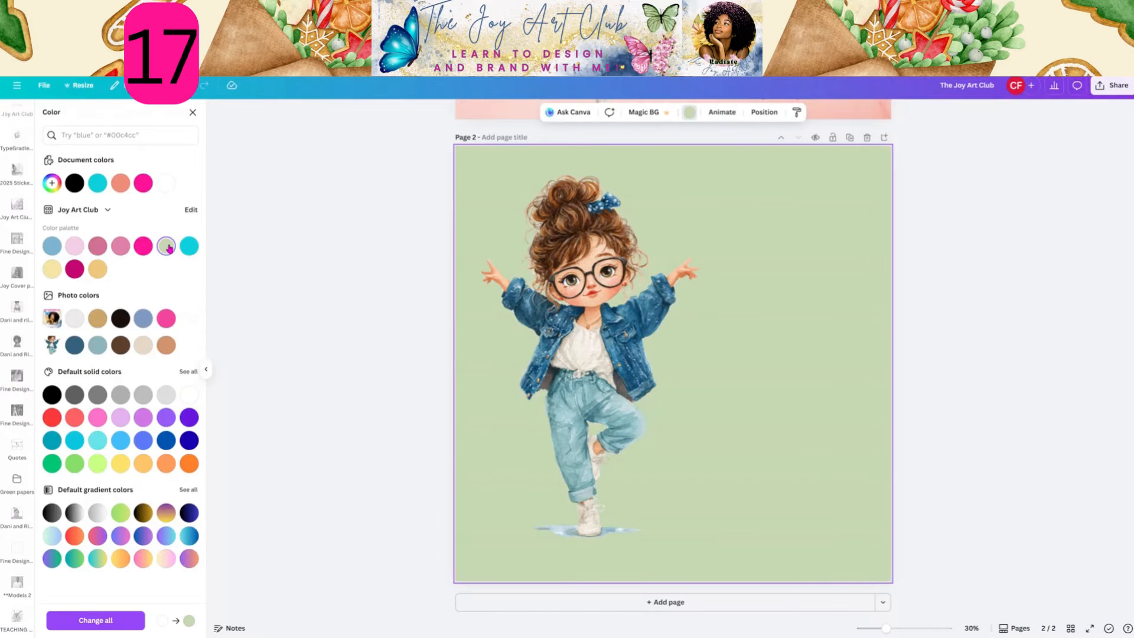
click(610, 423)
click(827, 390)
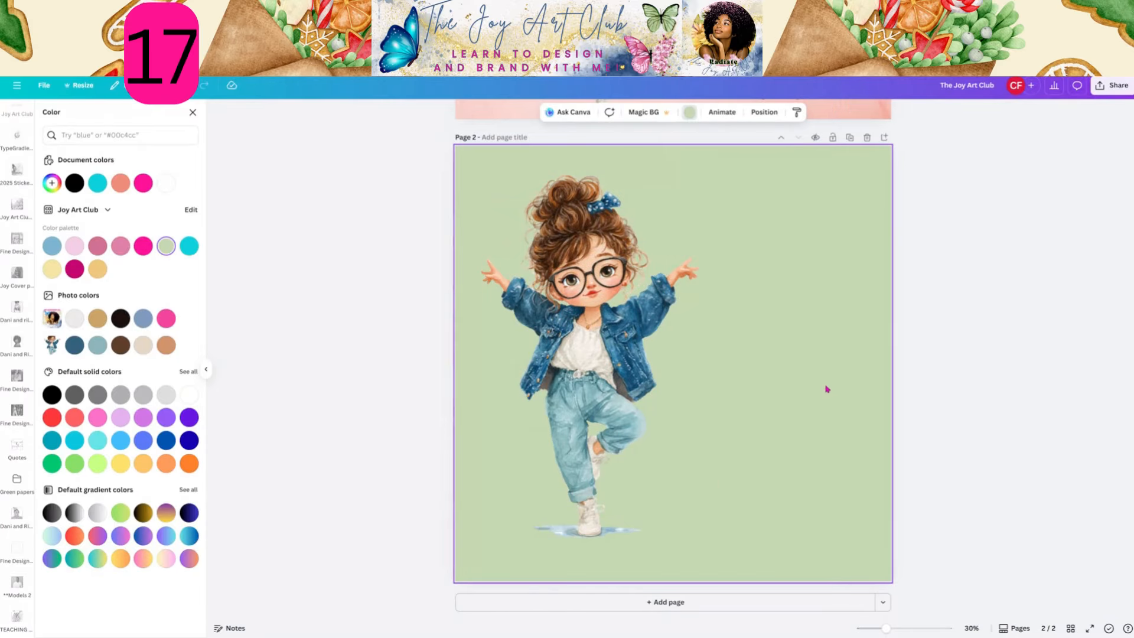
Change the page 2 background to the lightest grey of the default solid colours.
click(689, 113)
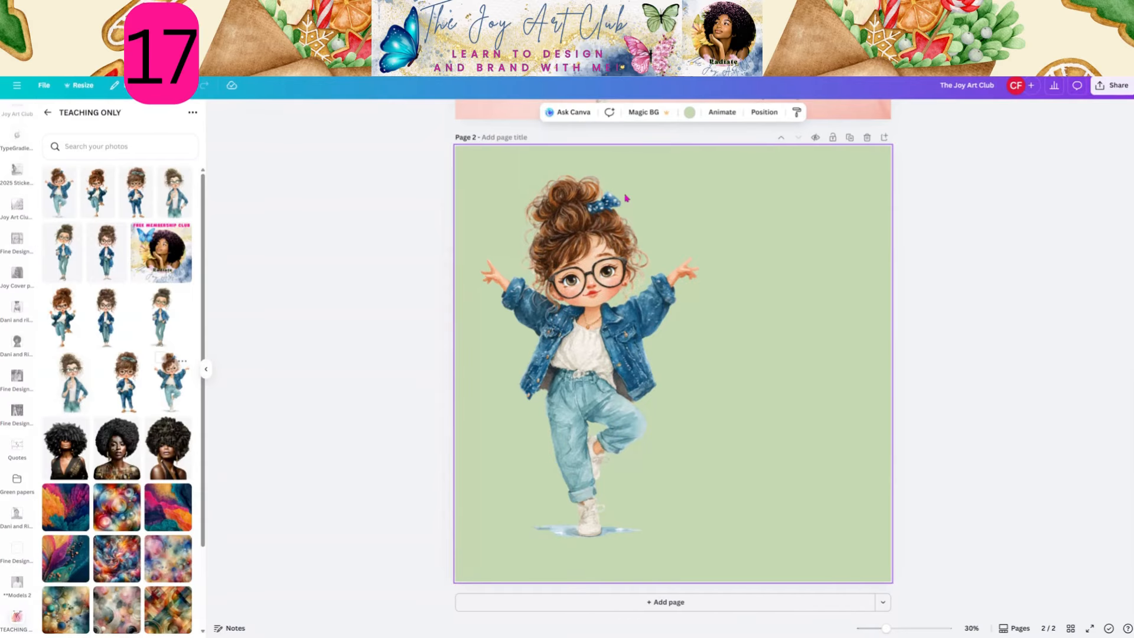
click(690, 113)
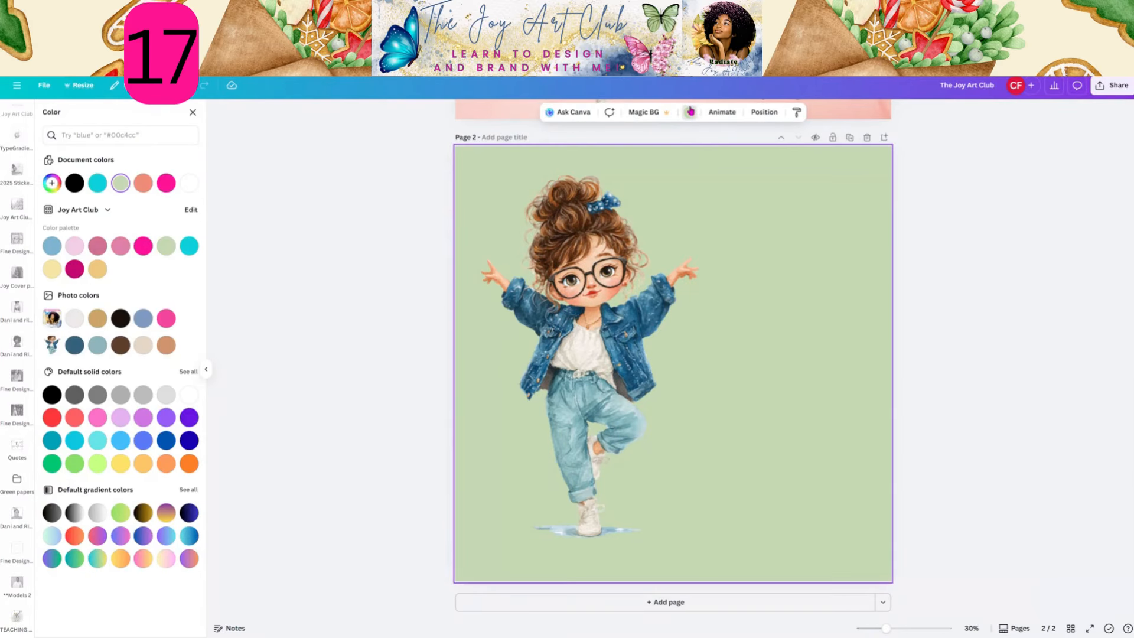
click(166, 394)
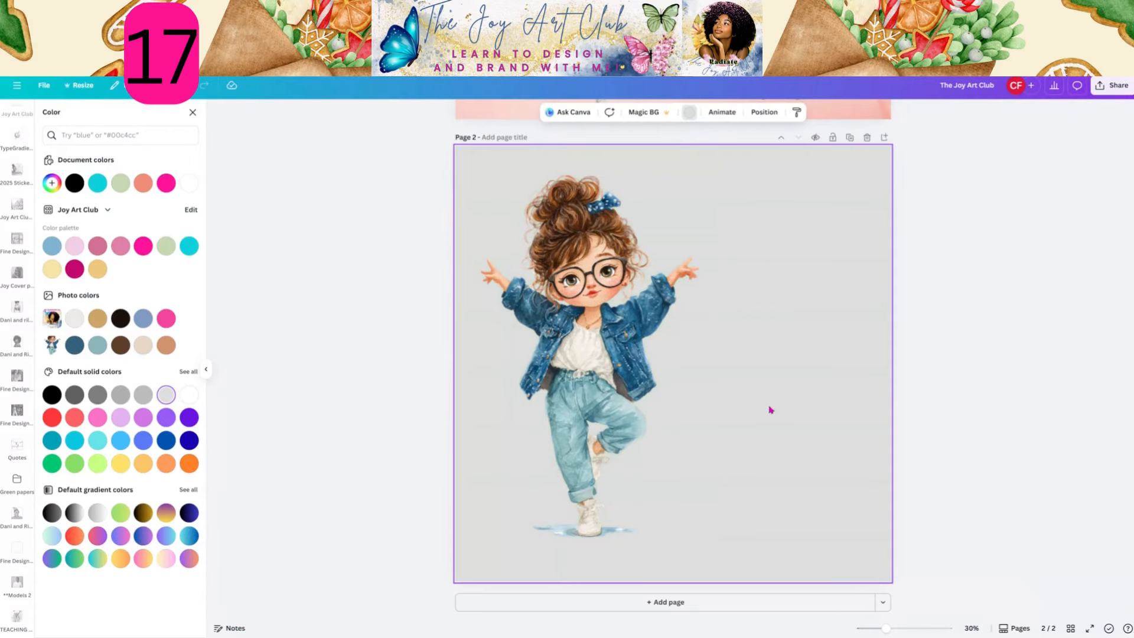
Move the girl clipart to the page's upper-left corner and enlarge it to nearly the full page height.
drag(641, 368, 633, 353)
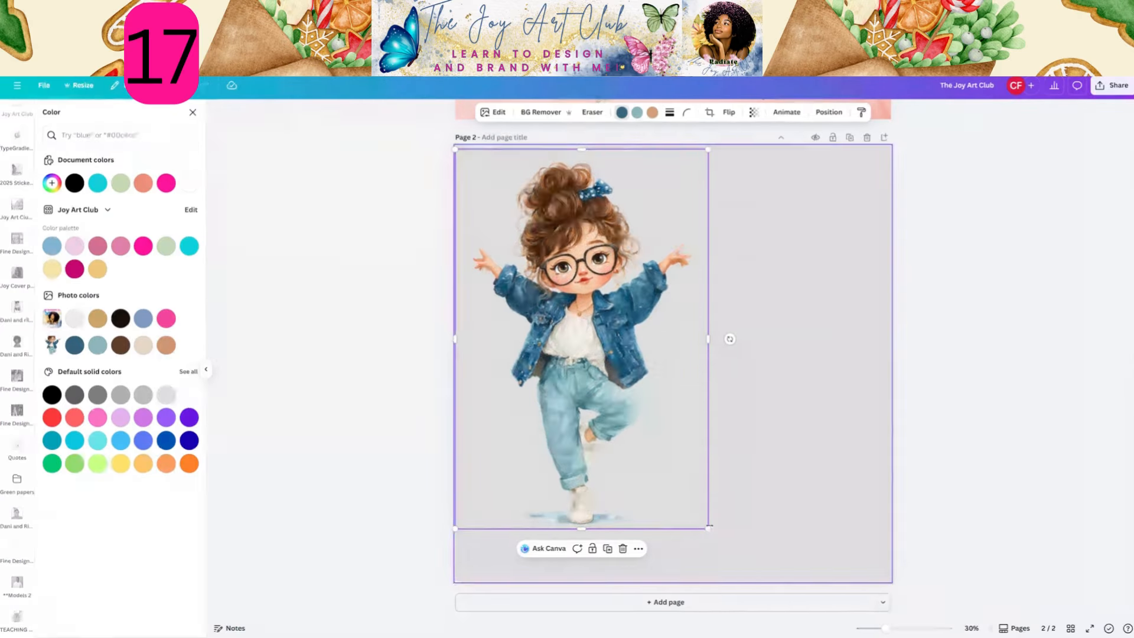
drag(708, 528, 738, 573)
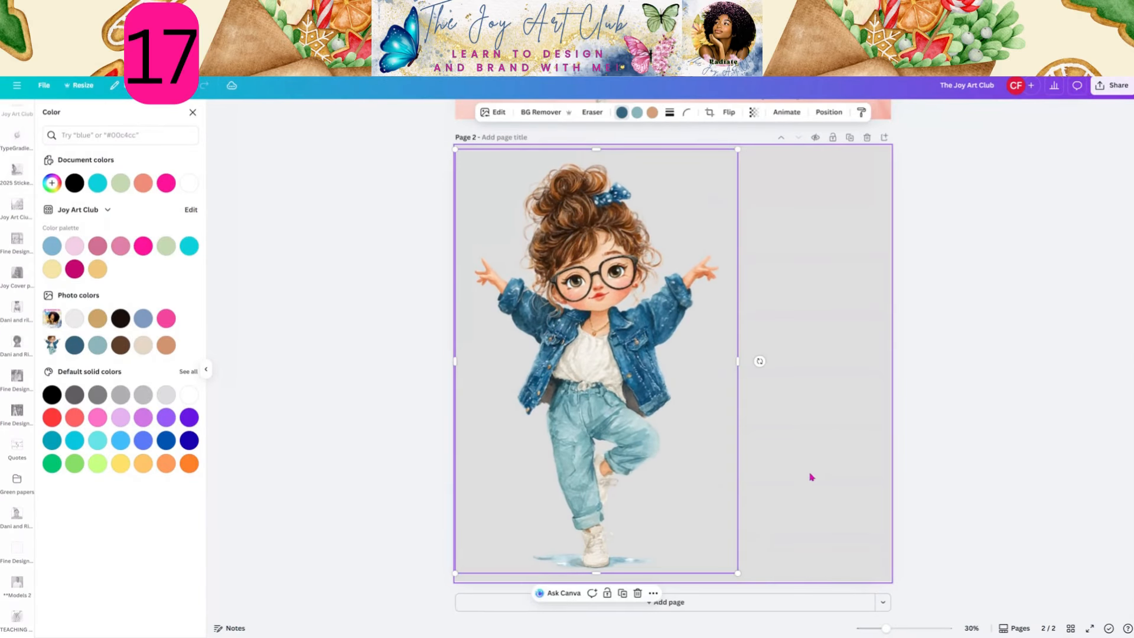
click(810, 463)
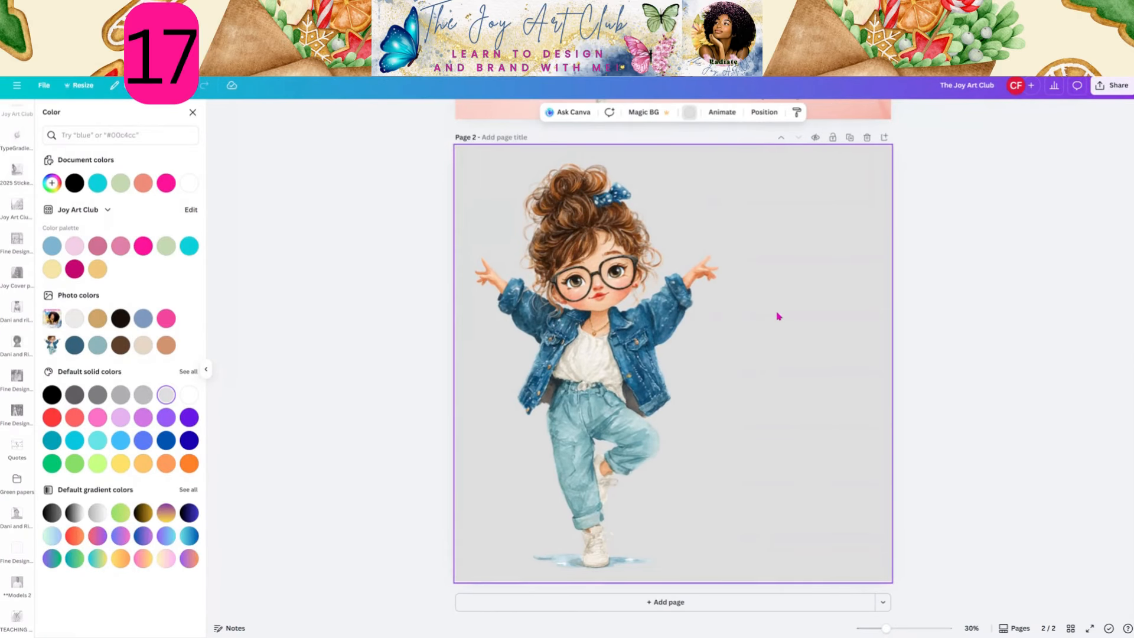
Add a text box to page 2 and shift it toward the right side of the page.
key(t)
key(Escape)
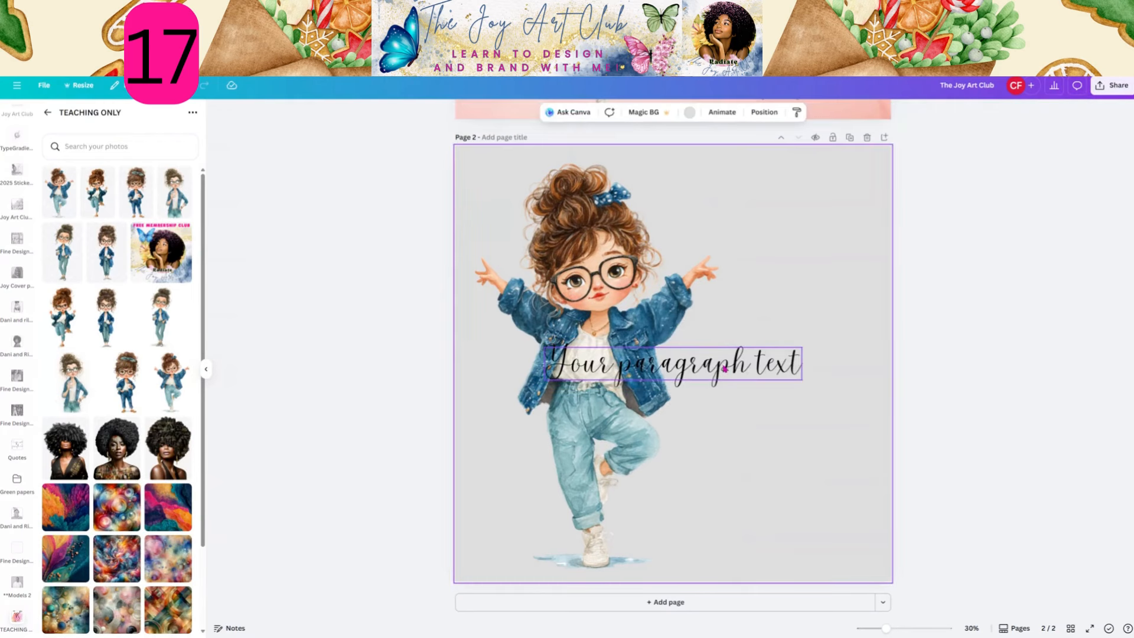
drag(725, 369, 785, 371)
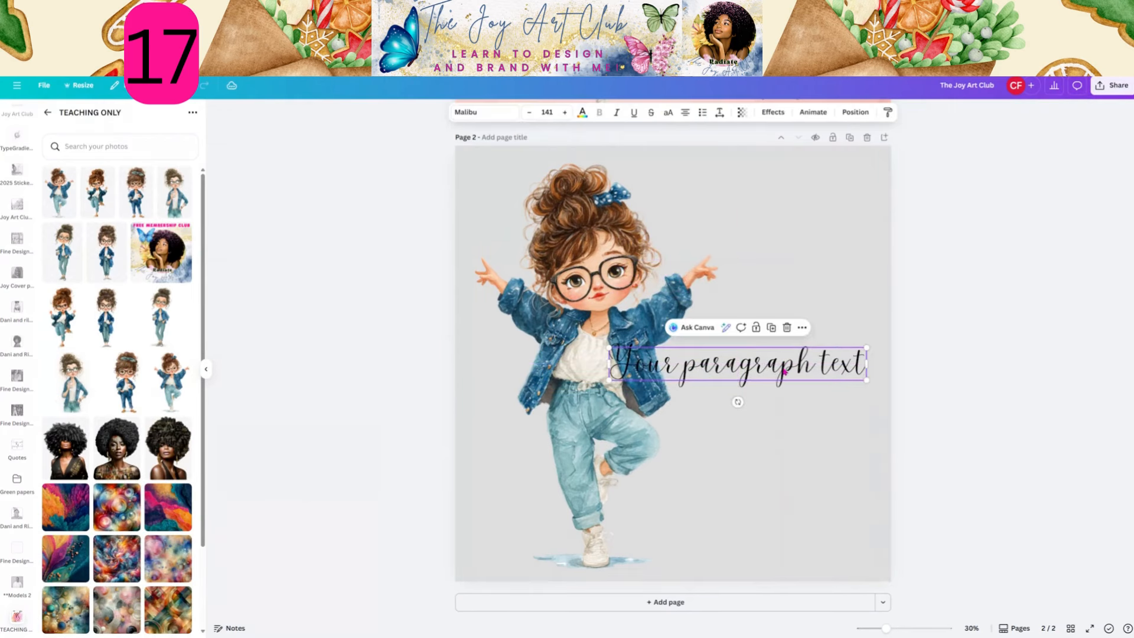
Replace the placeholder text on page 2 with "Loving life as I am!".
double_click(784, 371)
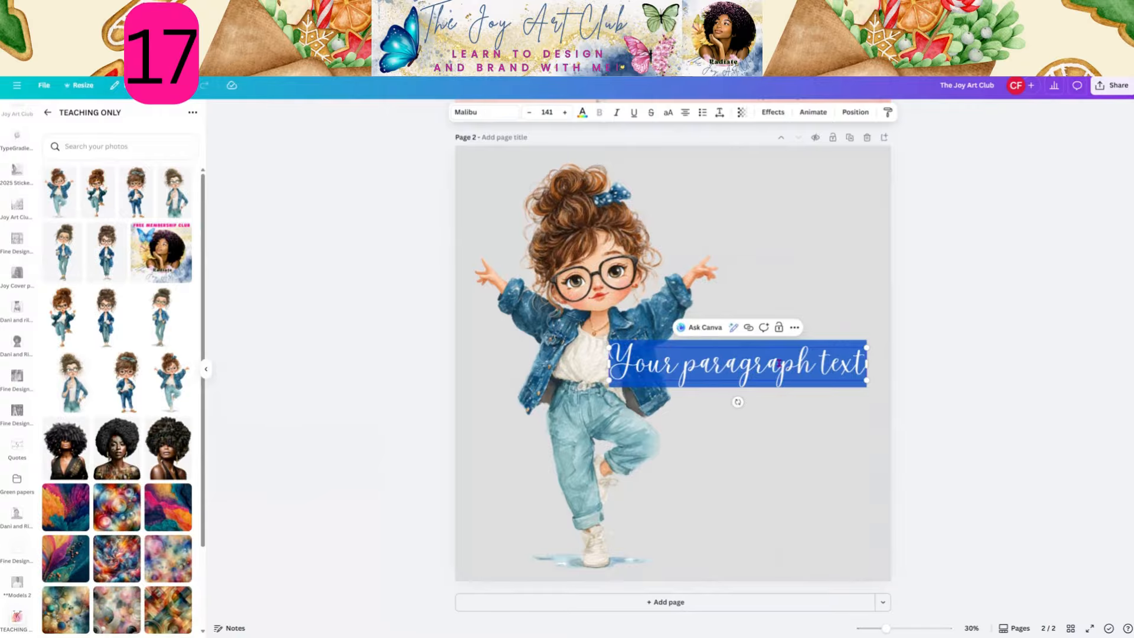
text(Jov ig)
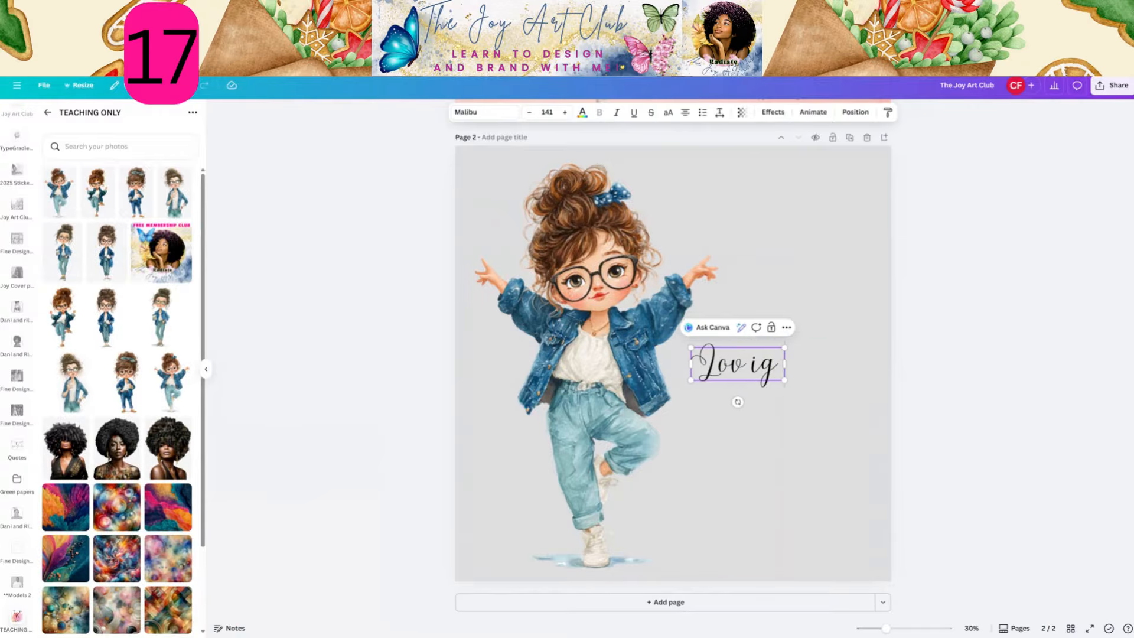
key(BackSpace)
key(BackSpace)
text(ing)
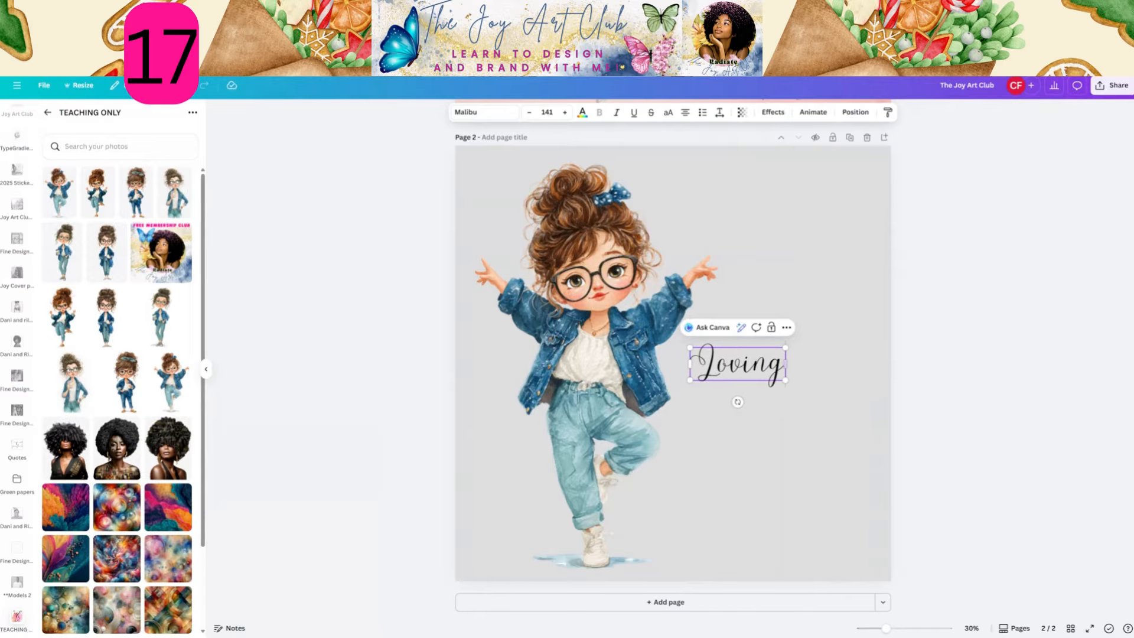
text( life as)
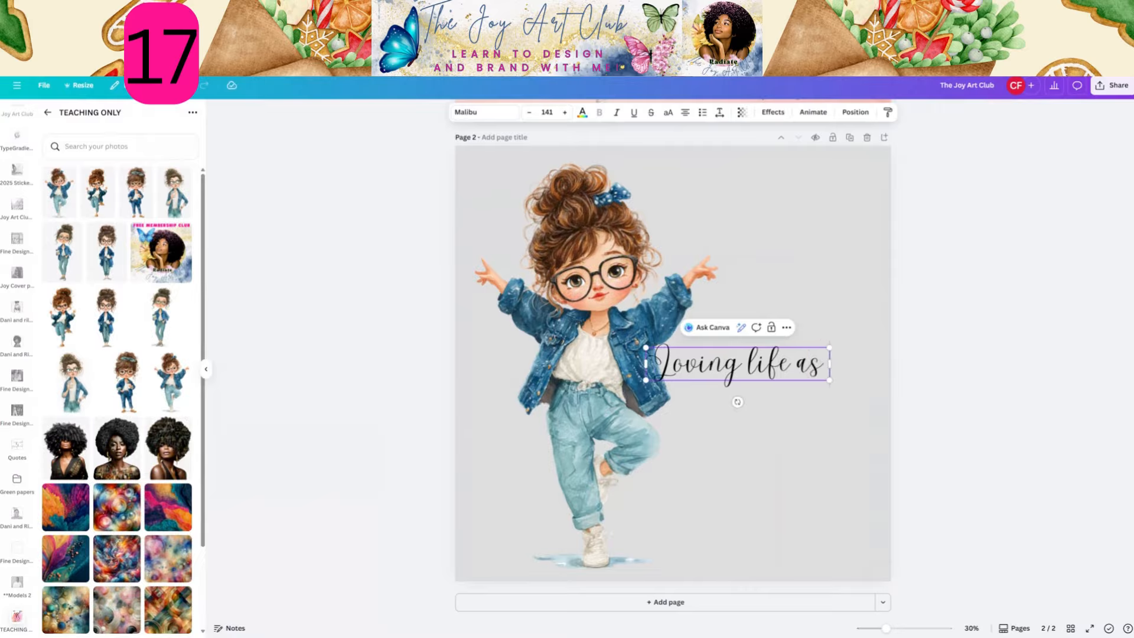
text( I am)
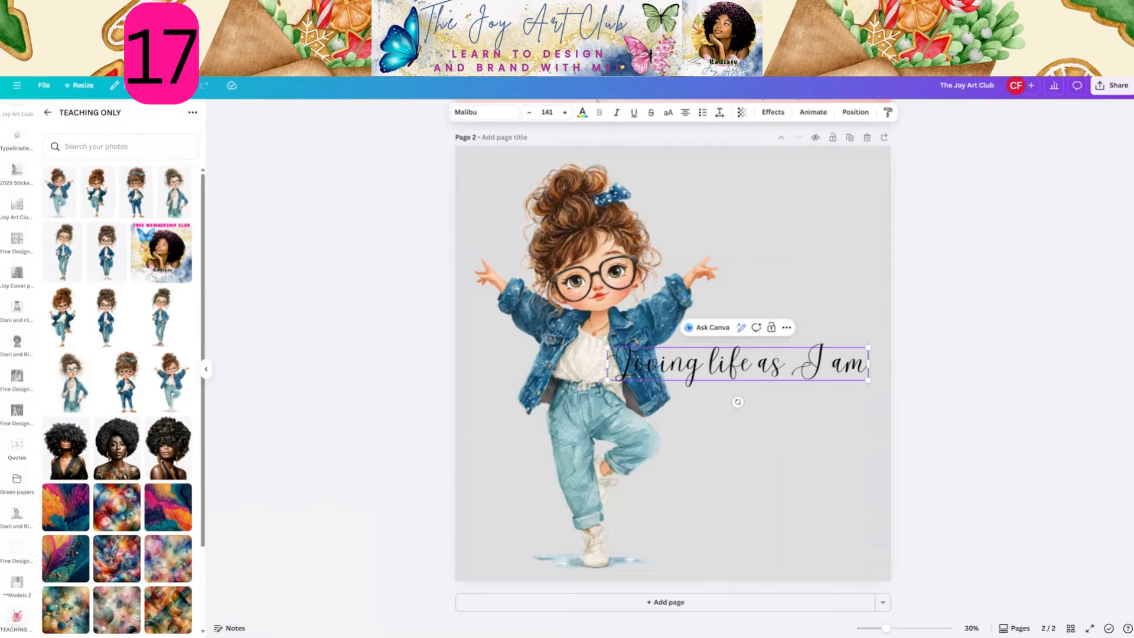
text(!)
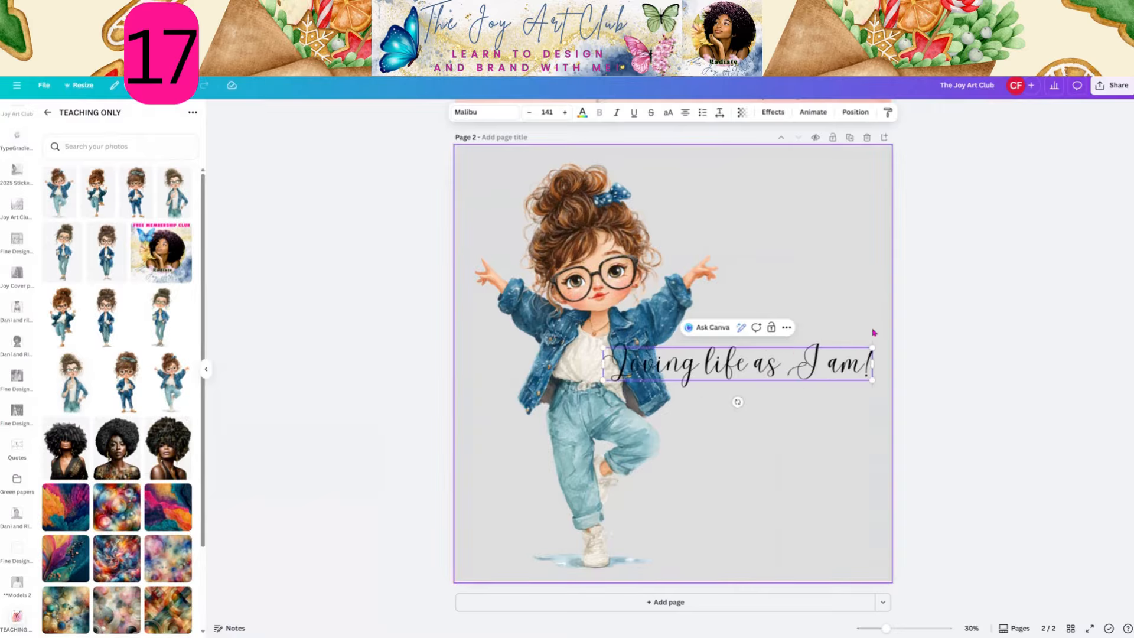
Wrap the text onto two lines, enlarge it to font size 242 and shift it up beside the girl's jacket.
drag(873, 366, 750, 381)
drag(751, 419, 856, 469)
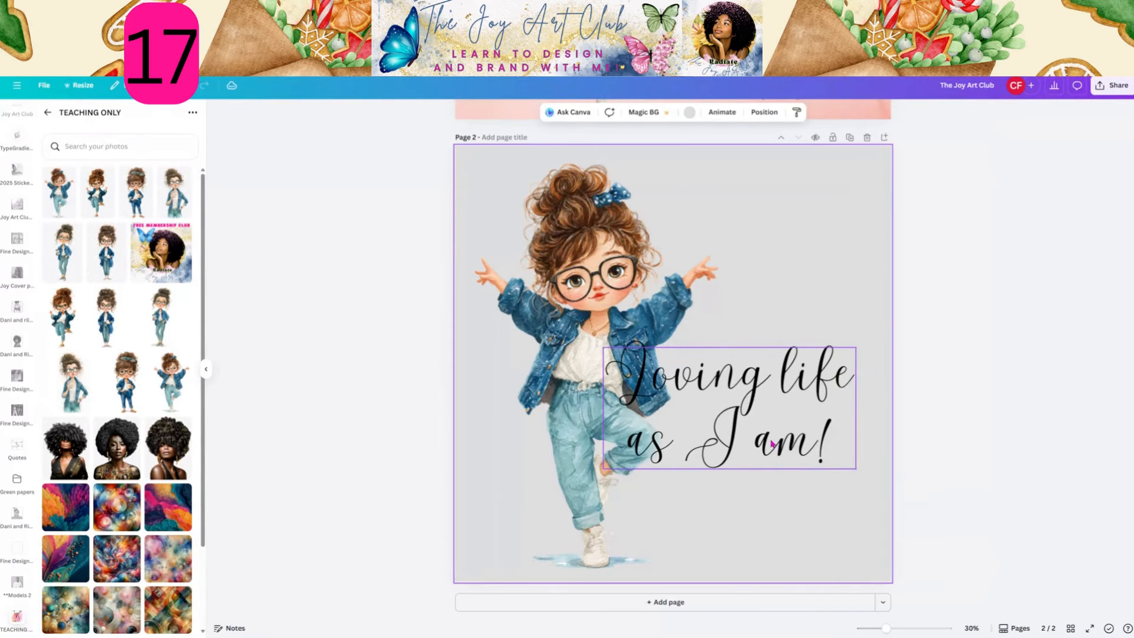
drag(775, 439, 793, 394)
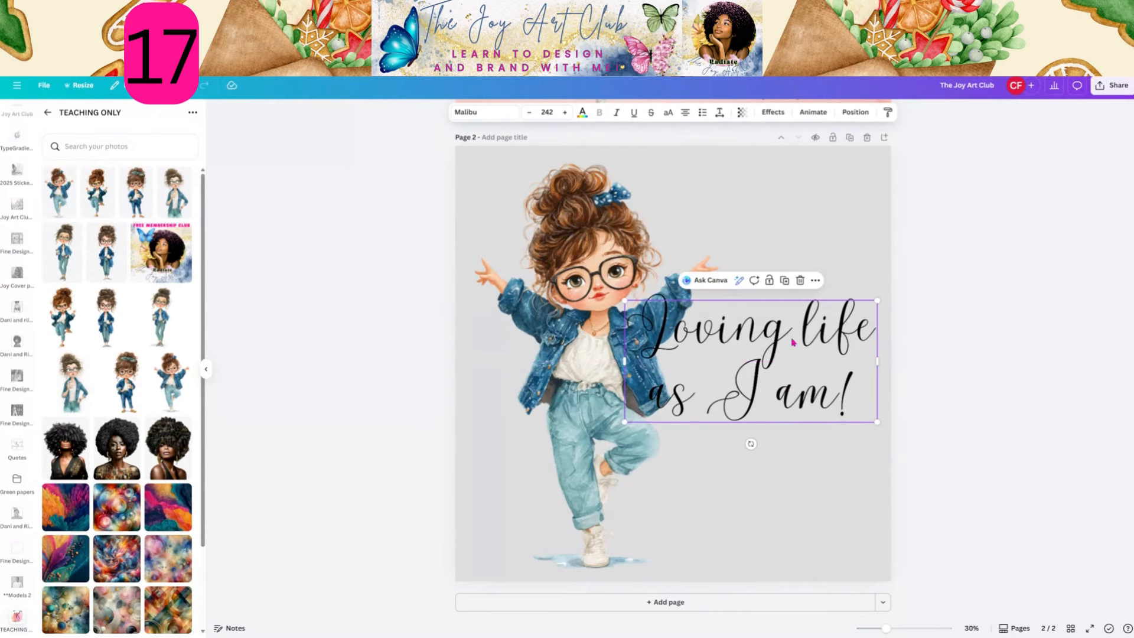
Remove the grey background from page 2 and move the text up beside the girl's head.
click(829, 186)
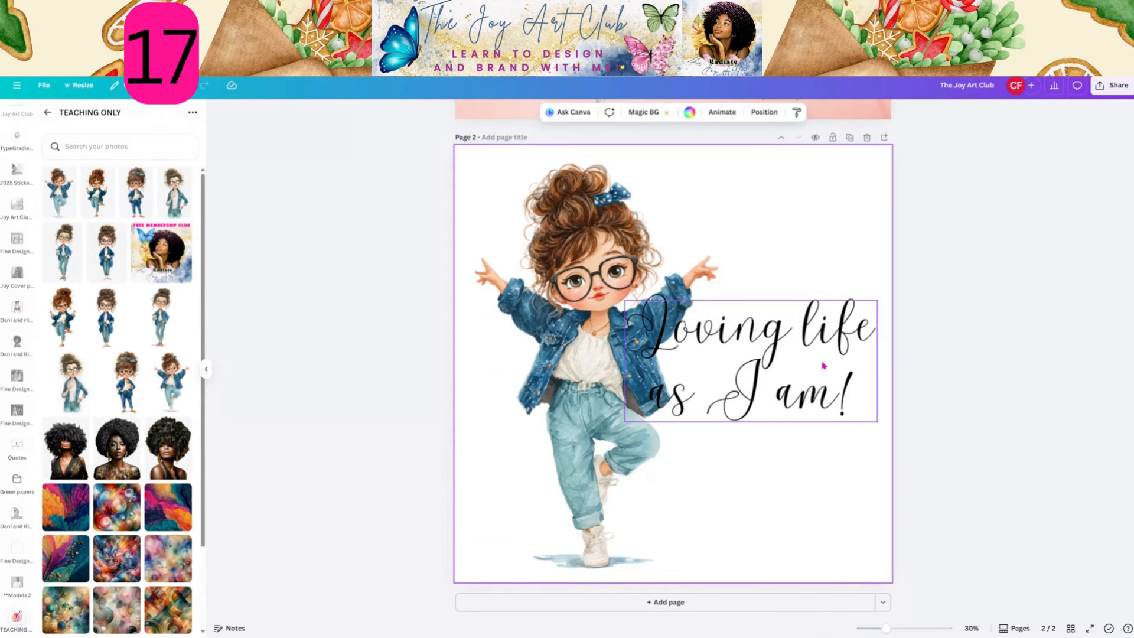
drag(824, 363, 825, 253)
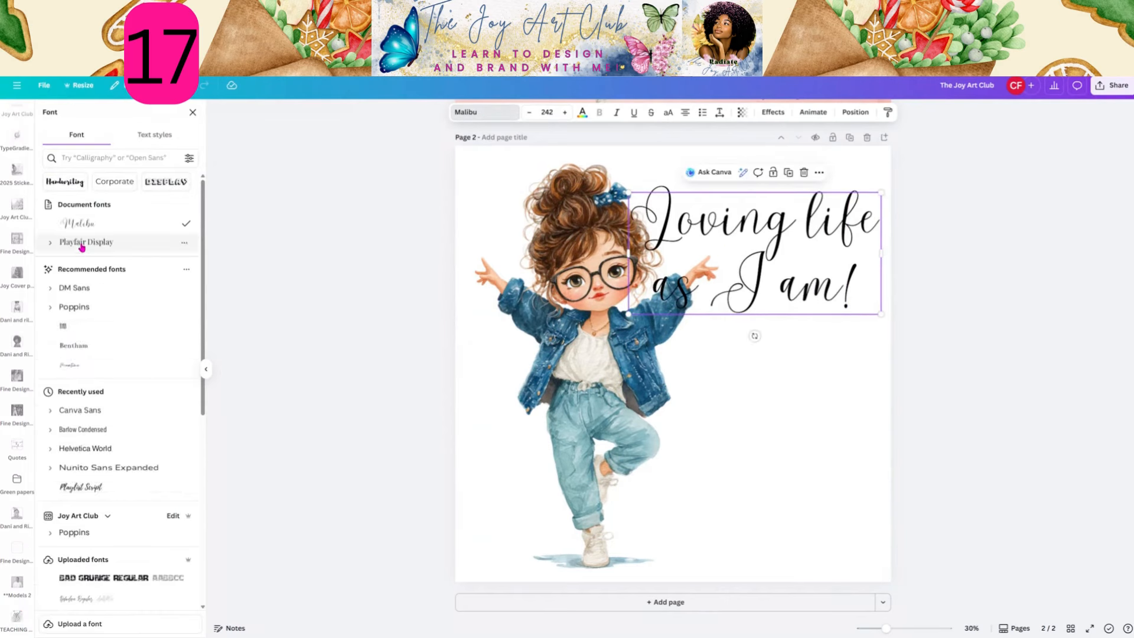
Change the text font to Playfair Display and narrow its box to three lines in the space beside the girl.
click(83, 244)
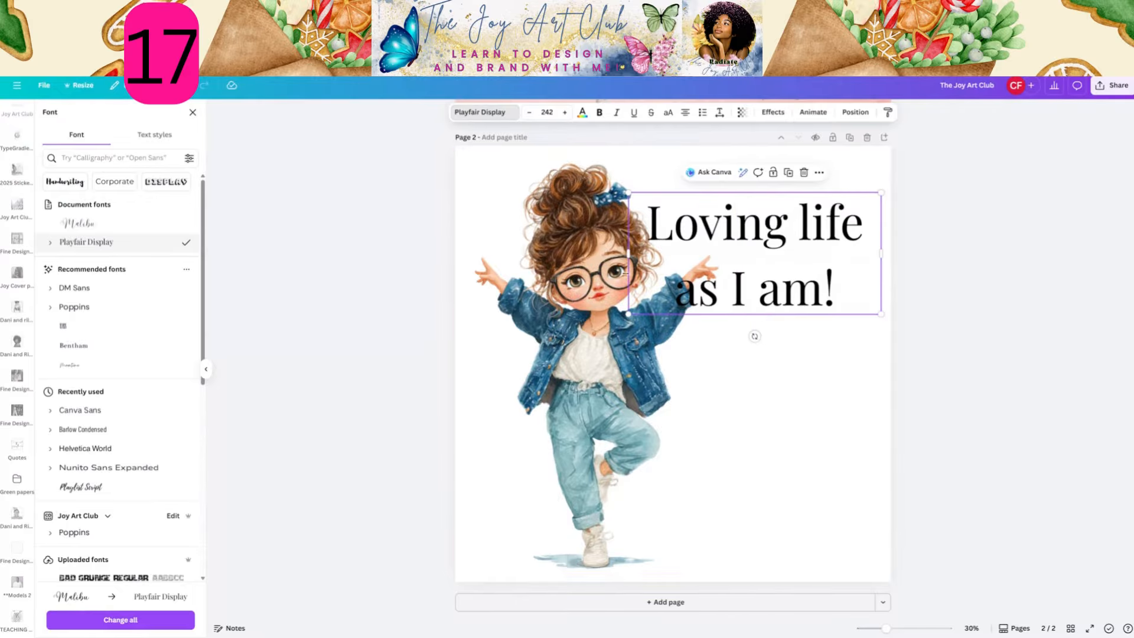
drag(628, 260, 733, 286)
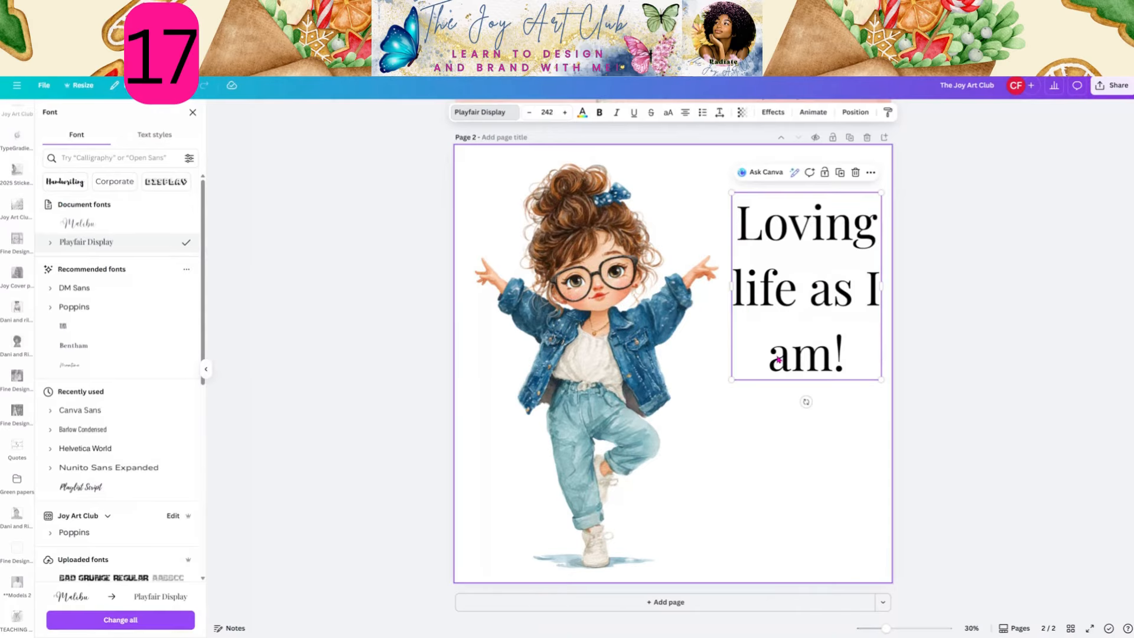
click(724, 344)
mouse_move(814, 360)
mouse_down()
mouse_move(765, 359)
mouse_move(810, 348)
mouse_up()
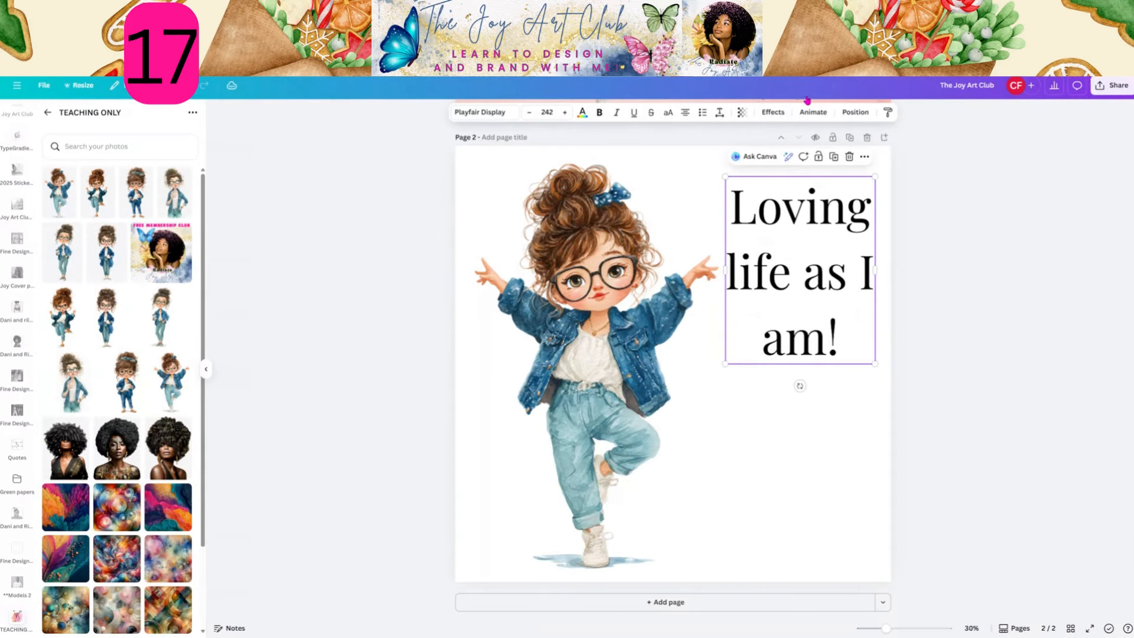
Apply the Outline effect to the text and set the outline color to black.
click(774, 113)
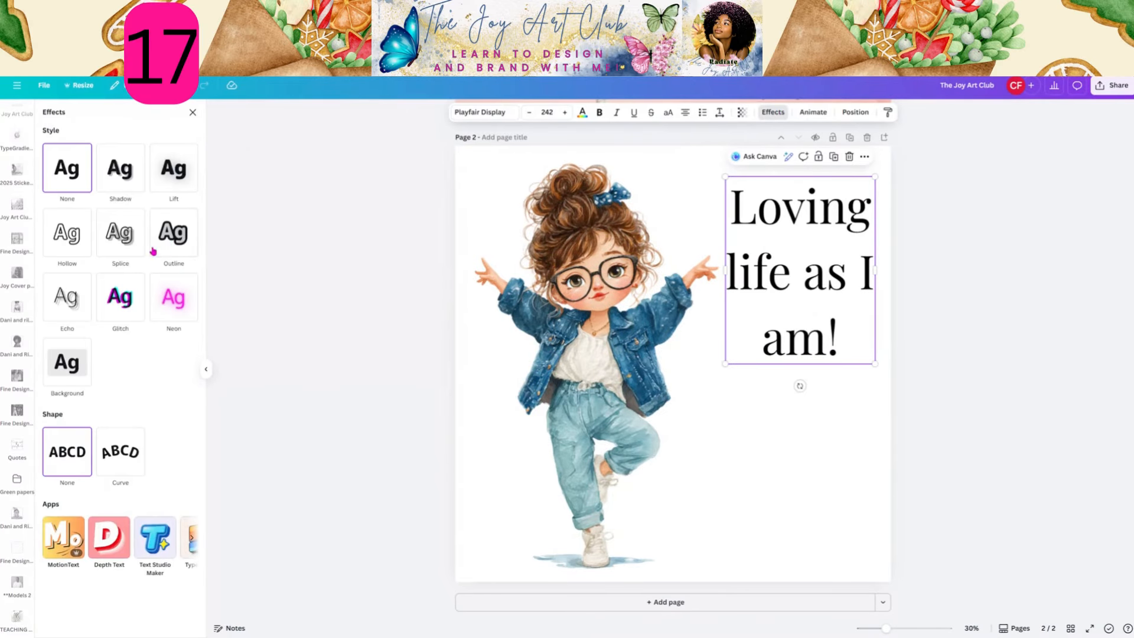
click(153, 251)
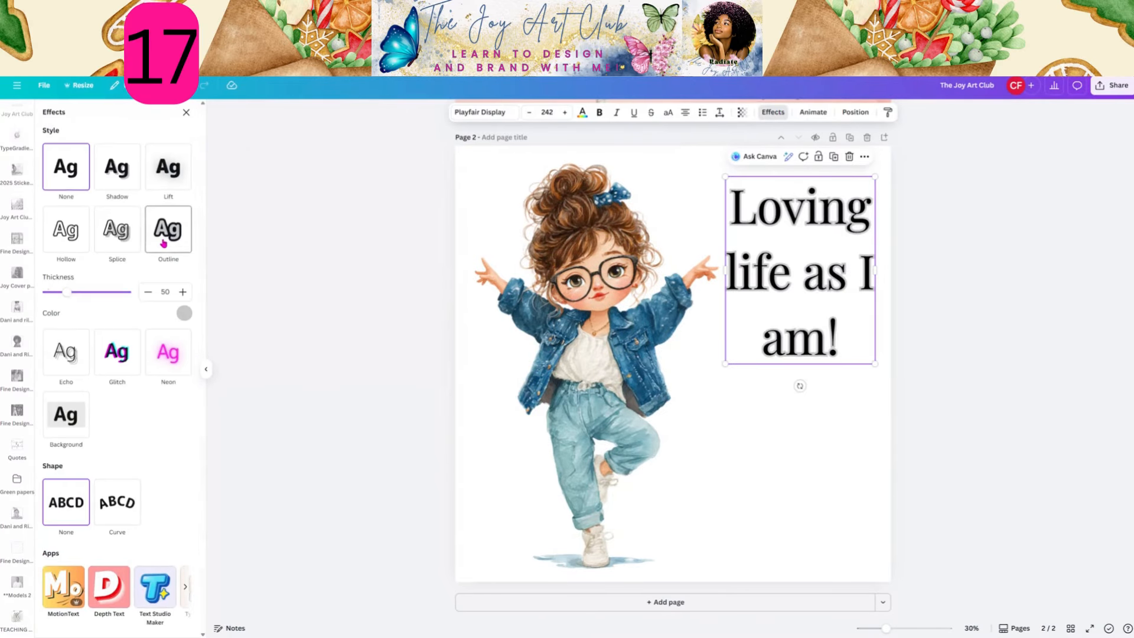
click(184, 313)
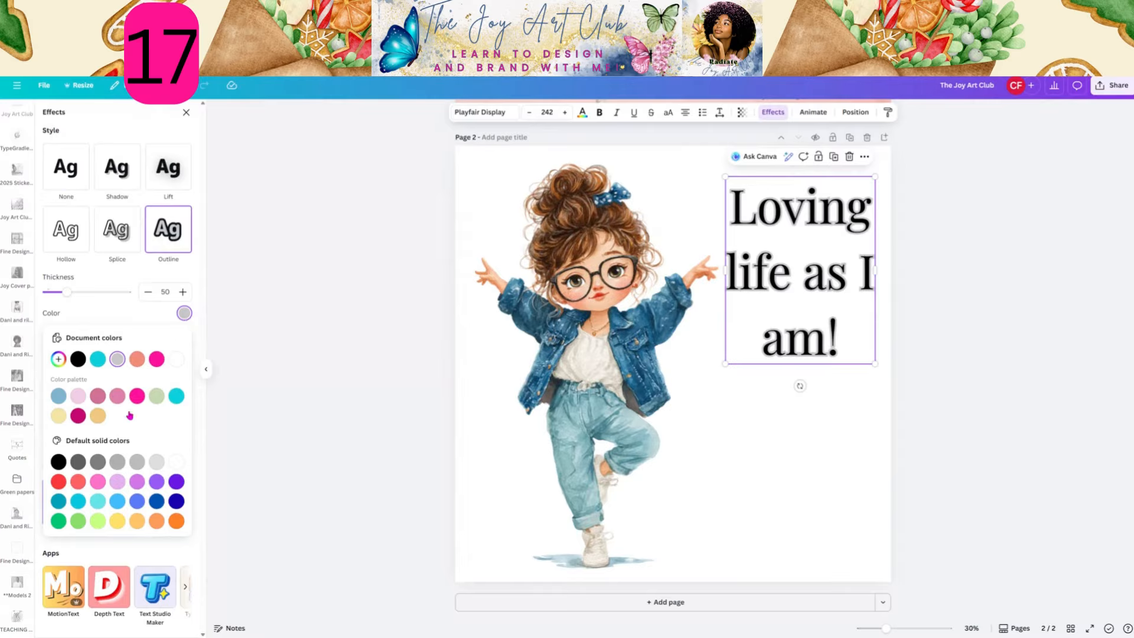
click(77, 360)
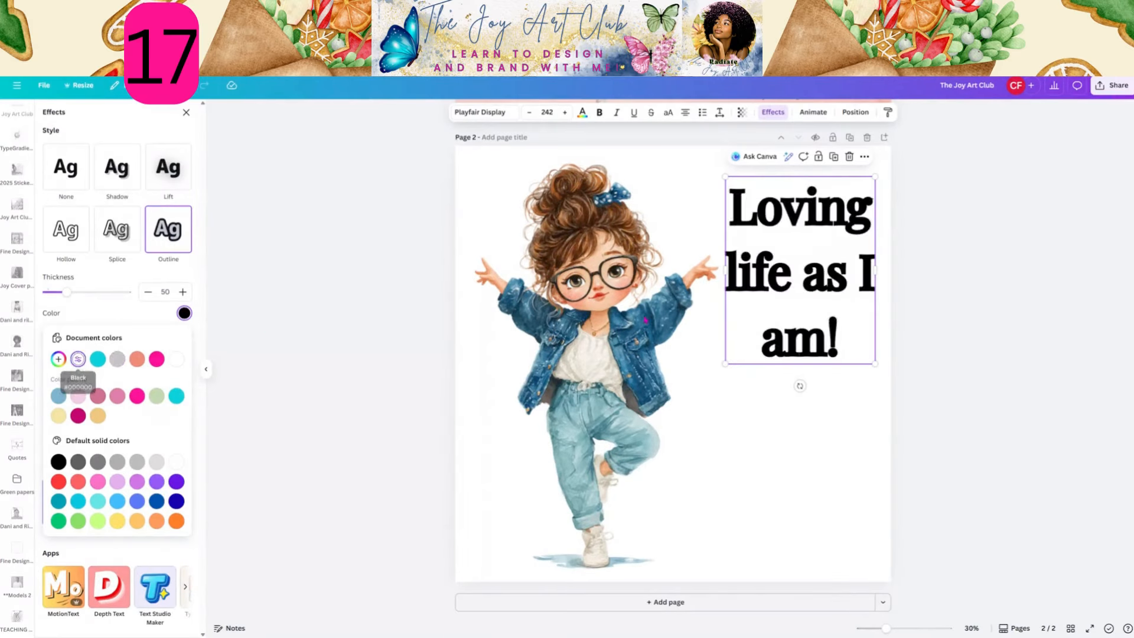
Fill the text with the greyish blue from the photo colors and nudge the text box slightly.
click(583, 113)
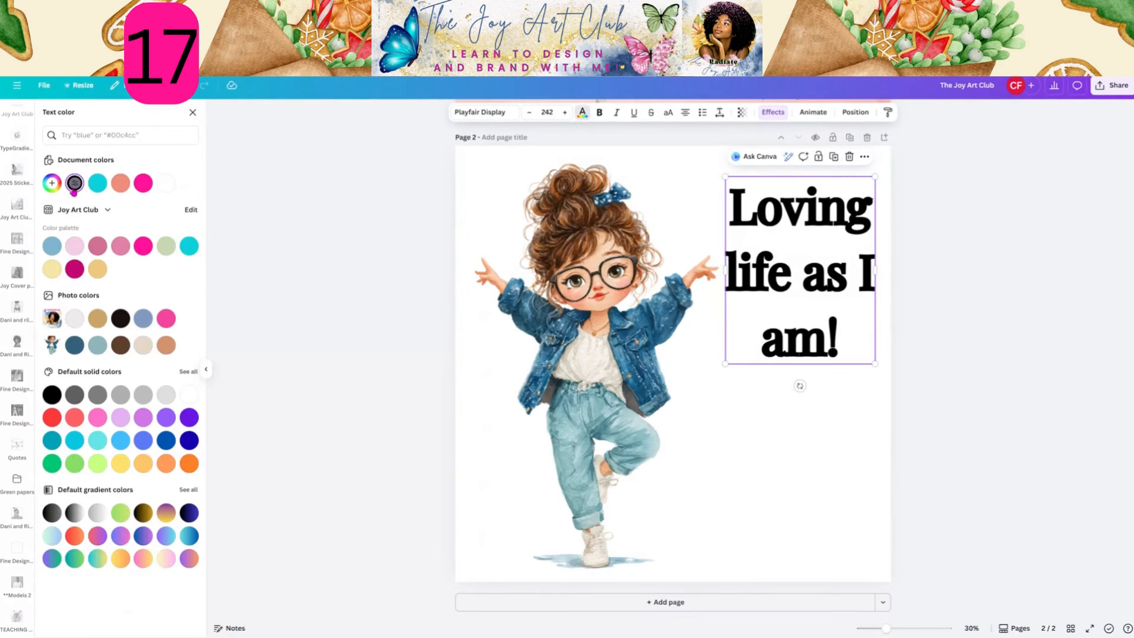
click(144, 320)
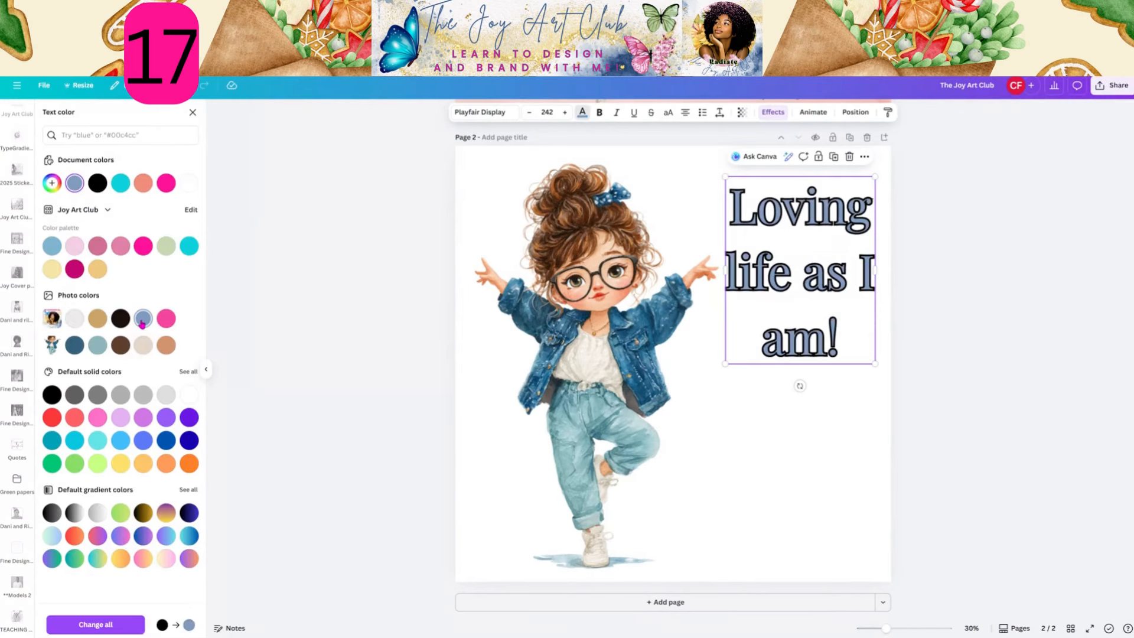
click(779, 453)
drag(789, 329, 788, 326)
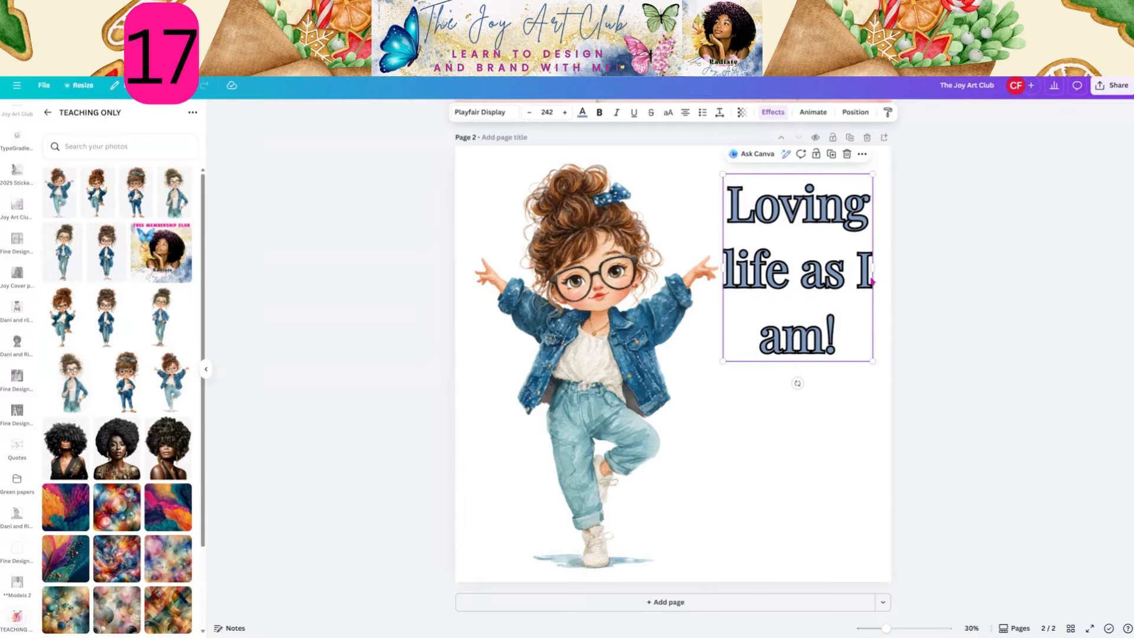
Widen the text box slightly within the page margin and tighten the text's line spacing.
drag(873, 267, 891, 273)
drag(888, 274, 883, 271)
drag(829, 314, 826, 310)
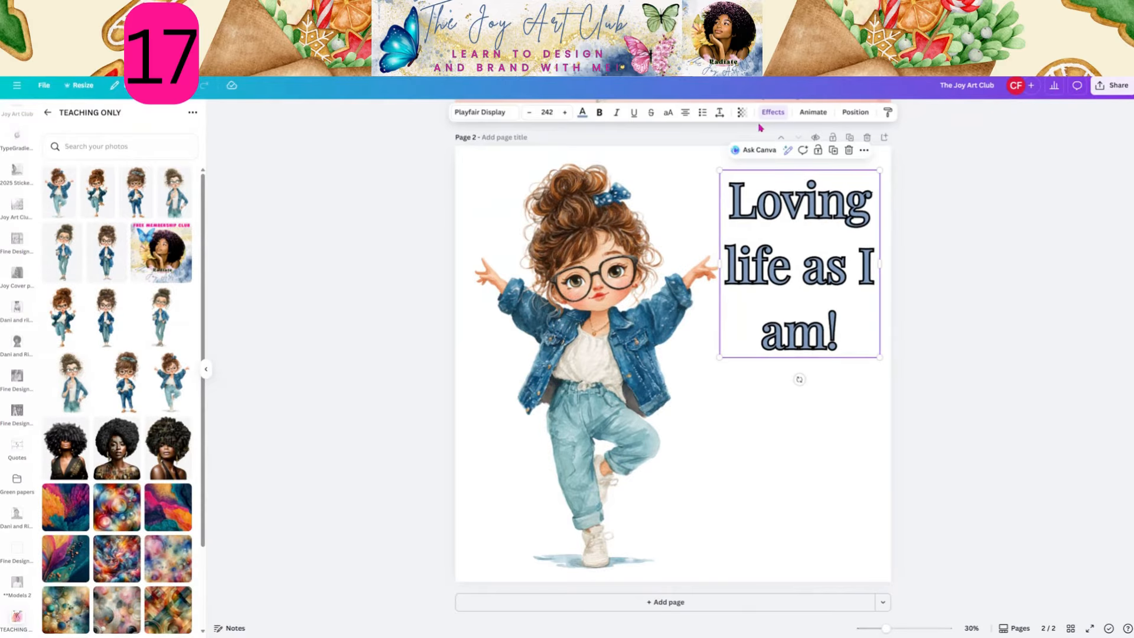
click(720, 113)
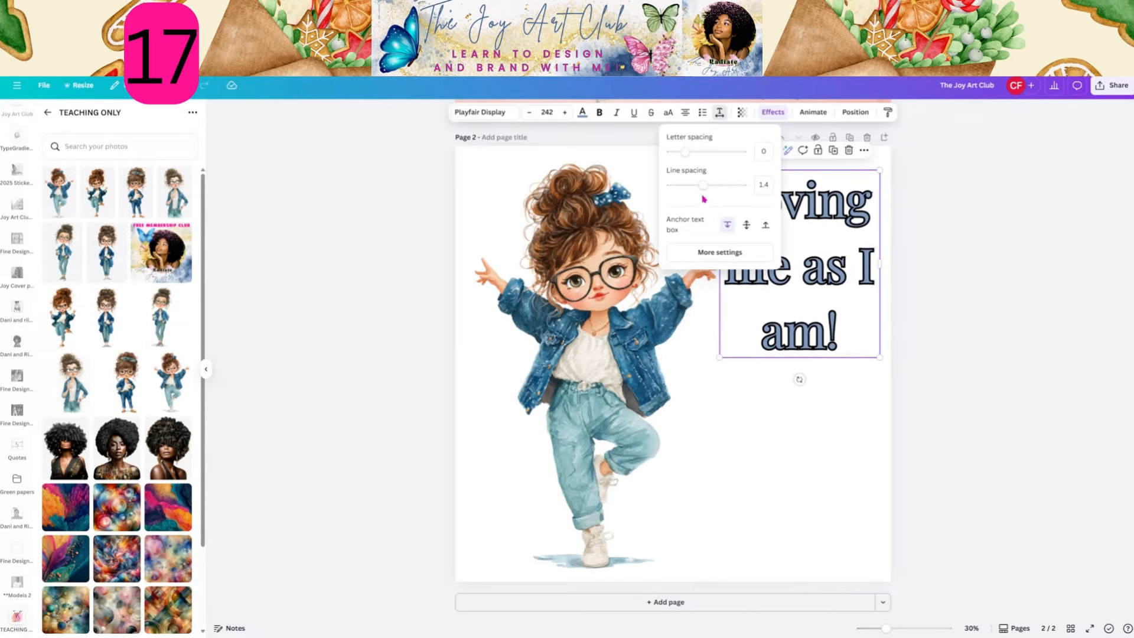
drag(706, 190, 695, 189)
click(789, 407)
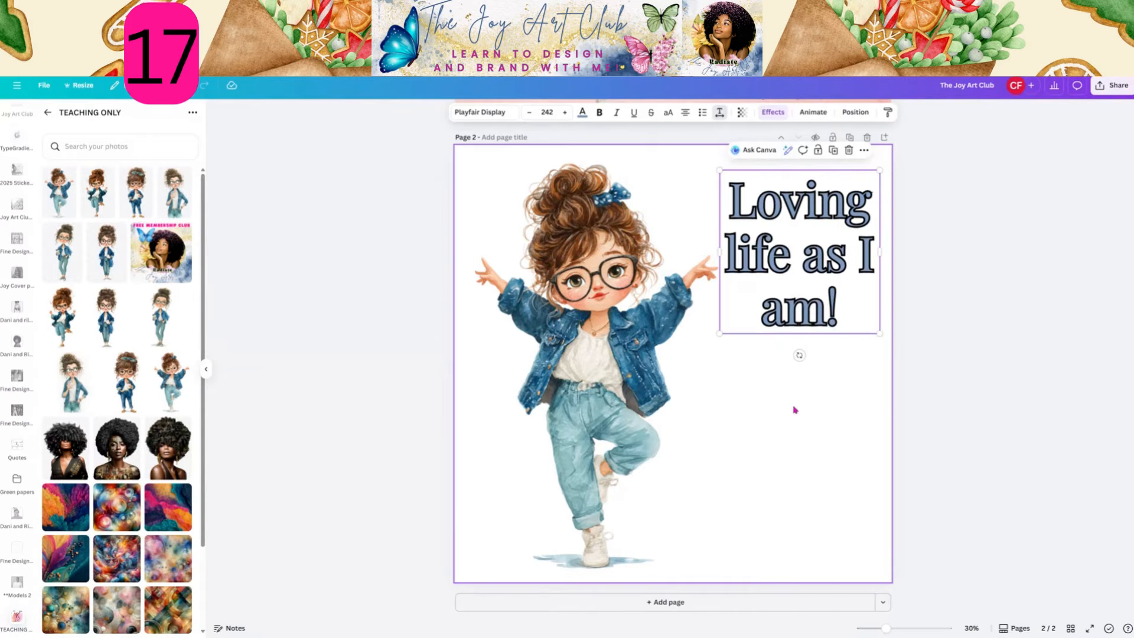
Break the line before "I" so the last line reads "I am!", and move the text up toward the page's upper-right corner.
click(858, 266)
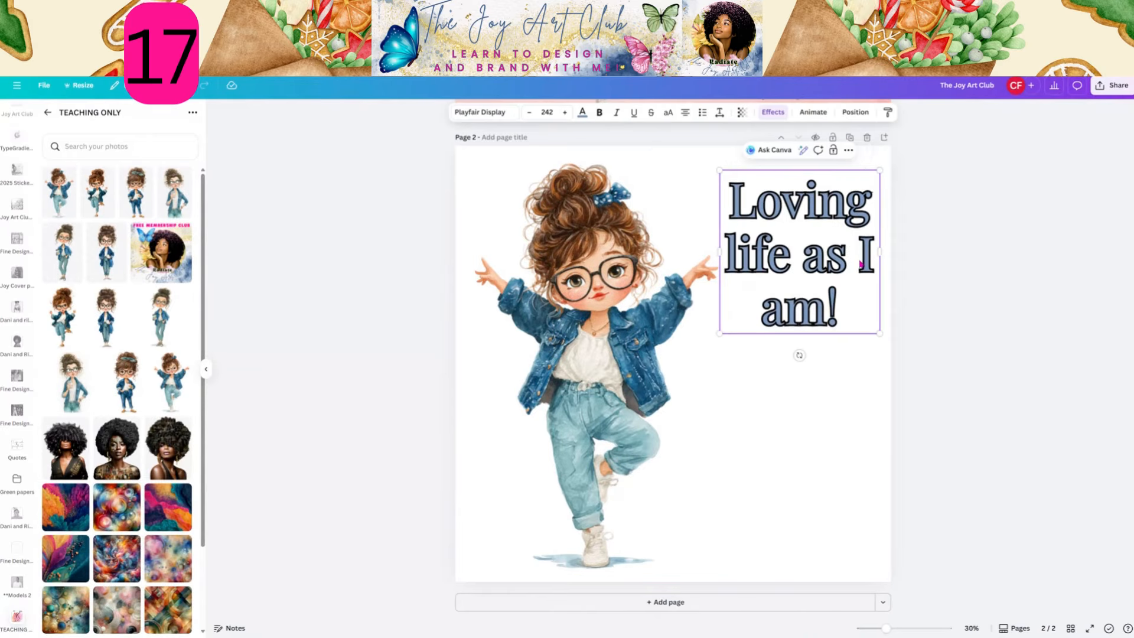
click(843, 405)
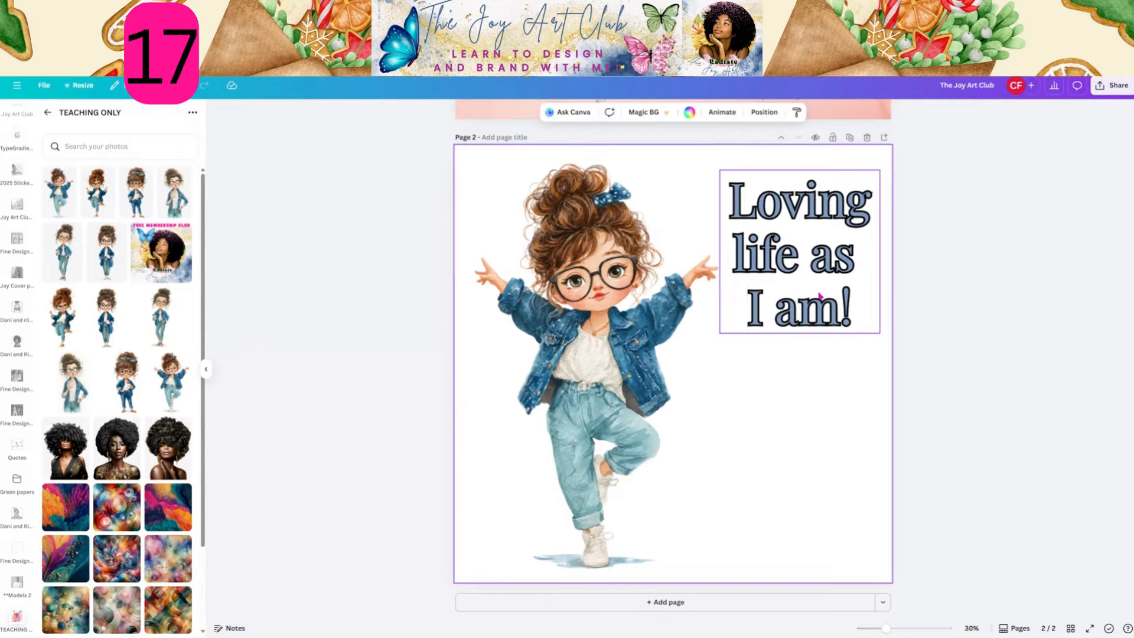
drag(819, 294, 787, 263)
click(838, 402)
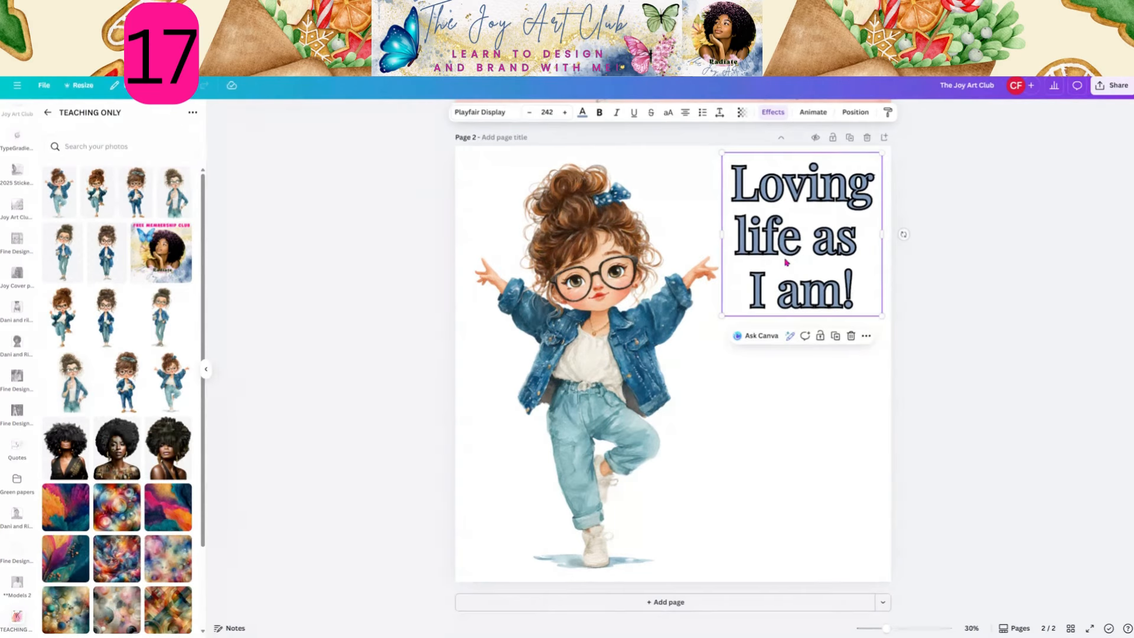
Stretch the text box across nearly the full page width and apply the Curve shape to the text.
drag(721, 234, 455, 232)
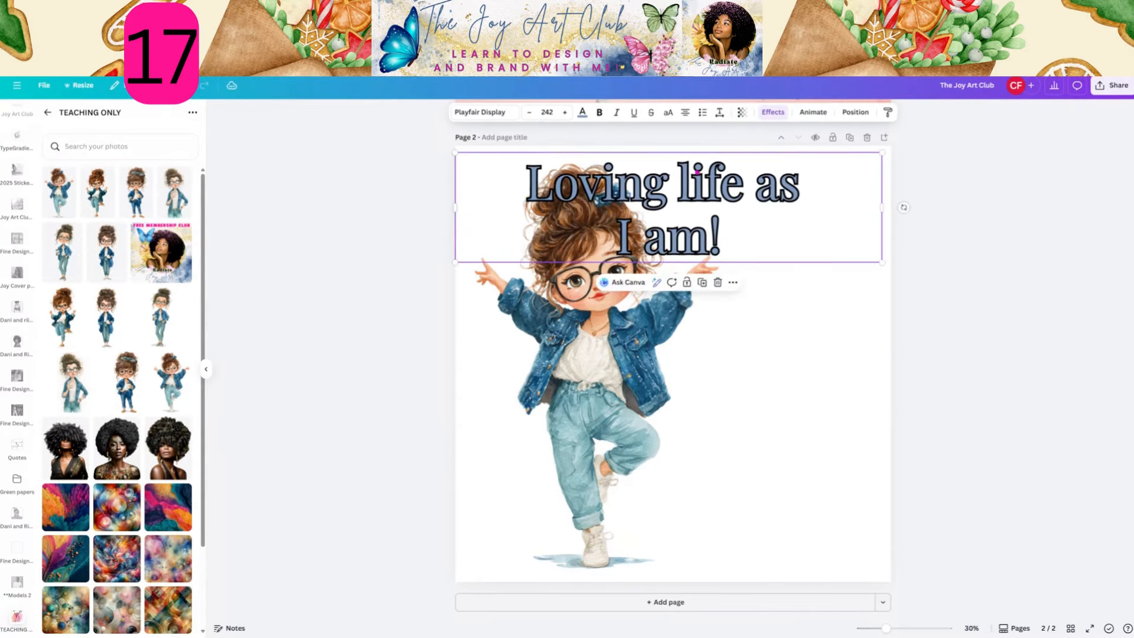
click(774, 113)
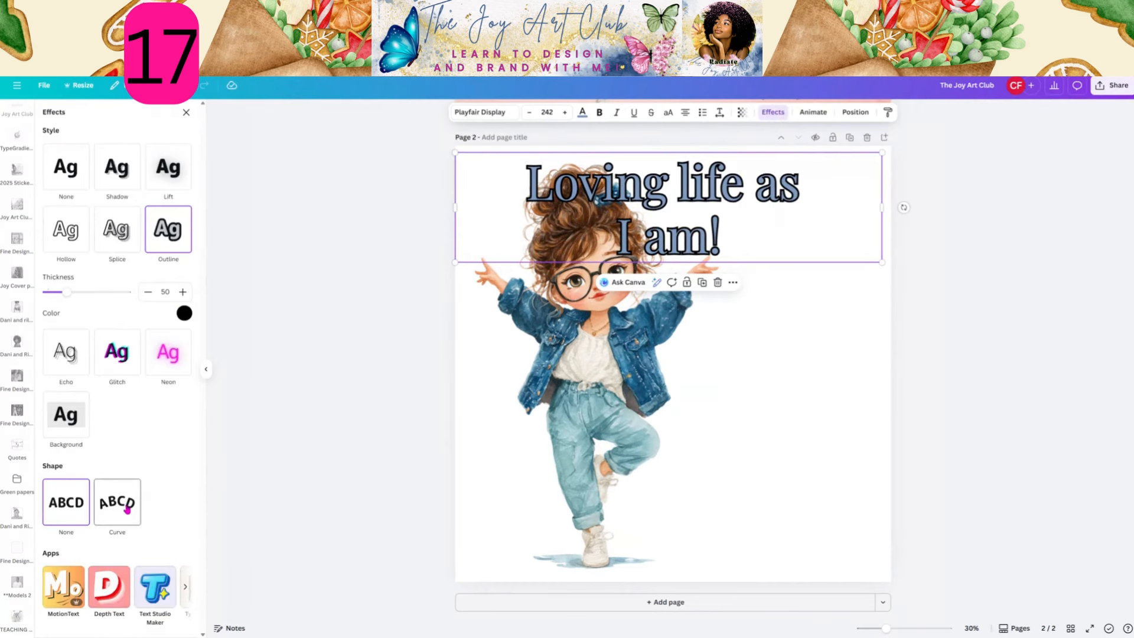
click(127, 510)
Centre the girl clipart beneath the curved text and set the text's curve to 58.
click(605, 457)
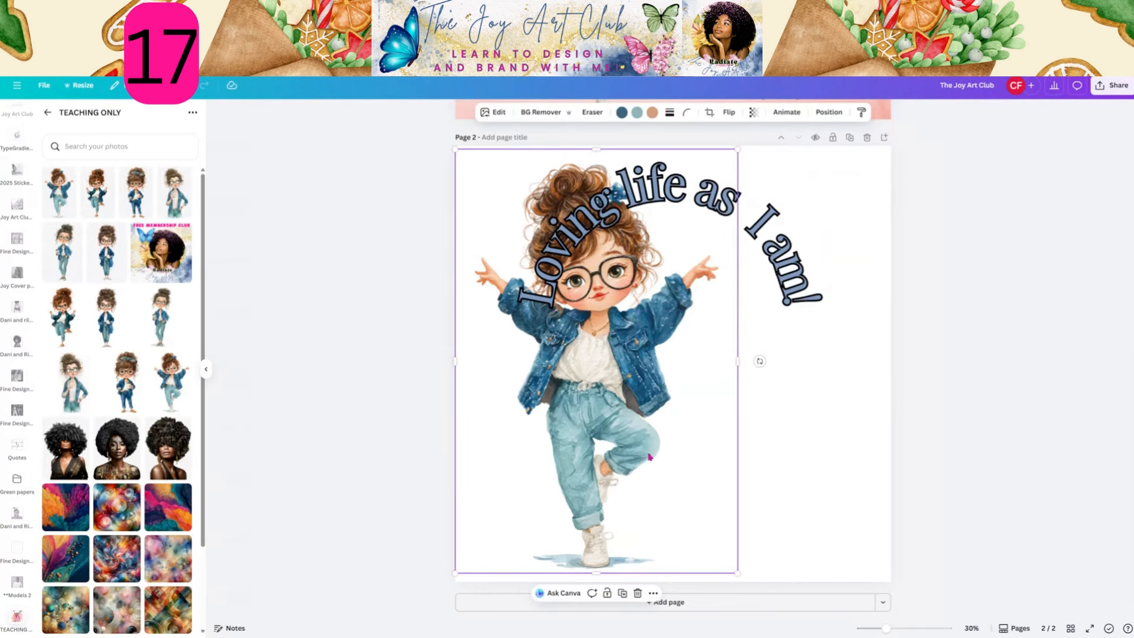
drag(700, 466, 778, 475)
click(825, 297)
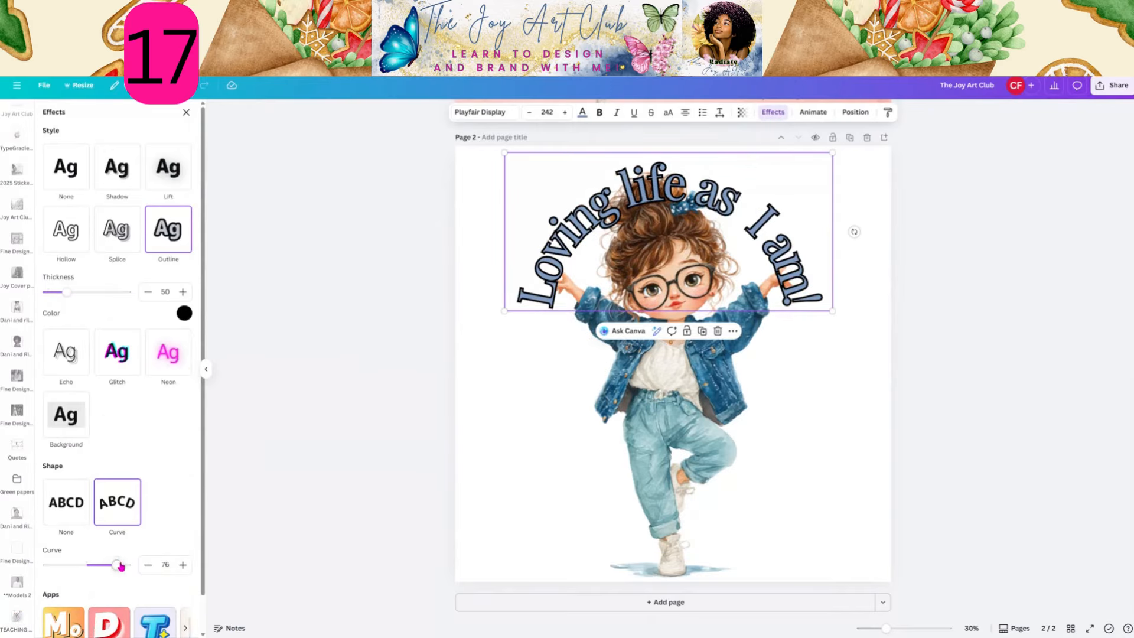
drag(120, 565, 110, 568)
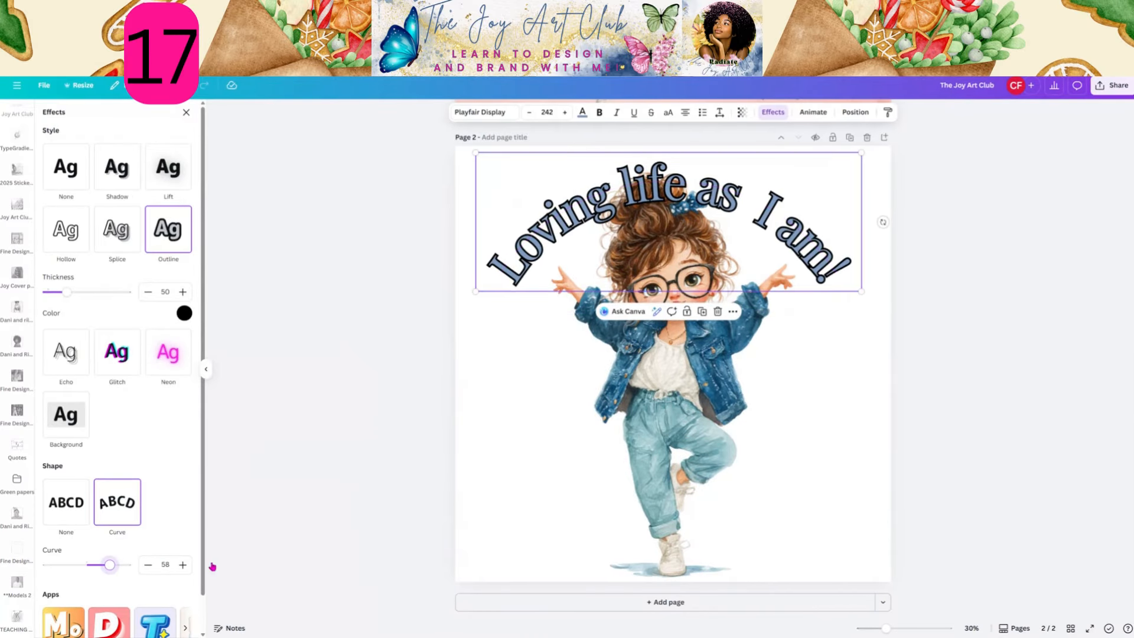
Shrink the girl clipart to fit under the text arch and recentre it on the page.
click(670, 432)
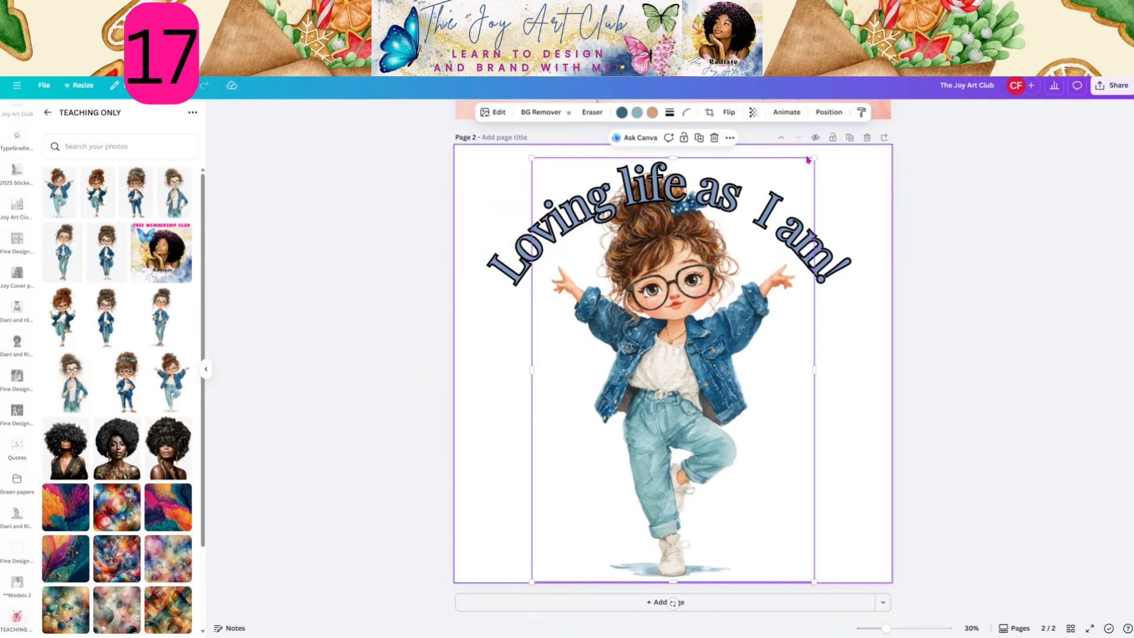
drag(814, 159, 796, 222)
drag(658, 406, 677, 405)
click(923, 412)
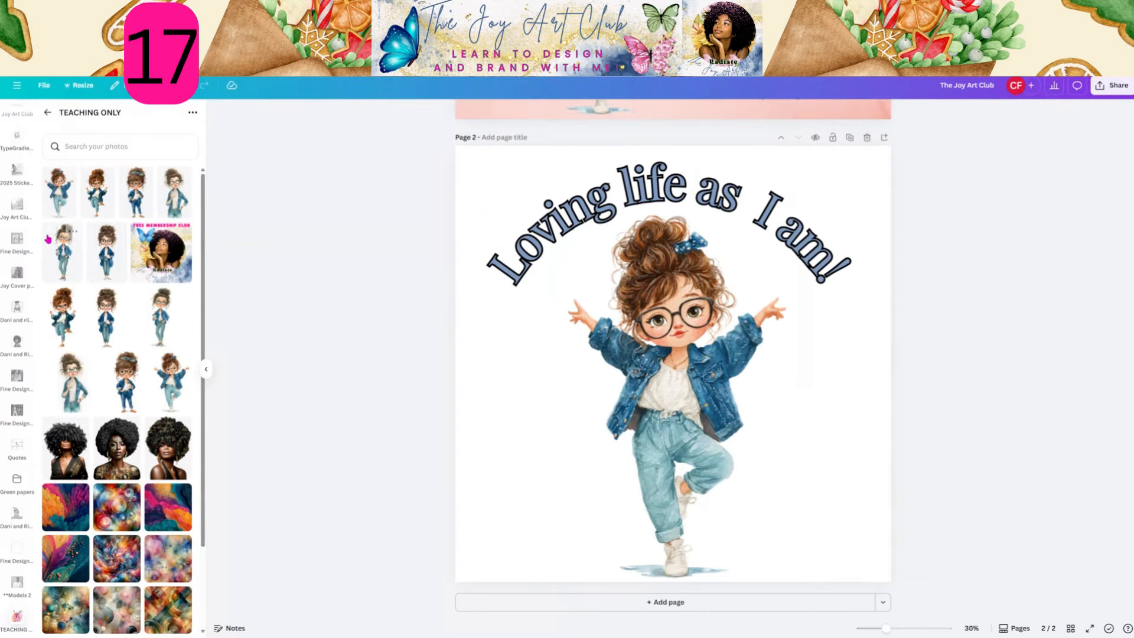
Search the elements library for "pink watercolor" and show all matching graphics.
scroll(23, 184, up, 8)
scroll(17, 366, up, 5)
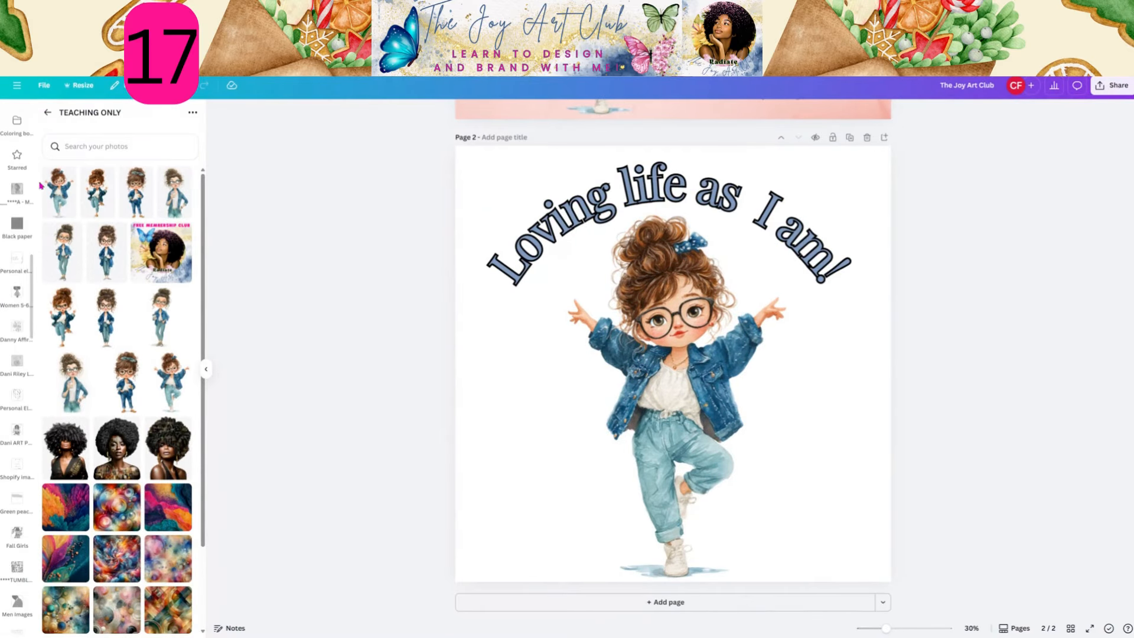
scroll(3, 238, up, 8)
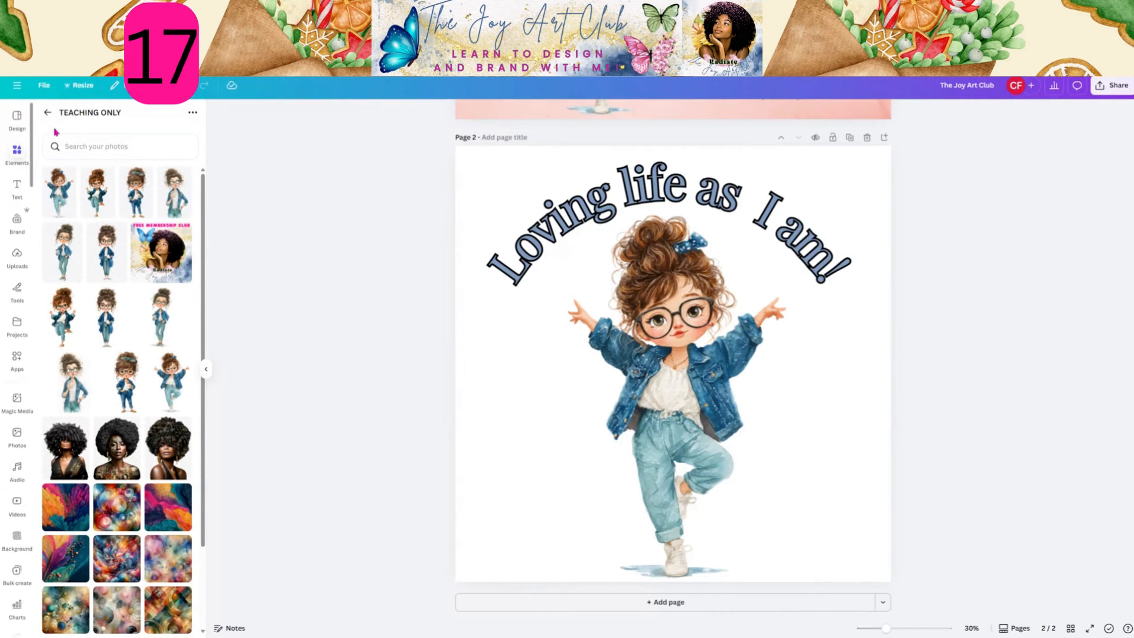
click(17, 153)
click(81, 120)
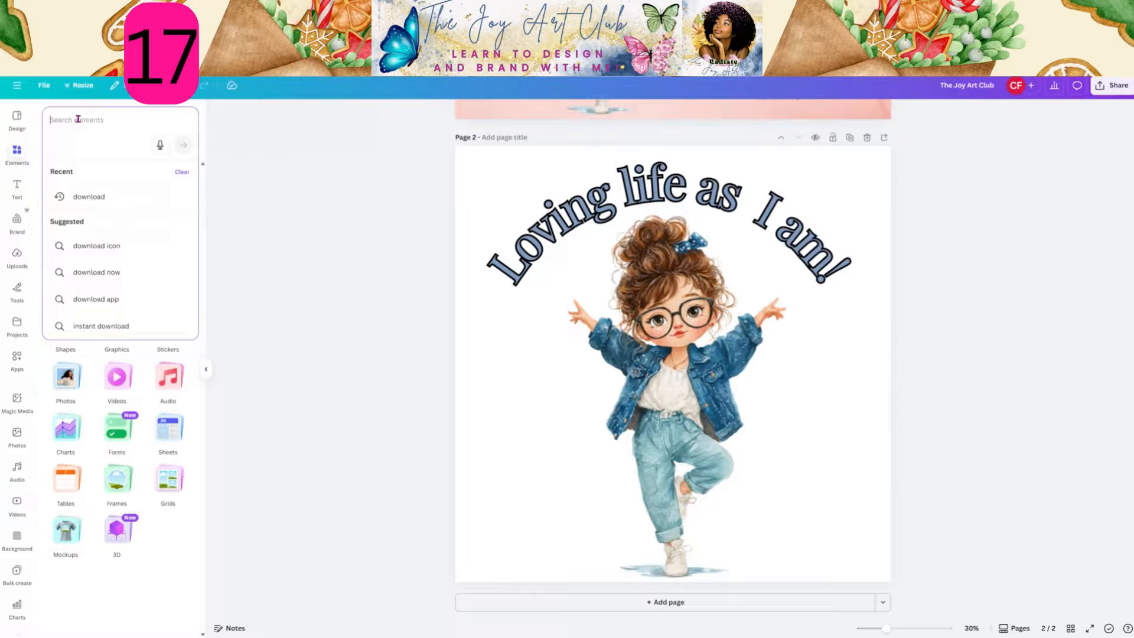
text(pink waterco)
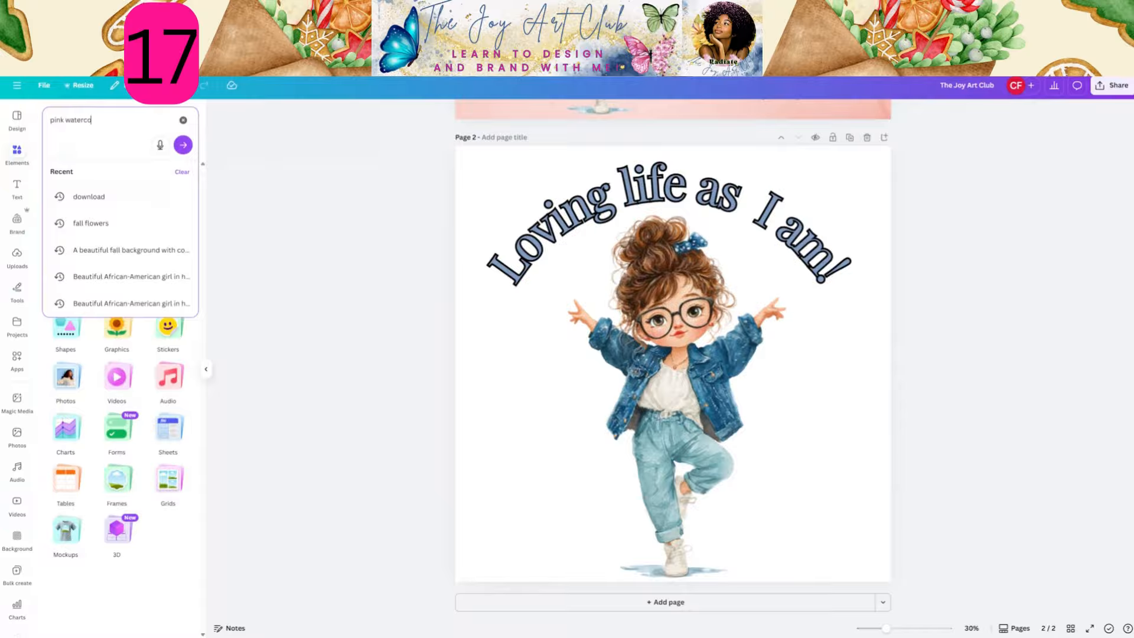
text(lor)
key(Return)
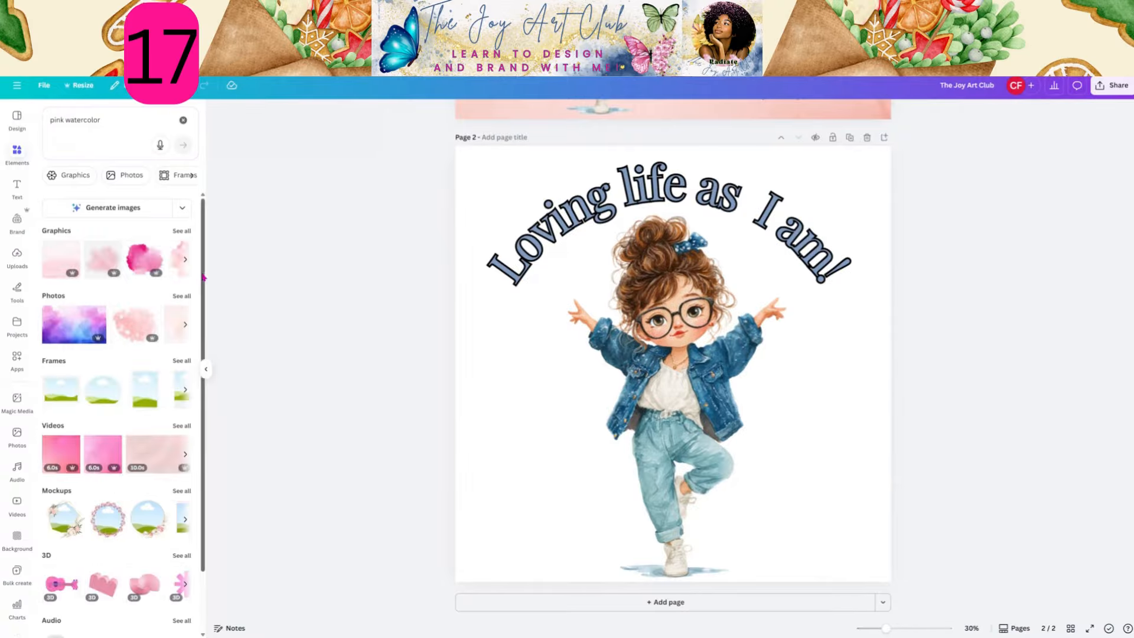
click(182, 231)
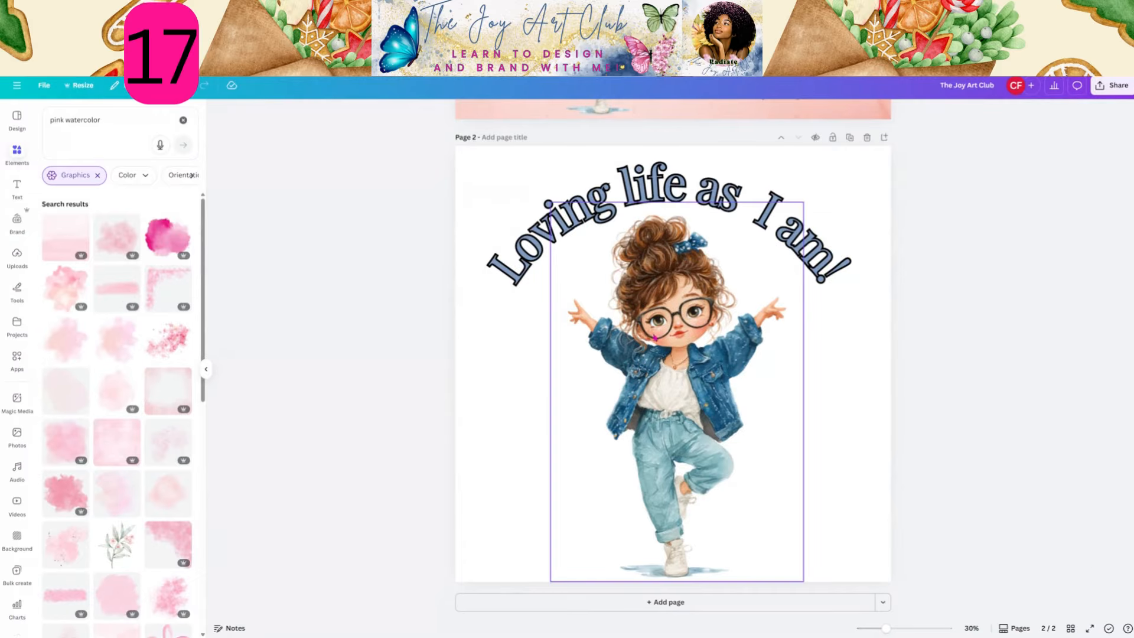
Change the graphics search to "beige watercolor" and add a soft peach watercolor splash to page 2.
double_click(57, 120)
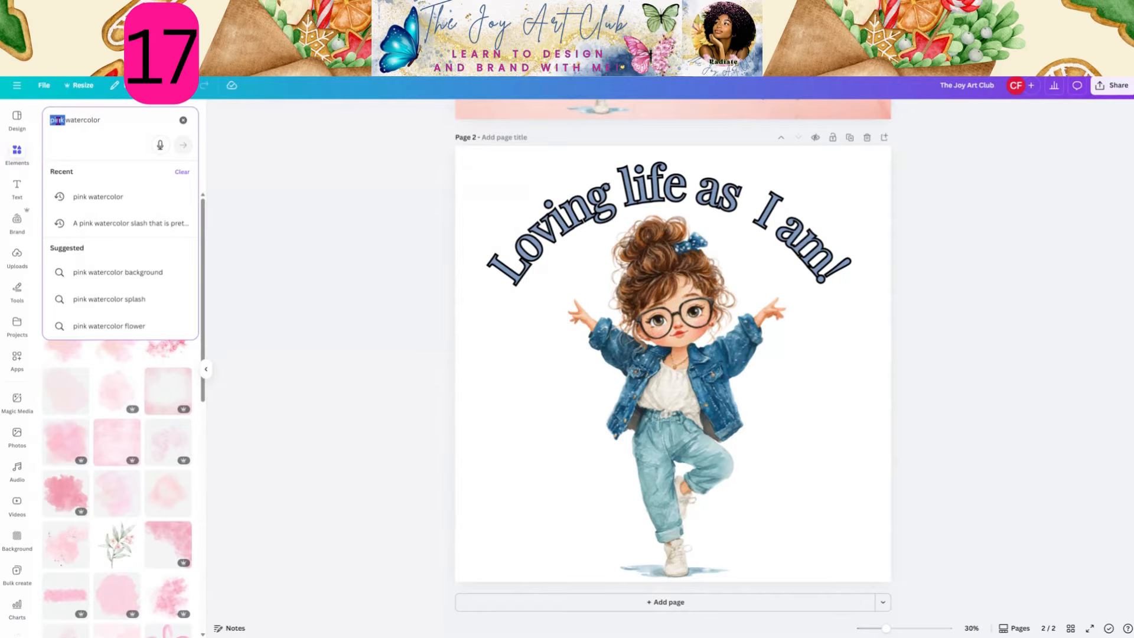
text(beig)
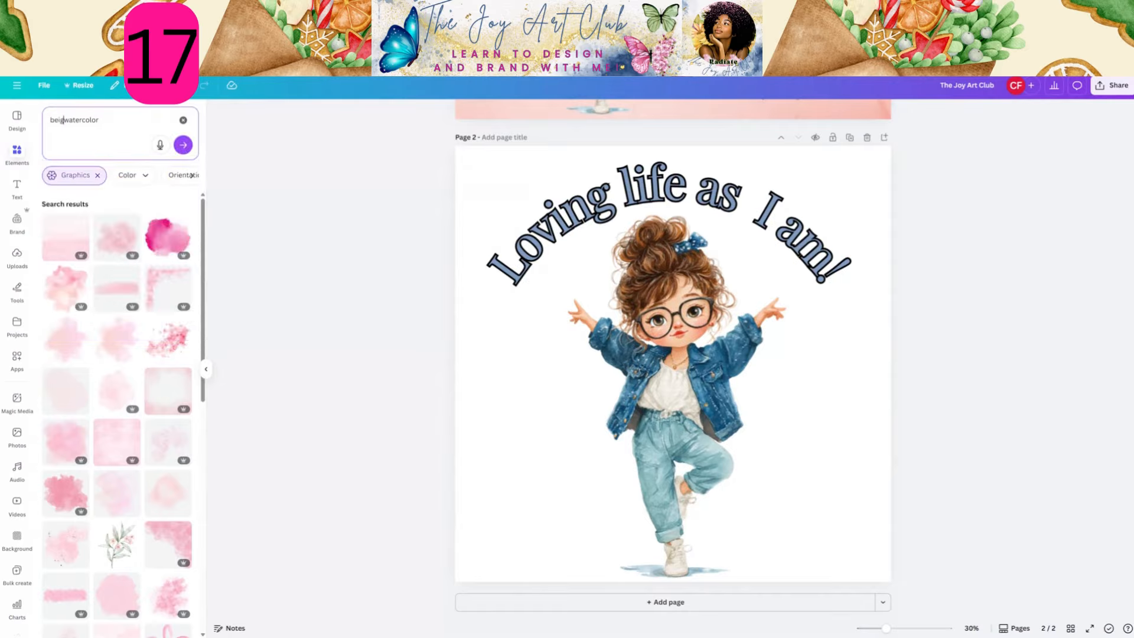
text(e)
key(Return)
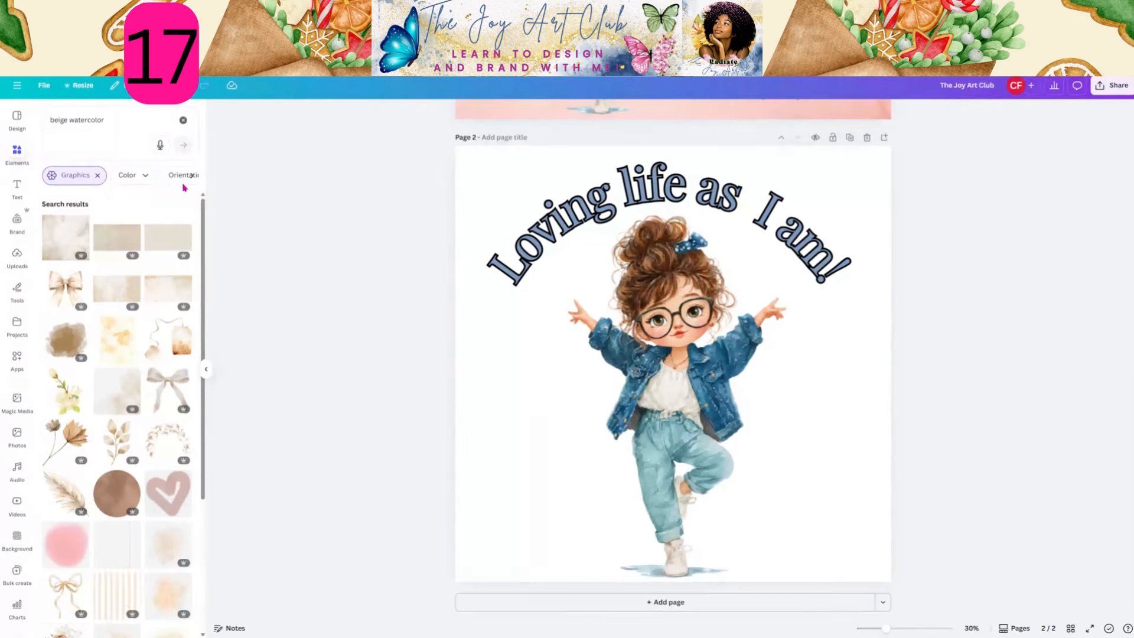
scroll(124, 461, down, 4)
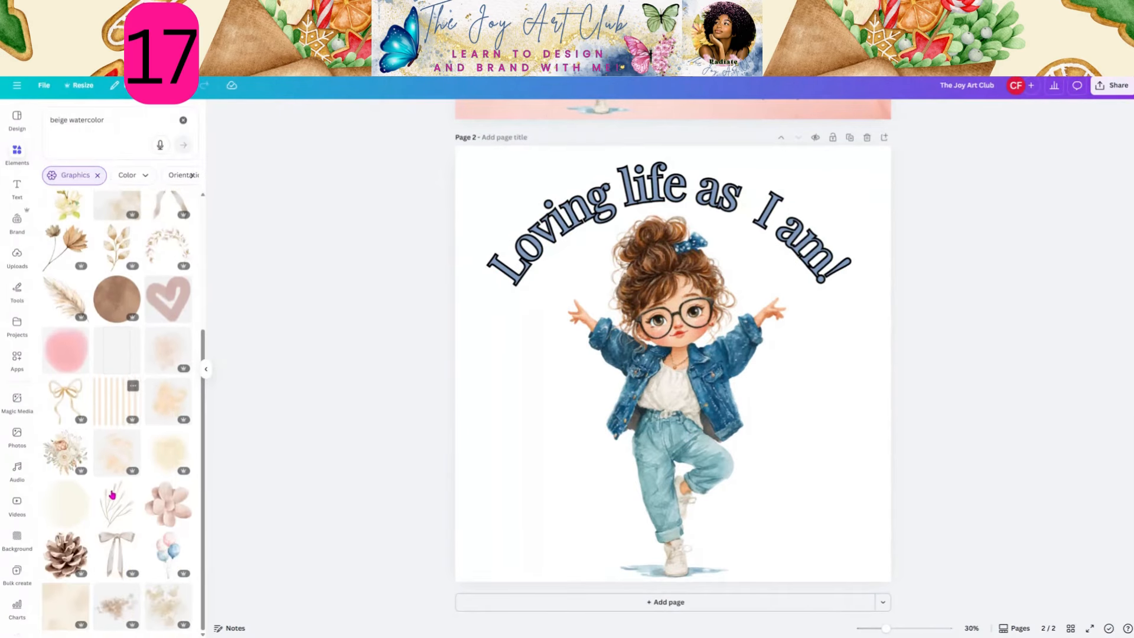
click(175, 455)
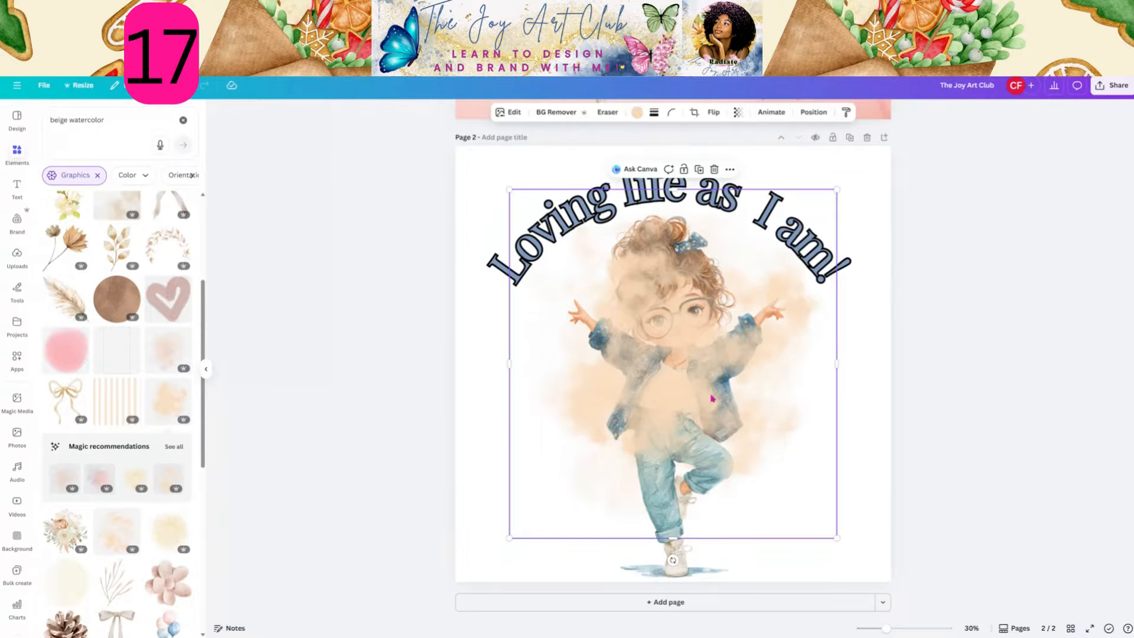
Enlarge the peach splash to about 2451 × 2611 px, align it with the page's bottom edge, and layer it behind the girl.
drag(708, 397, 670, 441)
drag(795, 233, 833, 212)
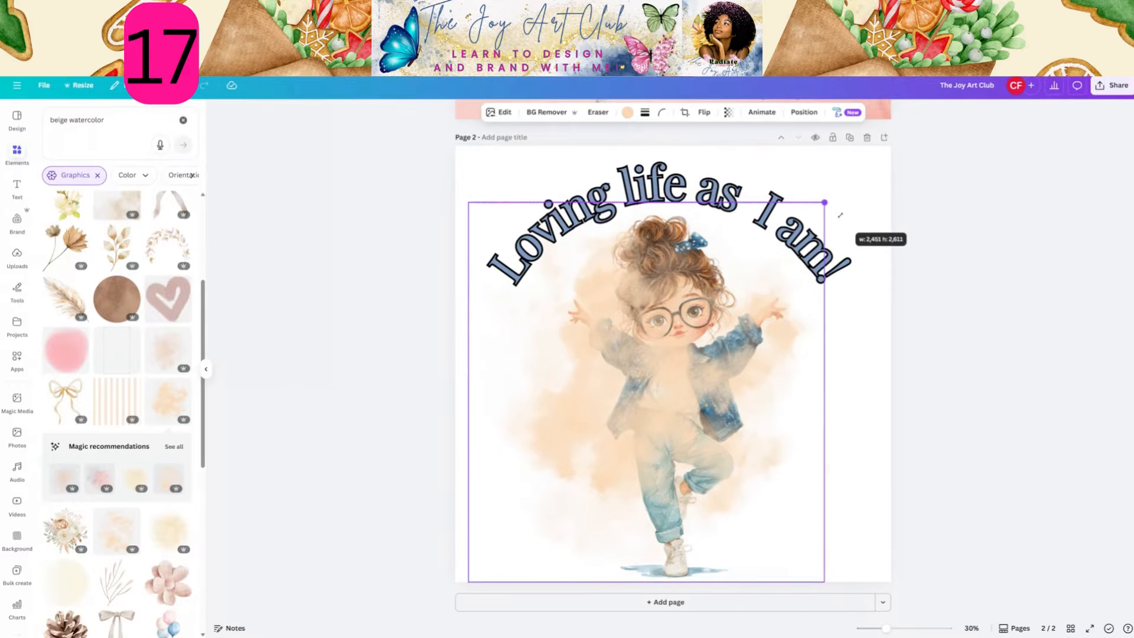
click(805, 112)
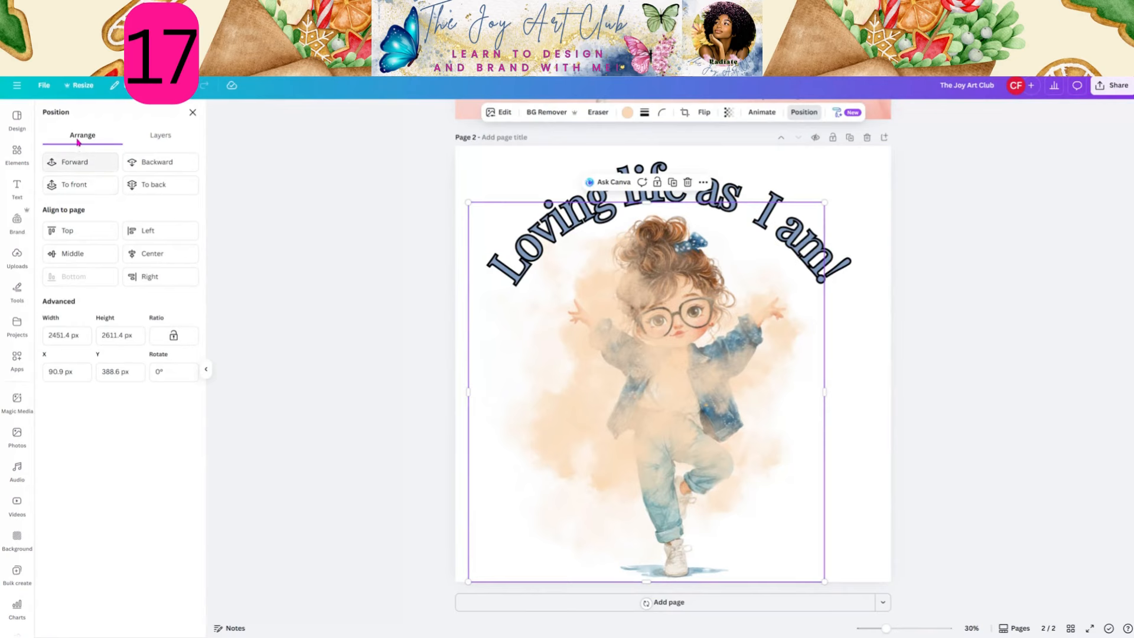
click(160, 135)
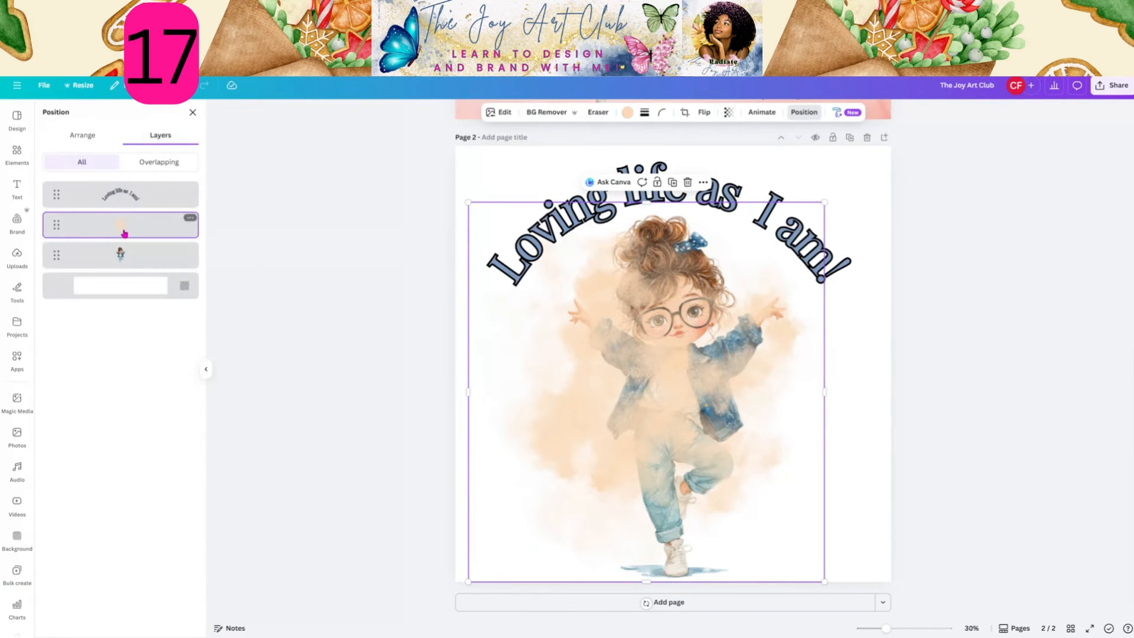
drag(124, 234, 89, 266)
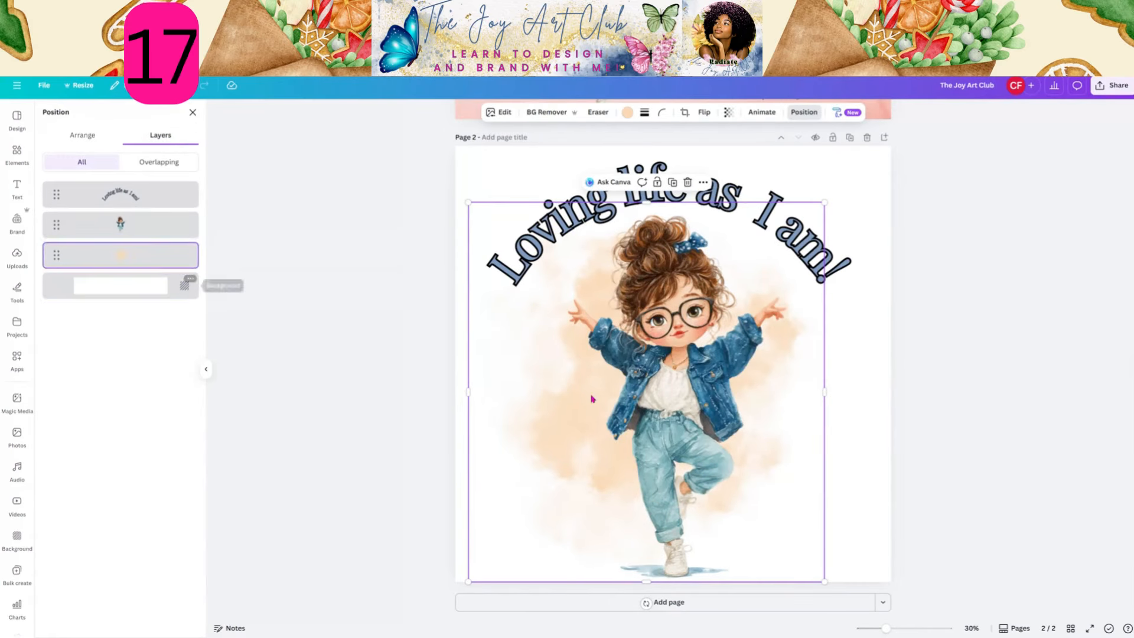
click(82, 136)
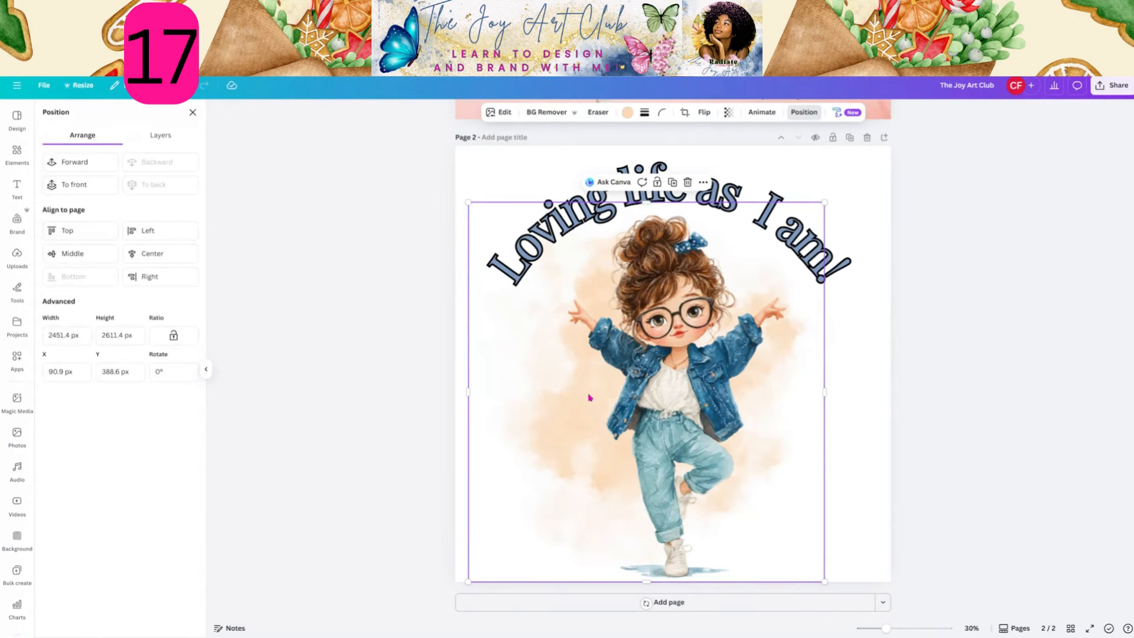
click(159, 135)
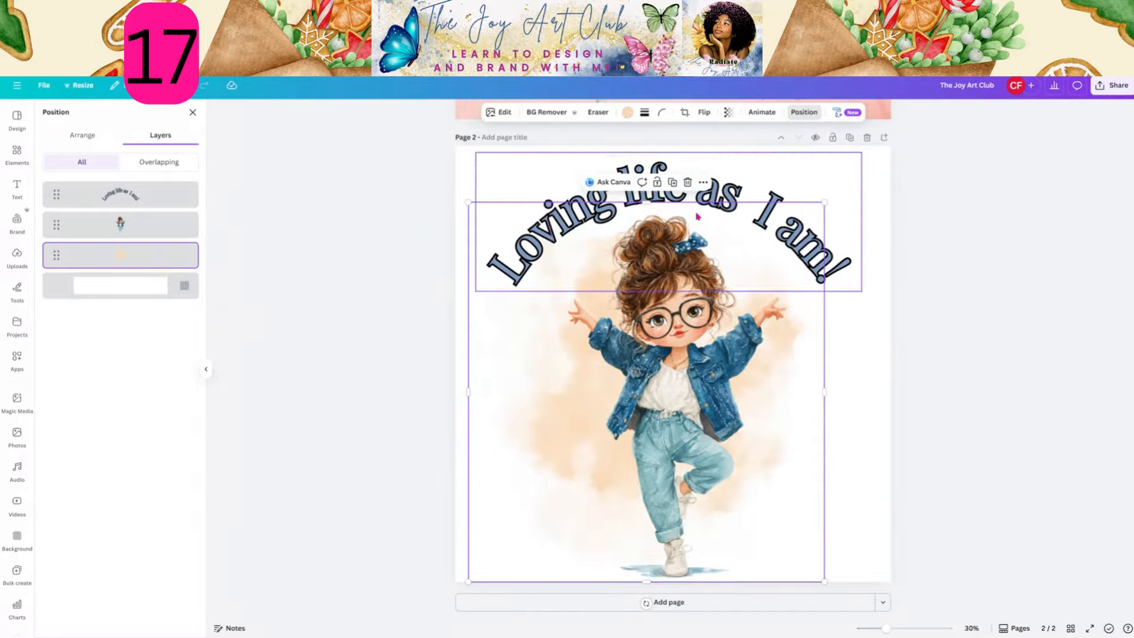
Duplicate the peach splash behind the girl, offset the copy to the right, and shift the original left to widen the backdrop.
key(ctrl+d)
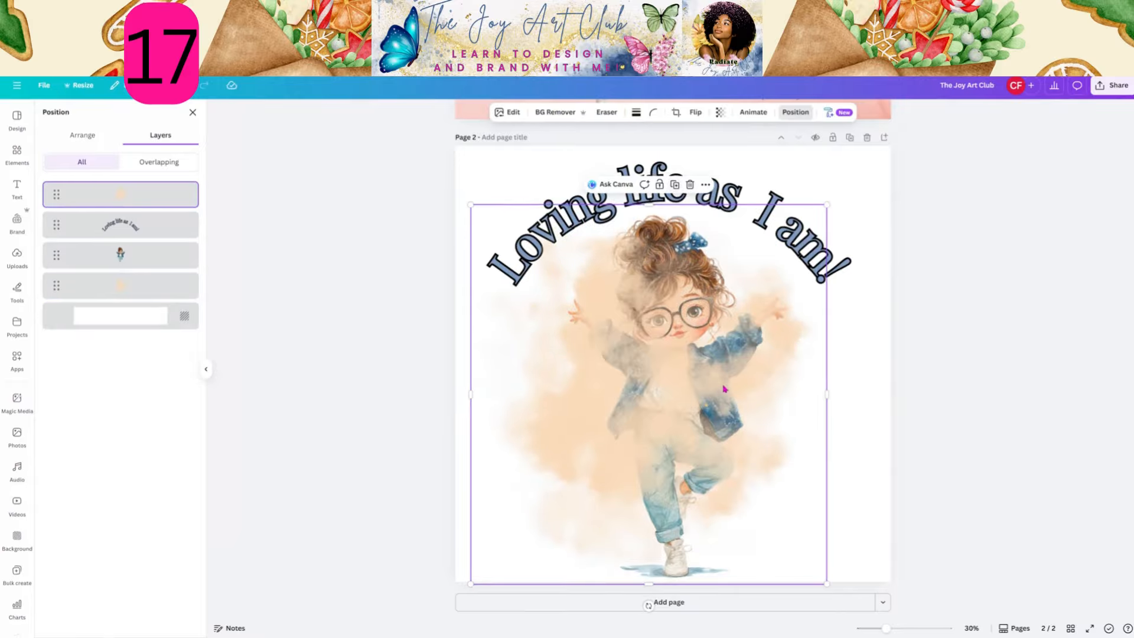
drag(724, 389, 801, 377)
drag(127, 193, 133, 263)
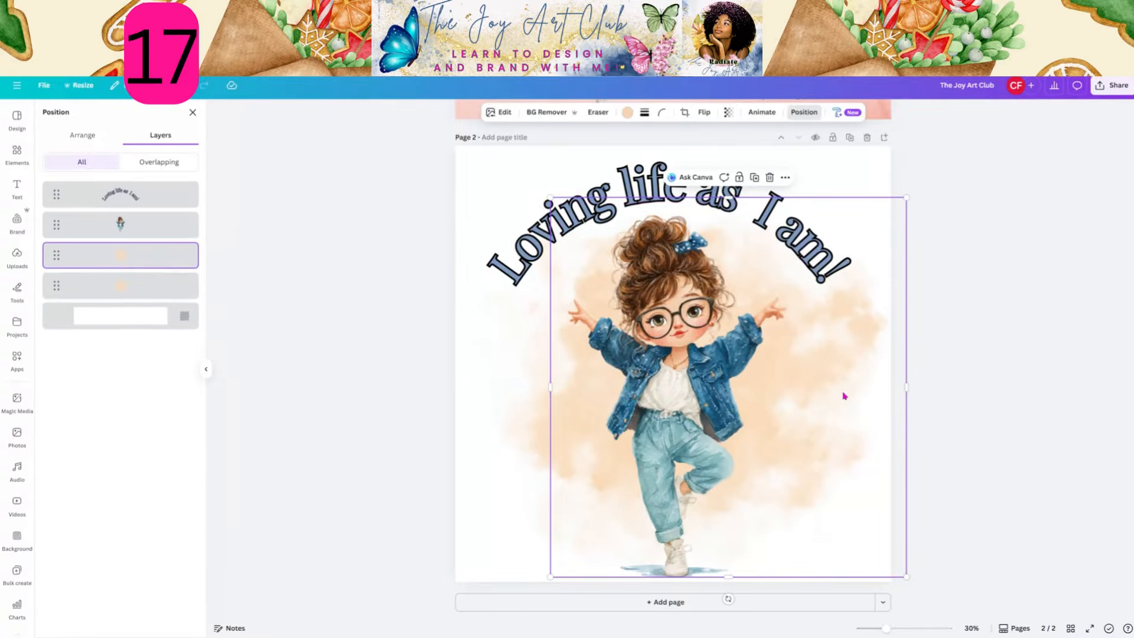
drag(843, 392, 817, 394)
click(481, 425)
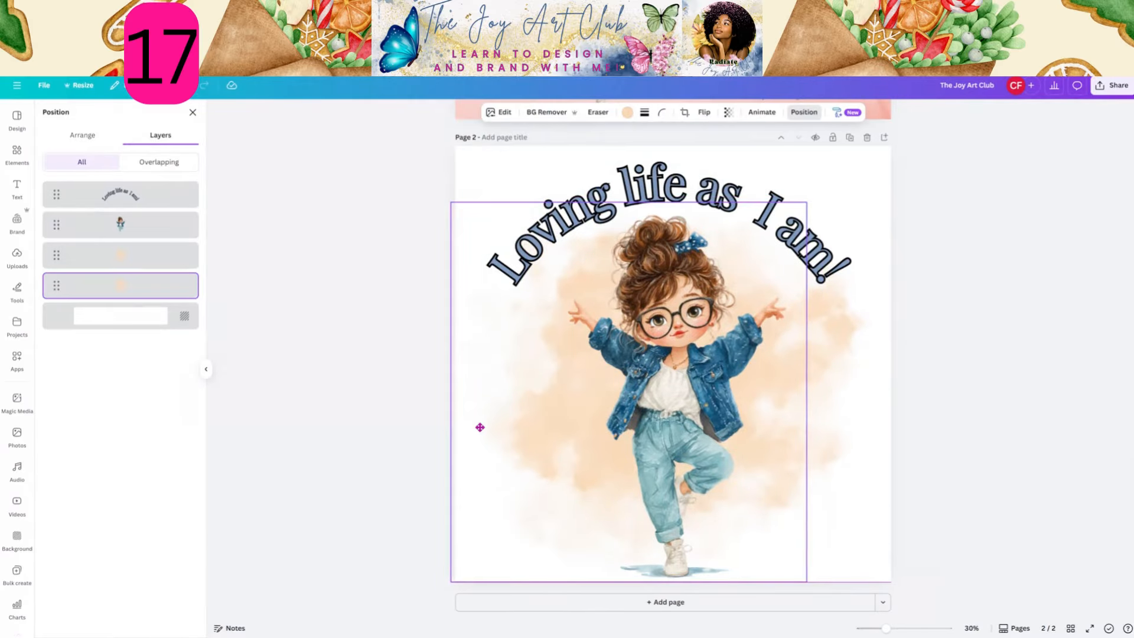
Search for "gold speckles", try an enlarged gold splatter graphic over the lower page, and delete it.
click(16, 155)
triple_click(85, 119)
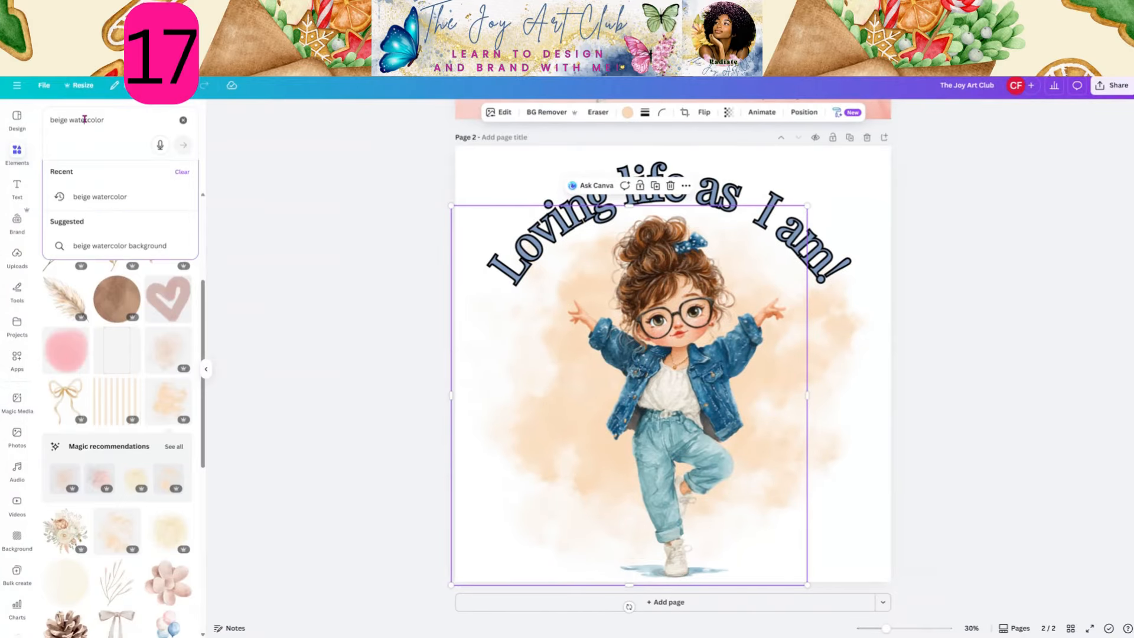
text(gold spec)
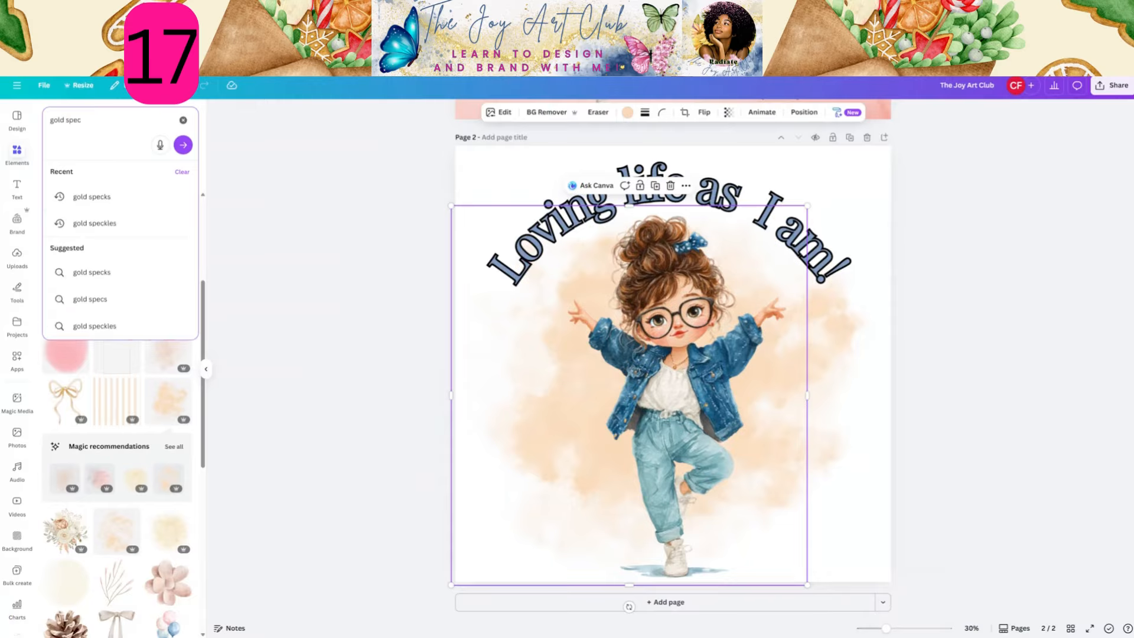
text(kles)
key(Return)
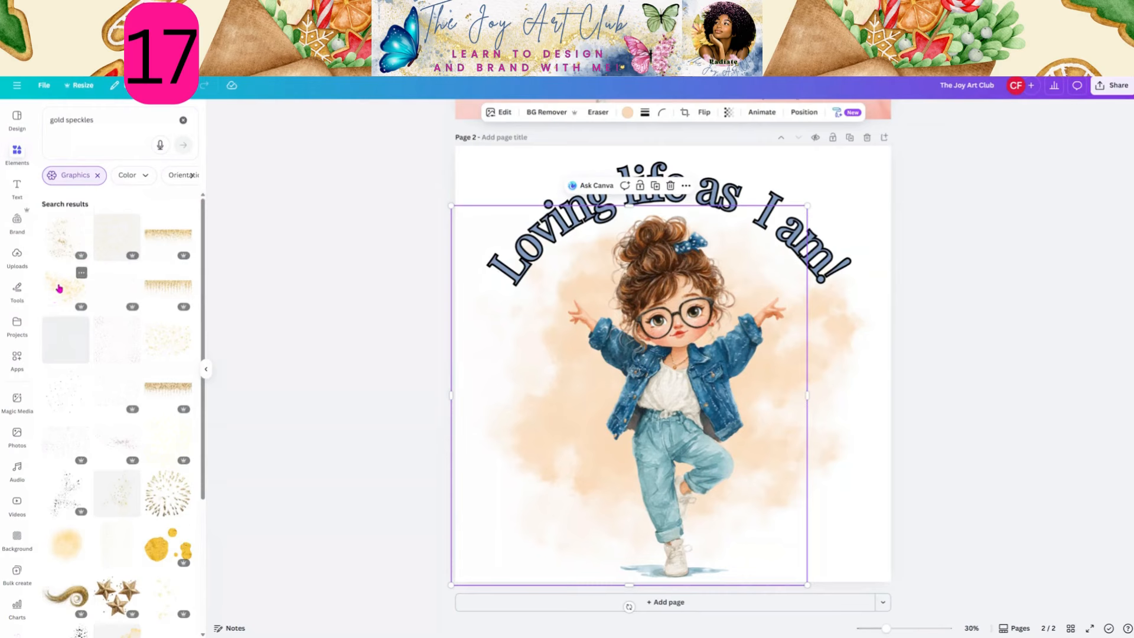
click(64, 290)
drag(663, 380, 625, 472)
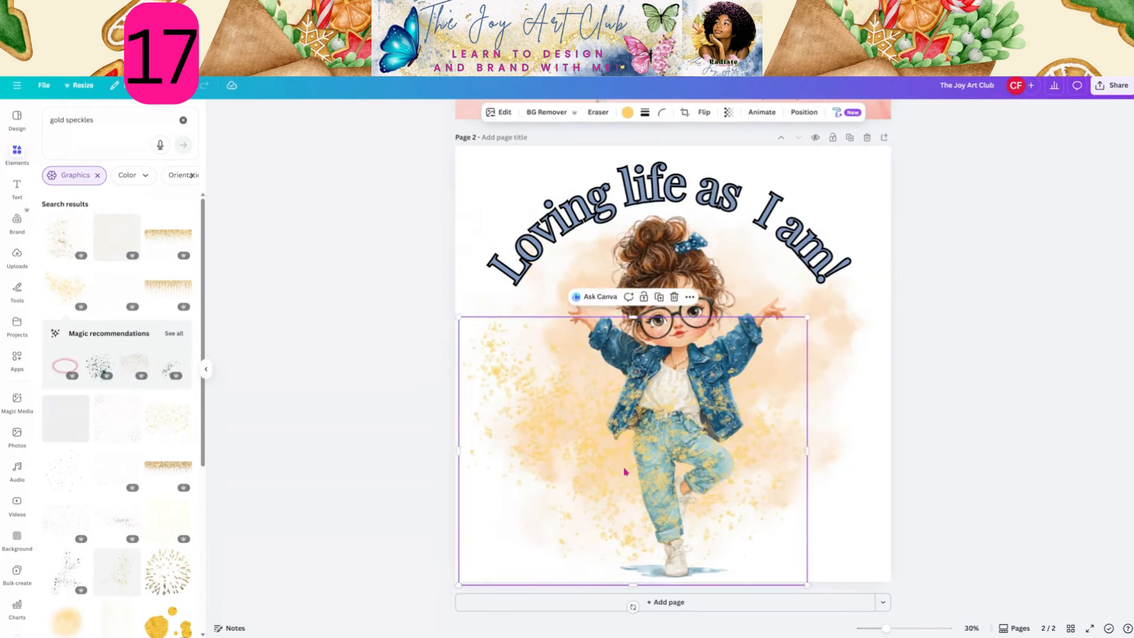
drag(807, 317, 849, 287)
key(Delete)
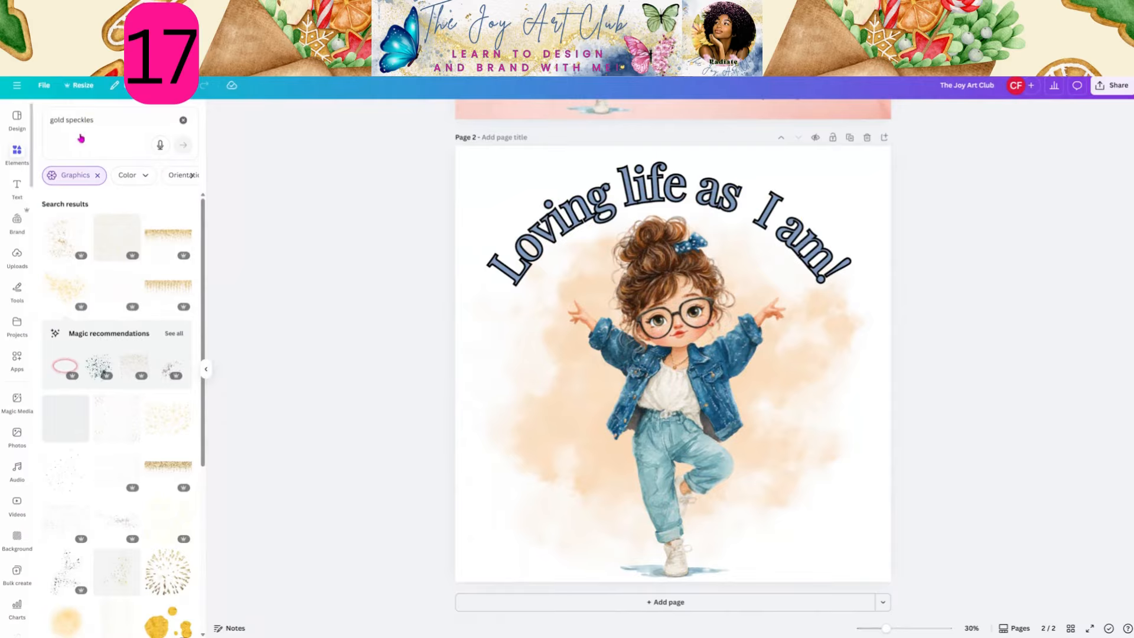
Change the graphics search to "gold leaf".
click(68, 120)
double_click(68, 120)
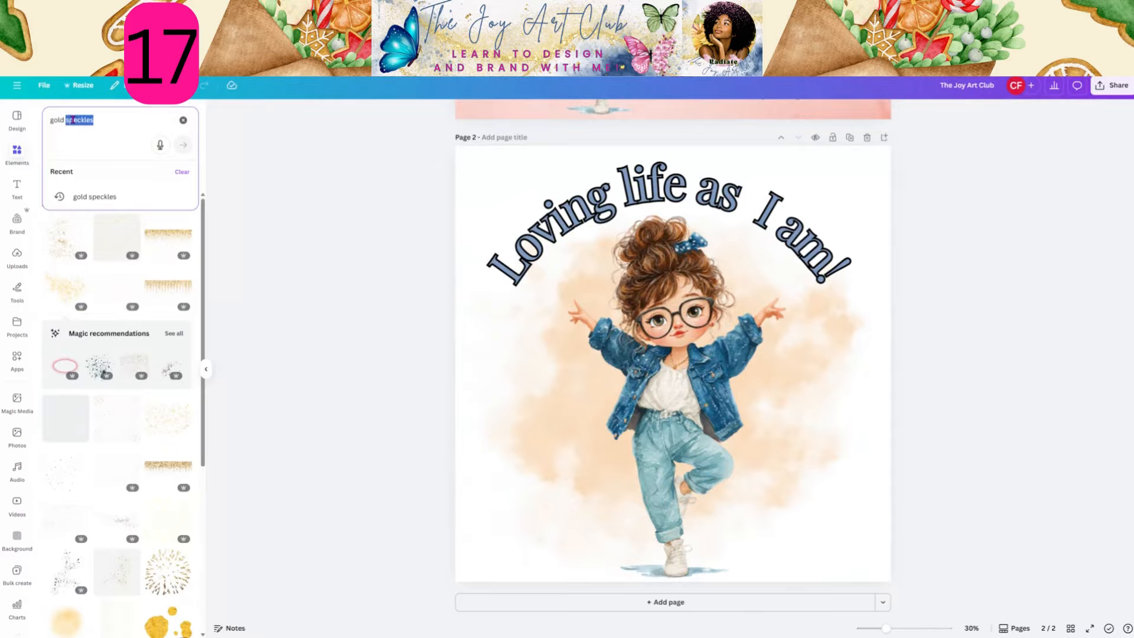
text(le)
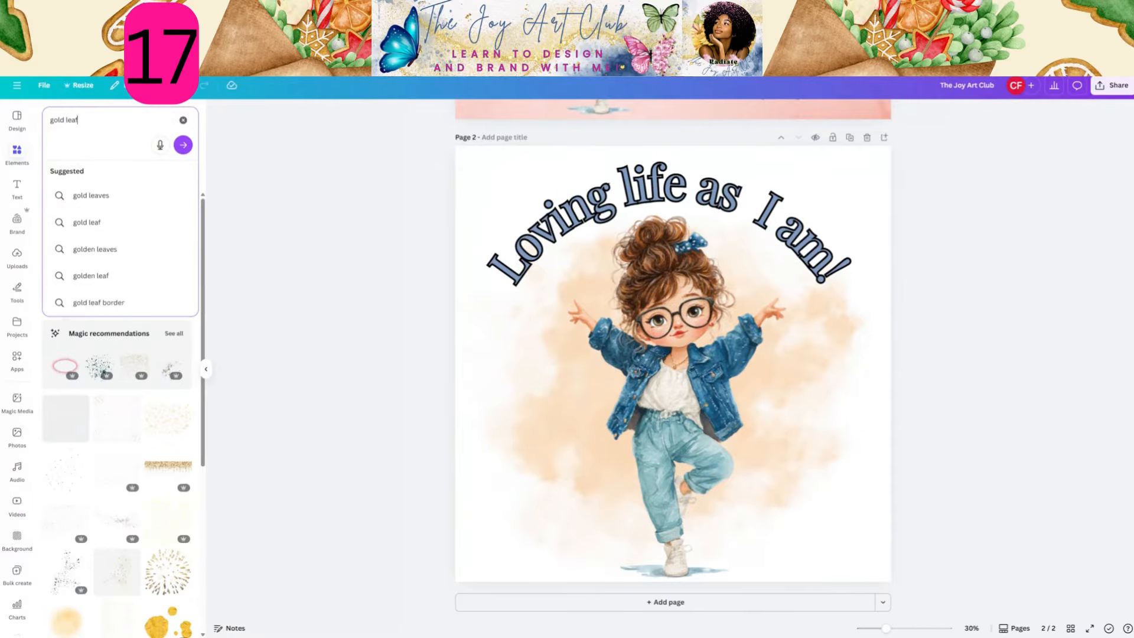
click(108, 238)
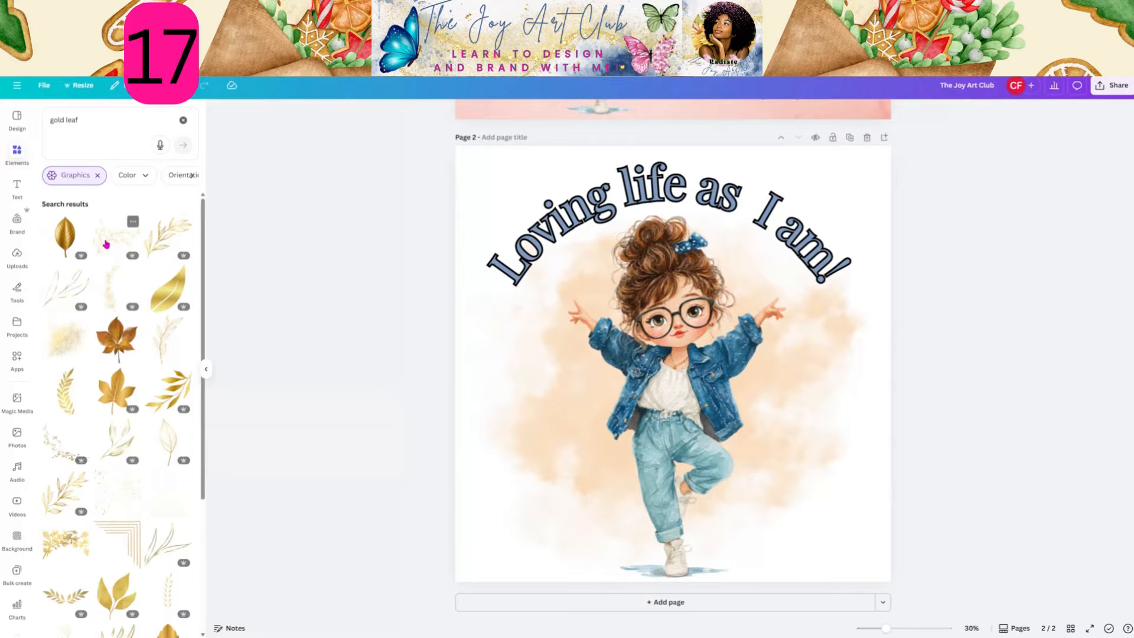
Add the tall gold leaf stem along the left side of the artwork and nudge the girl clipart slightly left.
click(110, 304)
drag(608, 461, 537, 492)
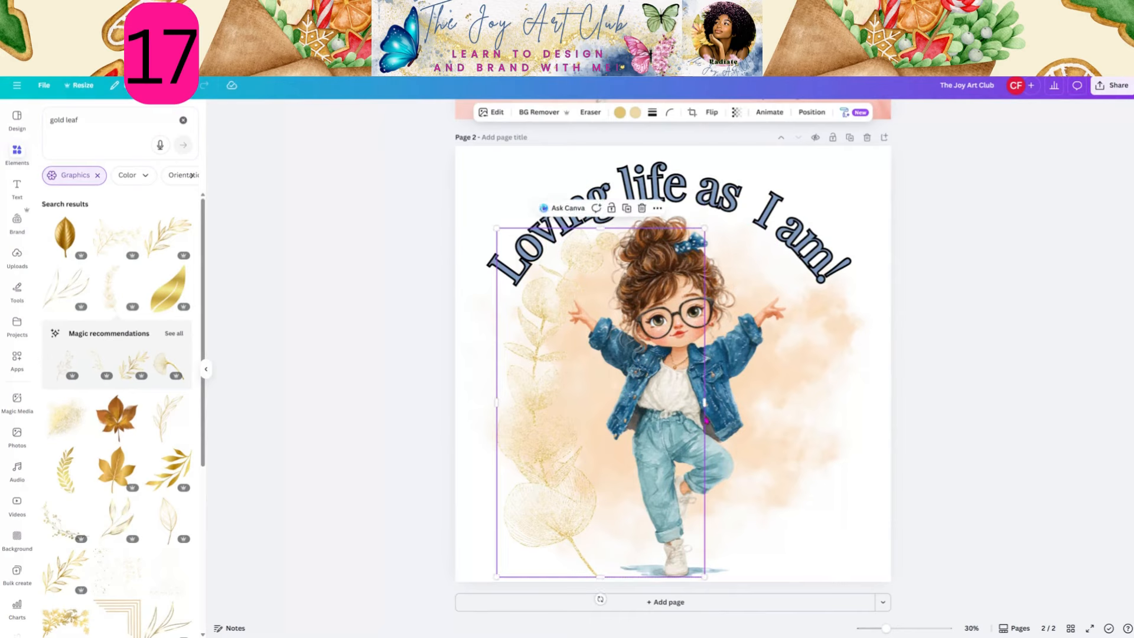
click(739, 384)
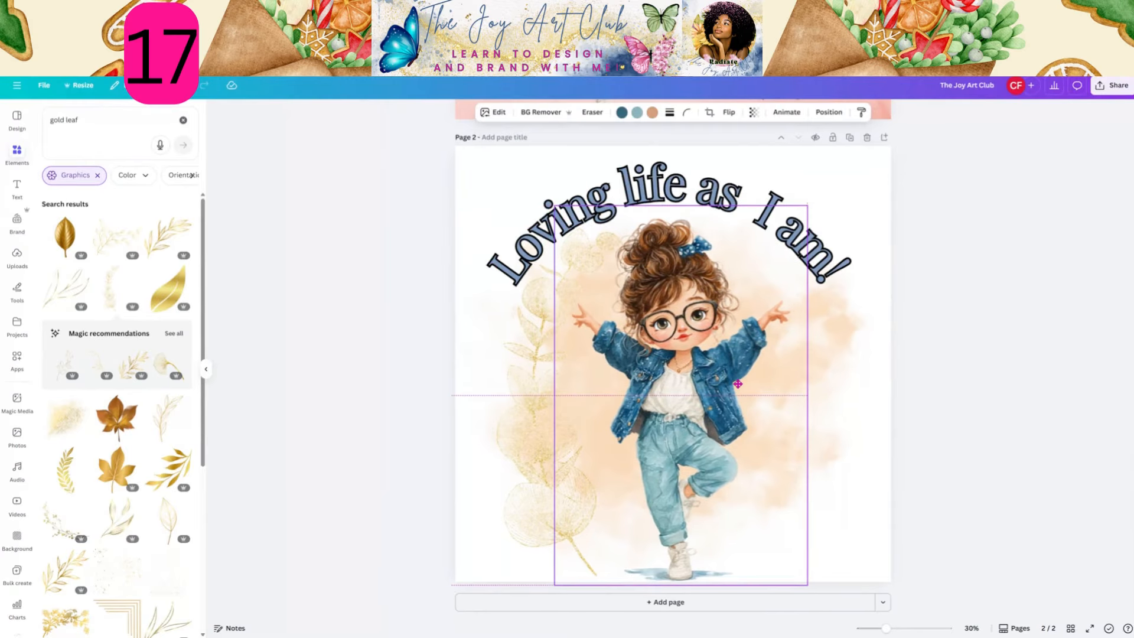
drag(739, 384, 732, 384)
Duplicate the gold leaf stem, flip the copy horizontally, and place it on the girl's other side to mirror the original.
click(530, 423)
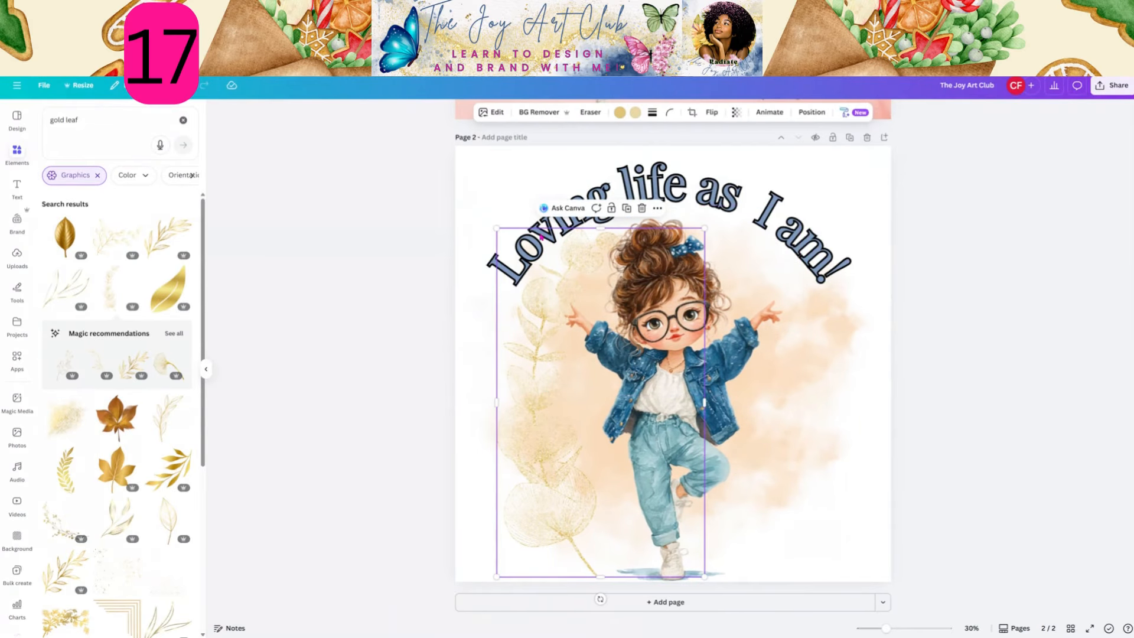
click(627, 209)
drag(532, 436, 742, 418)
click(710, 113)
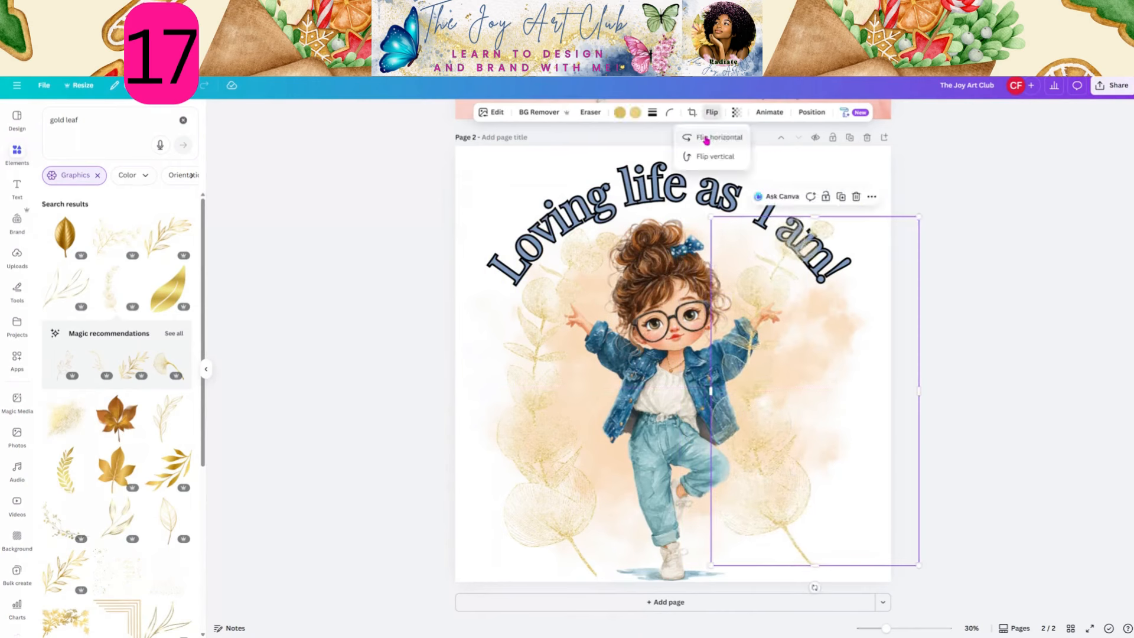
click(703, 137)
click(808, 437)
mouse_move(808, 437)
mouse_down()
mouse_move(782, 438)
mouse_move(807, 441)
mouse_move(799, 446)
mouse_up()
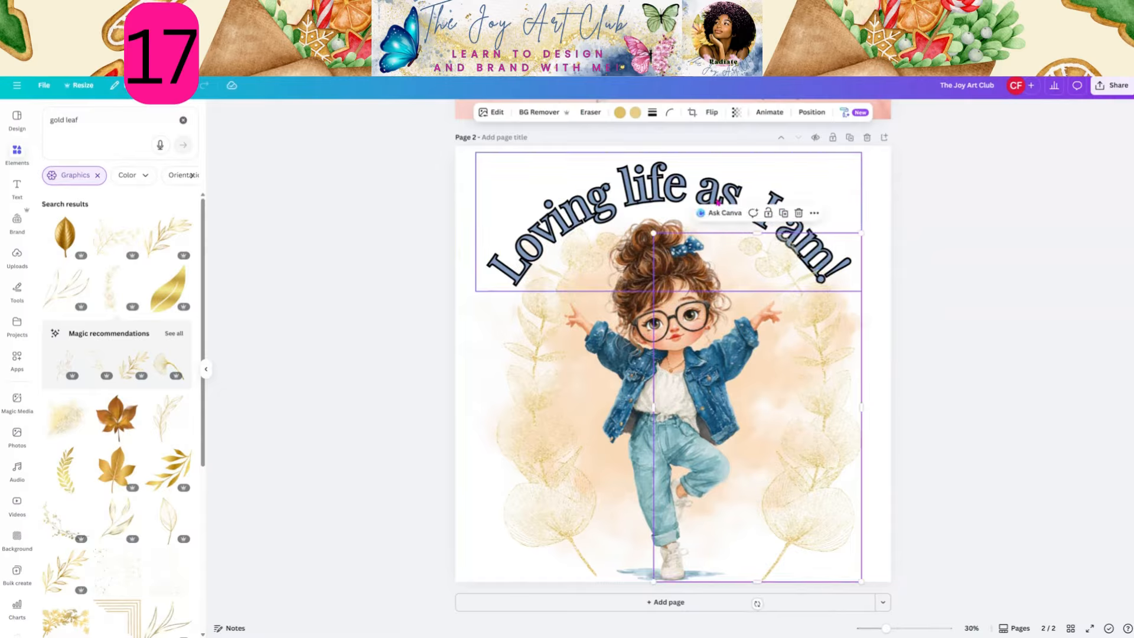
Shift the arched "Loving life as I am!" text slightly right and recolor it with the gold from the Joy Art Club palette.
drag(718, 201, 722, 196)
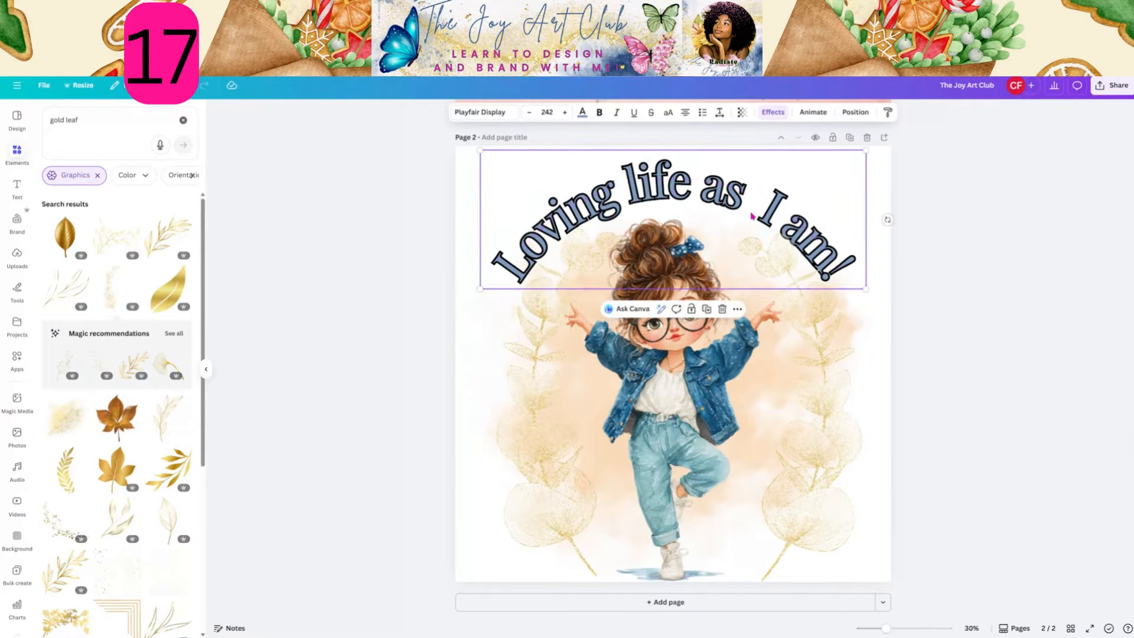
click(580, 112)
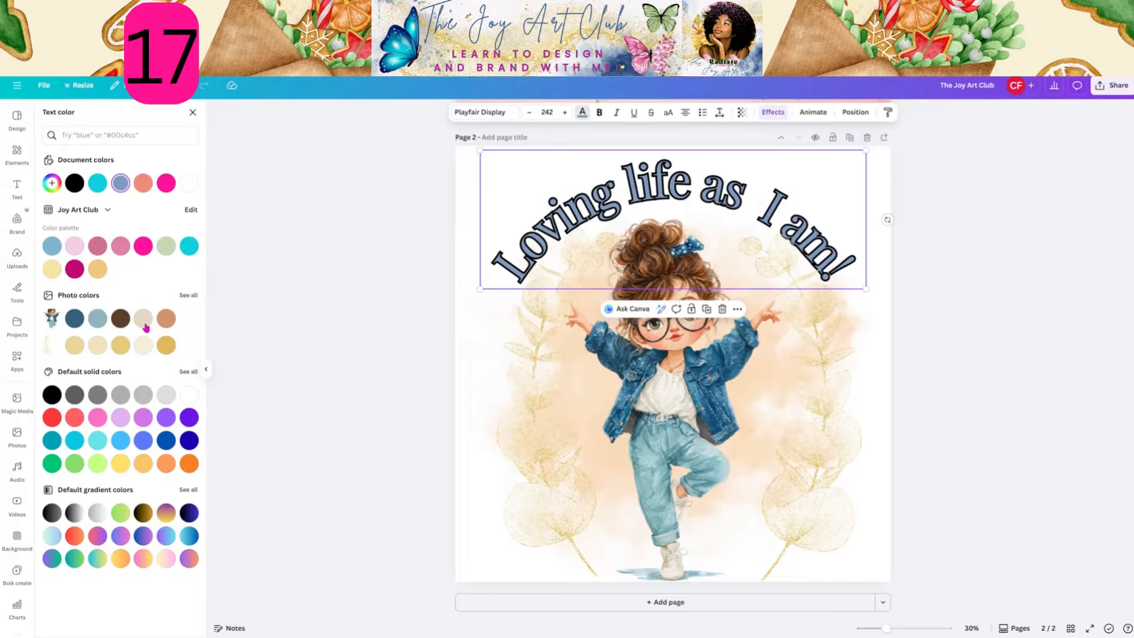
click(167, 346)
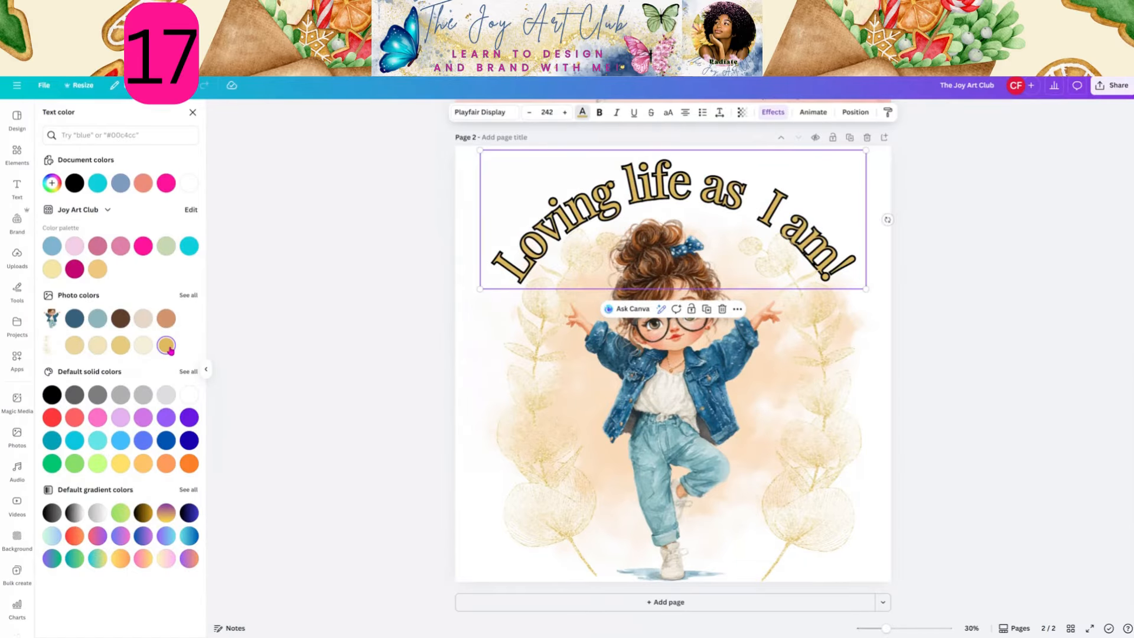
click(98, 268)
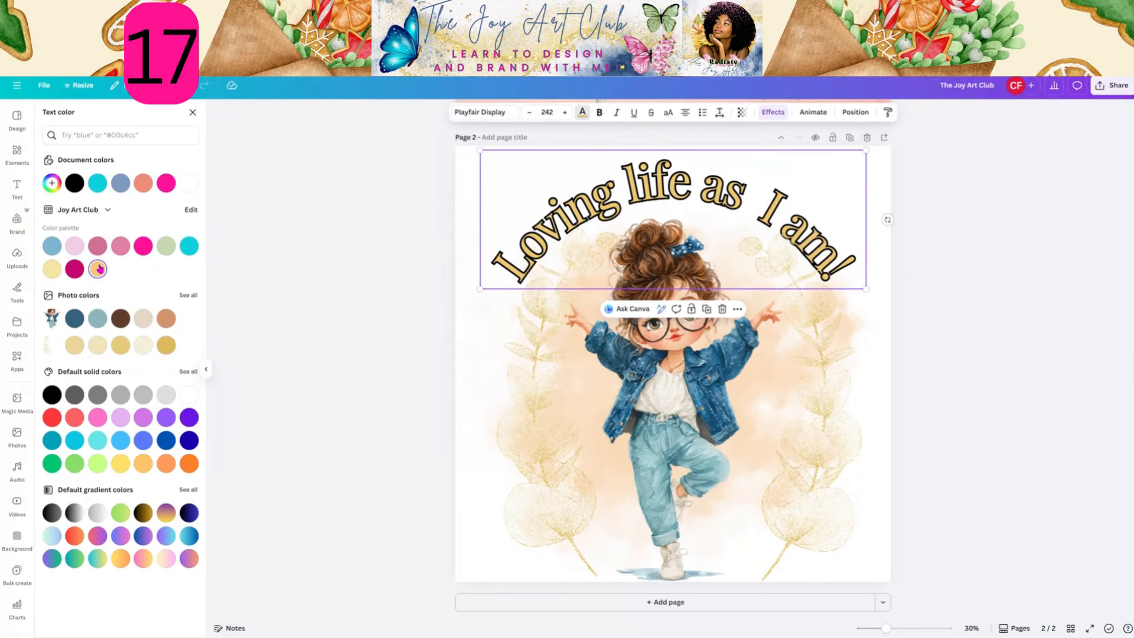
click(962, 381)
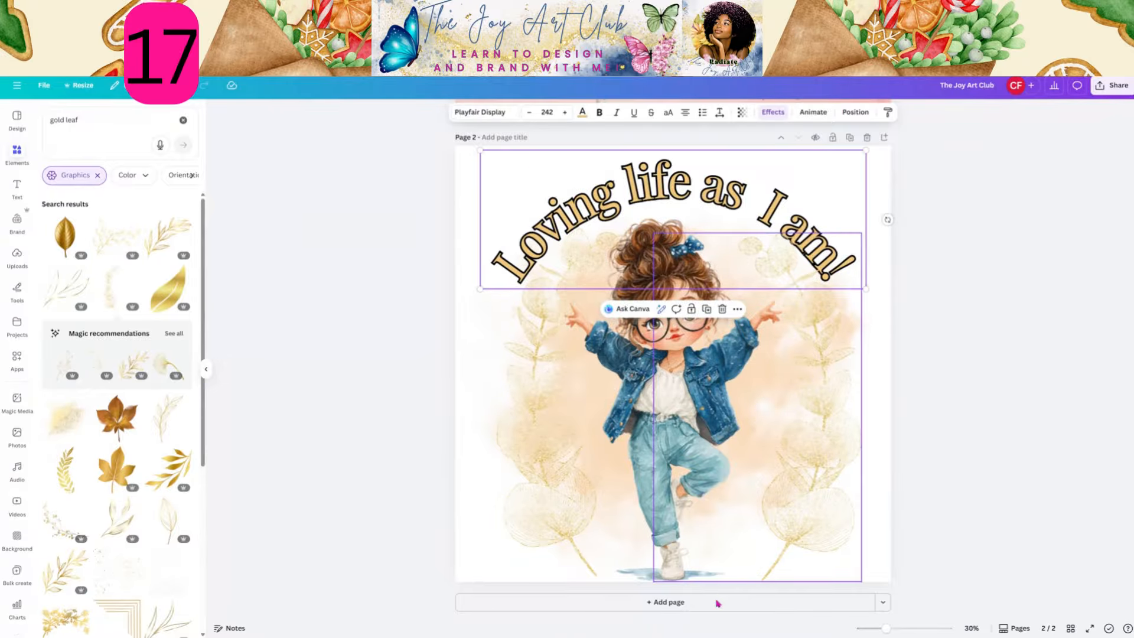
Add a blank third page and open the TEACHING ONLY uploads folder inside Joy Art Club new.
click(675, 603)
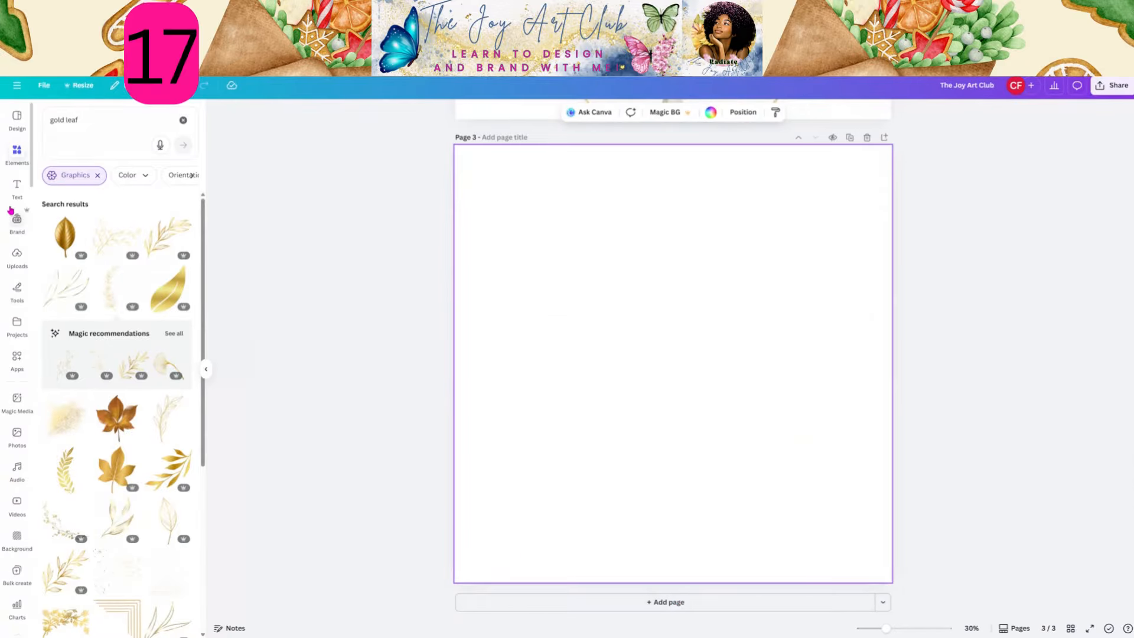
click(22, 257)
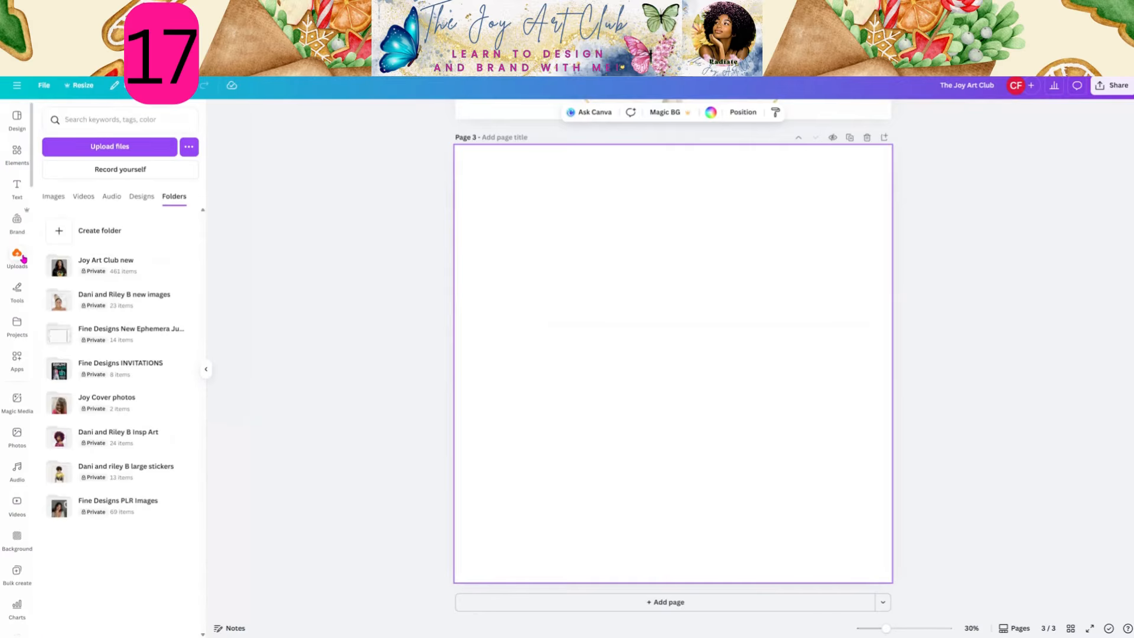
click(103, 269)
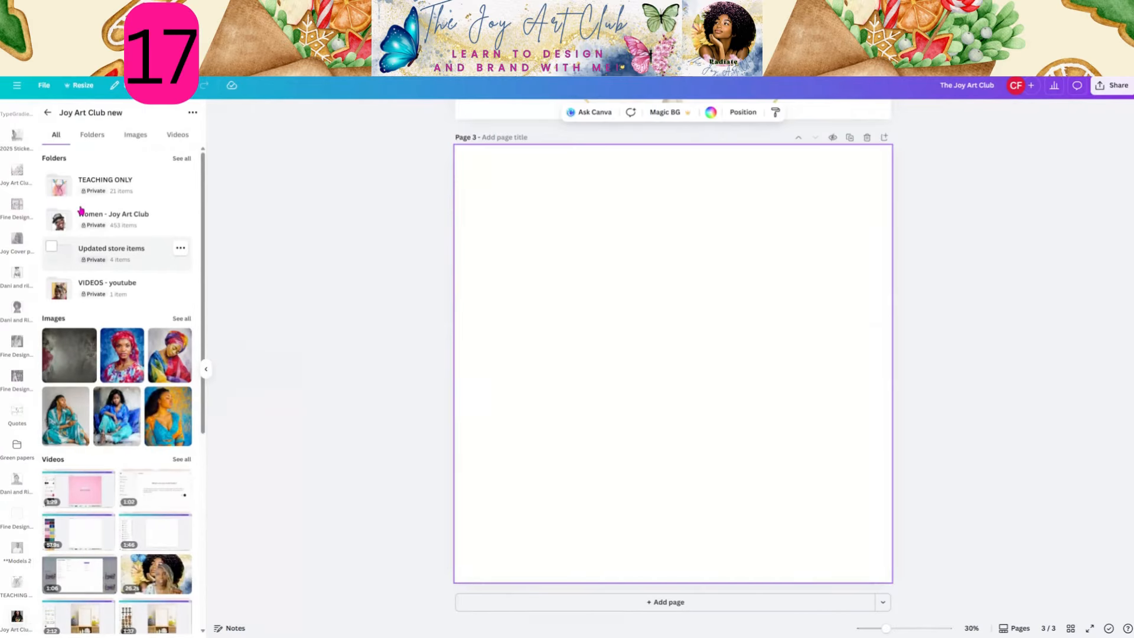
click(87, 183)
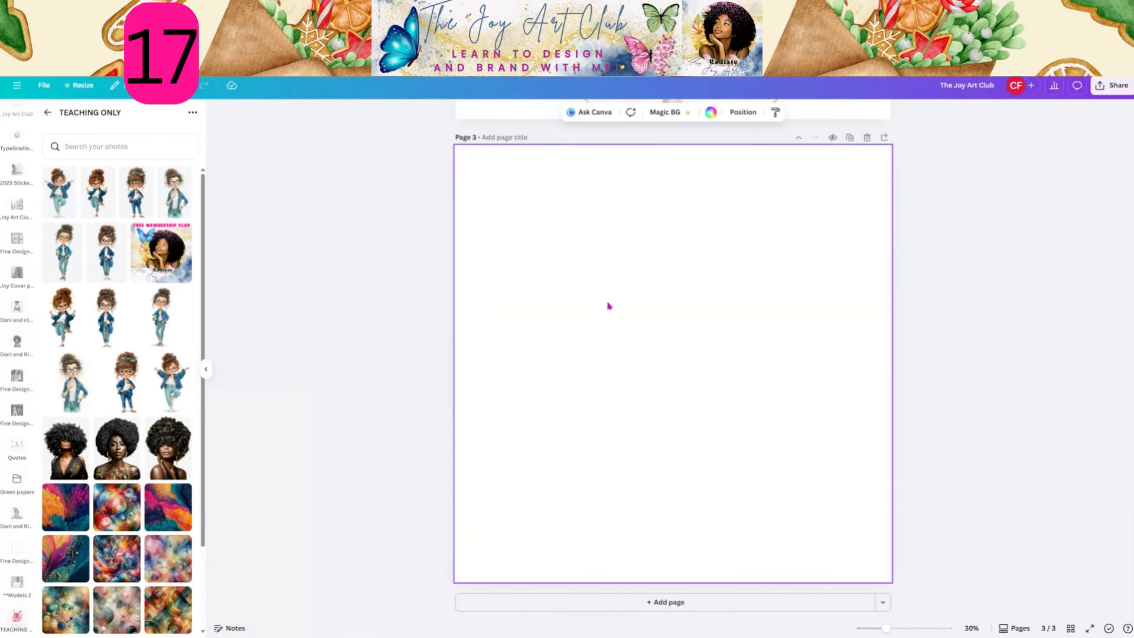
Copy the "The Joy Art Club" script title from page 1 and paste it onto the page 2 design.
scroll(698, 370, up, 15)
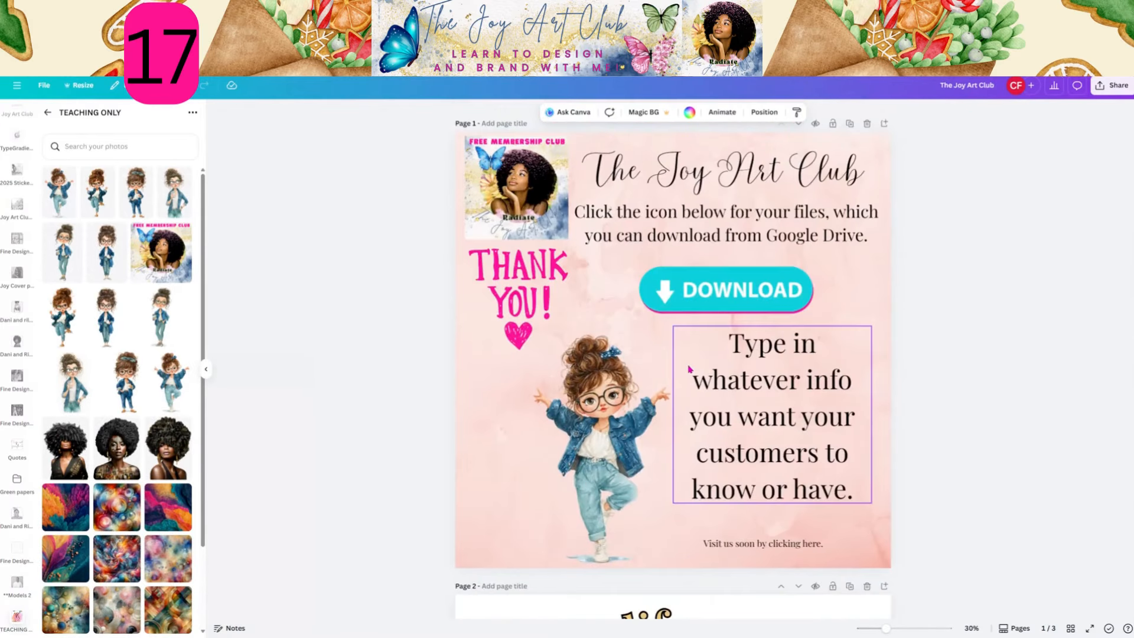
click(667, 175)
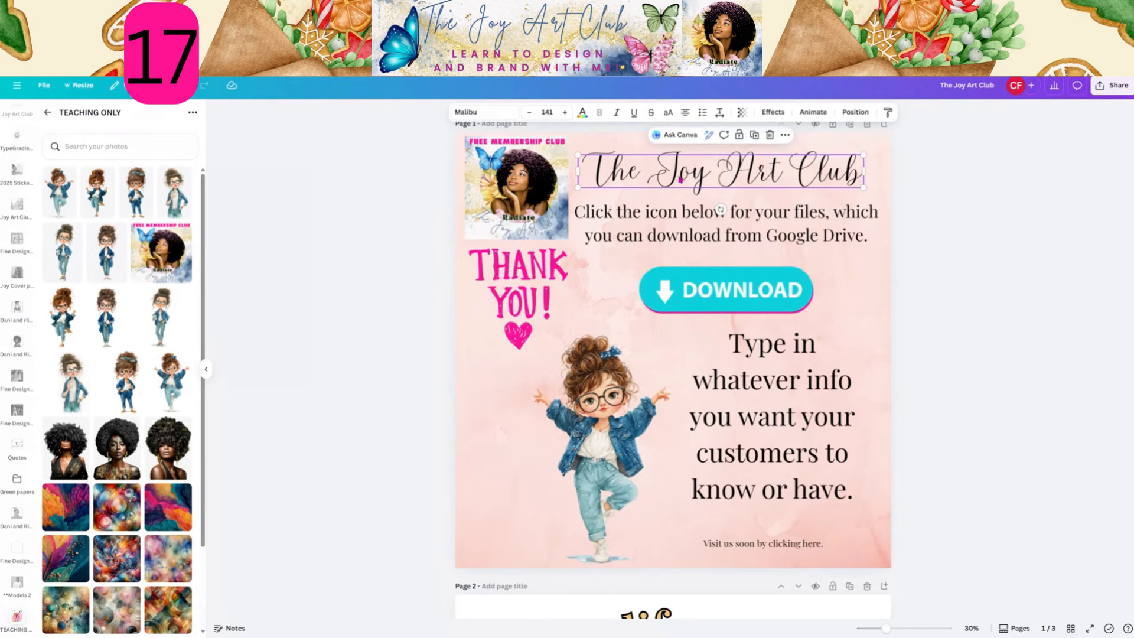
right_click(680, 179)
click(706, 196)
scroll(707, 201, down, 10)
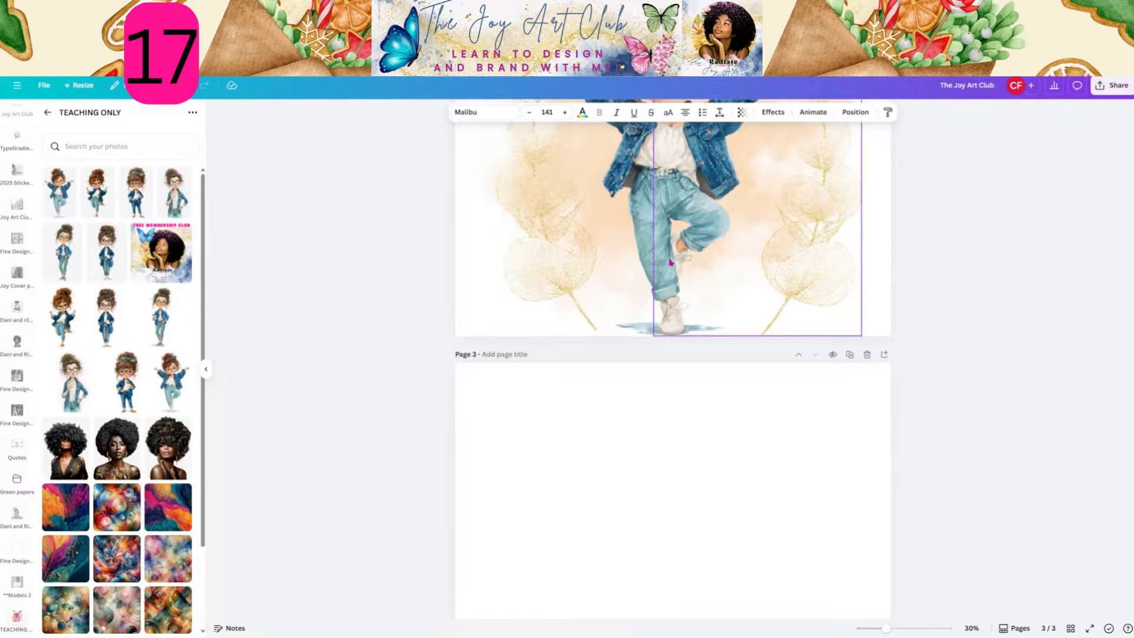
scroll(745, 243, up, 6)
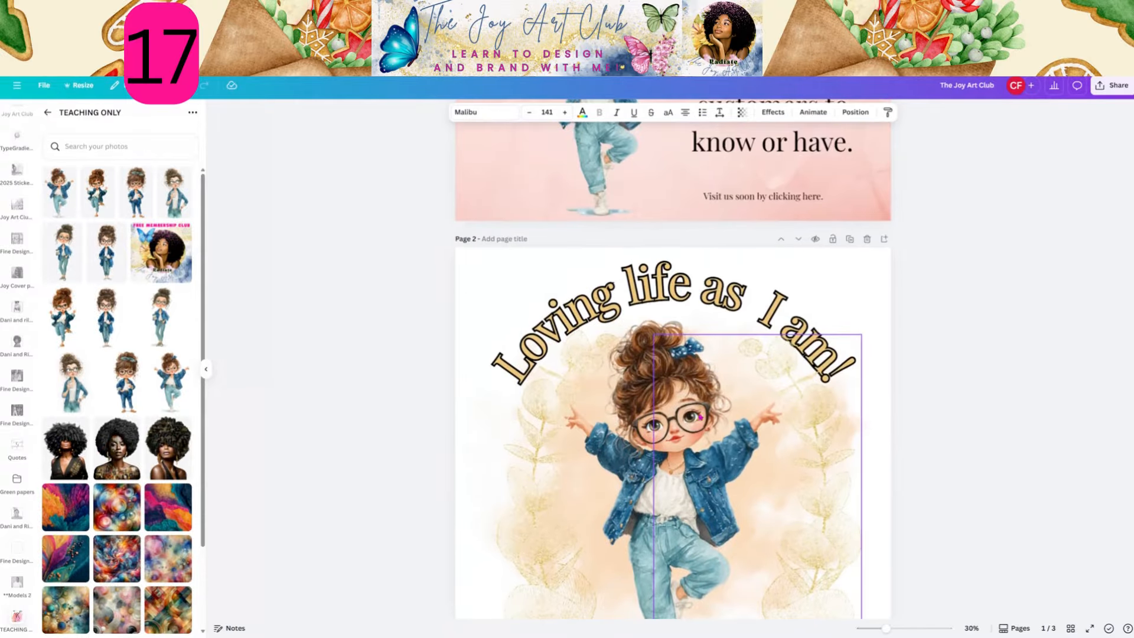
right_click(732, 433)
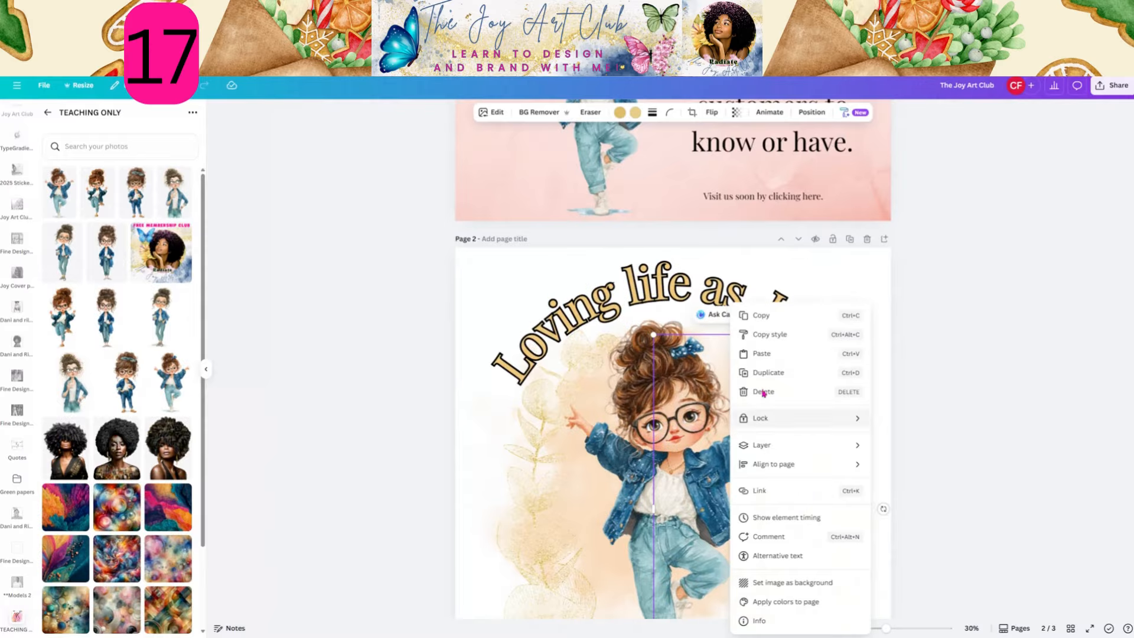
click(760, 354)
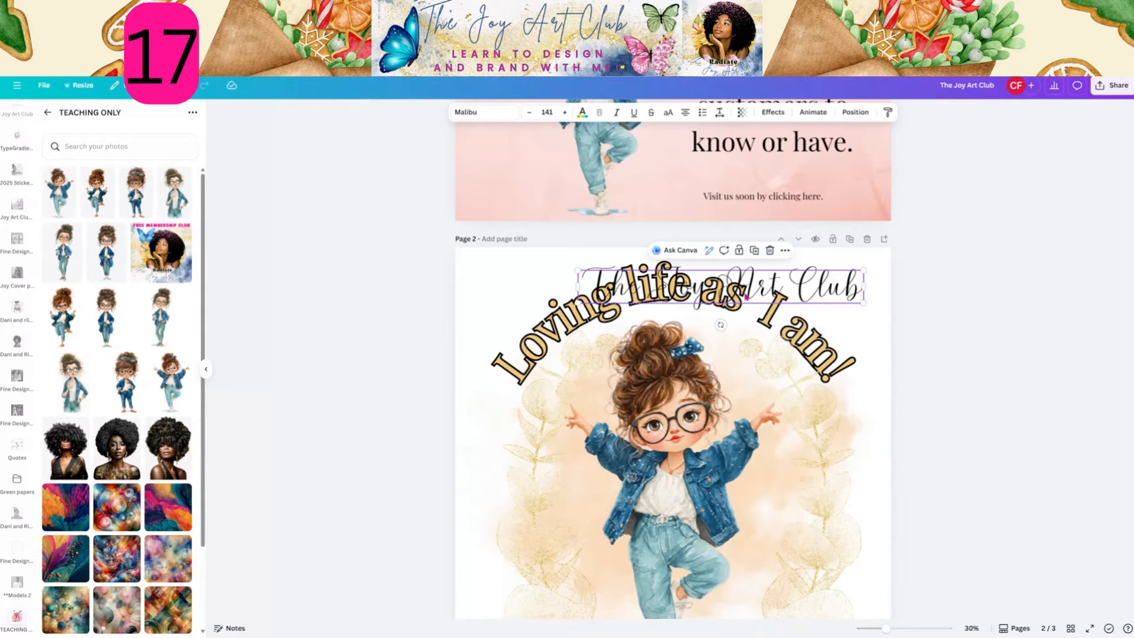
Rotate the pasted "The Joy Art Club" text diagonally across the girl and enlarge it to size 155.
drag(753, 293, 639, 550)
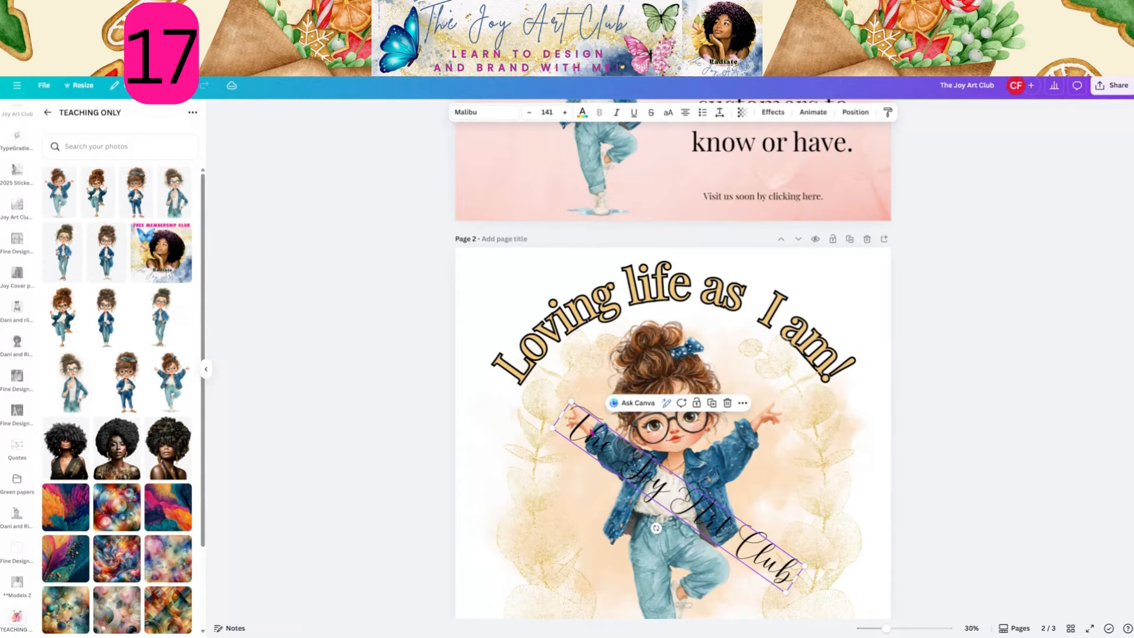
click(571, 408)
drag(571, 402, 549, 382)
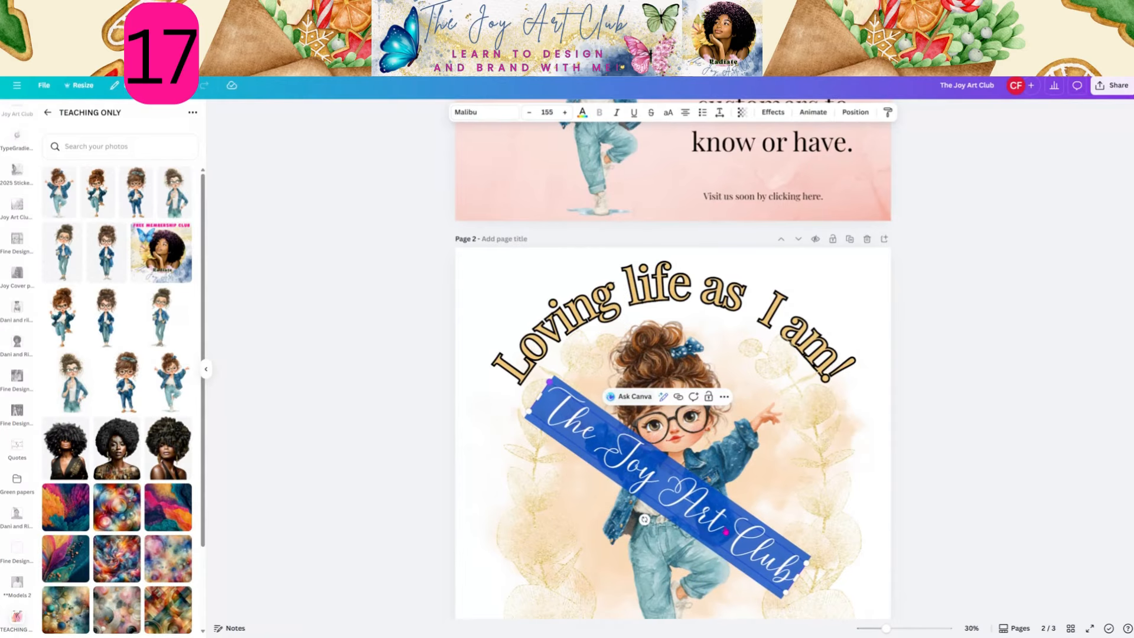
click(813, 525)
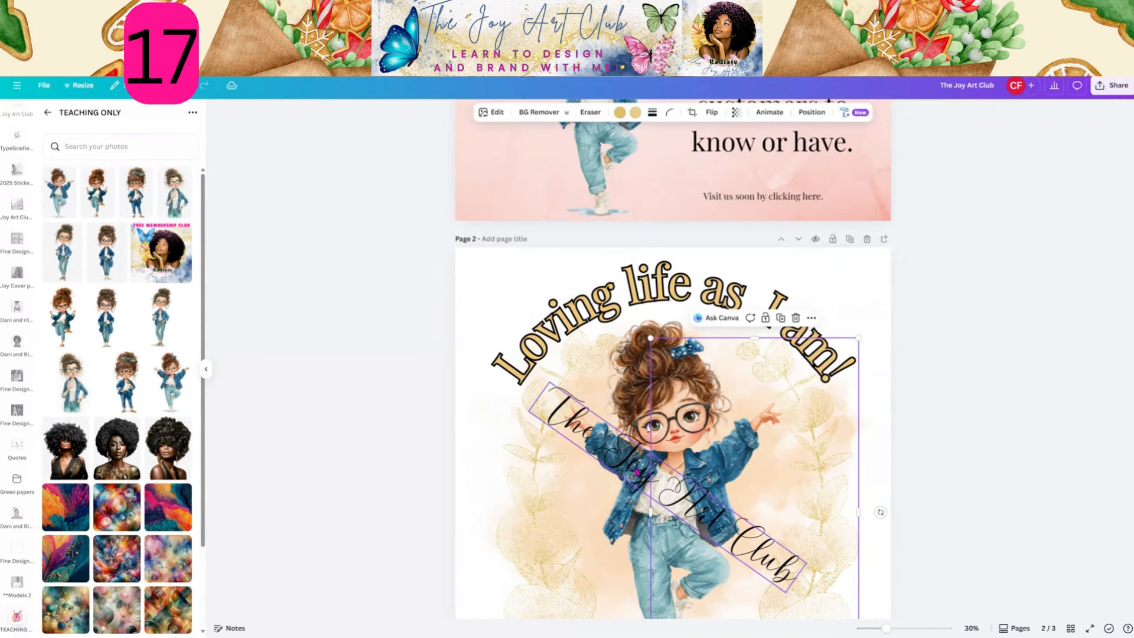
click(639, 473)
drag(638, 473, 636, 498)
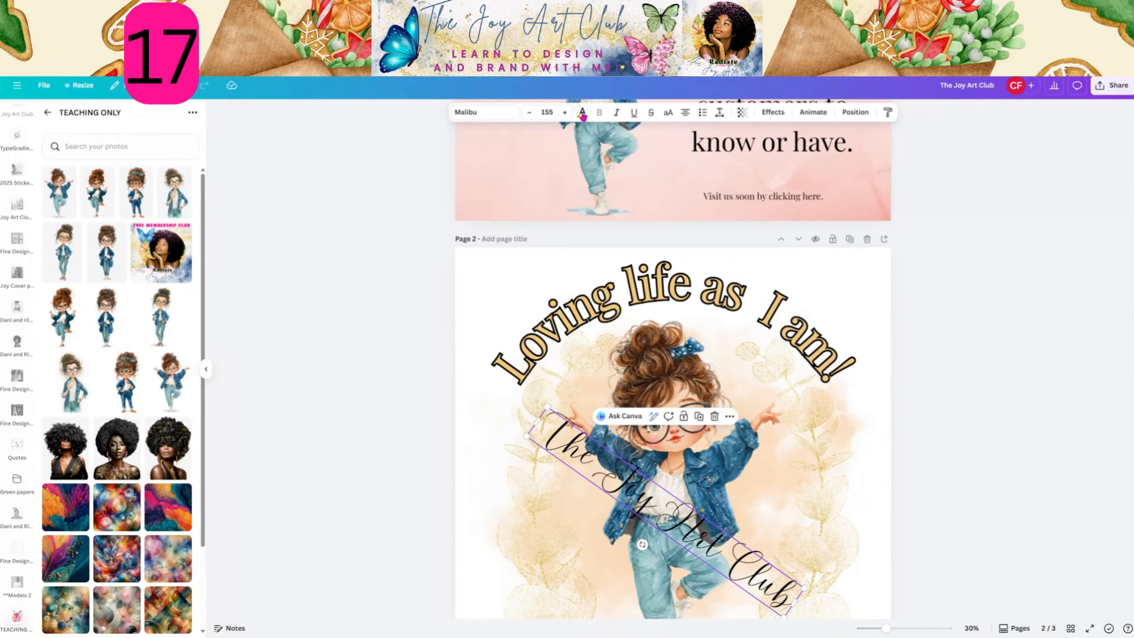
Recolor the diagonal text light gray, enlarge it to size 179, and reposition it across the girl as a watermark.
click(583, 114)
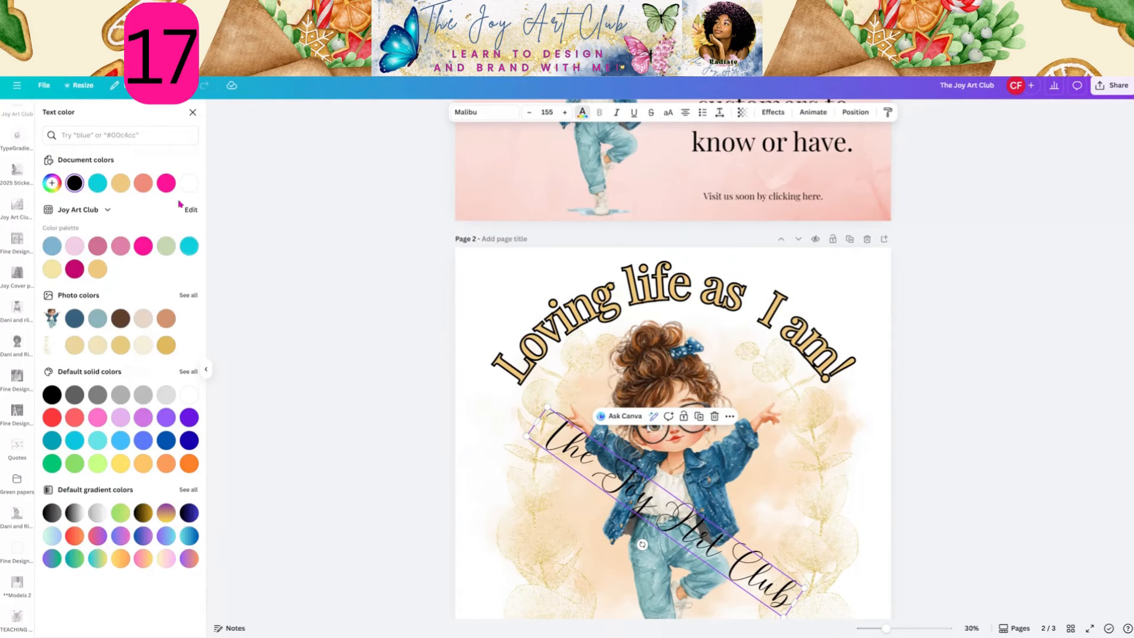
click(166, 395)
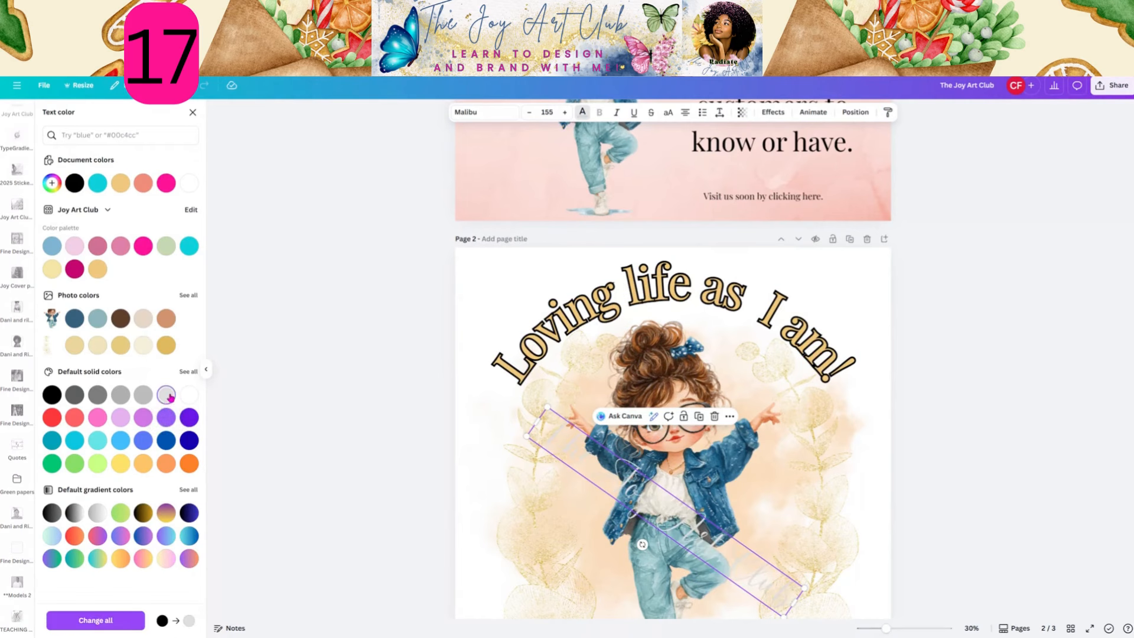
drag(586, 468, 591, 444)
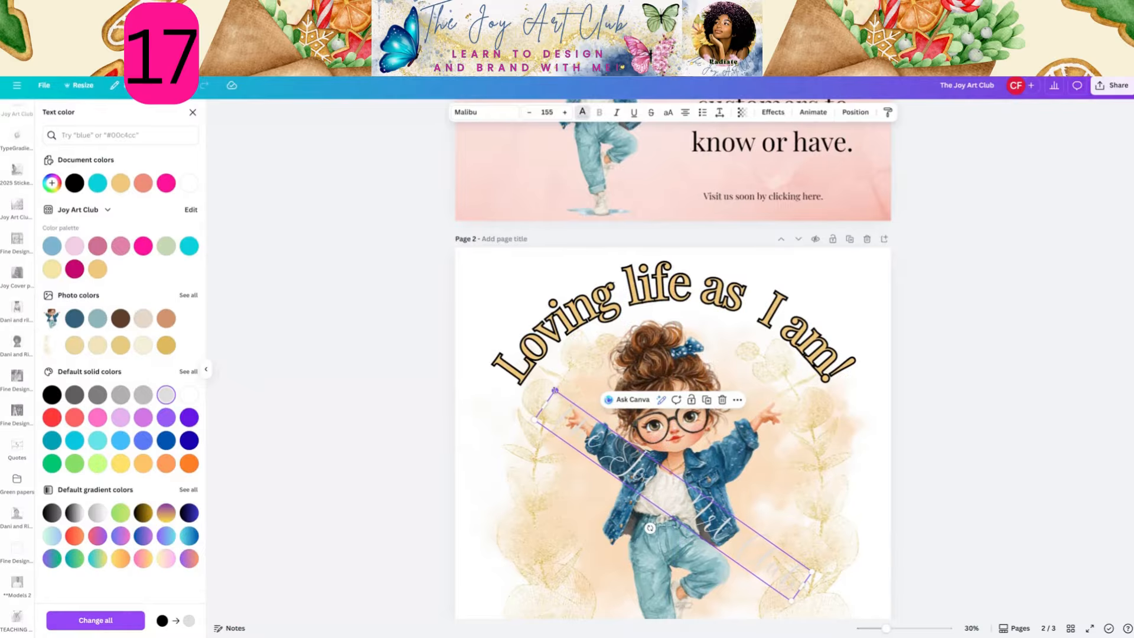
drag(555, 391, 516, 359)
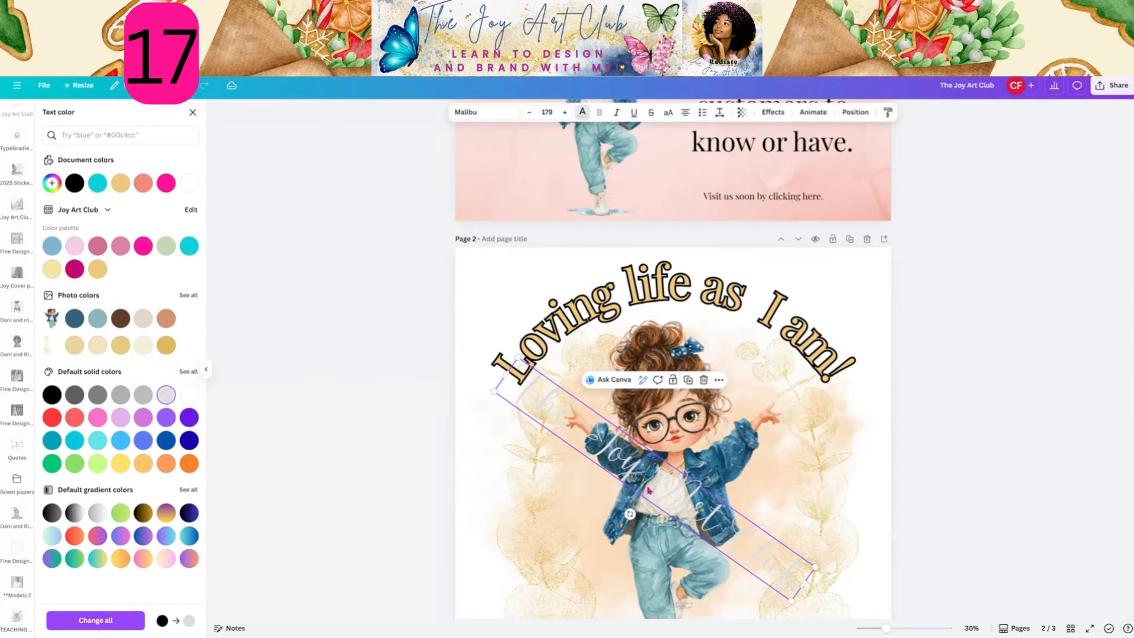
drag(650, 489, 683, 480)
Add the girl with outstretched arms to page 3 from the TEACHING ONLY folder and place her in the upper-left area of the page.
scroll(687, 451, down, 5)
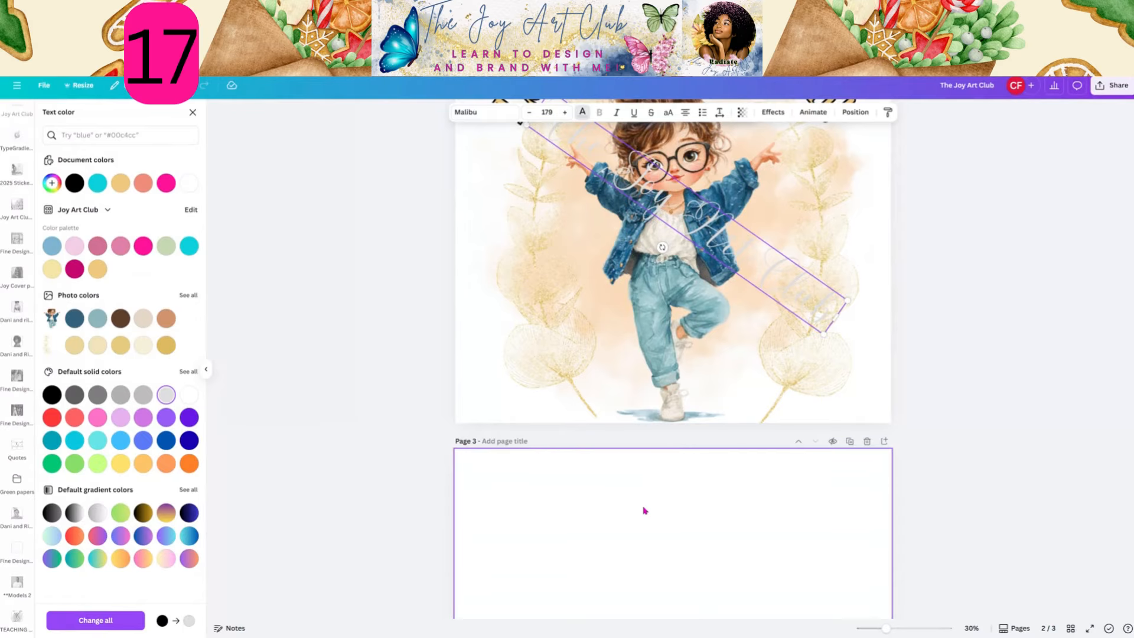
scroll(644, 510, down, 4)
scroll(650, 349, down, 2)
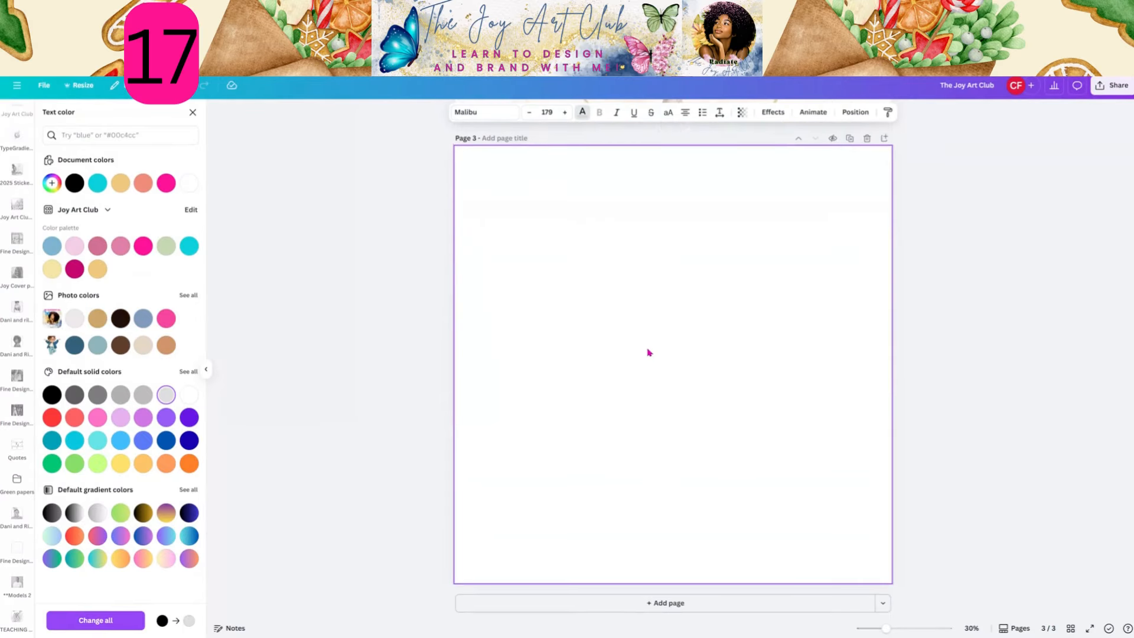
click(194, 113)
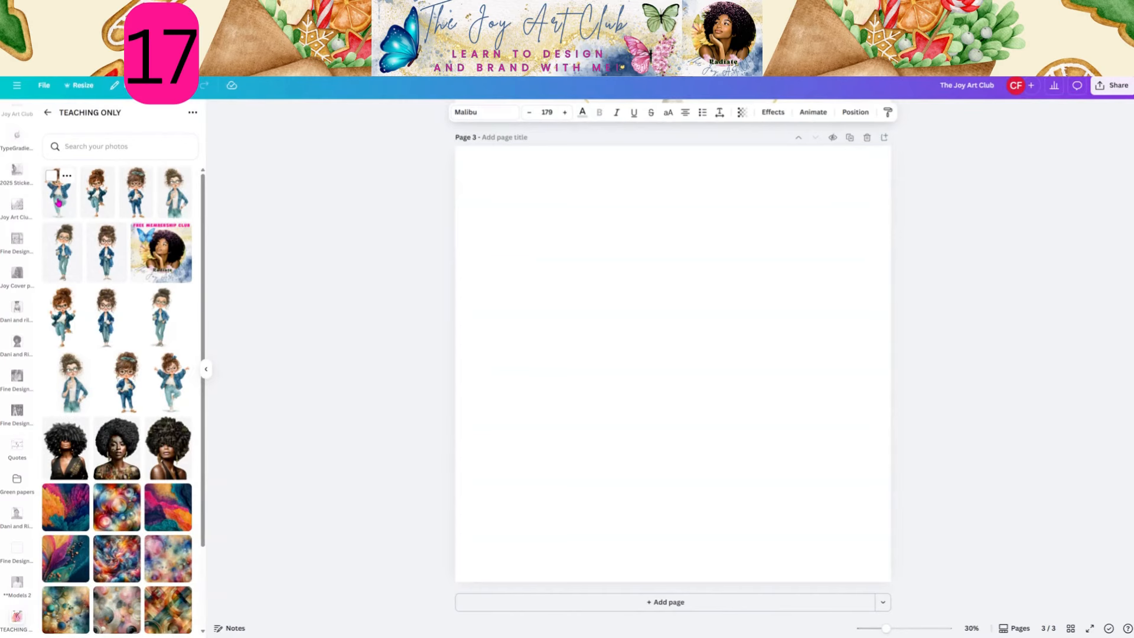
click(60, 192)
drag(605, 342, 460, 247)
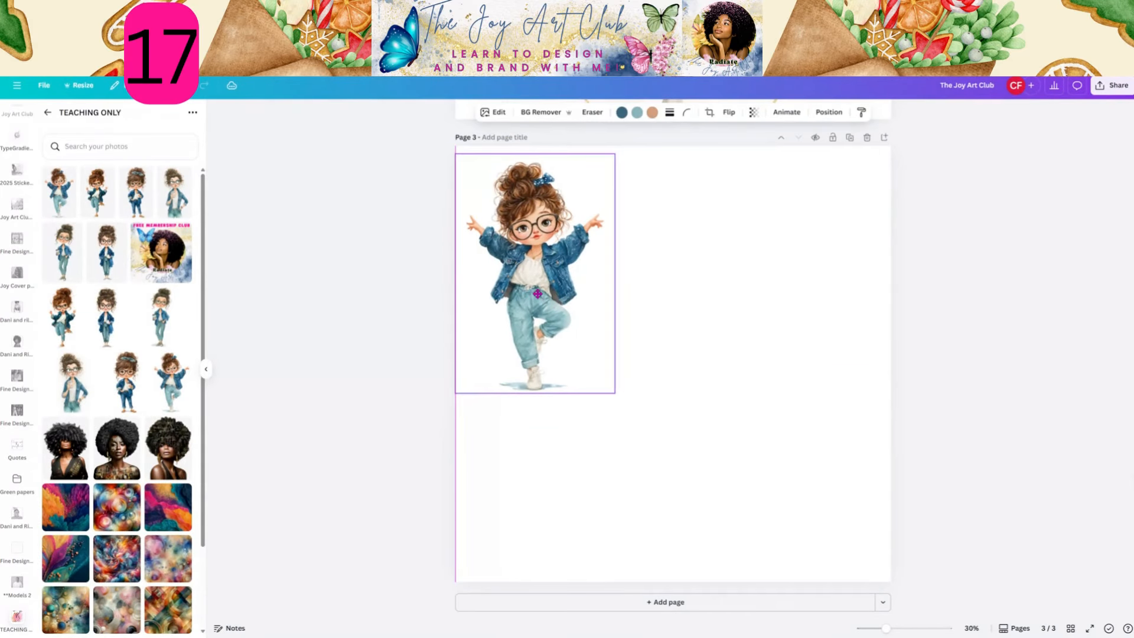
Add the surprised girl at page 3's upper center and the headband girl with coffee, scaled down, at her right.
click(101, 200)
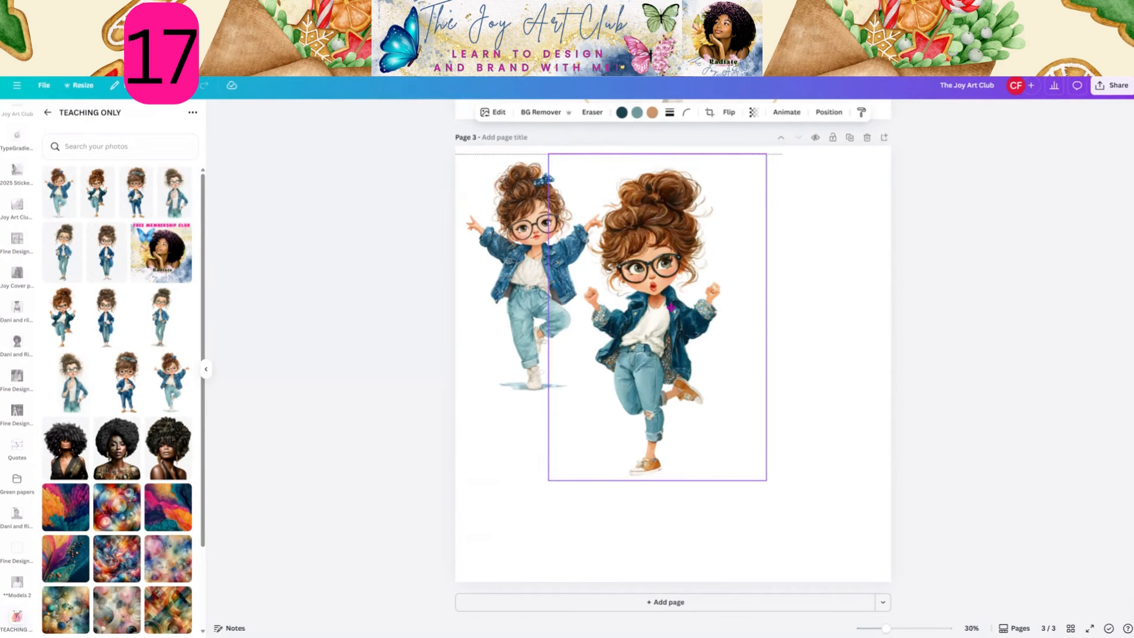
drag(672, 307, 672, 299)
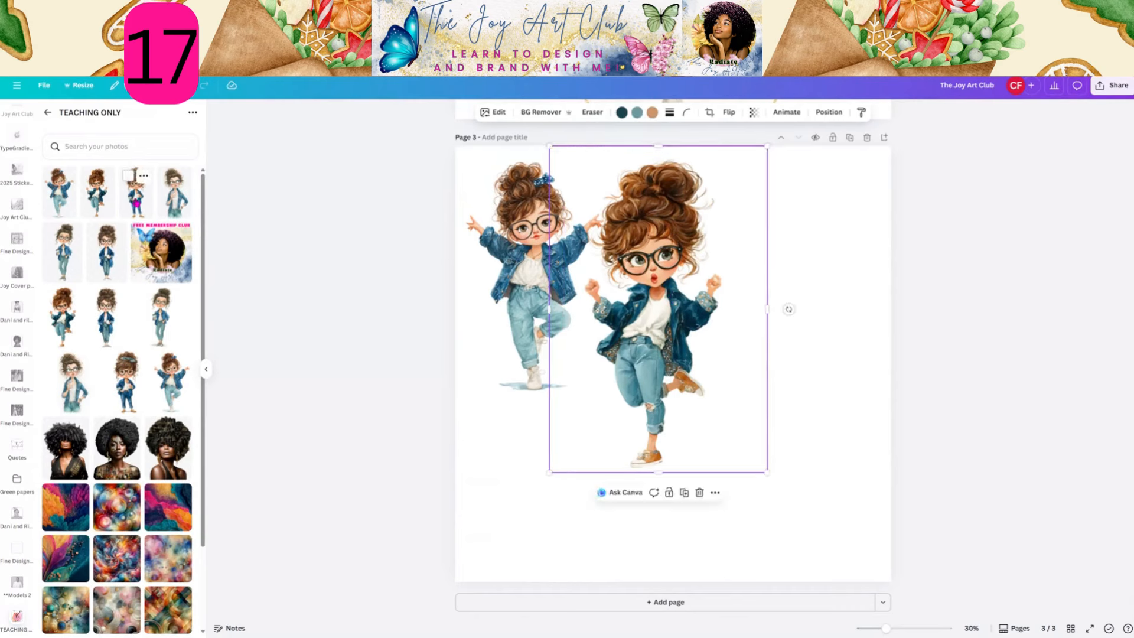
click(136, 192)
drag(729, 384, 829, 325)
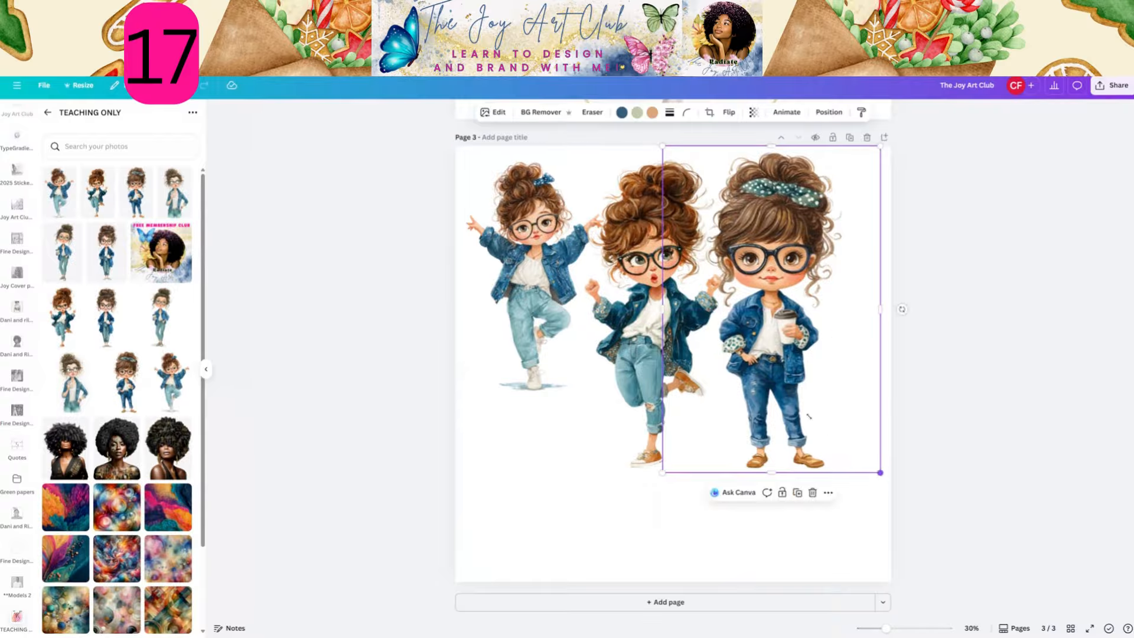
drag(809, 416, 829, 396)
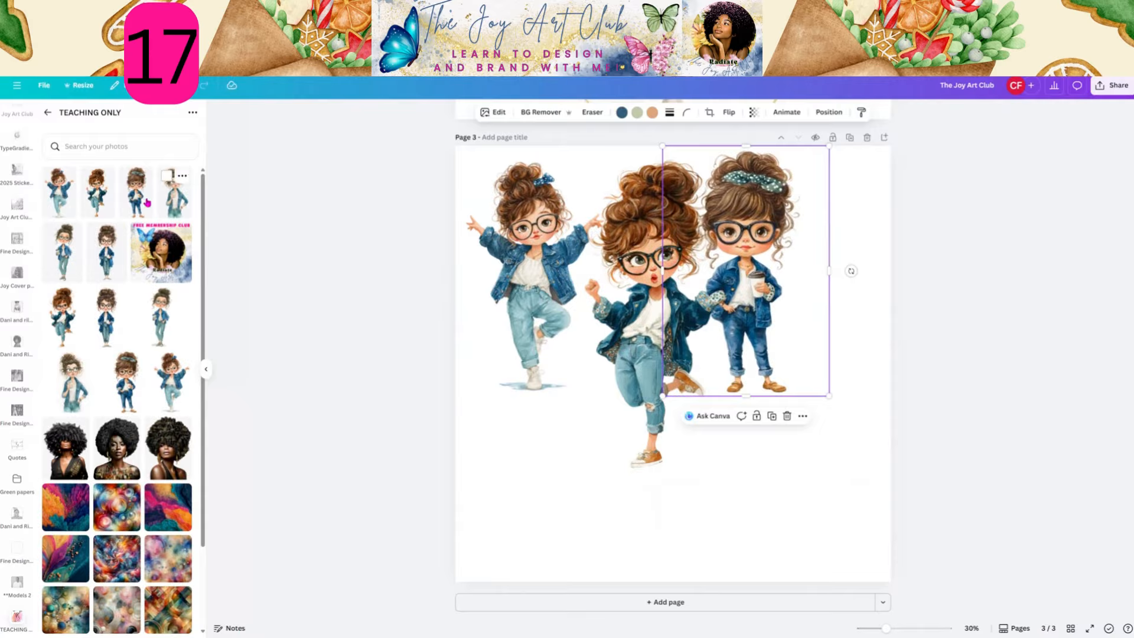
Add the pensive girl with a coffee cup at page 3's lower left and the slim girl with coffee at the lower center.
click(565, 306)
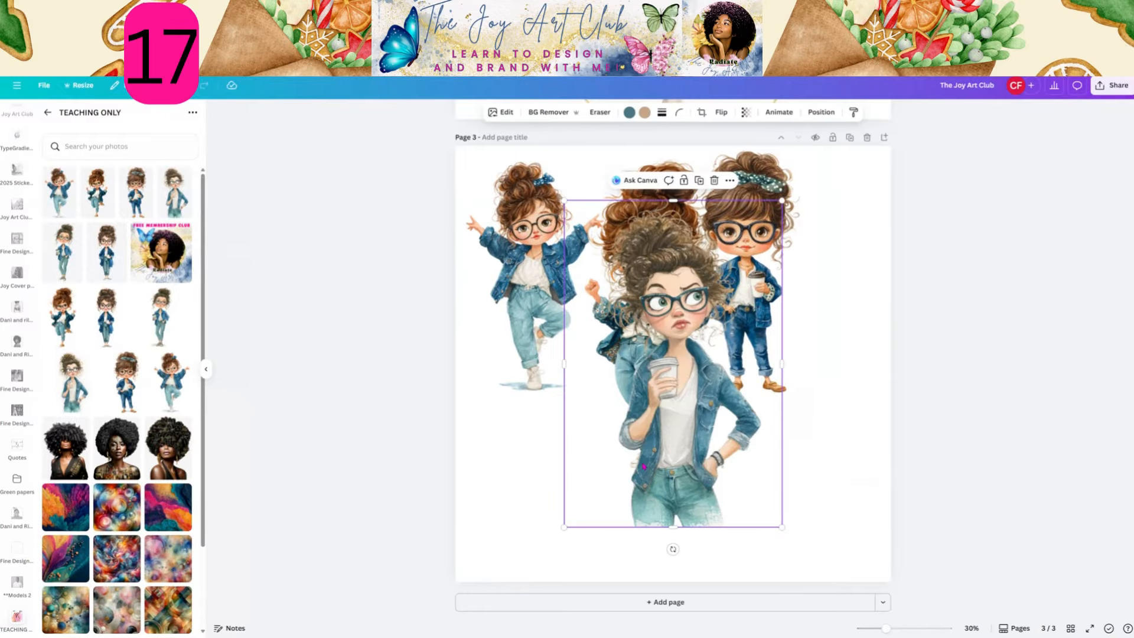
drag(742, 496, 529, 524)
drag(535, 187, 535, 179)
drag(65, 265, 712, 500)
Add the long-coat girl holding a mug at page 3's lower right, enlarge her, and shift the headband girl further right.
click(108, 255)
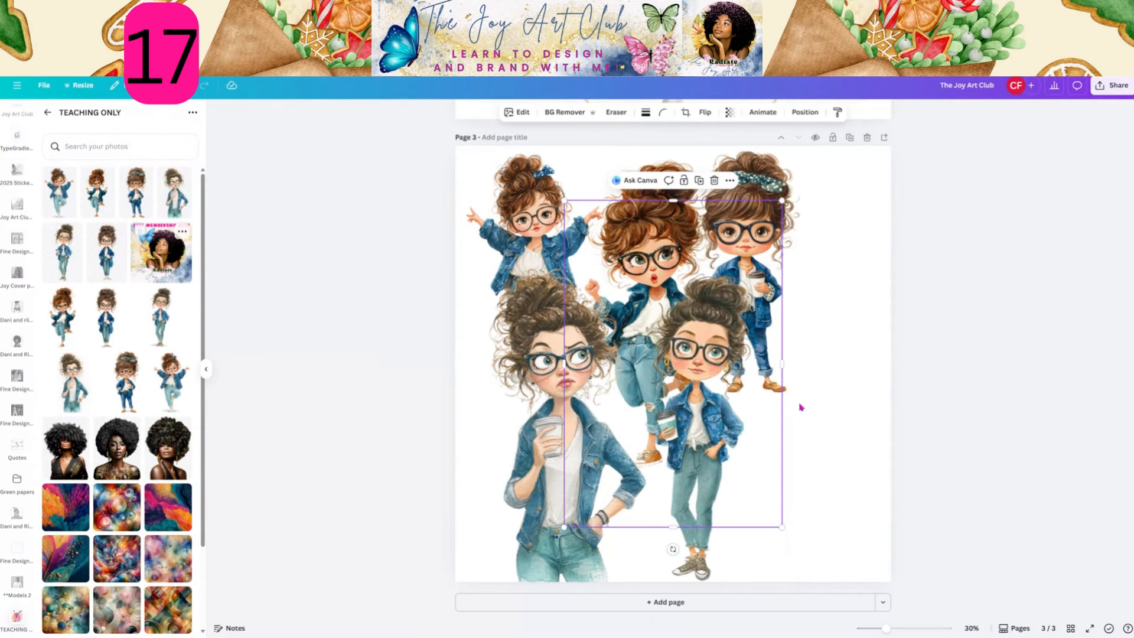
drag(664, 383, 802, 454)
drag(766, 165, 794, 165)
click(820, 447)
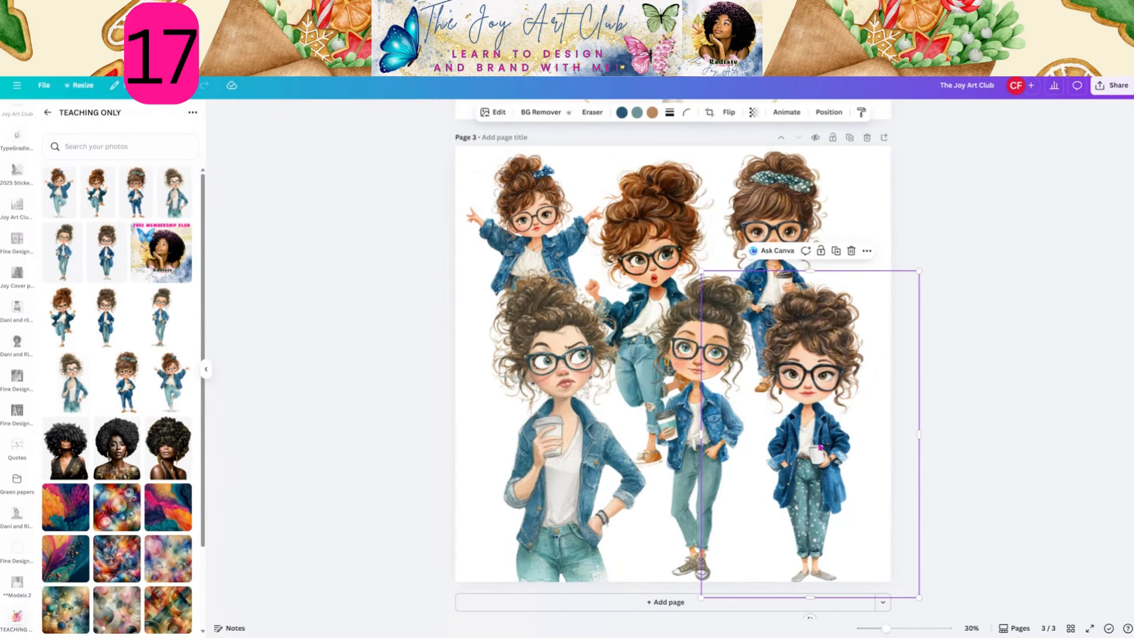
drag(701, 270, 659, 206)
Tighten page 3's group by shifting the surprised and pensive girls left and moving the enlarged long-coat girl up at the lower right.
drag(612, 244, 629, 266)
drag(650, 188, 631, 188)
drag(534, 512, 522, 505)
click(843, 349)
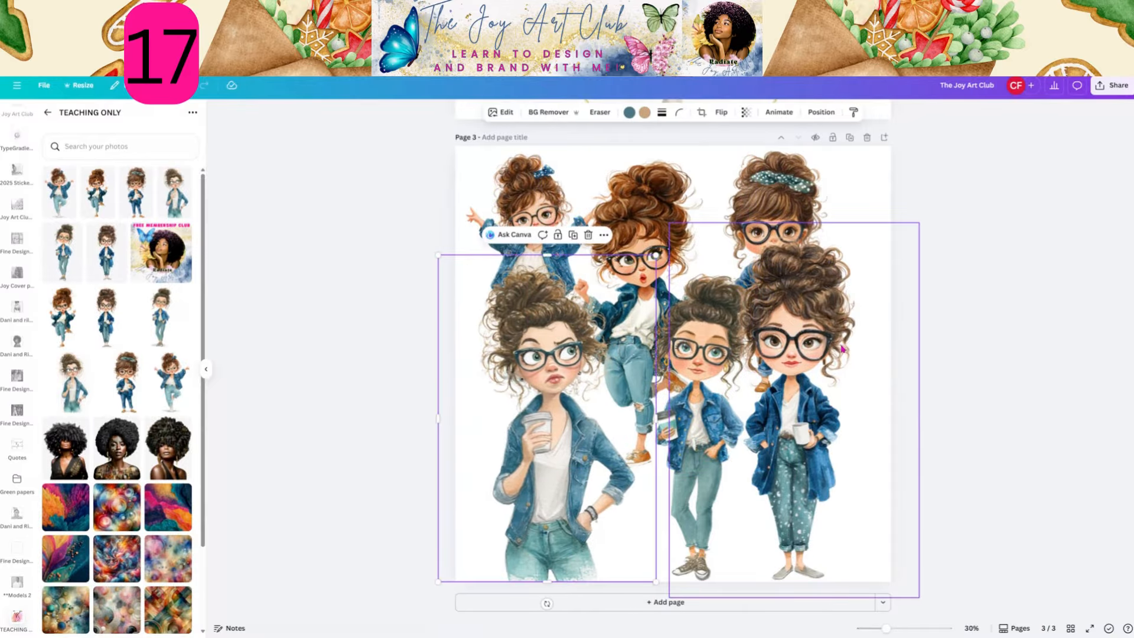
drag(843, 349, 847, 349)
Copy "The Joy Art Club" watermark text from page 2 and paste it onto page 3 over the girls.
scroll(861, 321, up, 3)
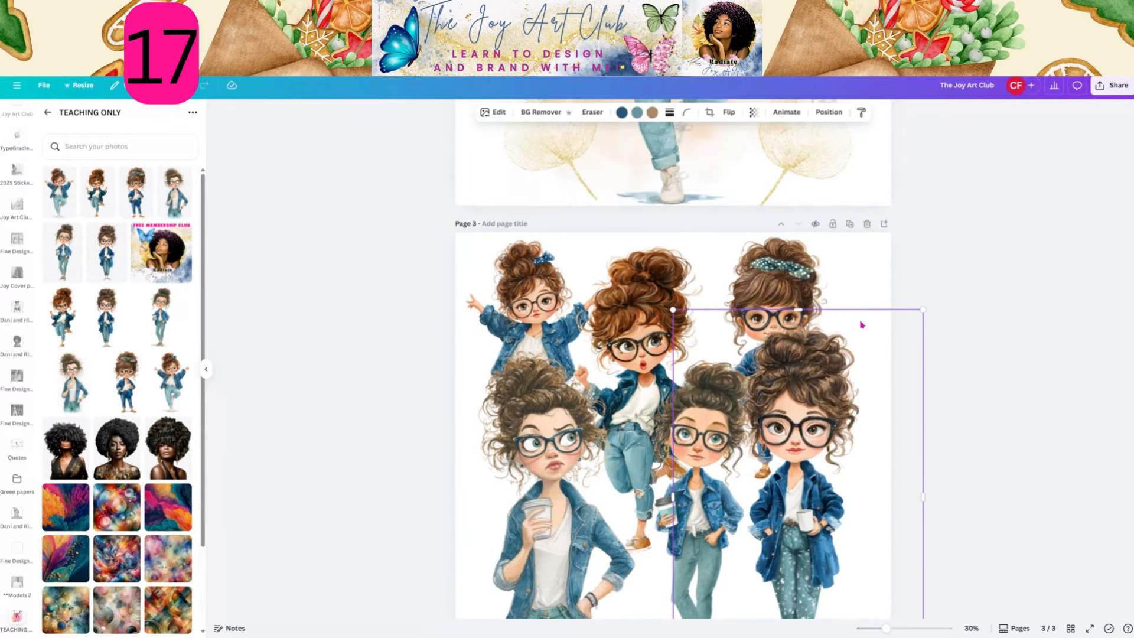
scroll(859, 321, up, 3)
click(679, 242)
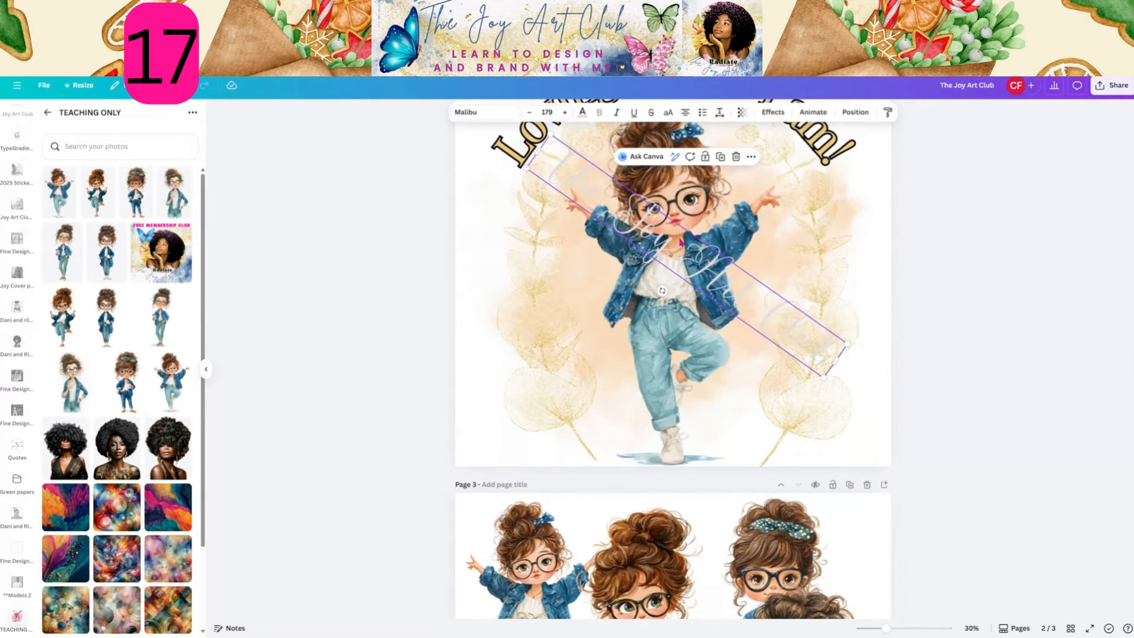
right_click(680, 240)
click(693, 252)
scroll(689, 384, down, 4)
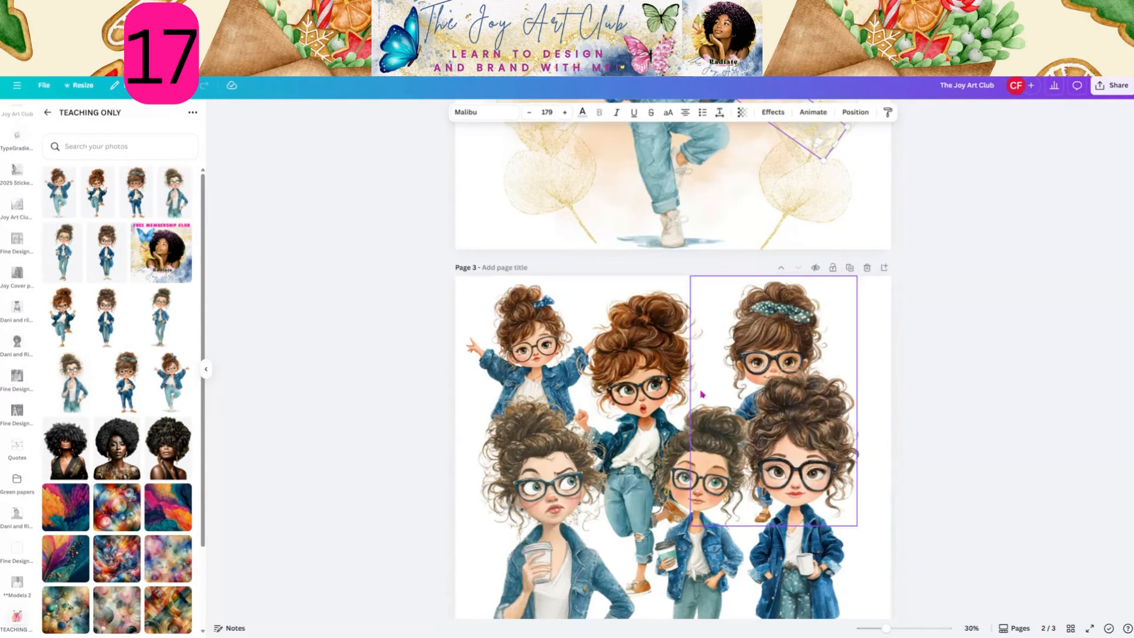
right_click(686, 417)
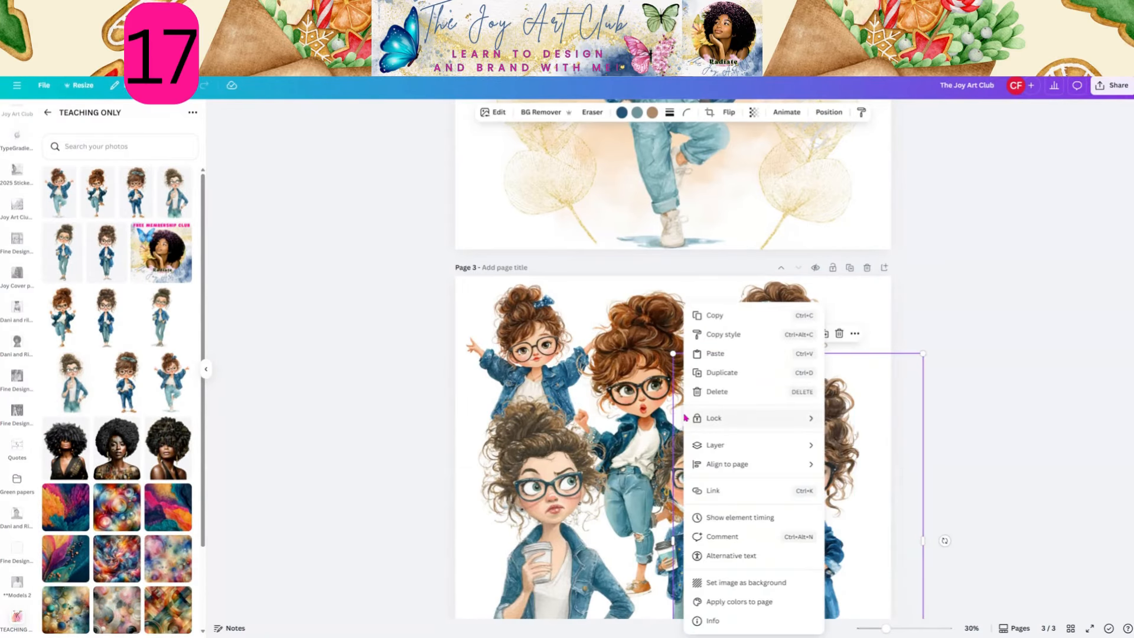
click(714, 354)
scroll(685, 513, down, 3)
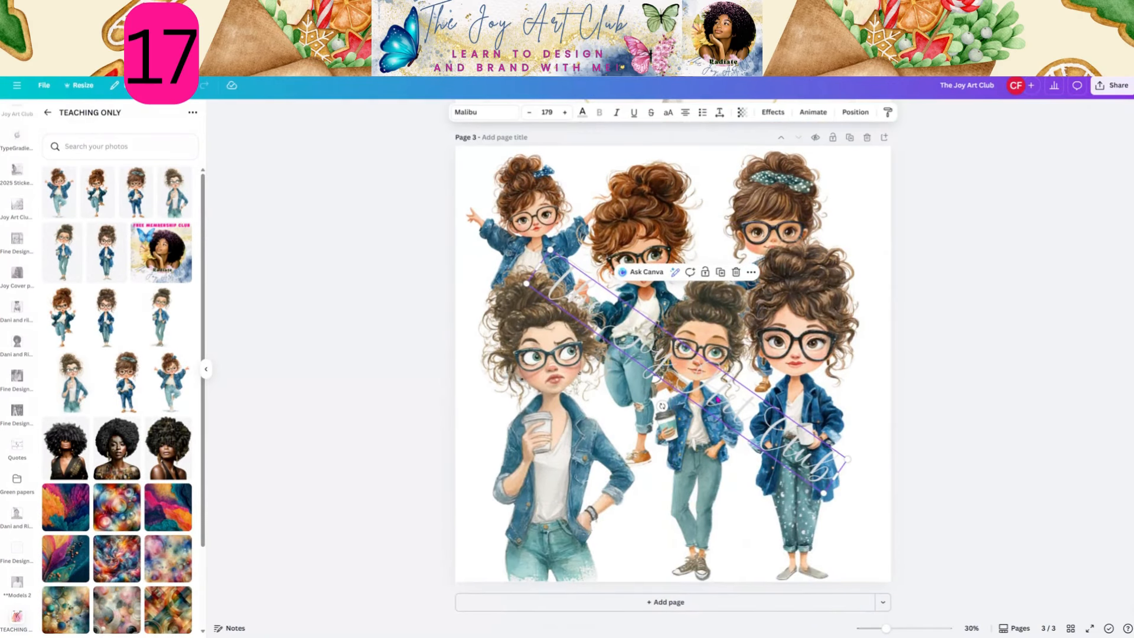
Rotate page 3's watermark to nearly horizontal, duplicate it, and place one copy across the upper girls and one across the lower girls.
drag(661, 409, 687, 414)
click(673, 373)
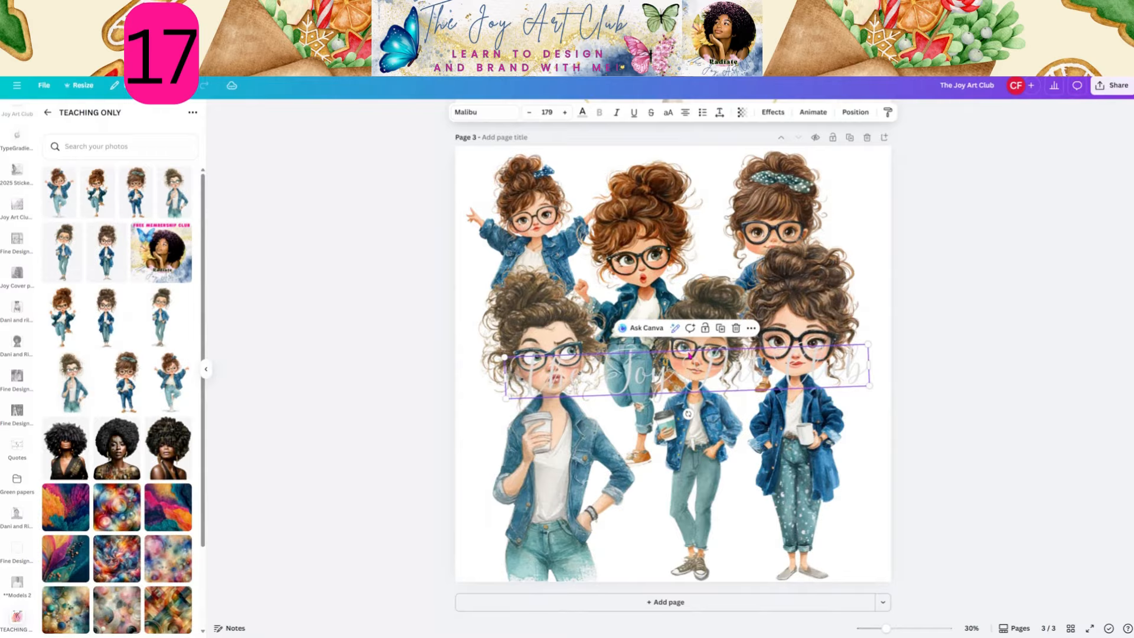
click(720, 328)
drag(731, 379, 728, 263)
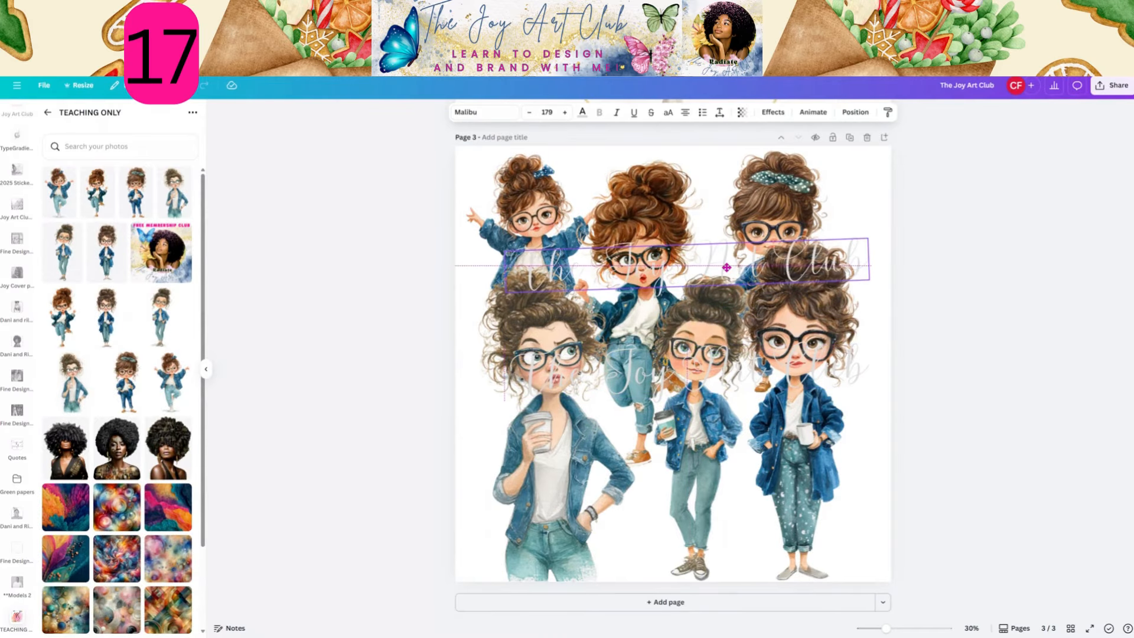
drag(728, 384, 720, 432)
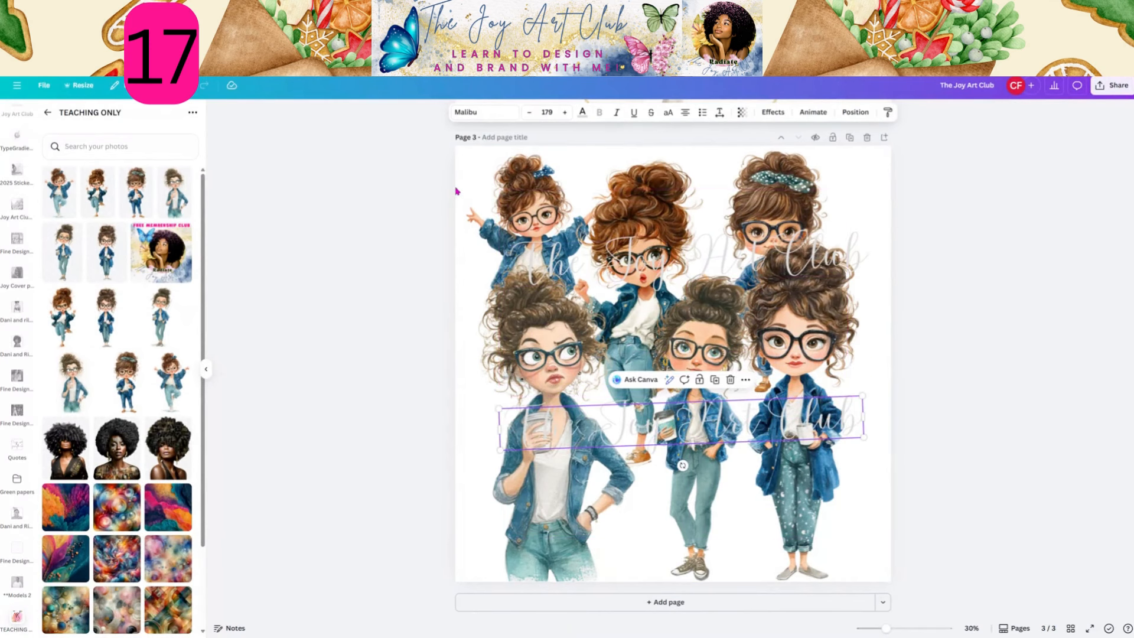
Crop the empty left side of the pensive girl's image on page 3 and select the page background.
click(467, 254)
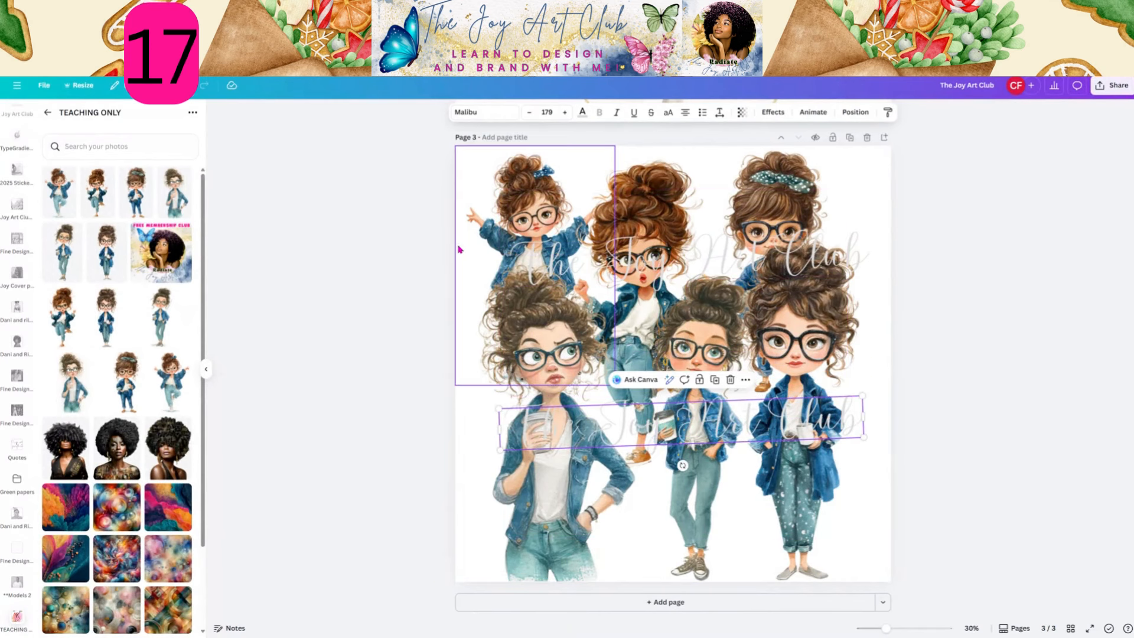
click(481, 455)
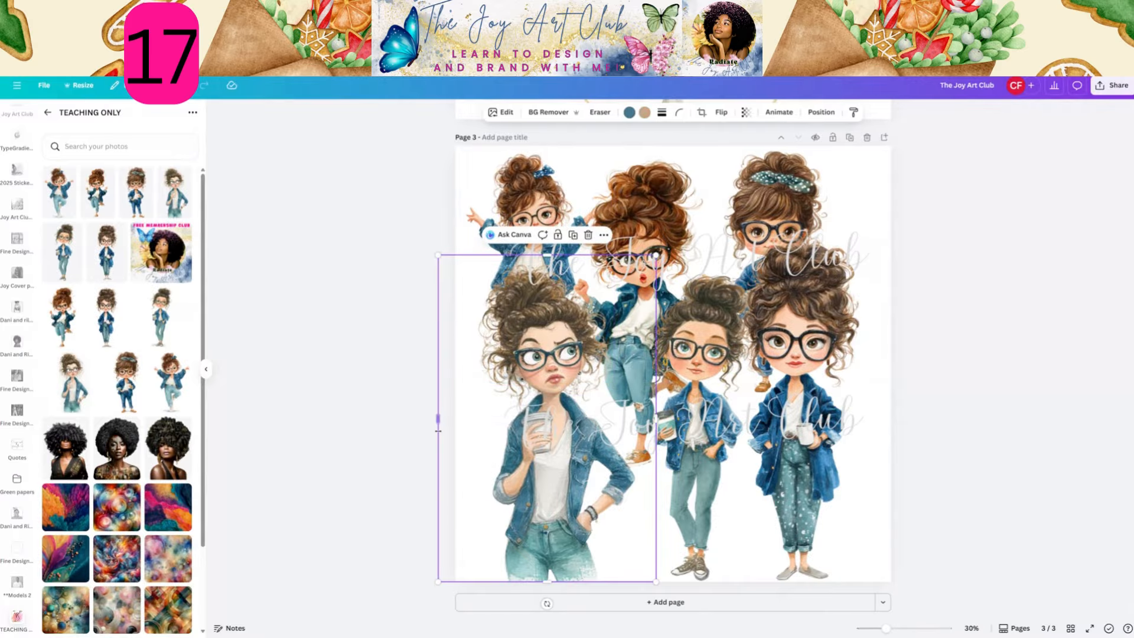
drag(438, 418, 483, 448)
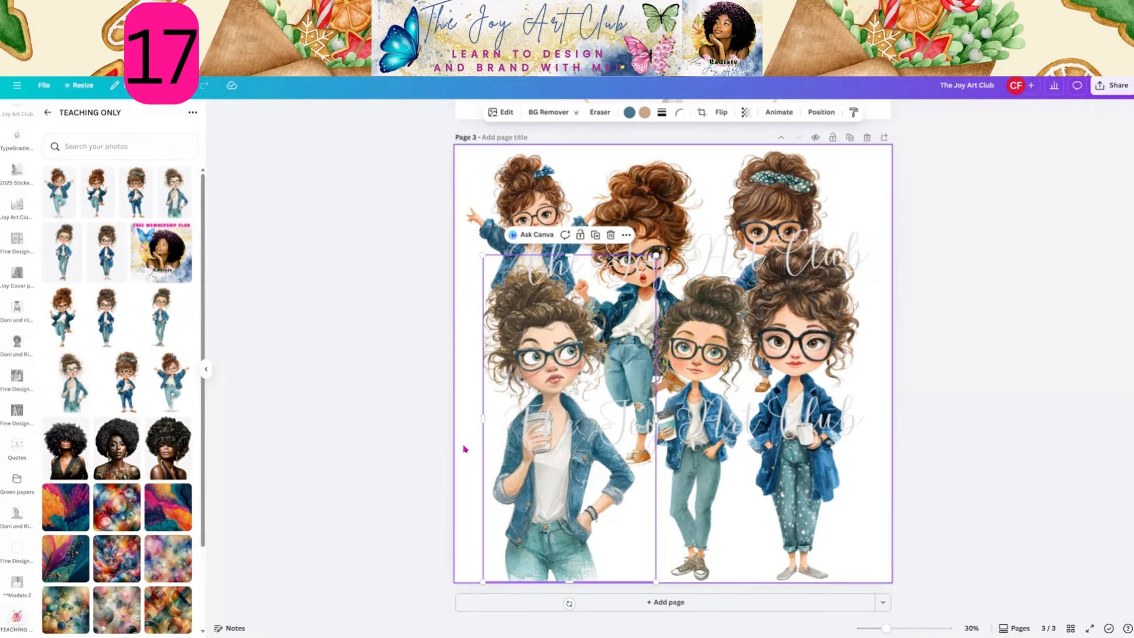
click(465, 449)
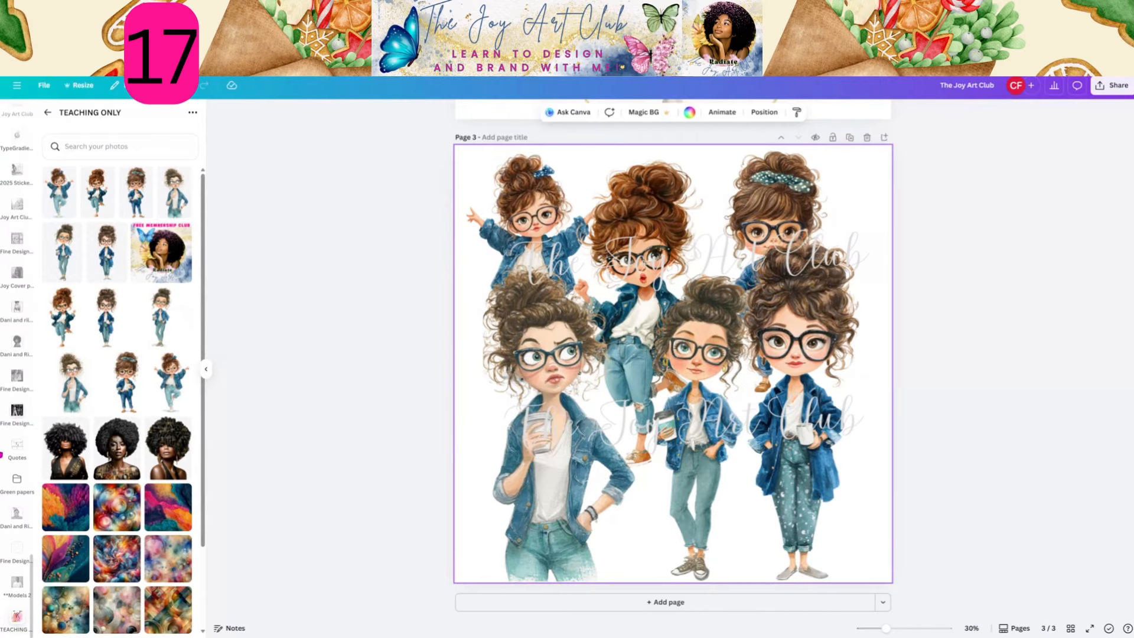
Leave the TEACHING ONLY folder and search Photos for "soft background".
scroll(16, 413, up, 4)
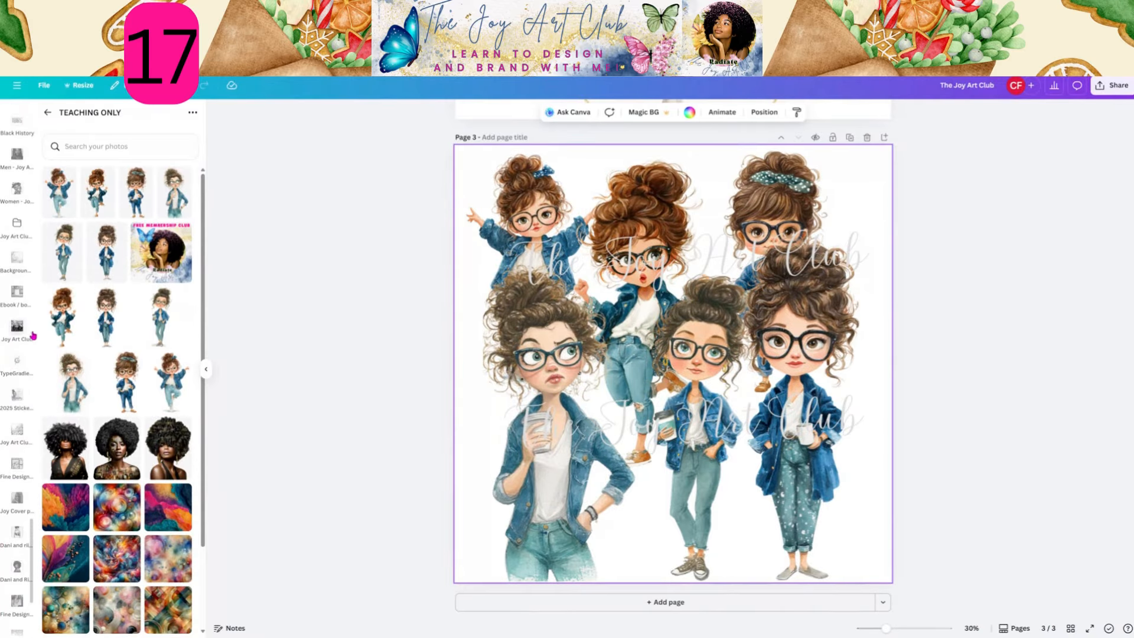
scroll(24, 307, up, 10)
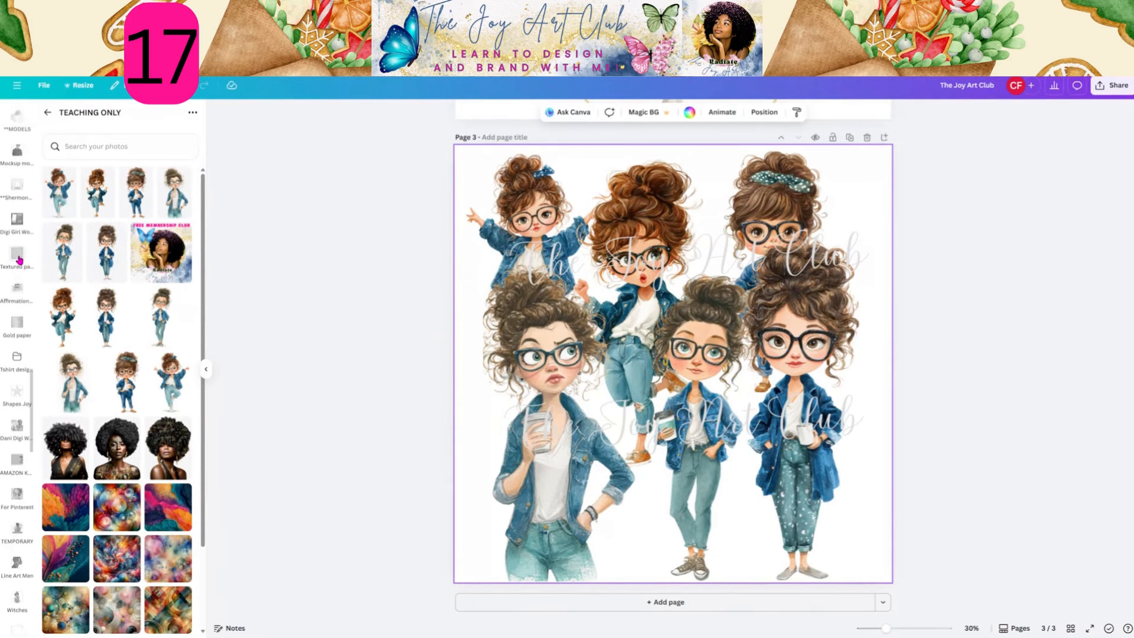
scroll(19, 259, up, 5)
click(47, 116)
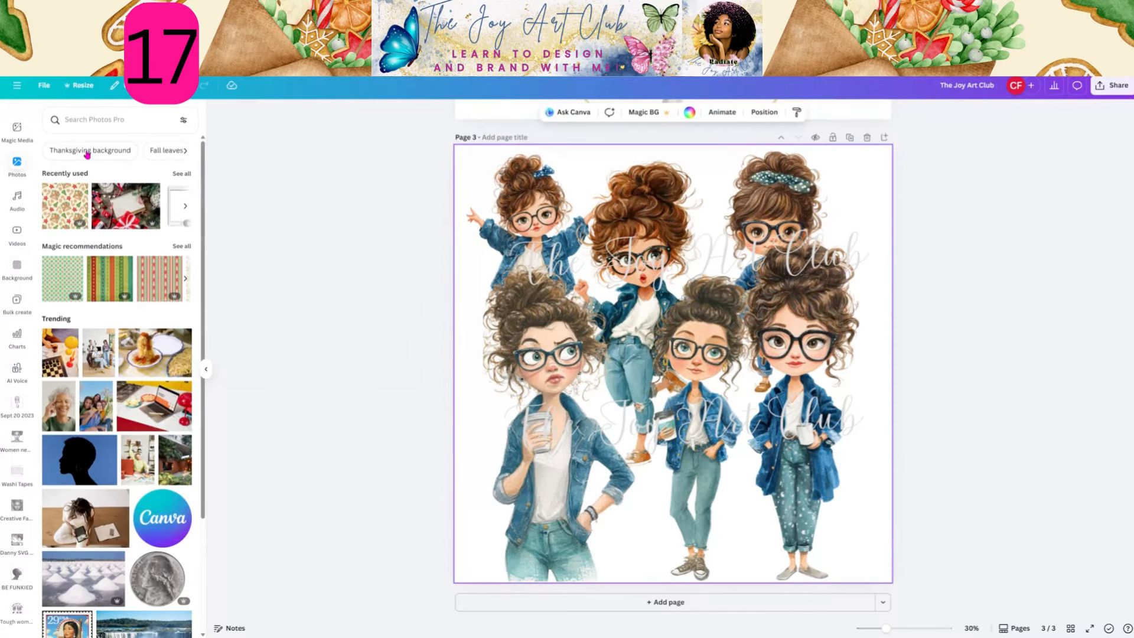
click(87, 121)
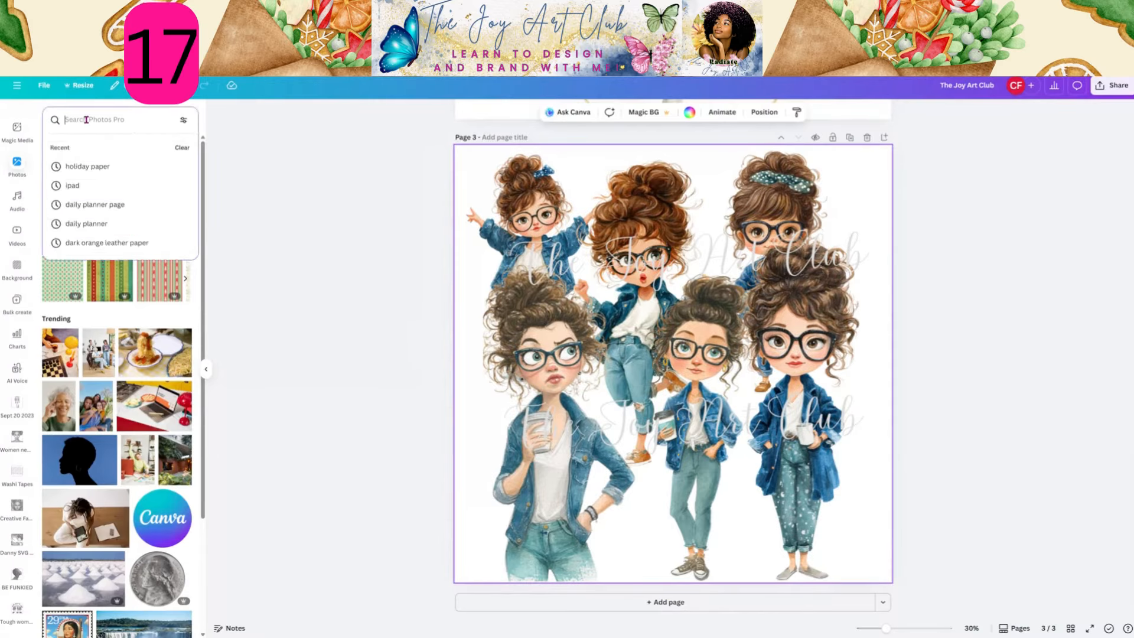
text(sof)
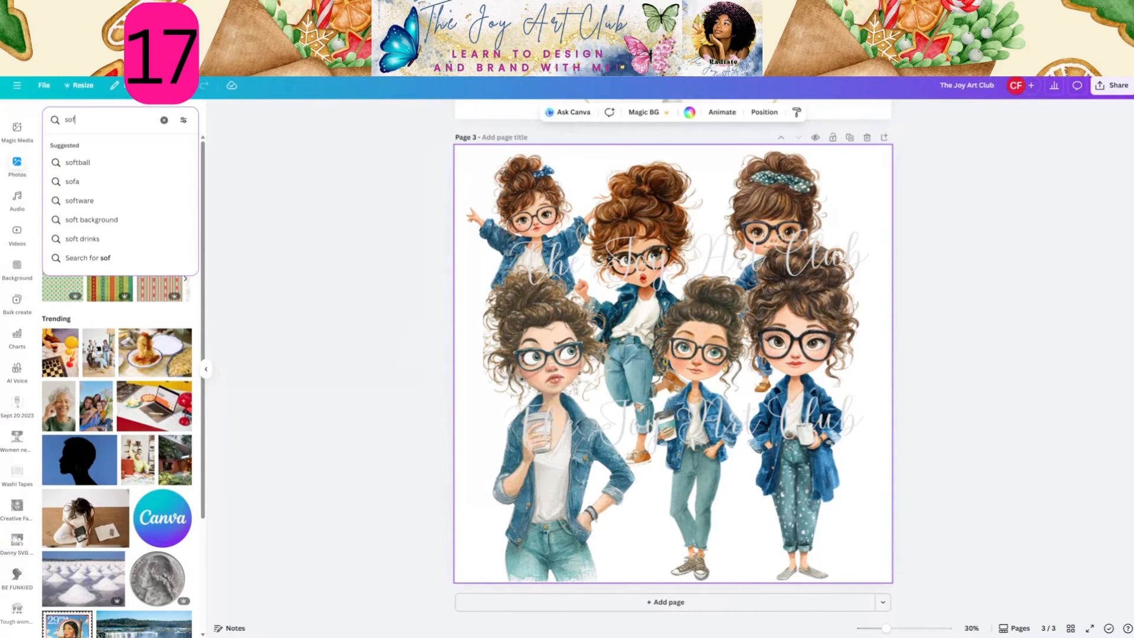
text(t backgrou)
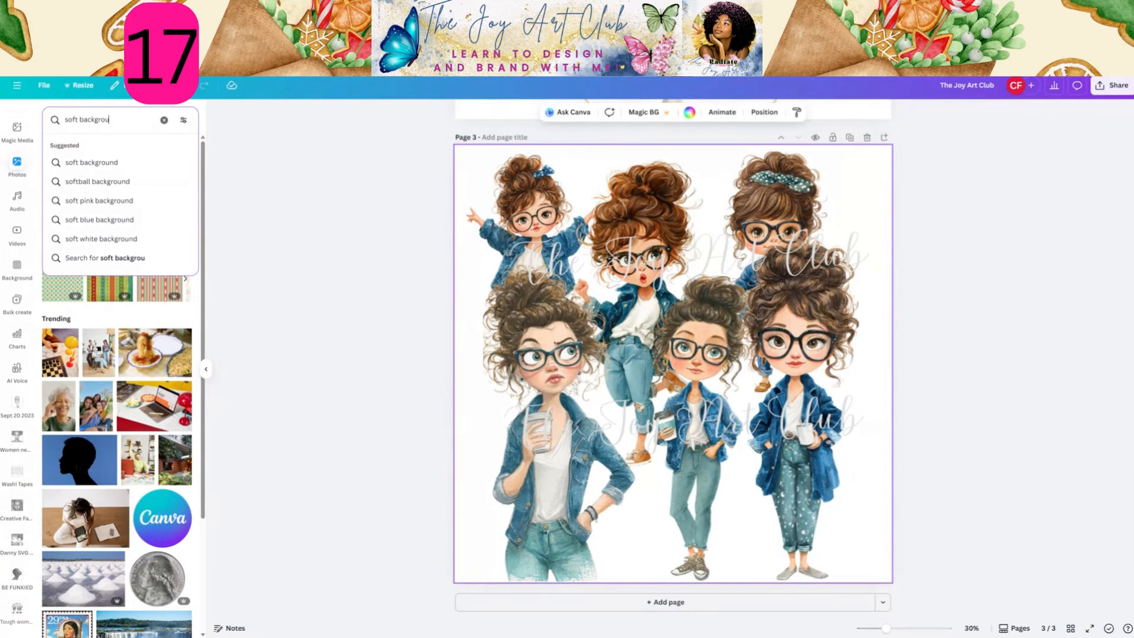
text(nd)
key(Return)
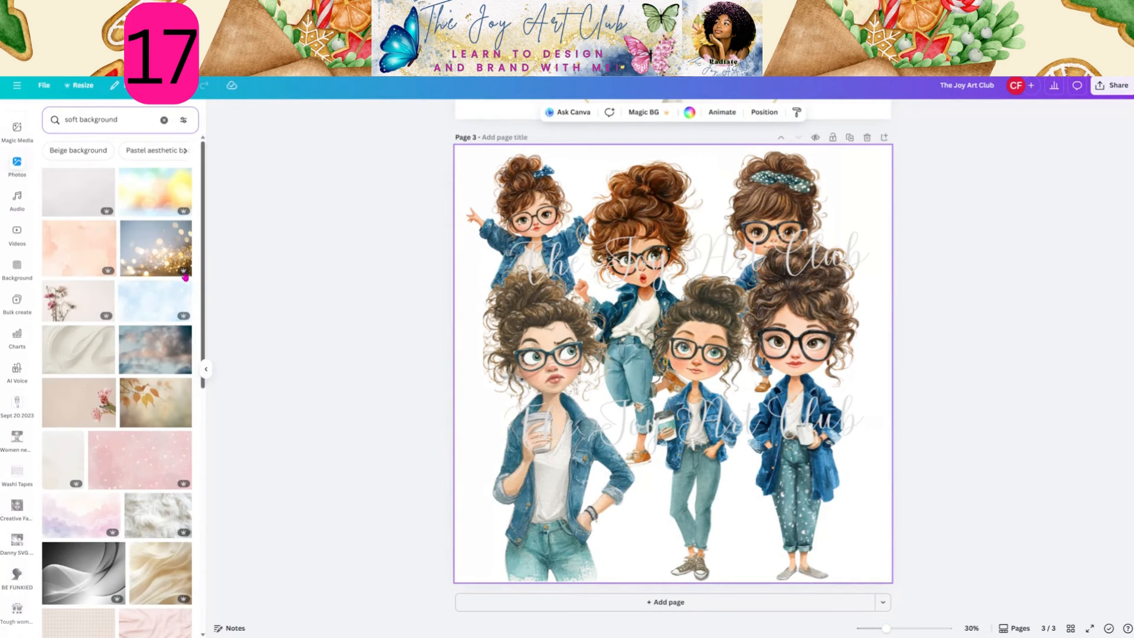
Add the plain cream photo to page 3 and set it as the page background.
click(69, 471)
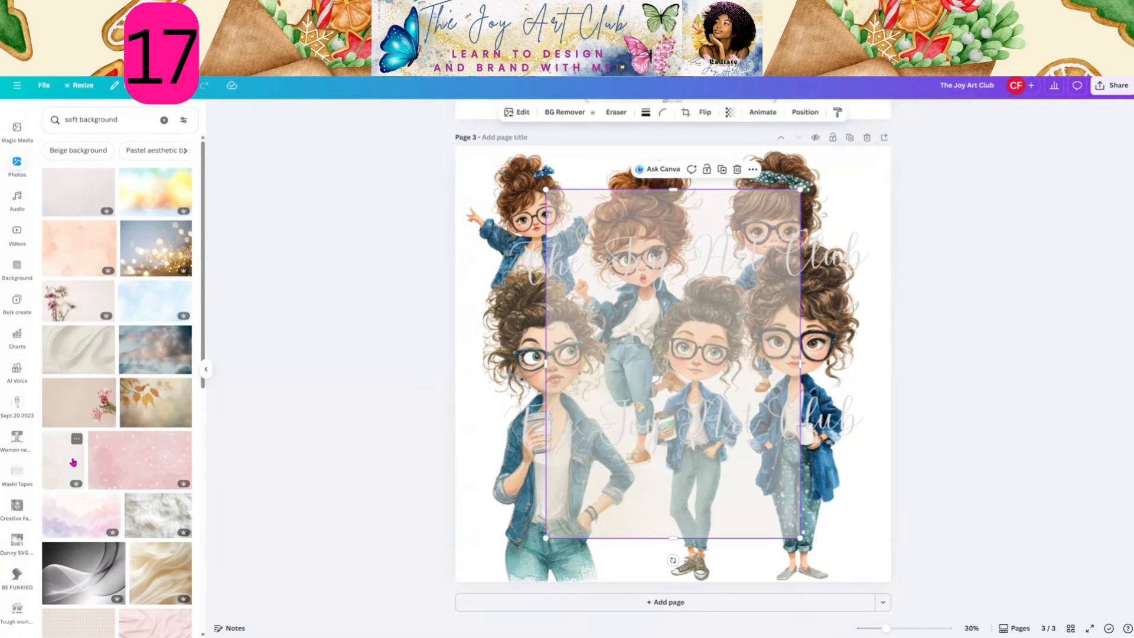
right_click(728, 254)
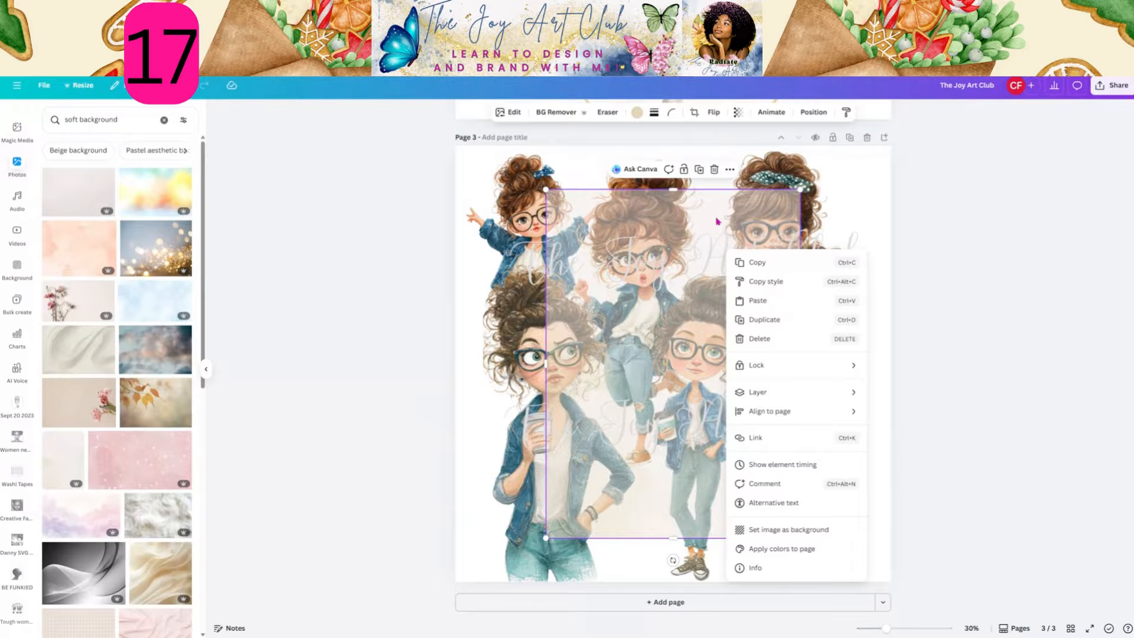
click(717, 220)
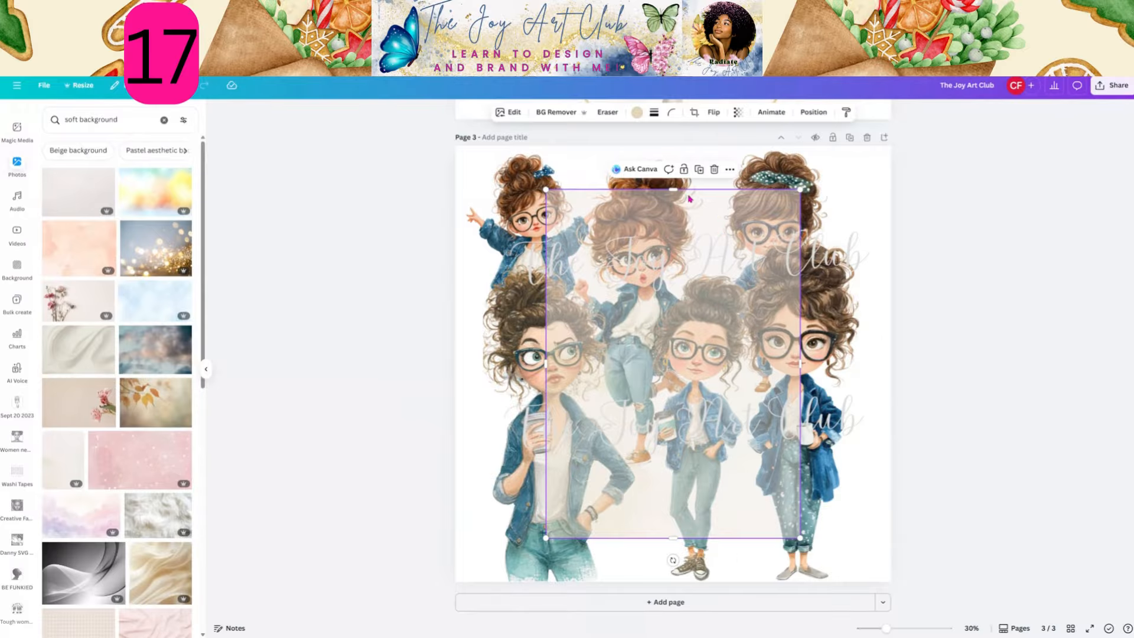
drag(689, 199, 600, 155)
drag(710, 496, 770, 584)
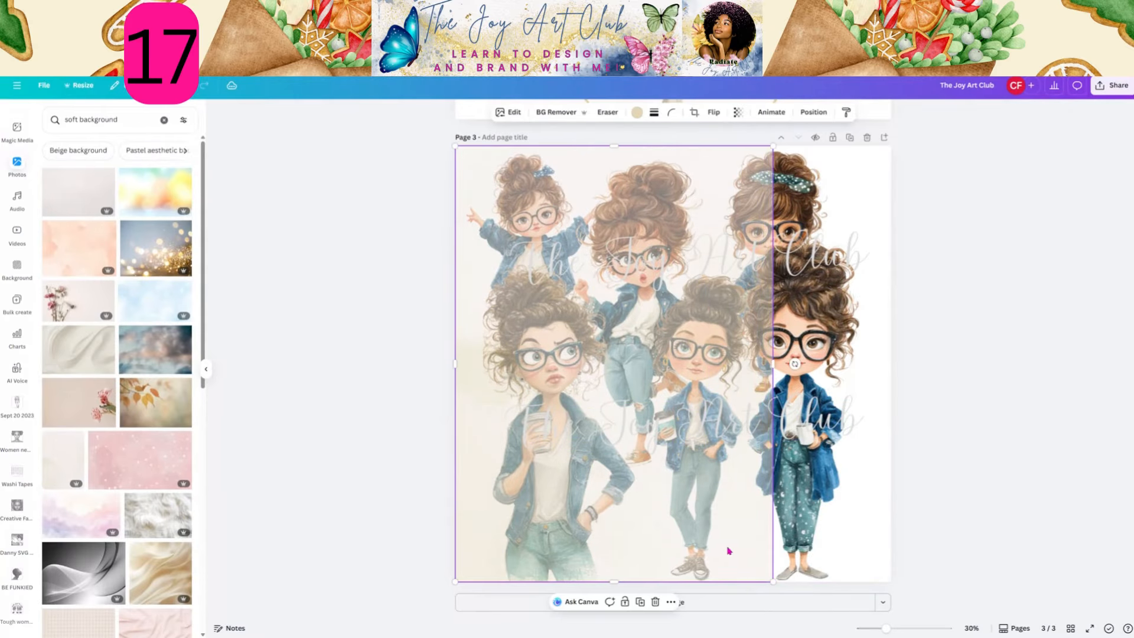
right_click(729, 551)
click(766, 583)
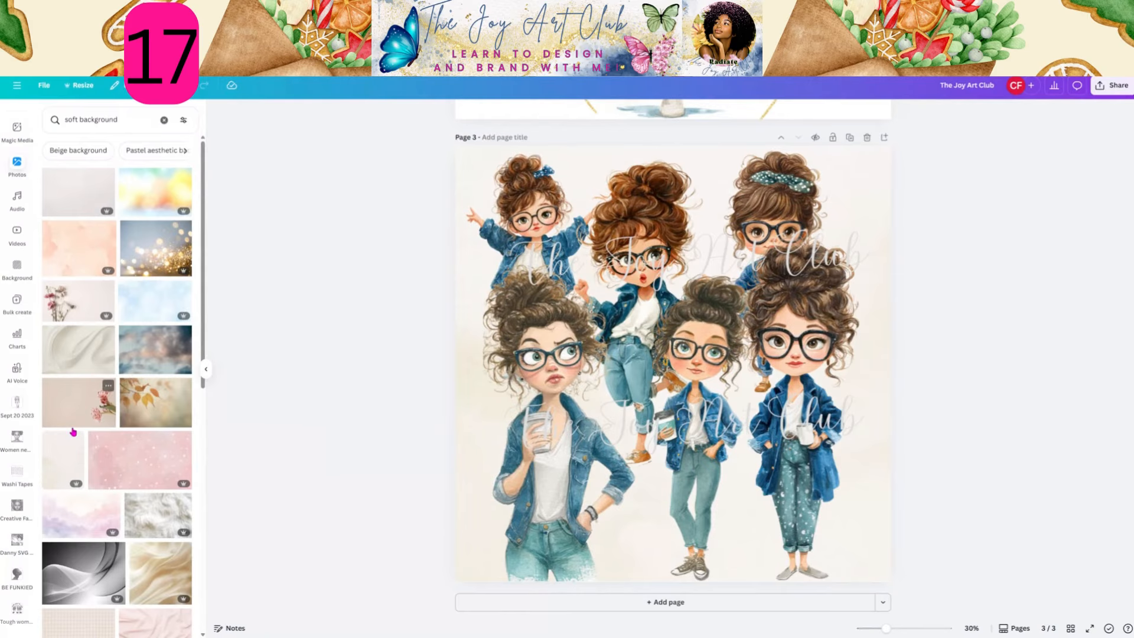
Set the soft pink photo with white hearts as page 3's background.
mouse_move(140, 459)
mouse_down()
mouse_move(416, 429)
mouse_move(467, 435)
mouse_move(508, 414)
mouse_up()
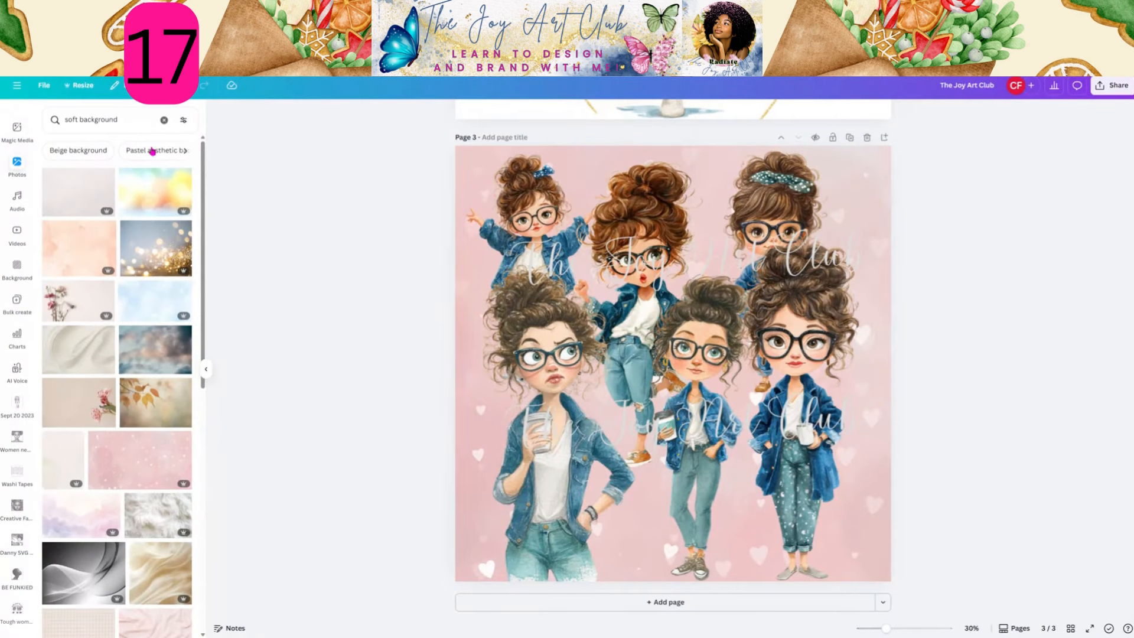
Search Photos for "ribbon" and look through the results for a suitable banner.
click(164, 121)
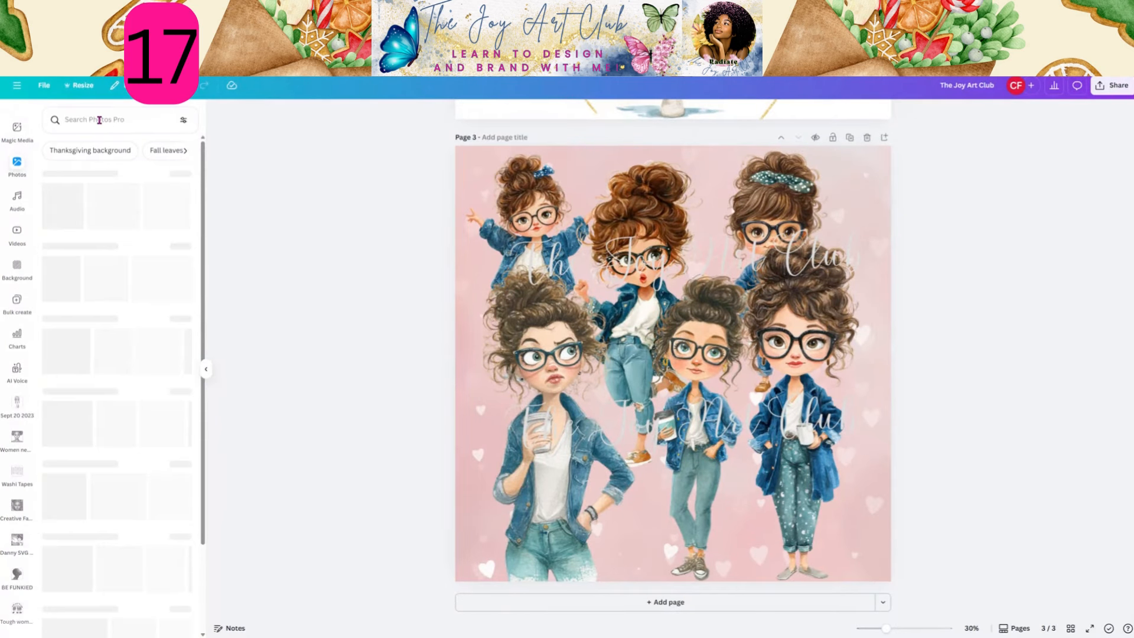
click(100, 121)
text(ribbon)
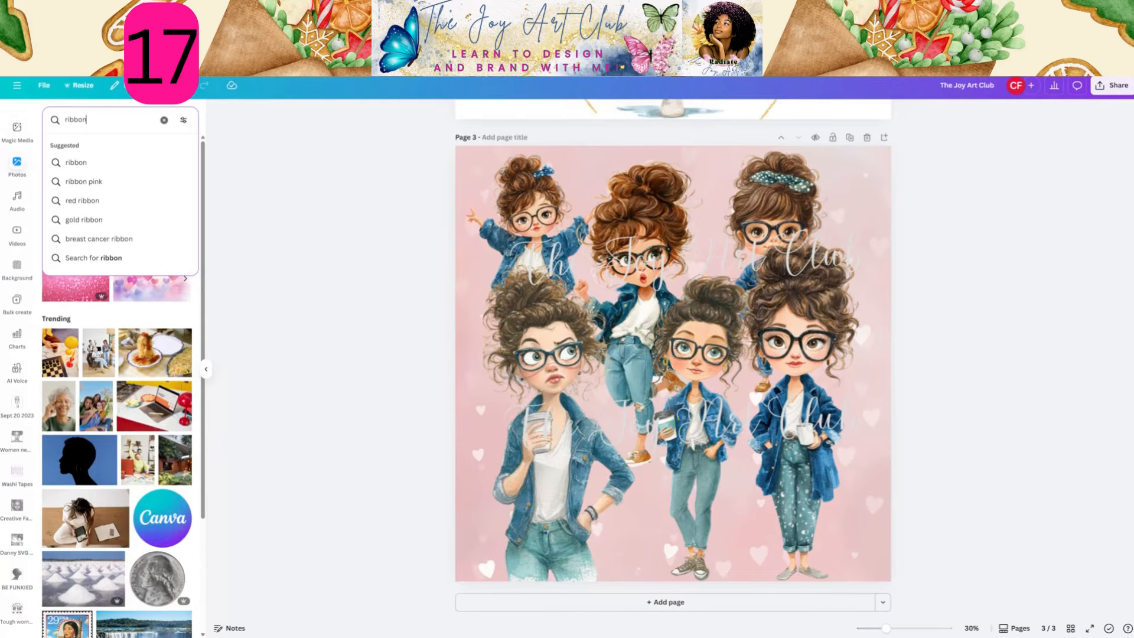
key(Return)
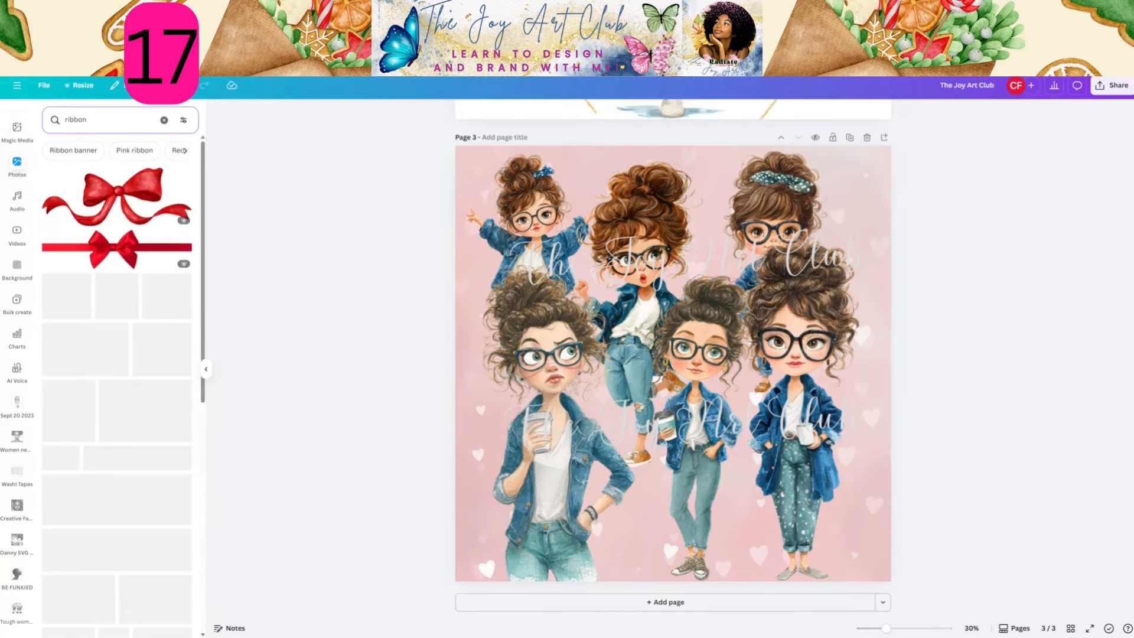
scroll(95, 506, down, 7)
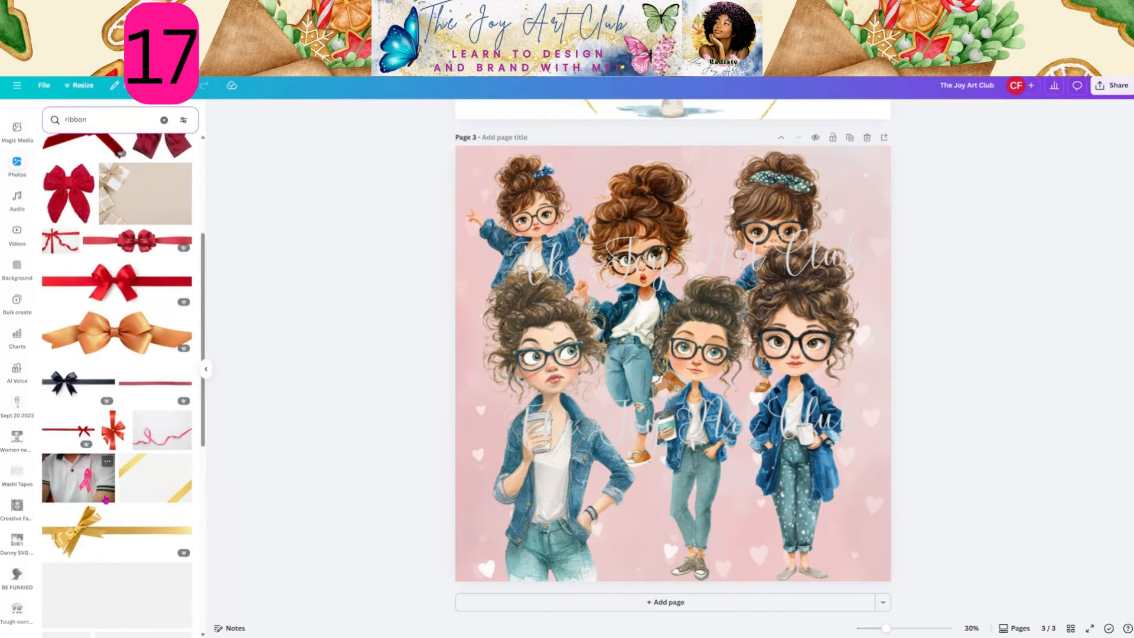
scroll(98, 496, down, 5)
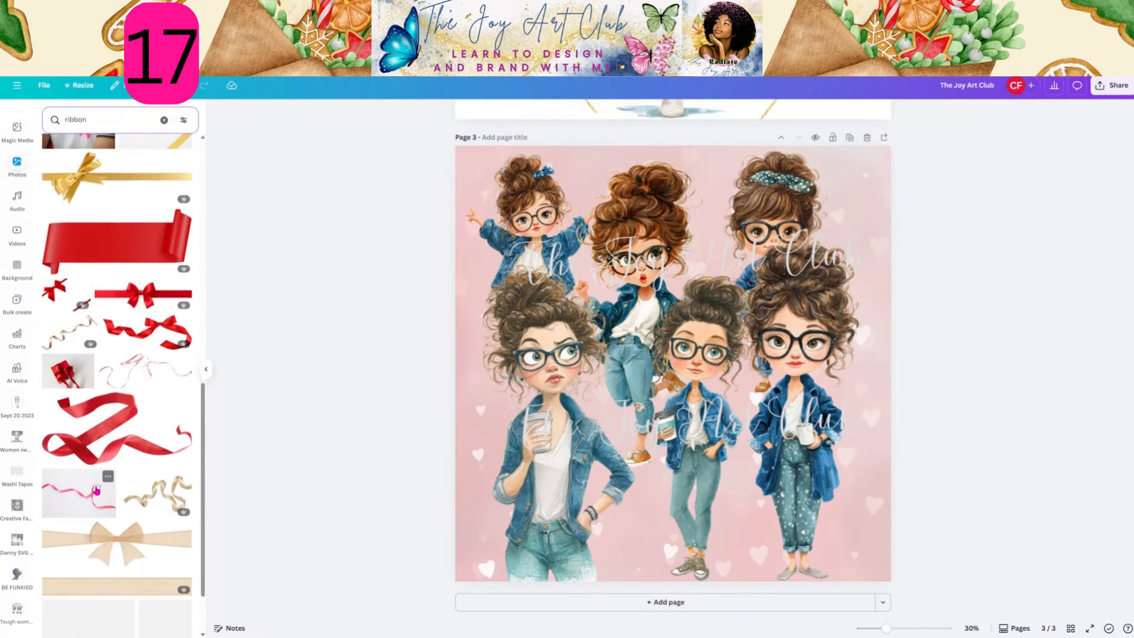
scroll(96, 491, down, 2)
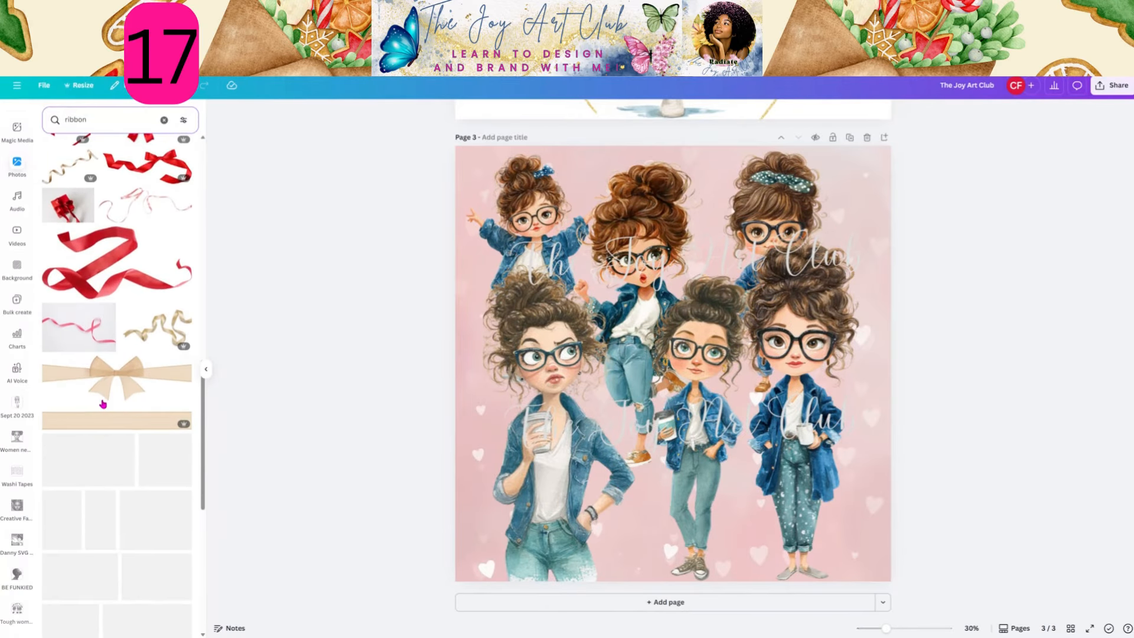
Try the beige bow ribbon across the middle of page 3 and remove it.
click(103, 404)
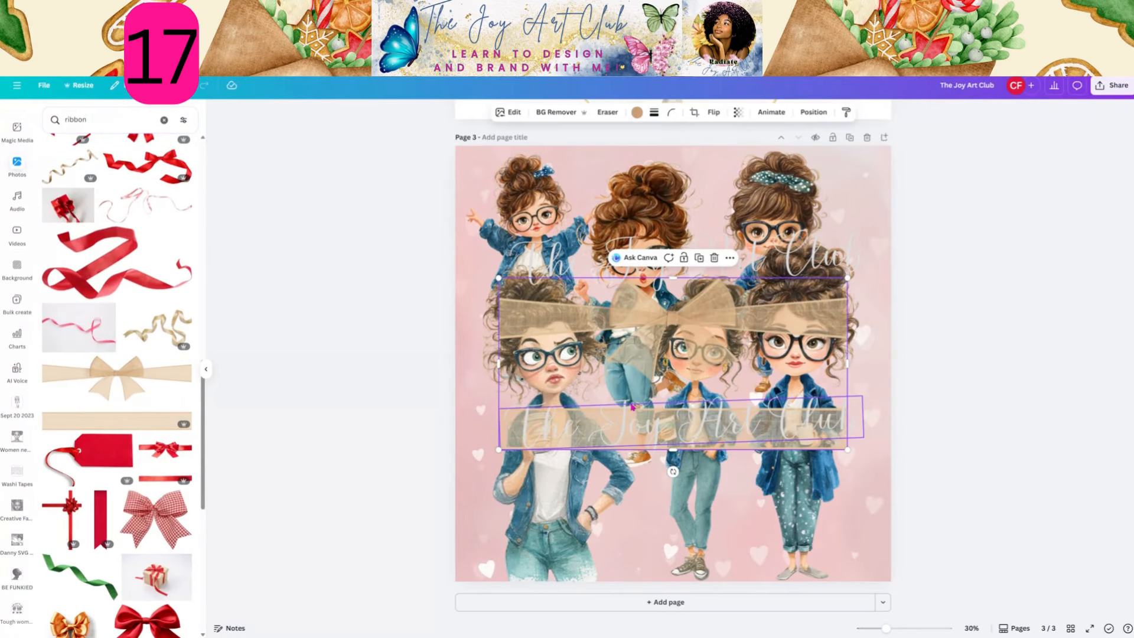
mouse_move(711, 306)
mouse_down()
mouse_move(663, 315)
mouse_move(701, 317)
mouse_up()
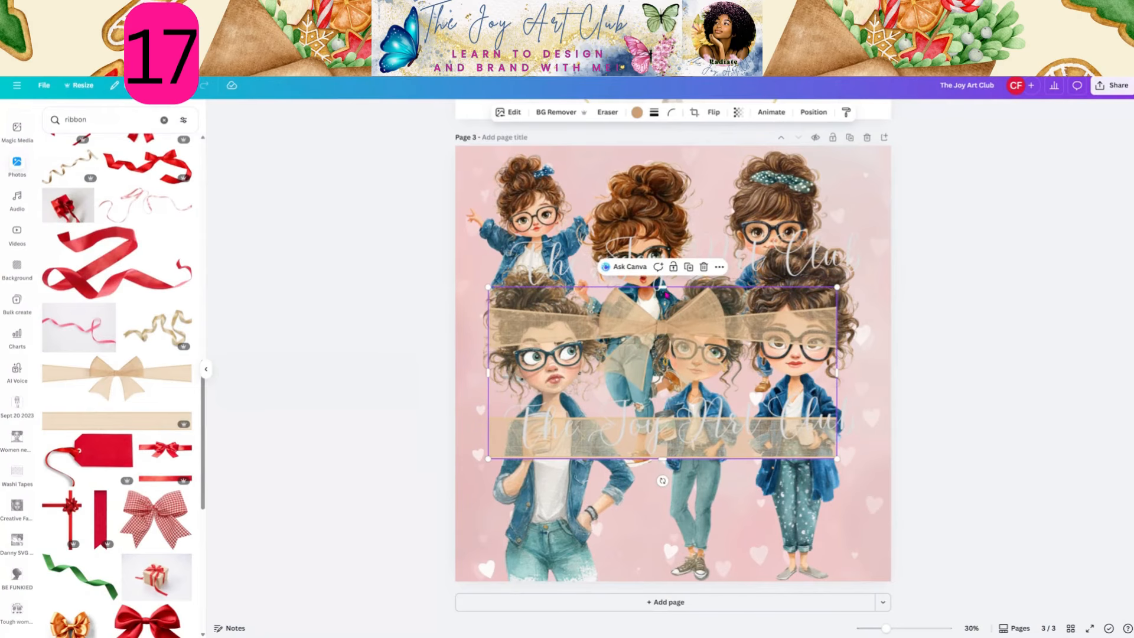
key(Delete)
scroll(181, 508, down, 4)
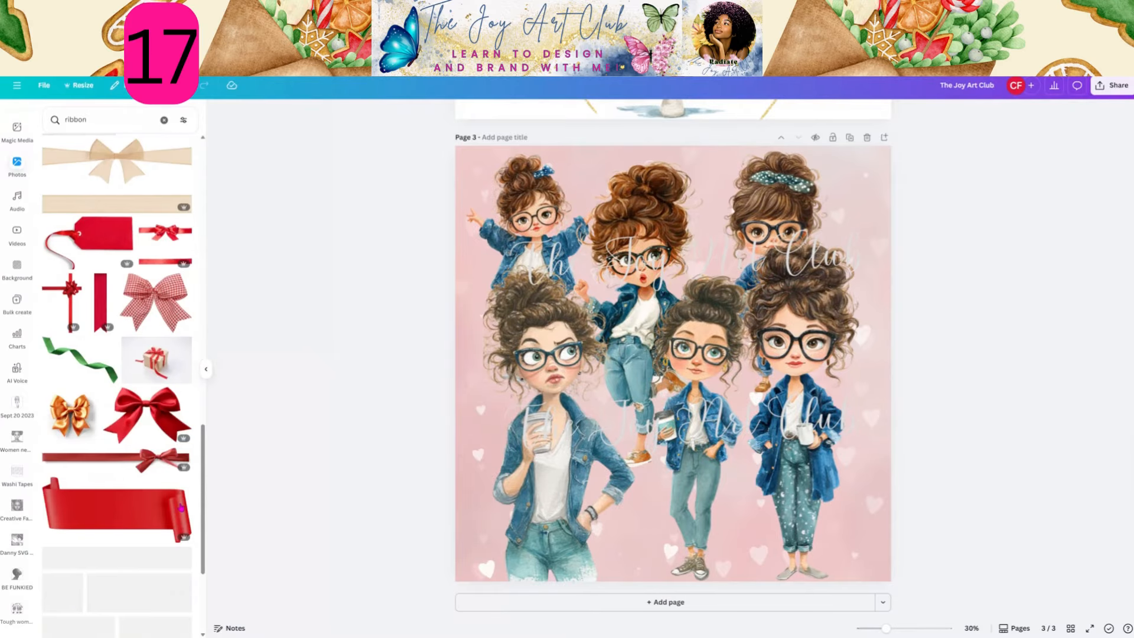
Add the yellow watercolor ribbon banner to page 3 and position it across the middle of the page.
scroll(175, 501, down, 4)
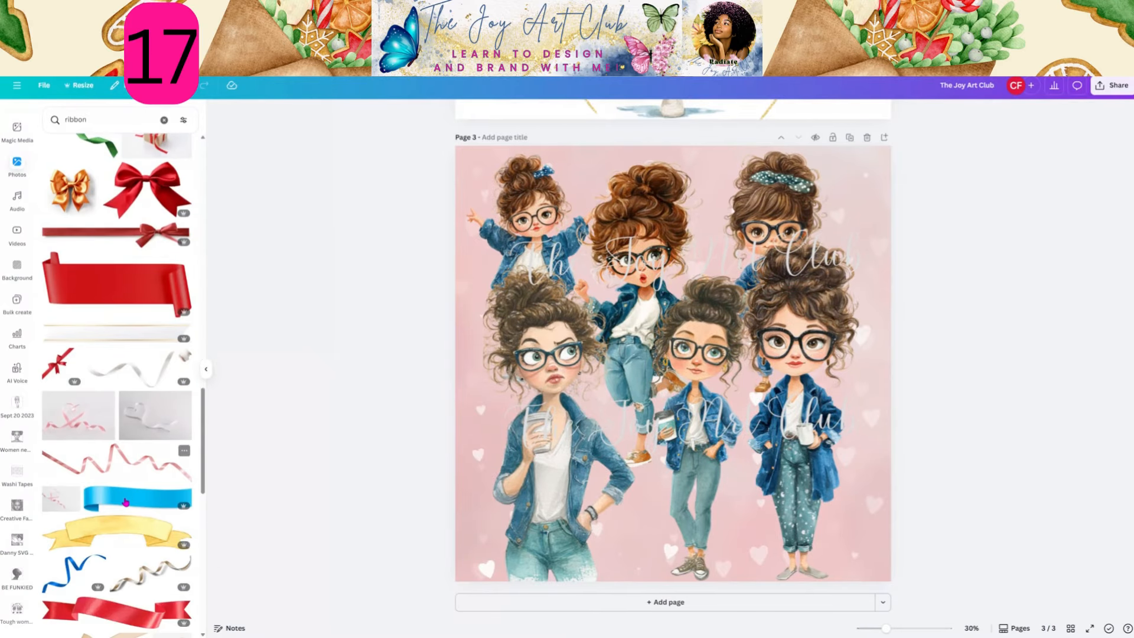
scroll(125, 502, down, 3)
click(110, 351)
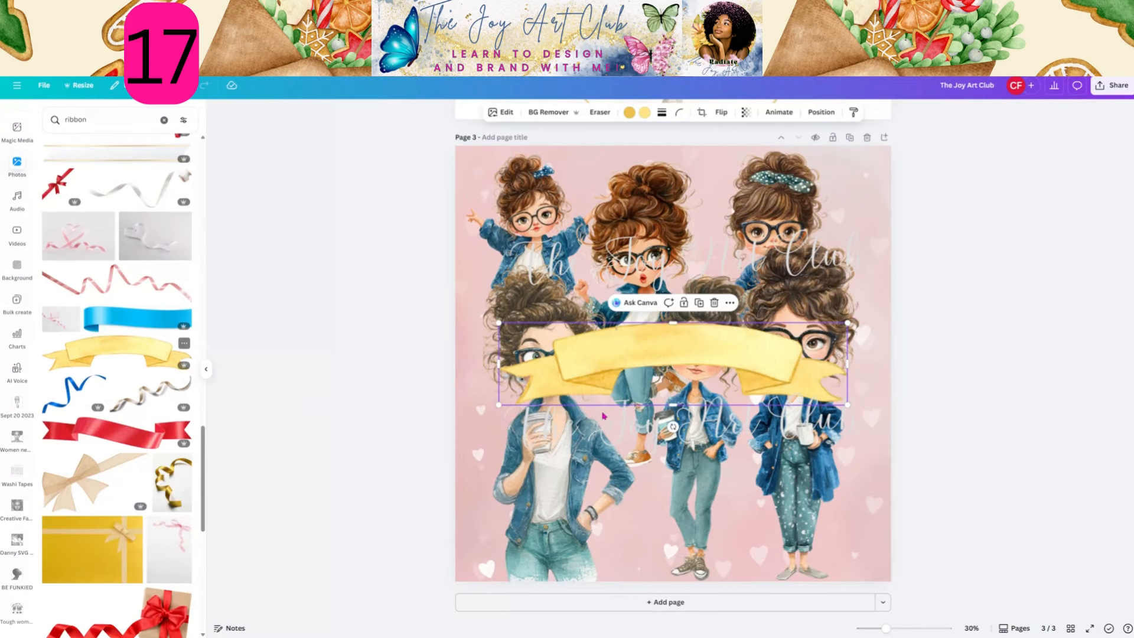
mouse_move(687, 352)
mouse_down()
mouse_move(692, 488)
mouse_move(689, 339)
mouse_up()
Shrink the standing girl in the lower middle of page 3 so her face sits below the yellow banner.
click(678, 505)
click(668, 501)
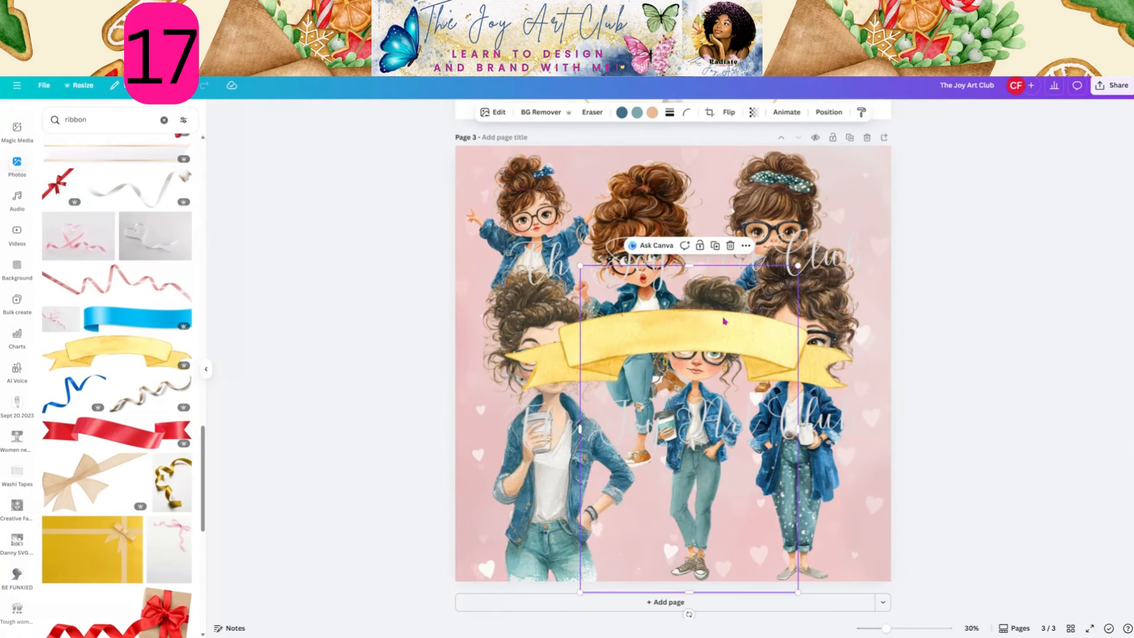
drag(798, 266, 764, 317)
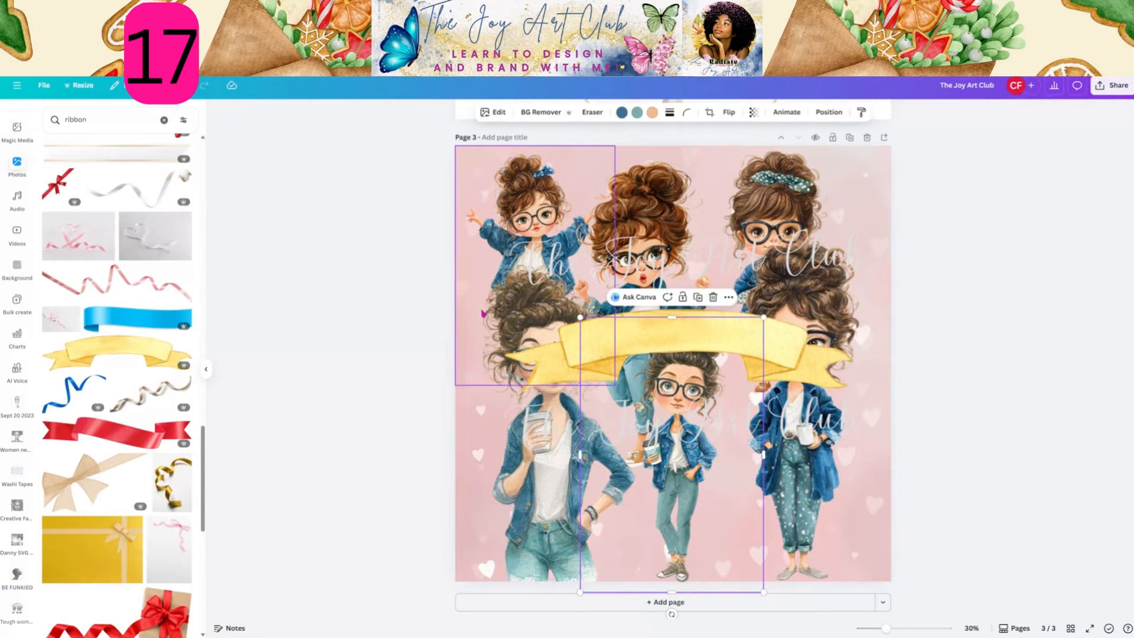
Shrink and reposition the lower-left girl holding a cup, and slightly enlarge the yellow banner.
click(479, 378)
drag(512, 469, 485, 468)
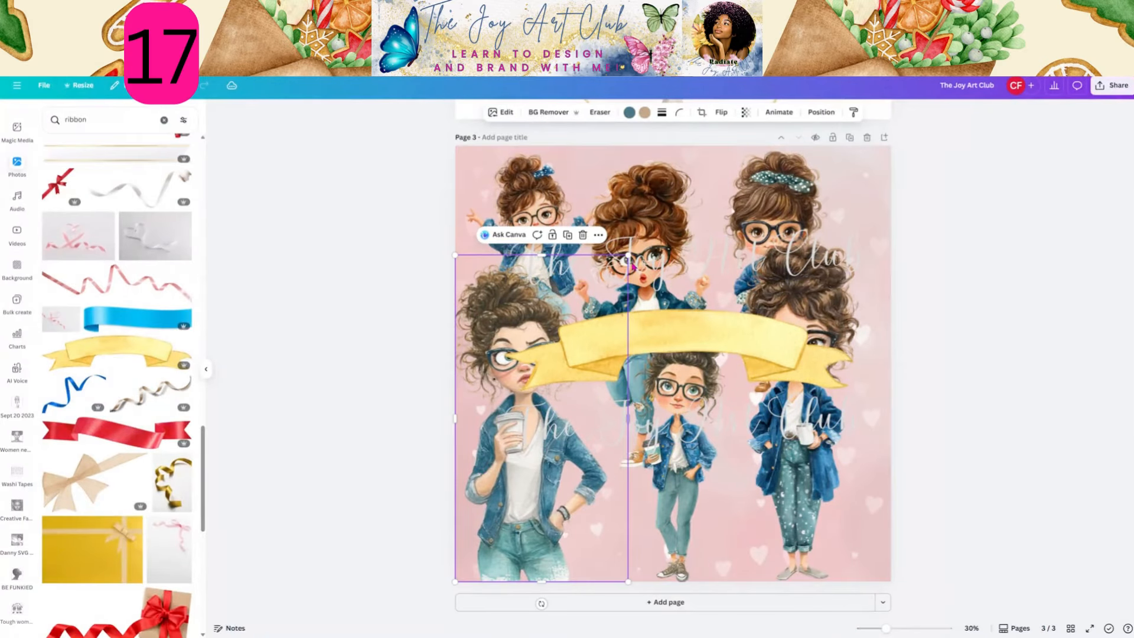
drag(628, 255, 599, 309)
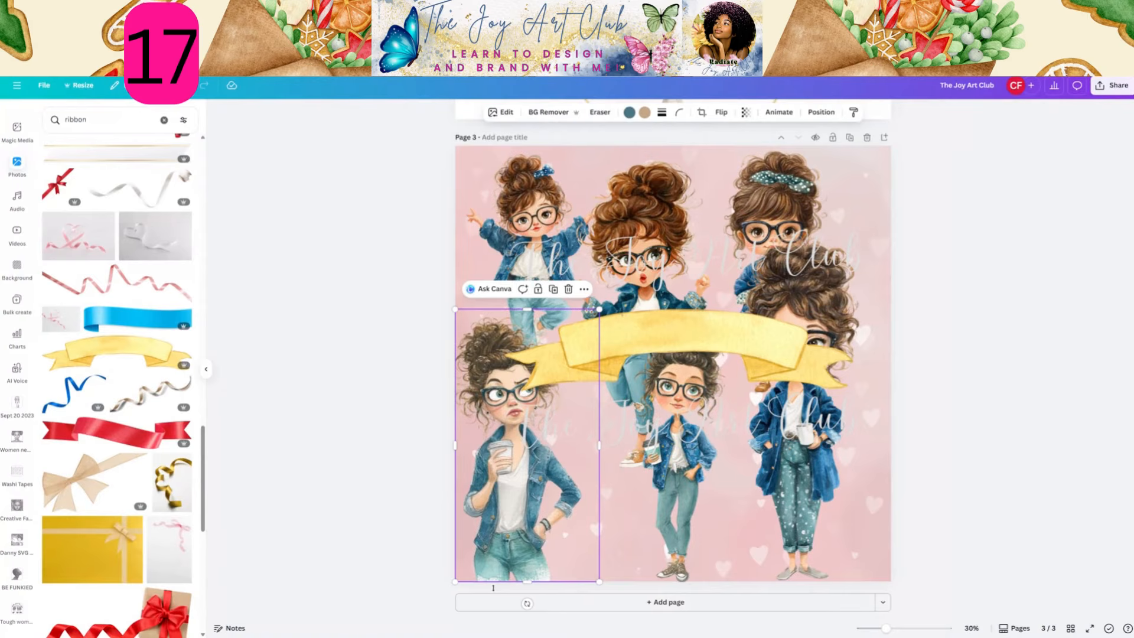
drag(543, 561, 583, 559)
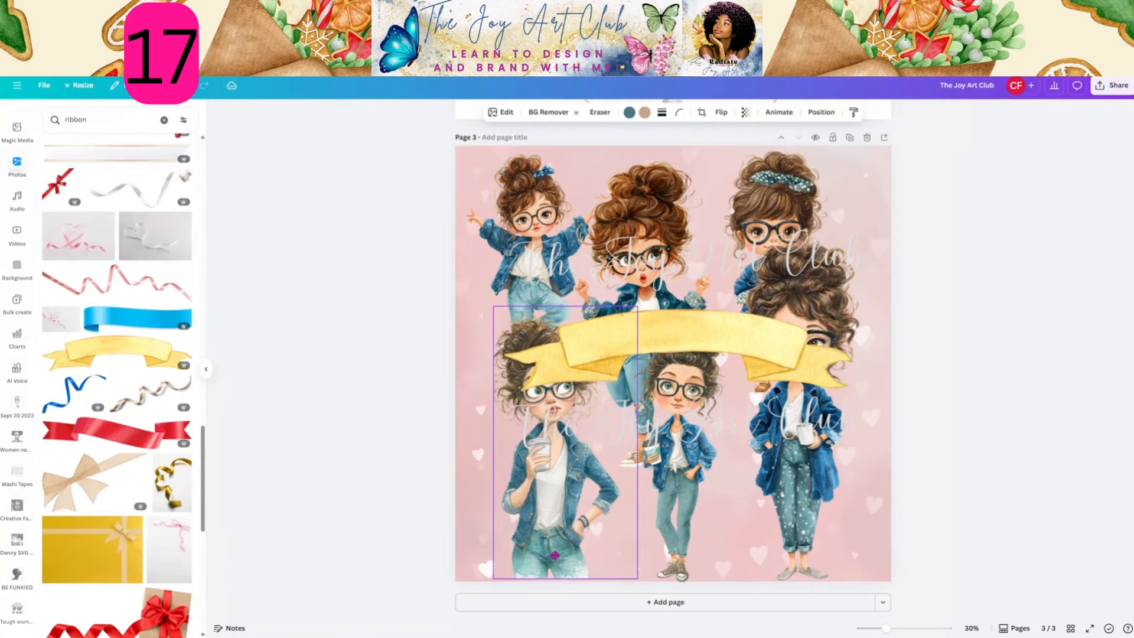
click(685, 339)
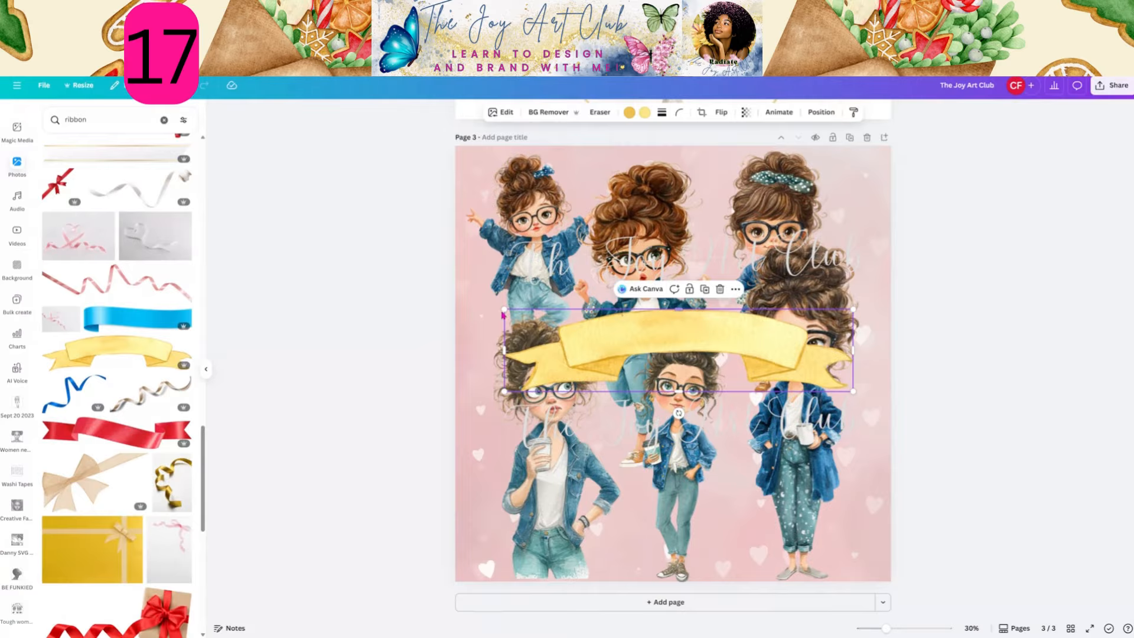
drag(502, 311, 498, 307)
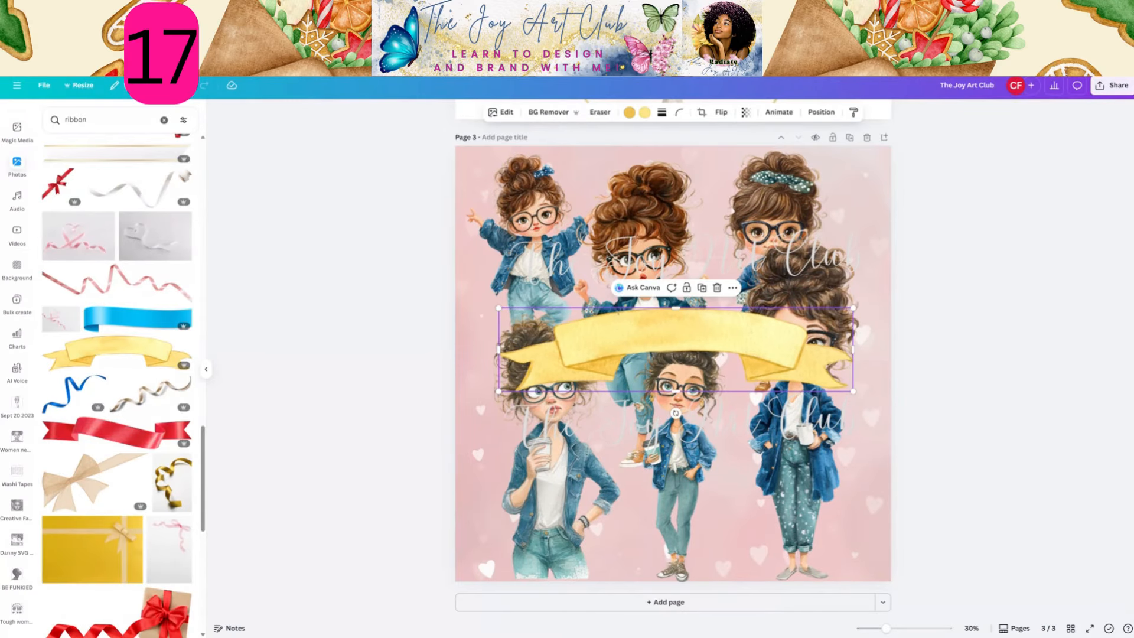
Add a text box in Barlow Condensed reading "6 clipart bundle".
key(t)
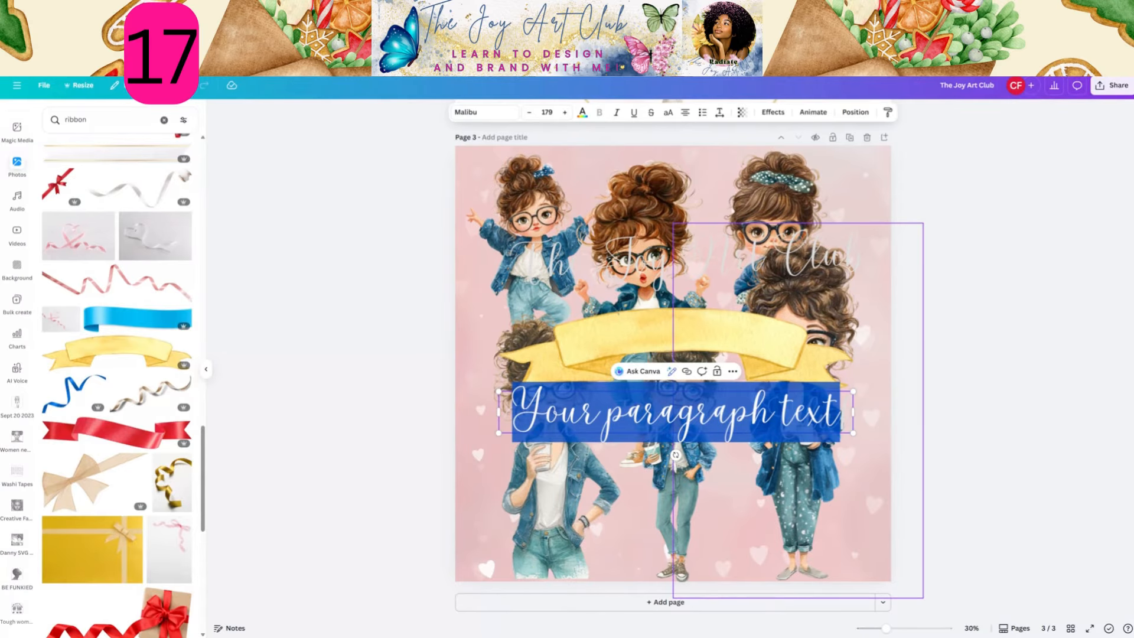
click(501, 112)
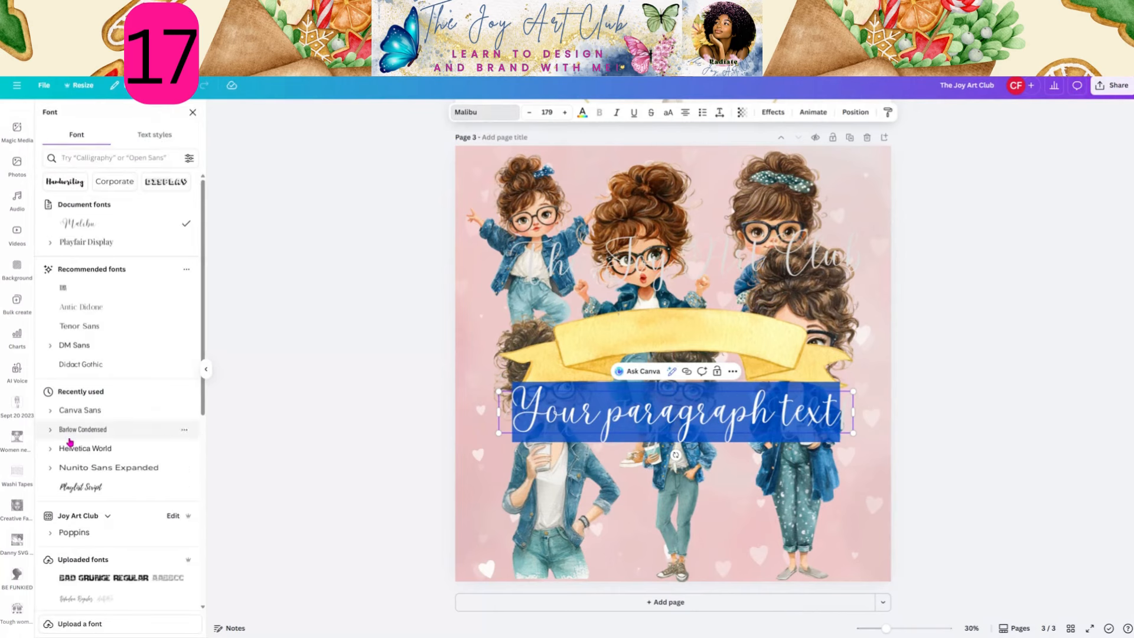
click(79, 432)
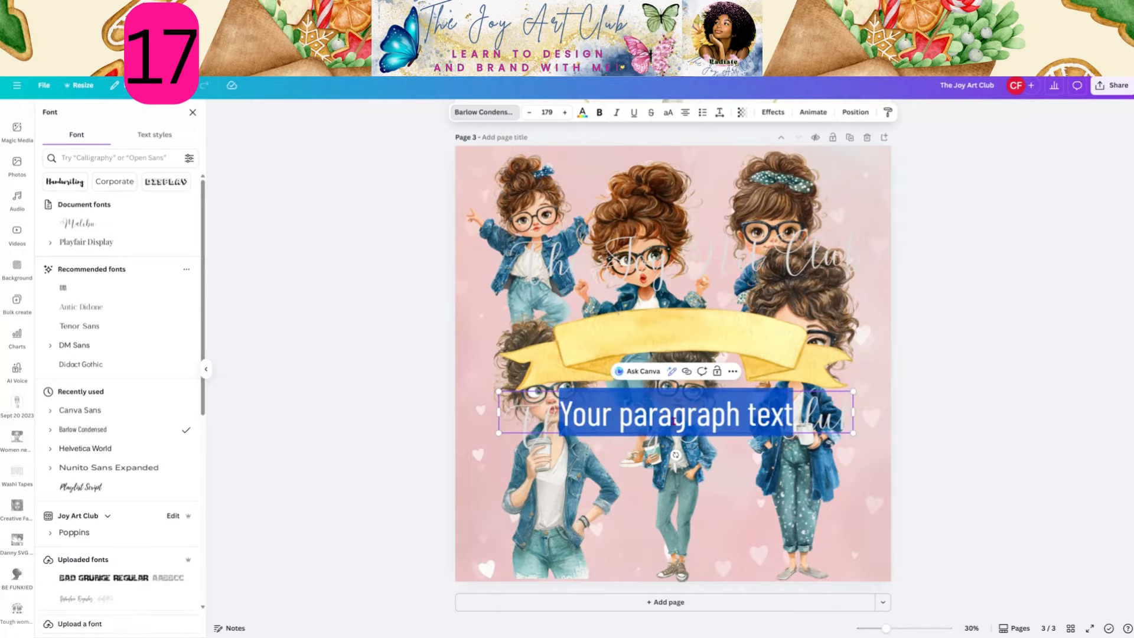
key(BackSpace)
text(6 p)
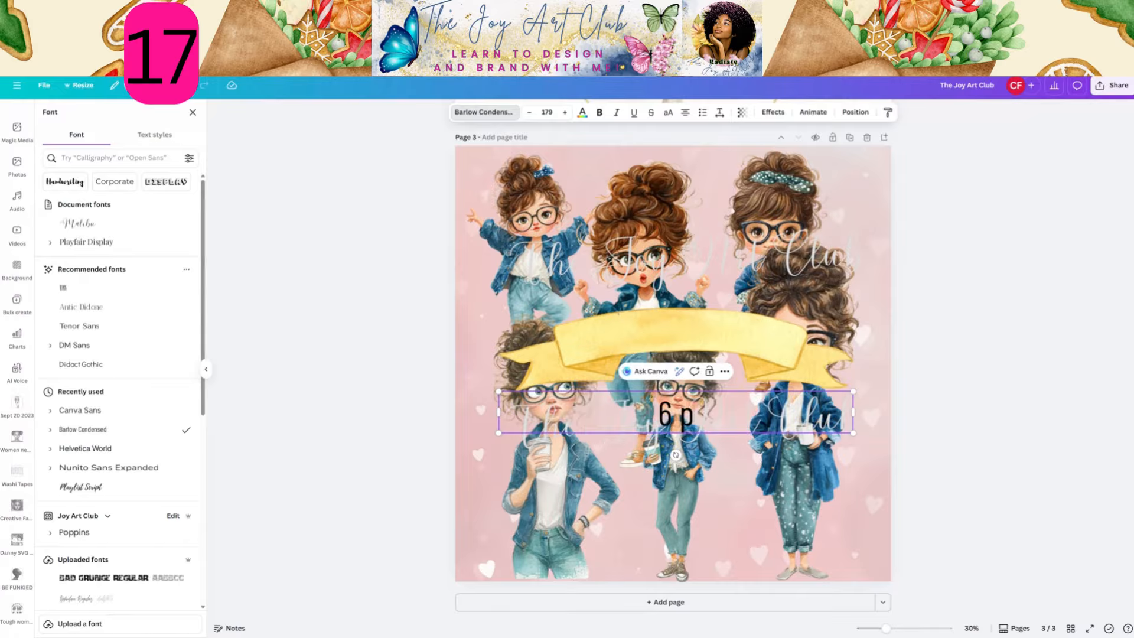
text(cl)
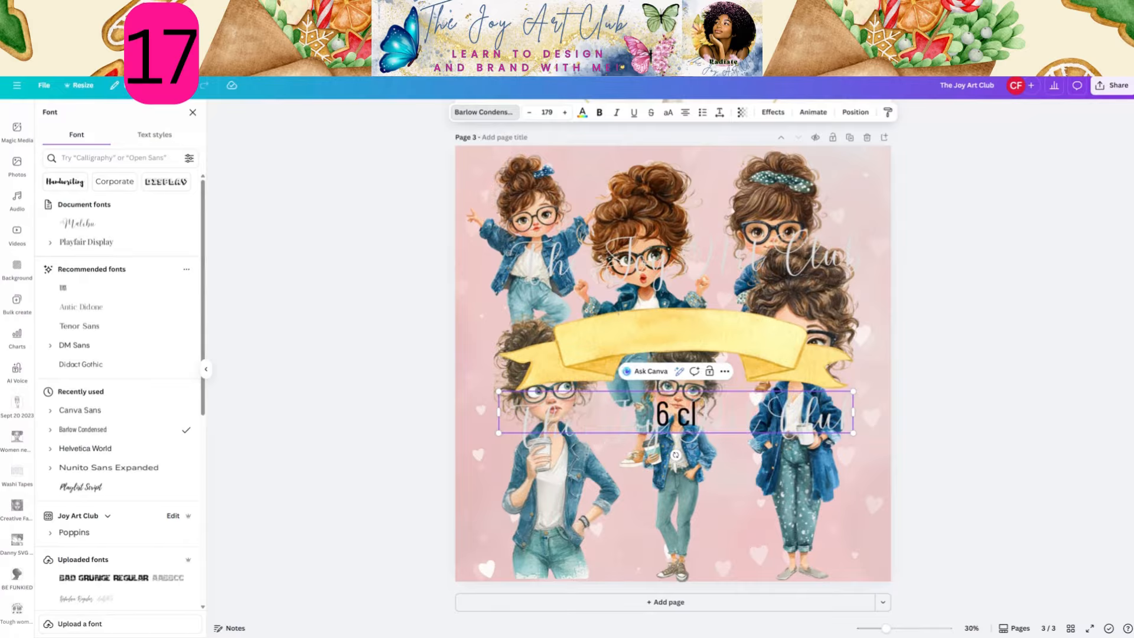
text(ipart bundle)
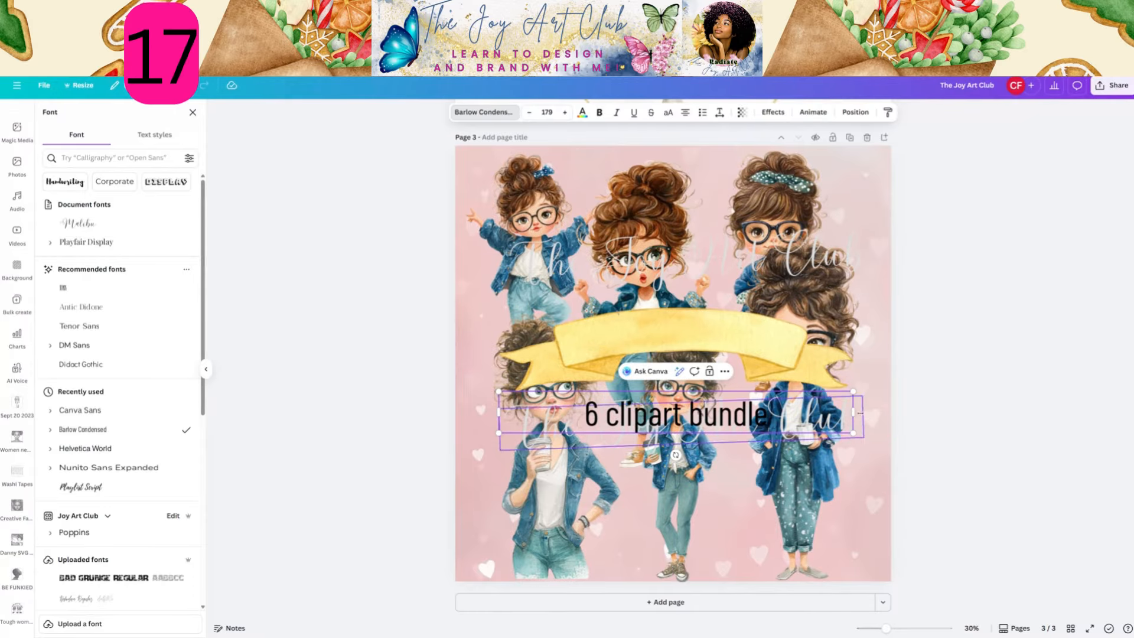
Narrow the "6 clipart bundle" text box and place it on the yellow banner.
drag(854, 412, 734, 413)
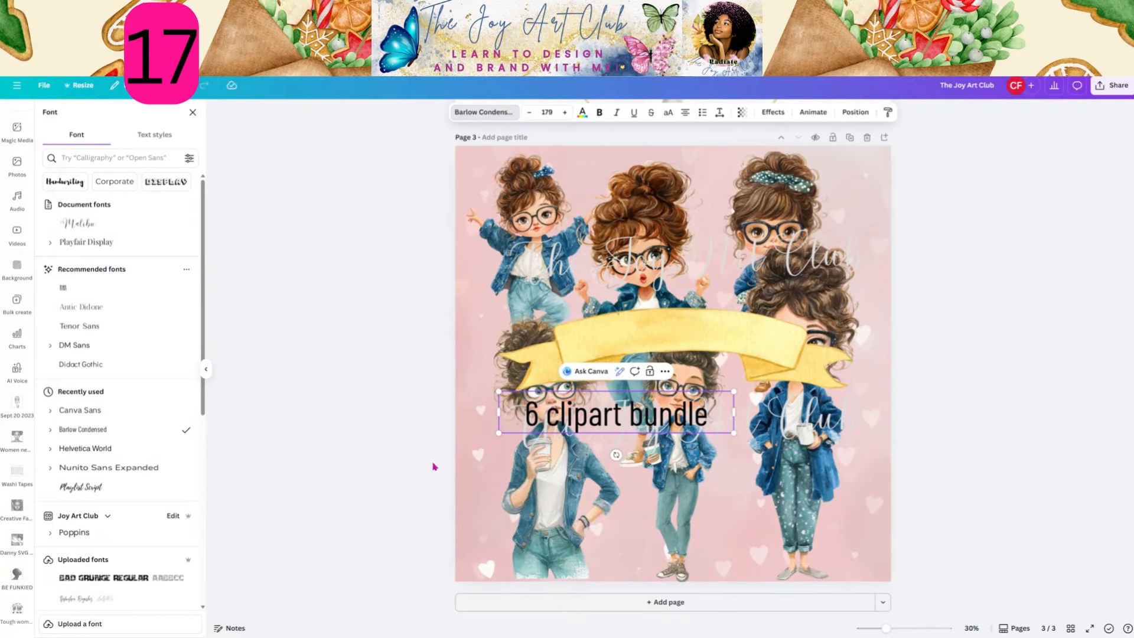
click(515, 432)
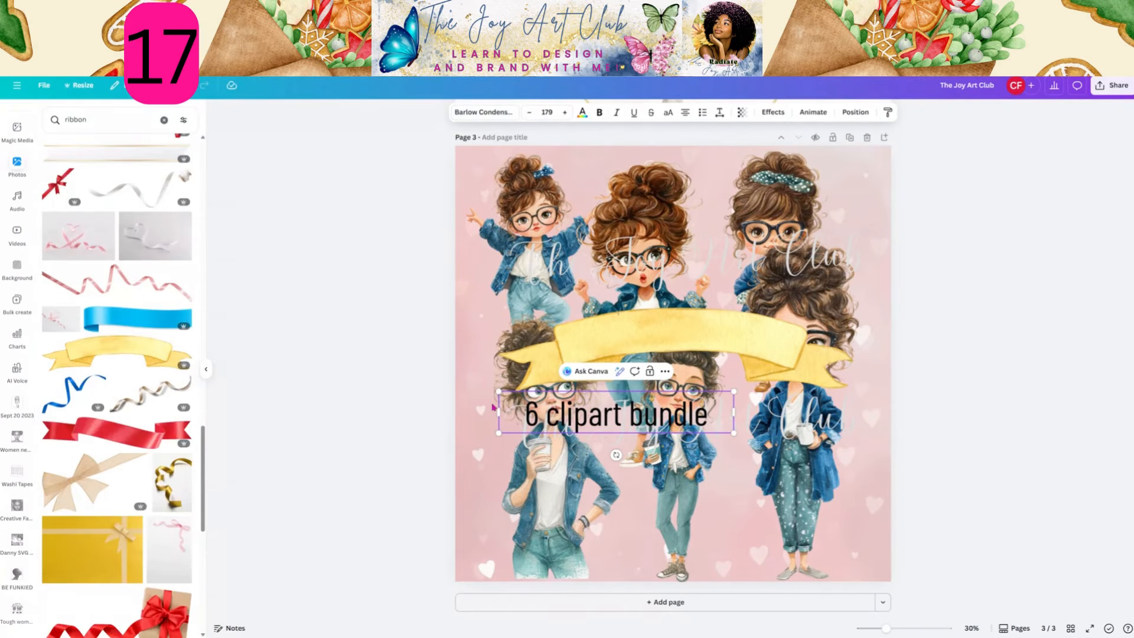
drag(515, 397, 585, 316)
click(823, 378)
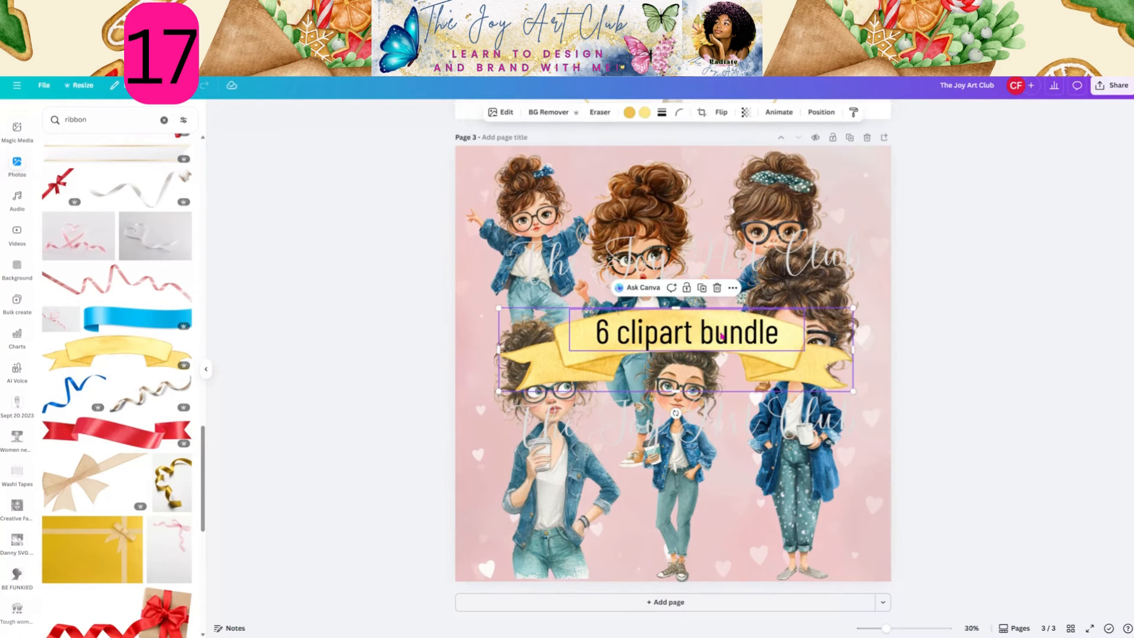
Apply a Curve shape of 31 to the "6 clipart bundle" text and align it with the banner.
click(723, 342)
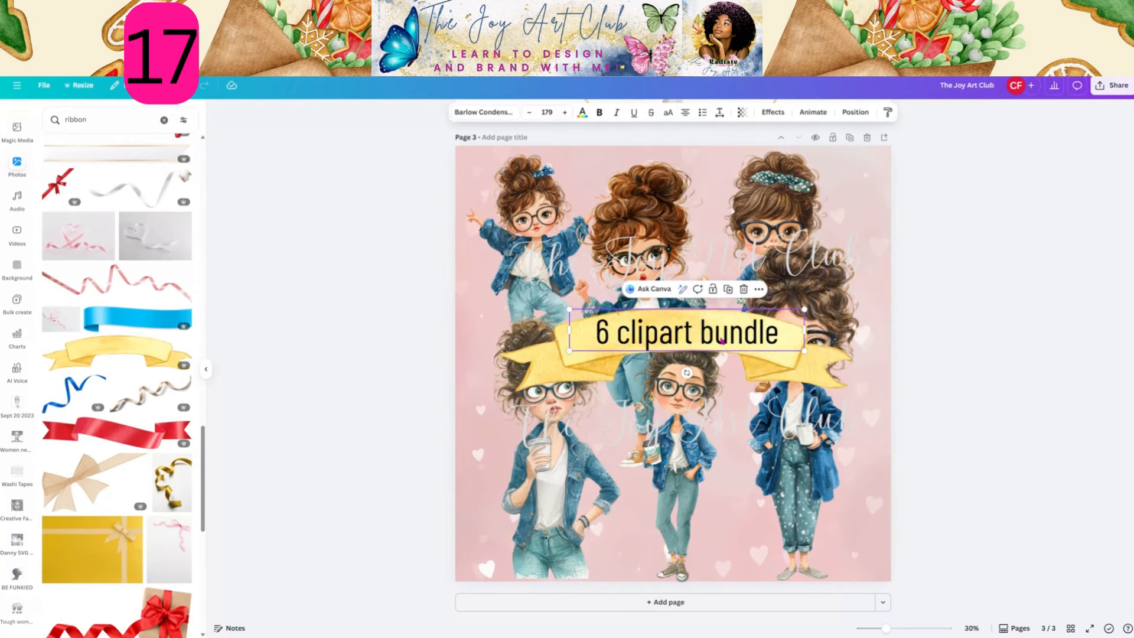
click(773, 114)
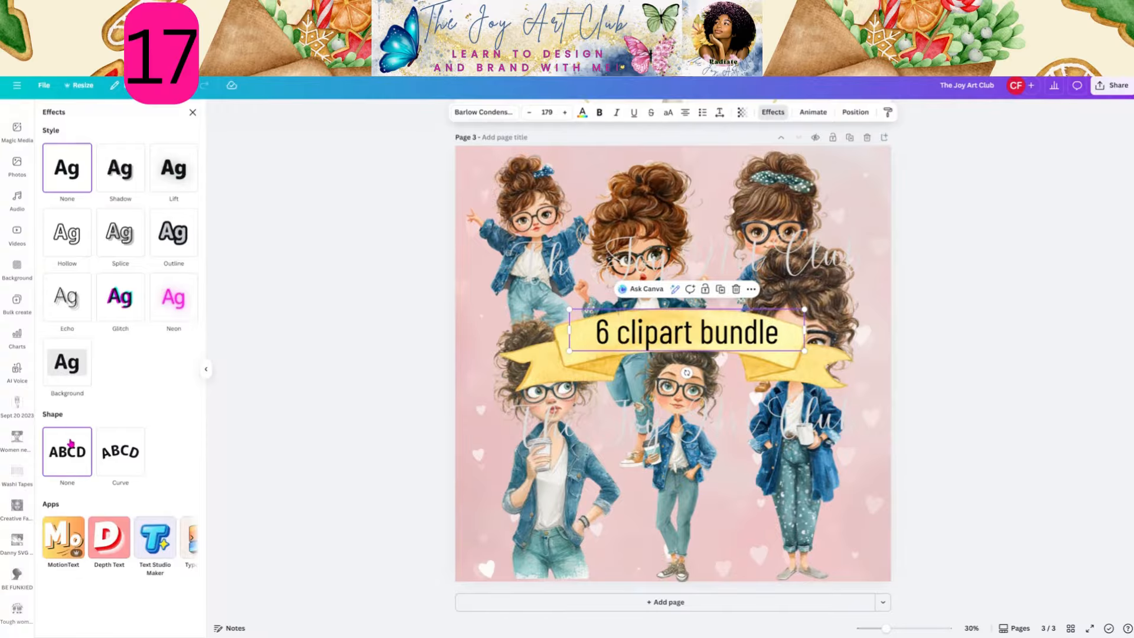
click(115, 456)
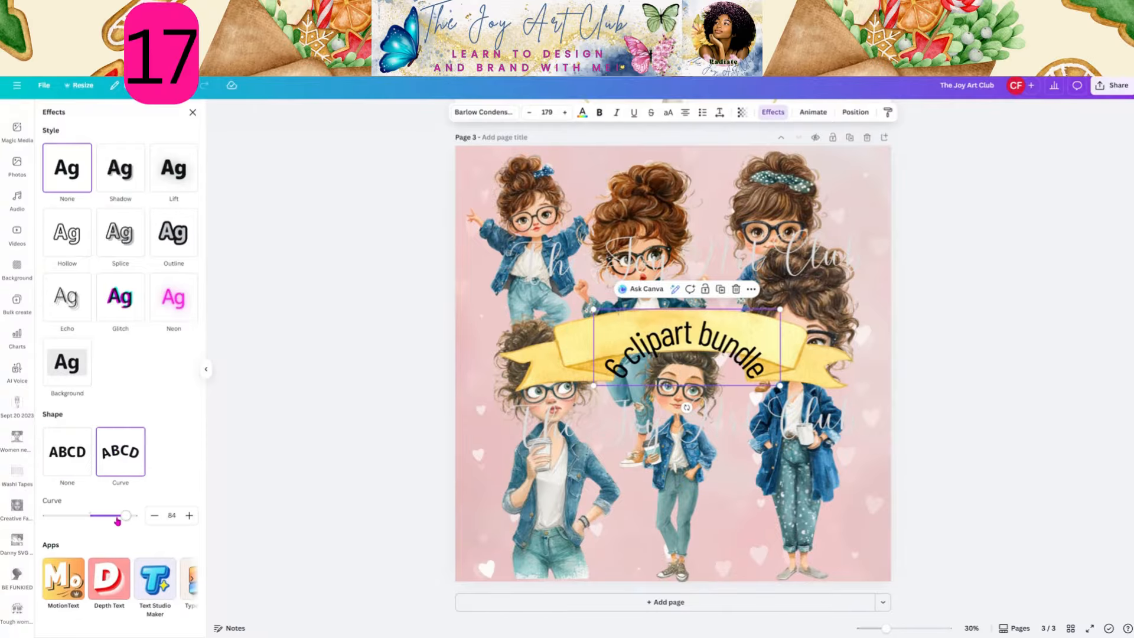
drag(118, 521, 104, 514)
drag(671, 338, 672, 330)
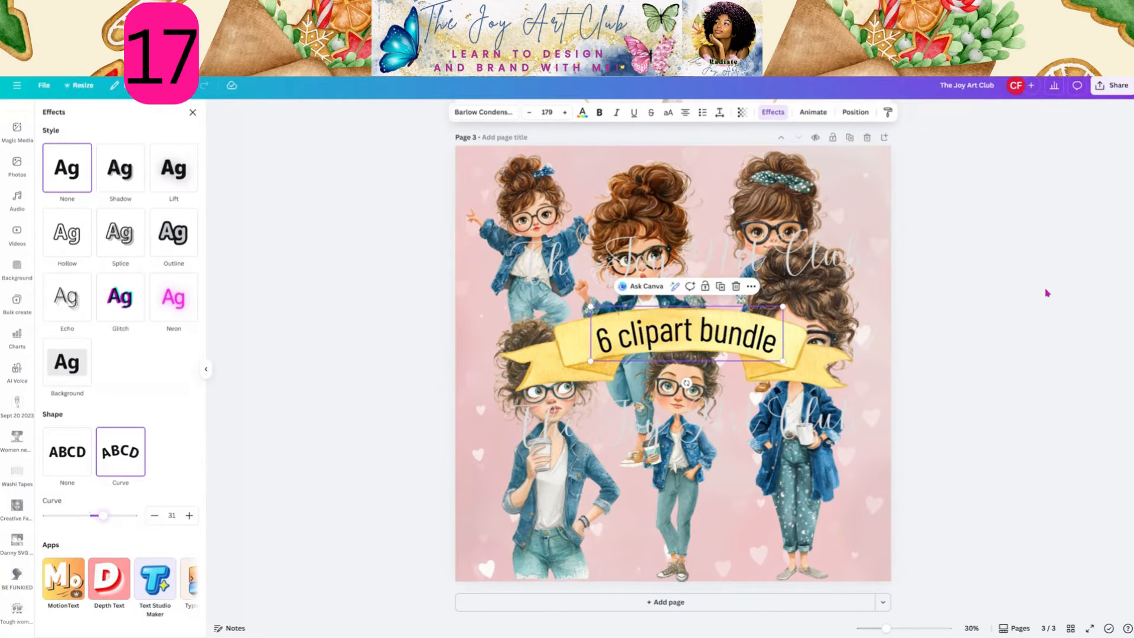
Move the tall girl in polka-dot jeans on page 3 farther toward the page's right edge.
click(895, 377)
click(853, 316)
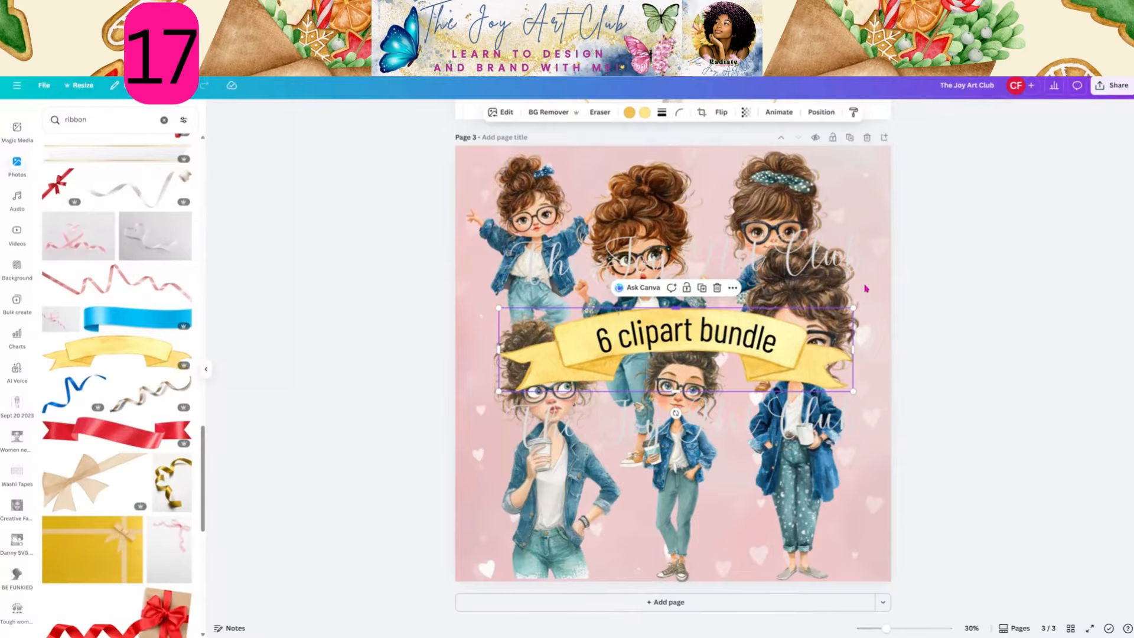
drag(866, 289, 904, 274)
mouse_move(954, 222)
mouse_down()
mouse_move(863, 364)
mouse_move(953, 218)
mouse_up()
mouse_move(882, 315)
mouse_down()
mouse_move(875, 301)
mouse_move(869, 316)
mouse_up()
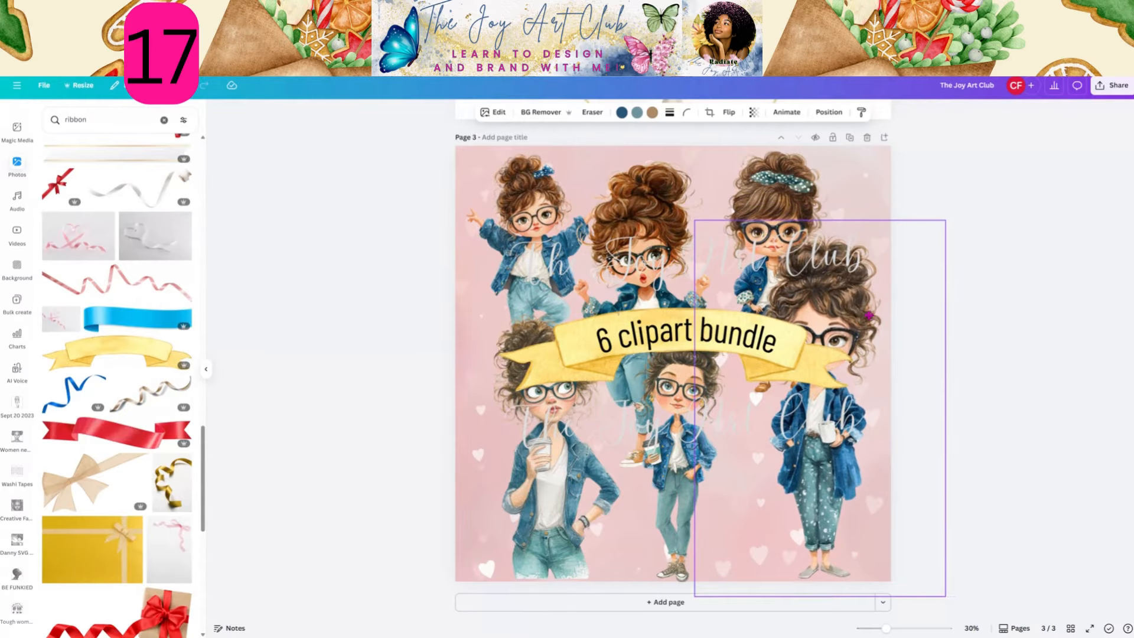
Shift the headband girl left, then enlarge and reposition the tall girl in polka-dot jeans.
click(754, 178)
drag(754, 179, 725, 181)
click(899, 265)
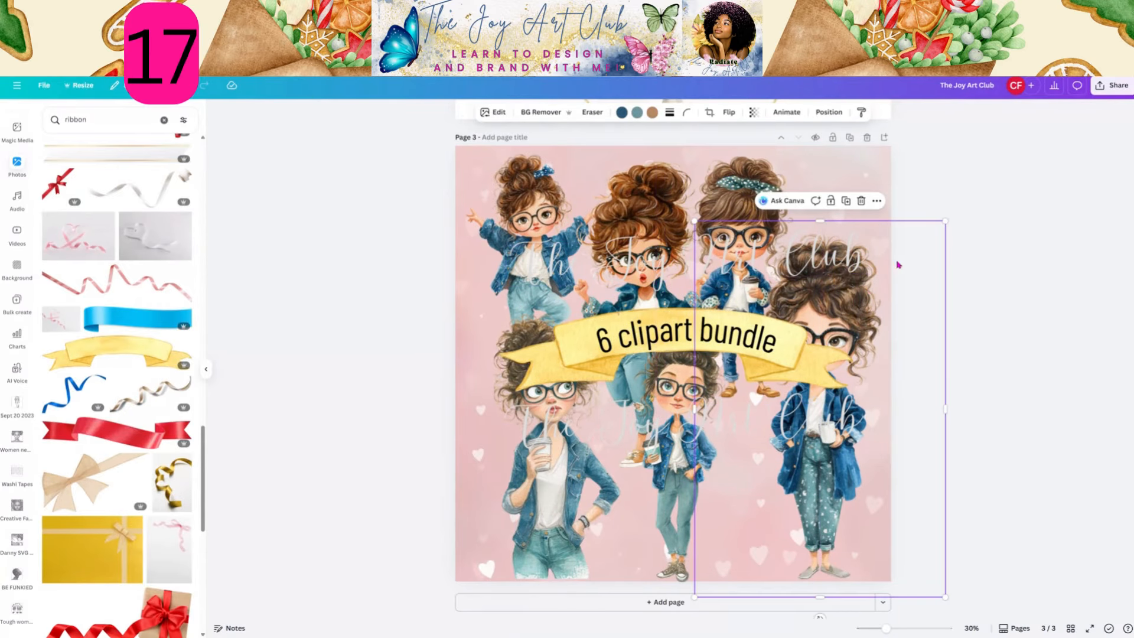
drag(946, 221, 973, 180)
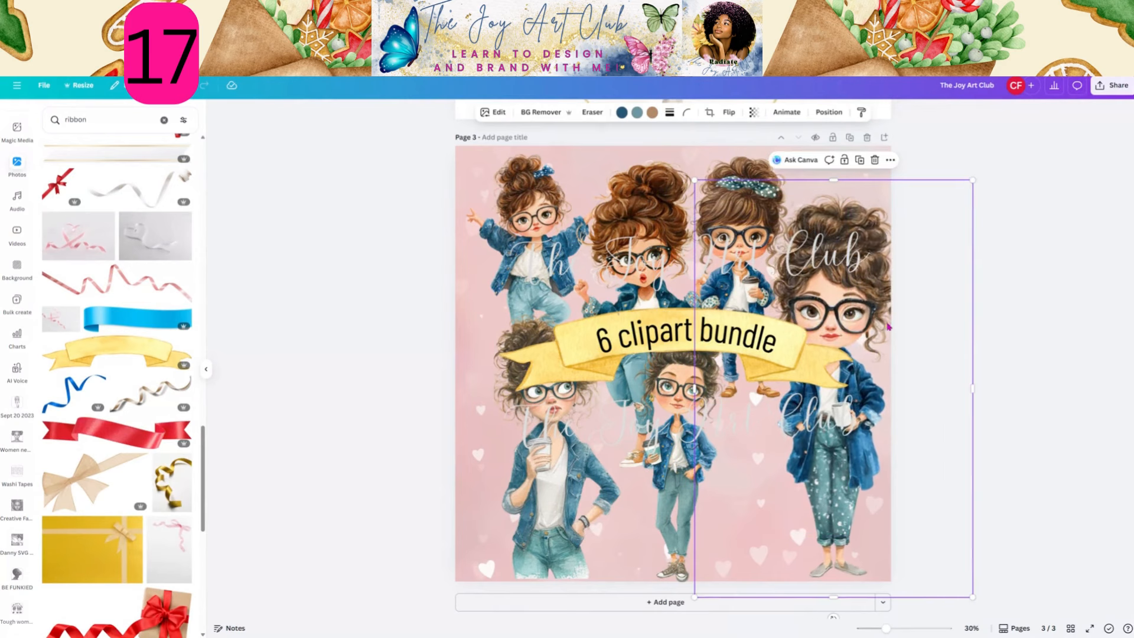
drag(695, 576, 681, 573)
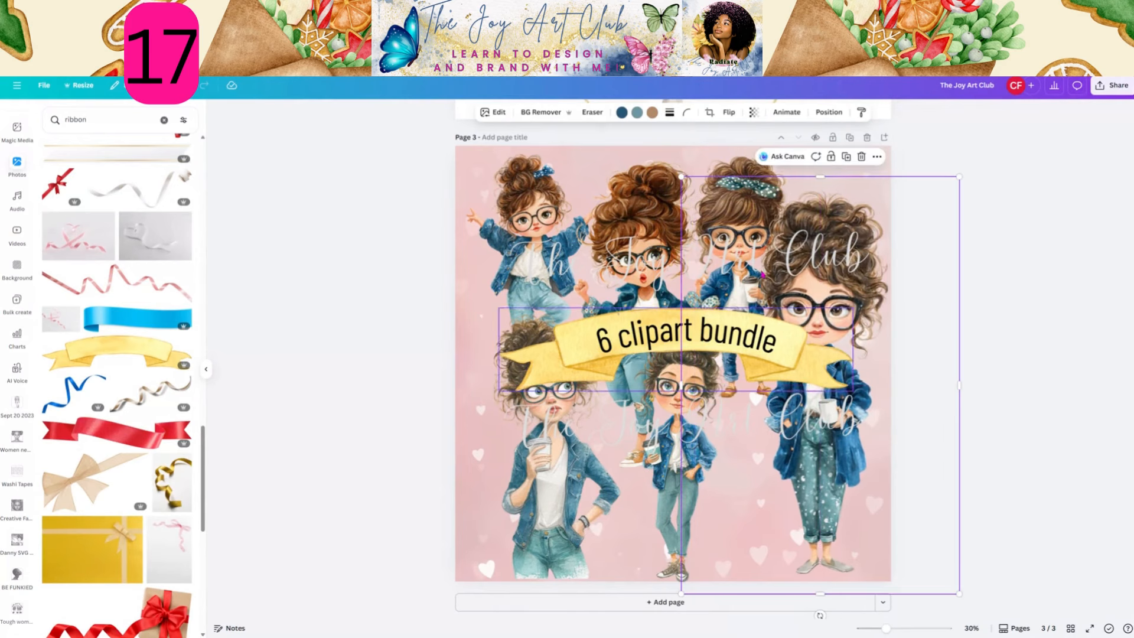
Move the headband girl below the banner and enlarge the tall girl in polka-dot jeans further.
drag(731, 155, 734, 351)
click(875, 192)
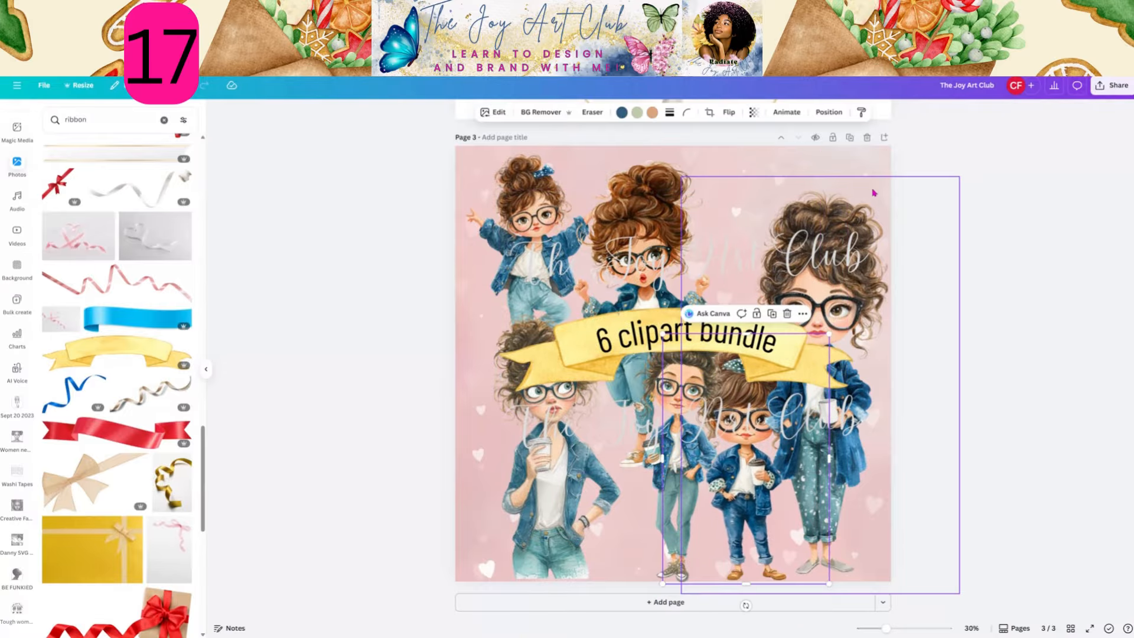
drag(681, 176, 589, 209)
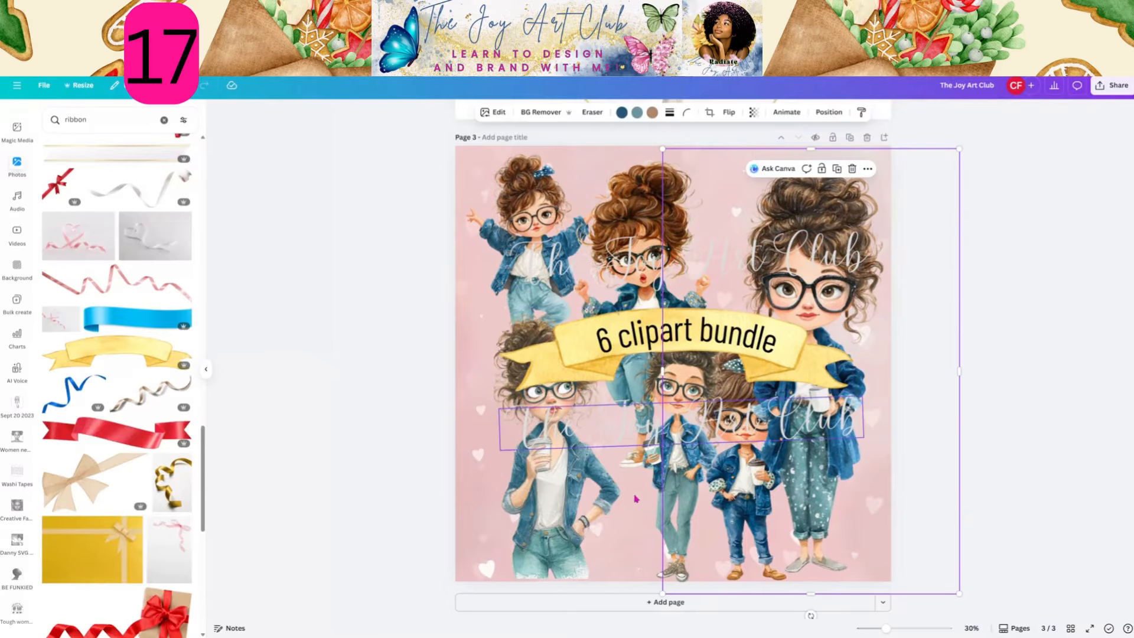
Bring the lower-left girl with the cup and the lower-middle girl closer together beneath the banner.
click(638, 563)
mouse_move(638, 563)
mouse_down()
mouse_move(612, 558)
mouse_move(631, 556)
mouse_up()
drag(541, 544, 565, 544)
Shift the surprised girl and the upper-left dancing girl to the right above the banner.
click(652, 171)
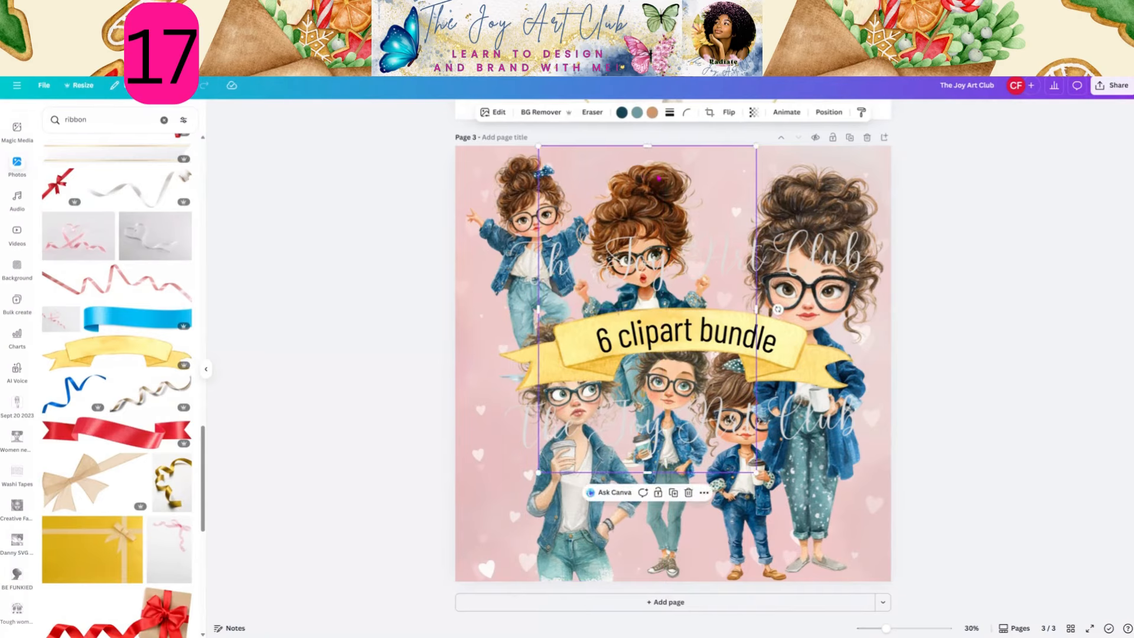
drag(652, 171, 689, 165)
click(522, 184)
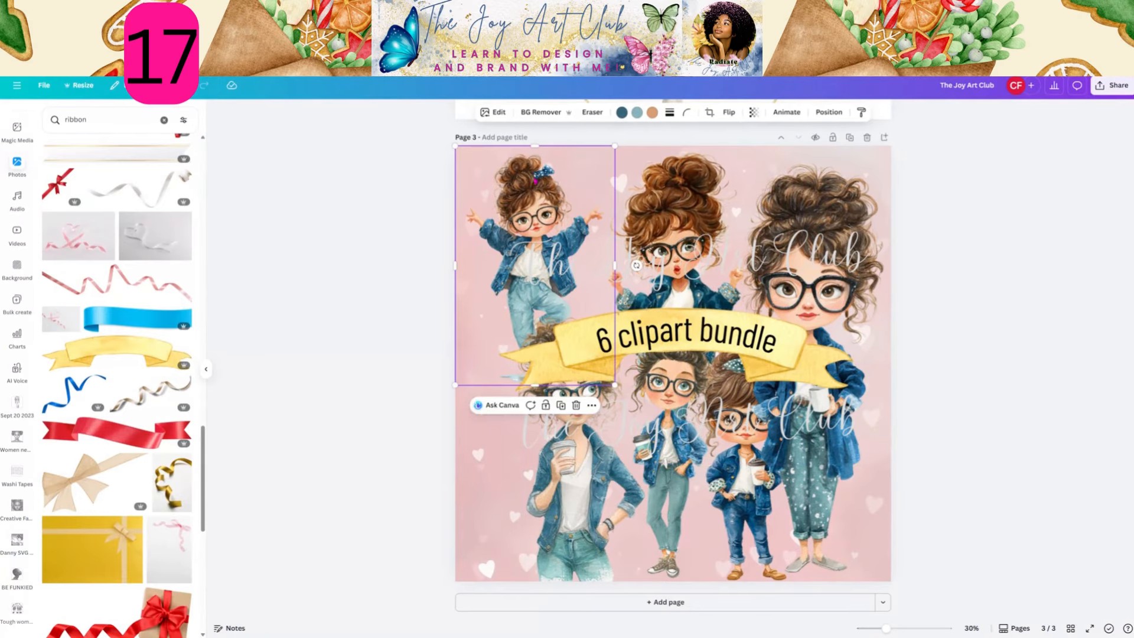
drag(522, 183, 559, 187)
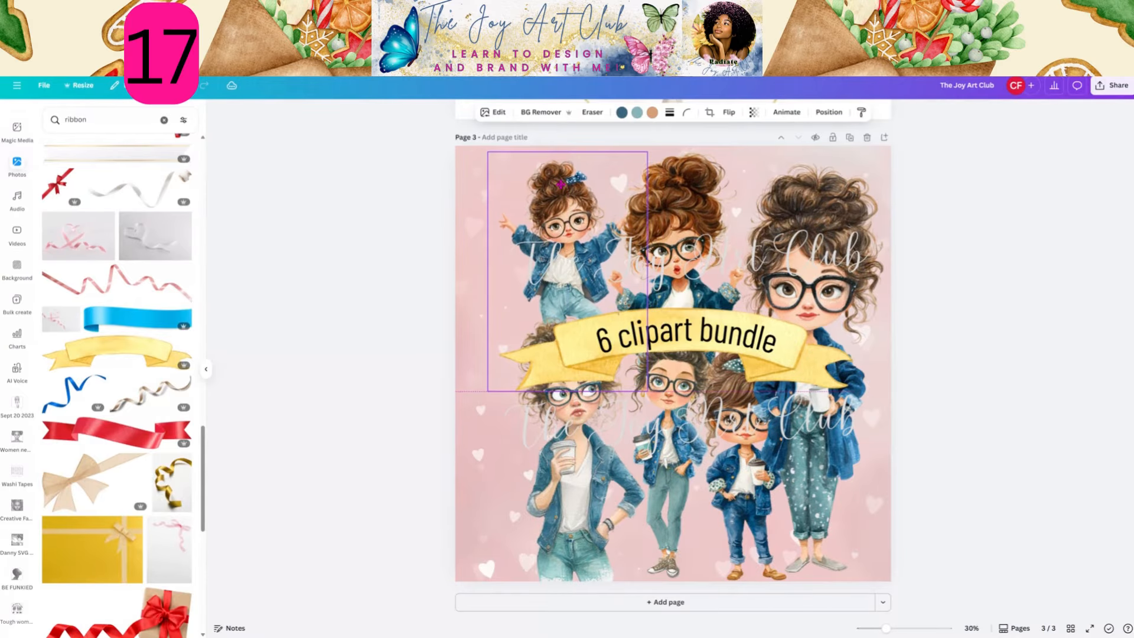
Move the tall girl in polka-dot jeans against the page's right edge and the lower-middle girl slightly left.
click(813, 174)
mouse_move(813, 174)
mouse_down()
mouse_move(770, 177)
mouse_move(817, 189)
mouse_up()
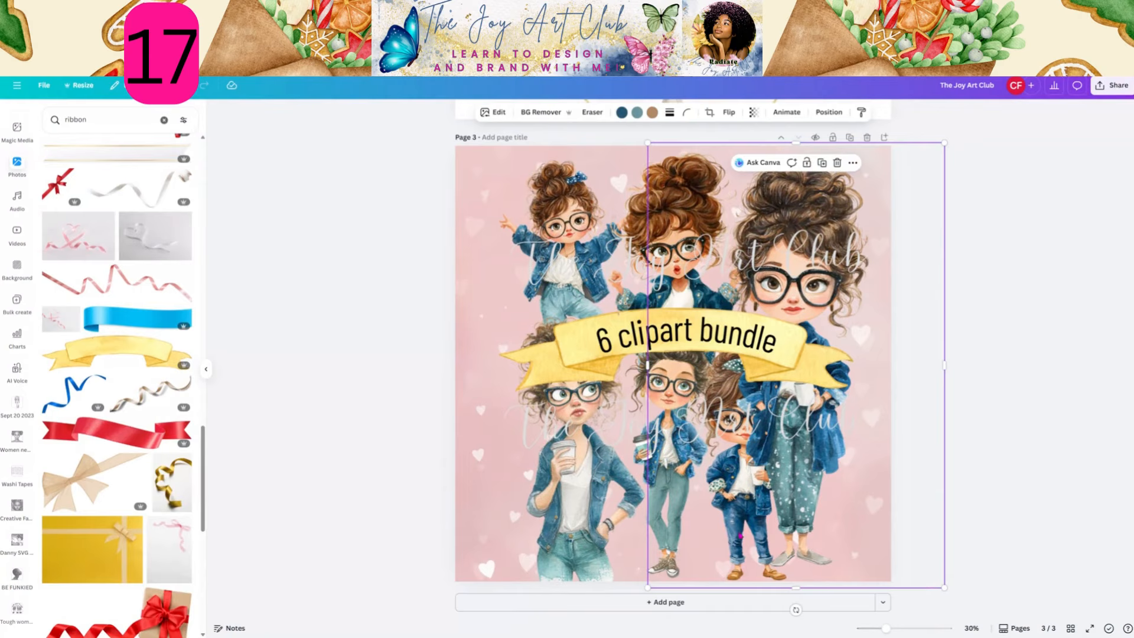
drag(746, 540, 802, 537)
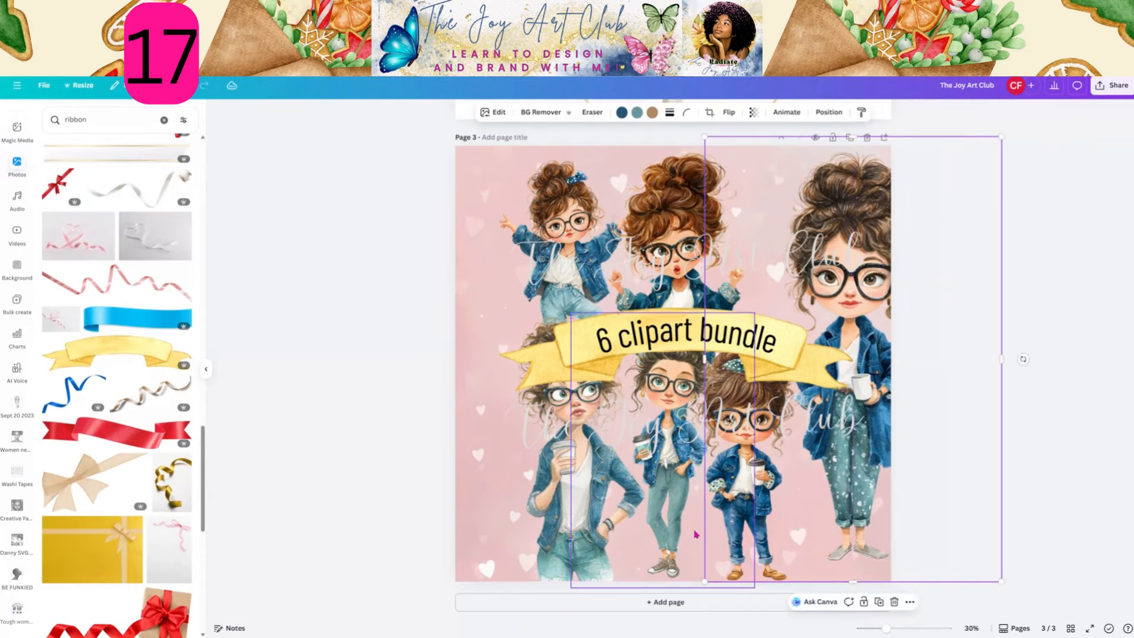
drag(695, 534, 678, 531)
click(809, 518)
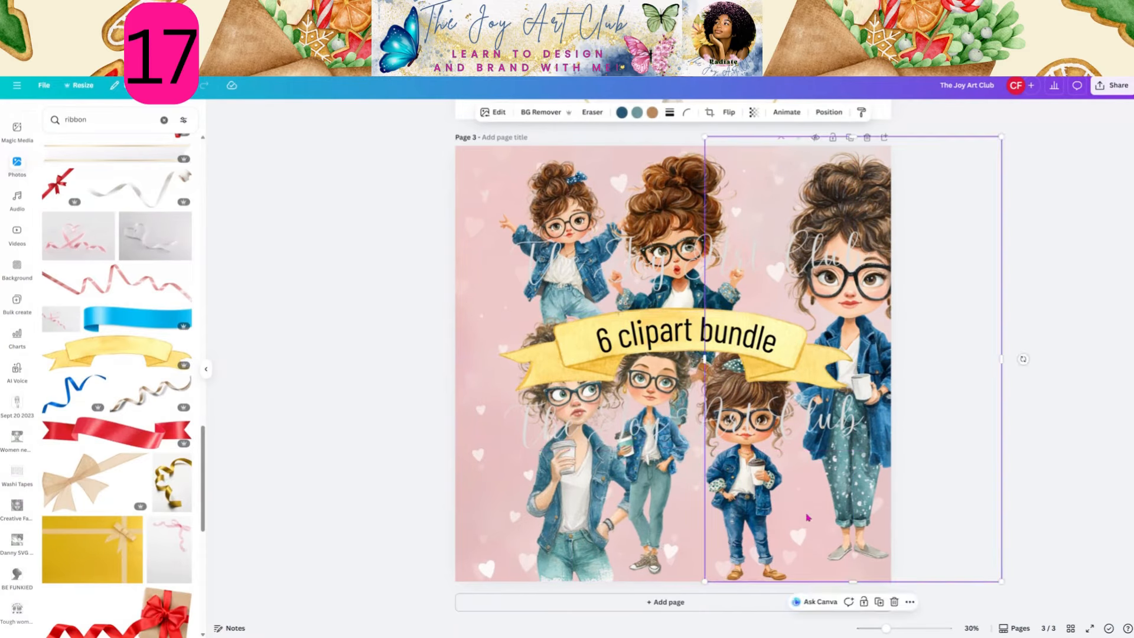
Shift the lower-middle girl and the headband girl left beneath the banner to close the gaps between the lower figures.
drag(809, 518, 825, 515)
click(717, 503)
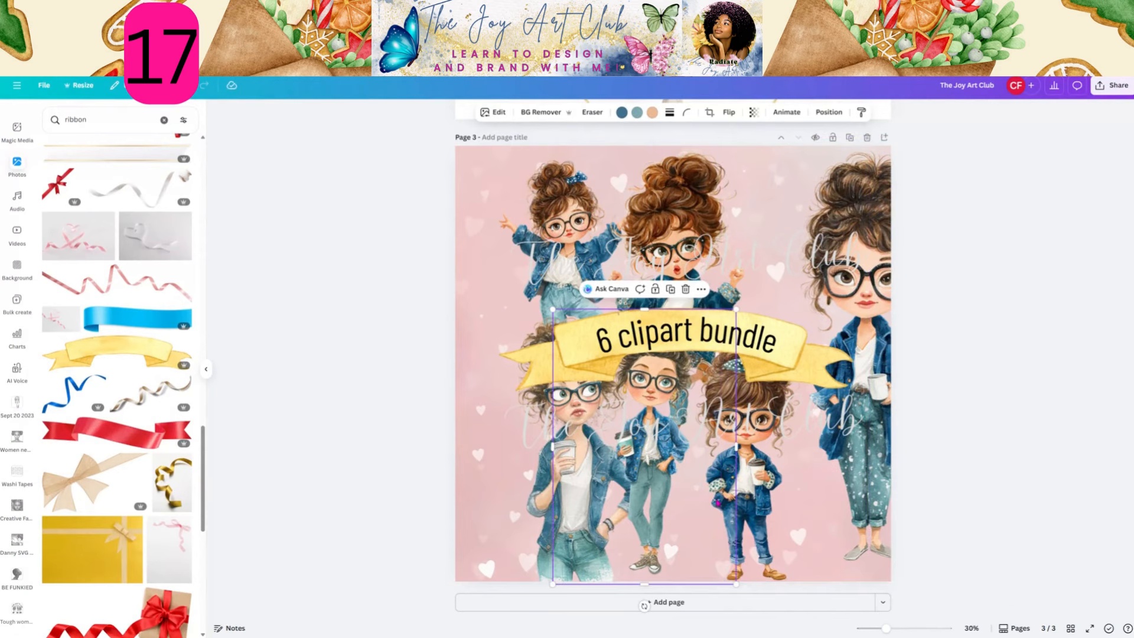
drag(704, 499, 739, 484)
click(779, 485)
Move the tall girl in polka-dot jeans back left onto the page, close beside the headband girl.
click(821, 266)
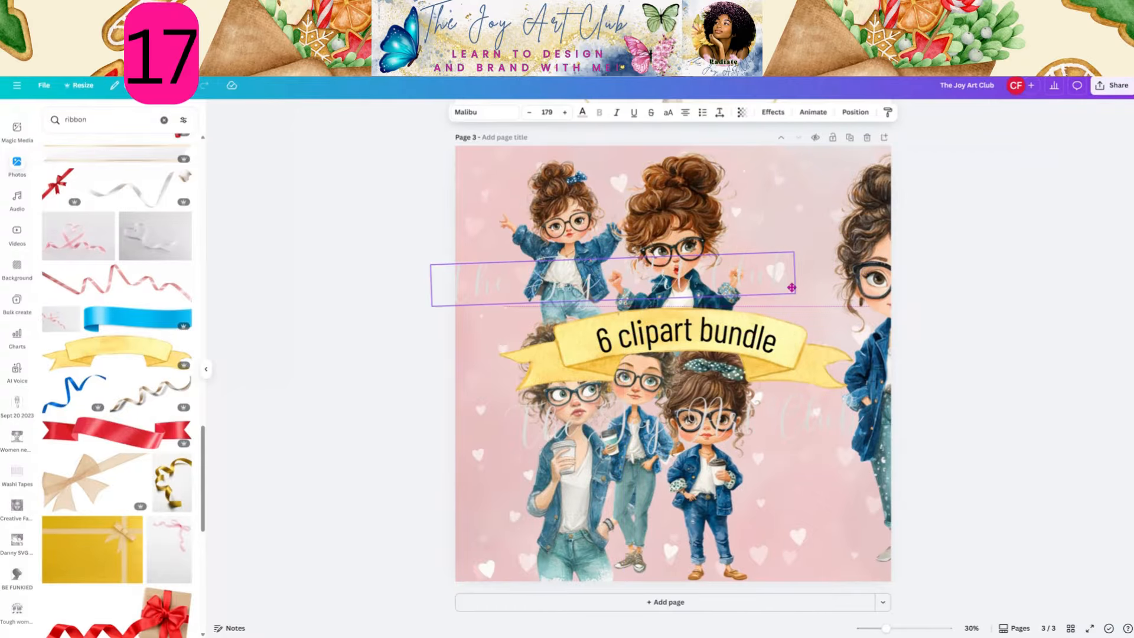
click(859, 270)
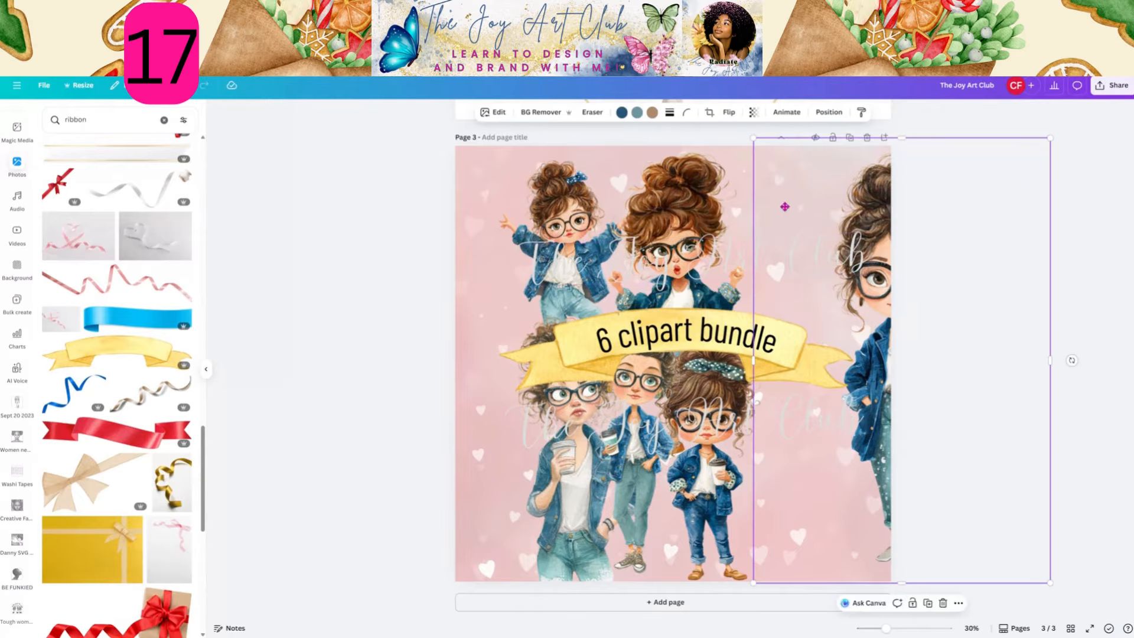
drag(876, 186, 774, 194)
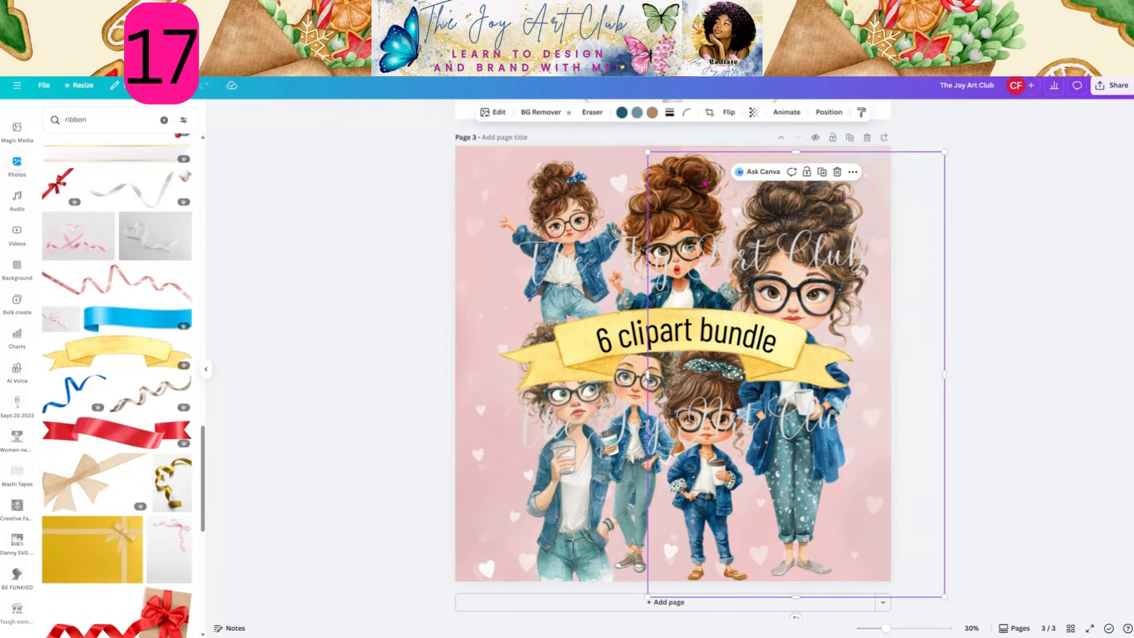
Nudge the surprised girl's position above the banner and move the second watermark line lower across the bottom girls.
drag(637, 192, 630, 197)
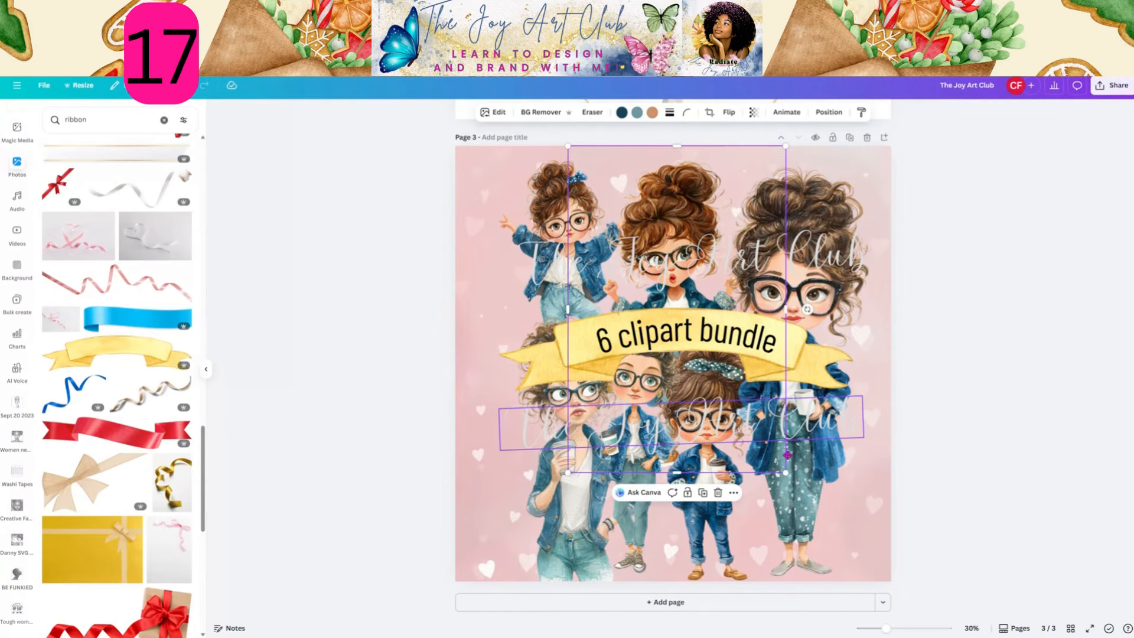
drag(787, 456, 838, 453)
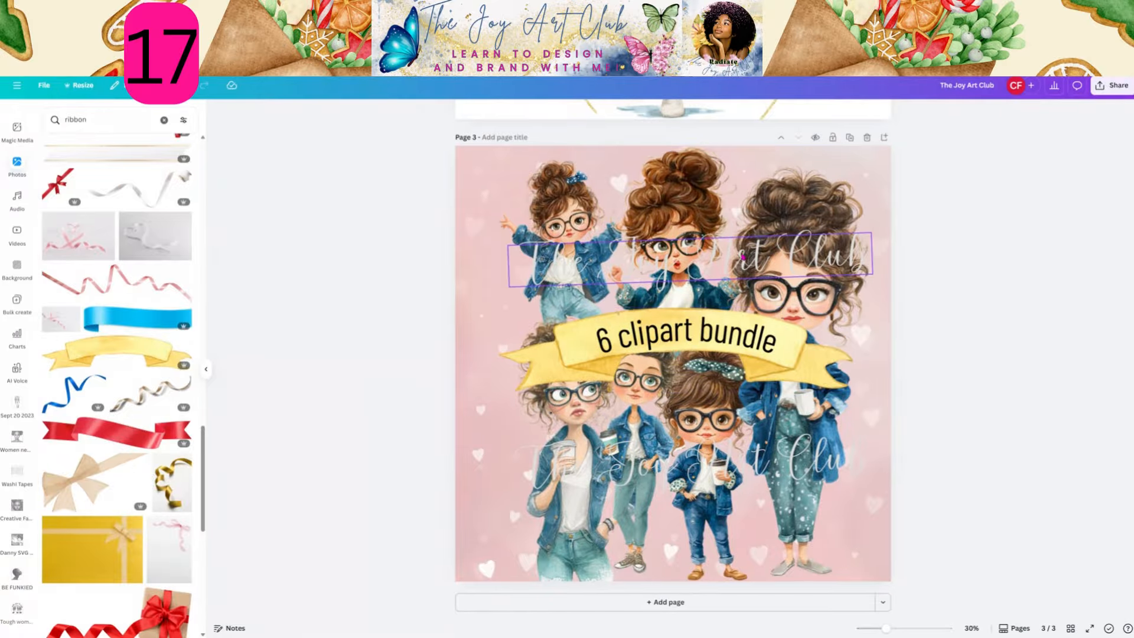
Review the design's other pages, the "Loving life as I am!" artwork and the download thank-you page.
scroll(743, 257, up, 10)
scroll(672, 335, down, 2)
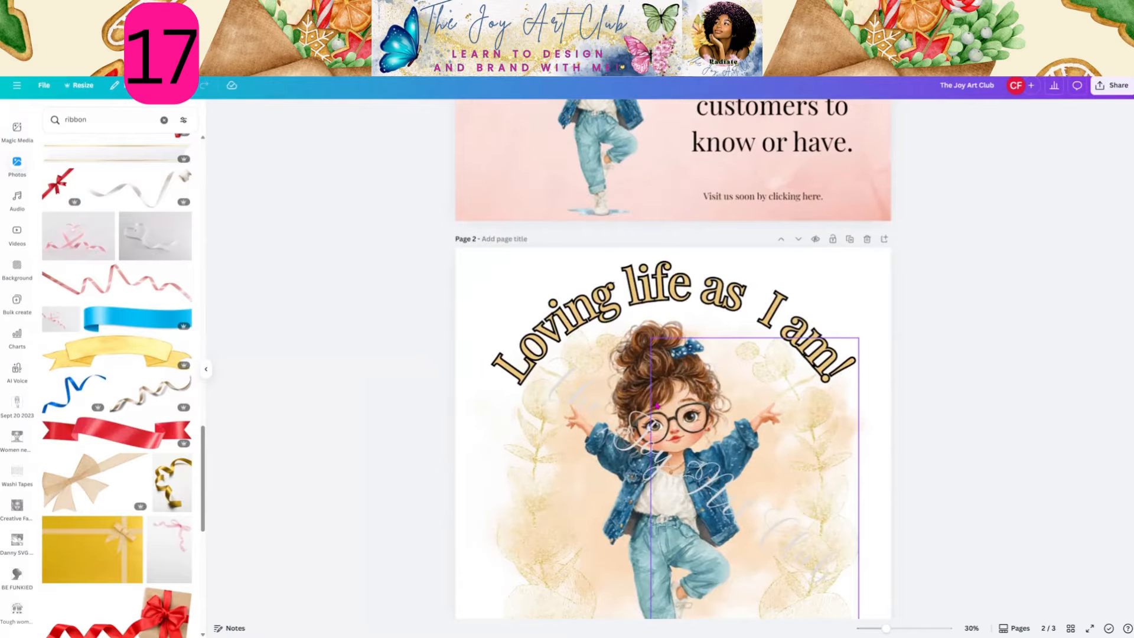
scroll(658, 406, down, 1)
scroll(597, 425, down, 1)
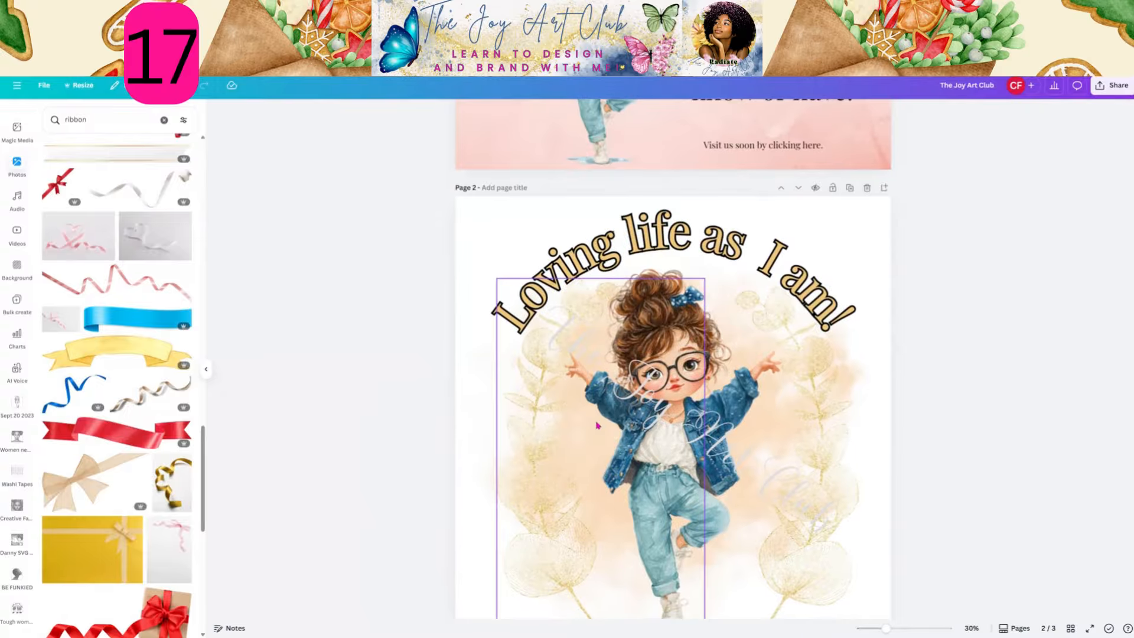
scroll(598, 425, down, 4)
scroll(597, 430, down, 4)
scroll(598, 434, up, 6)
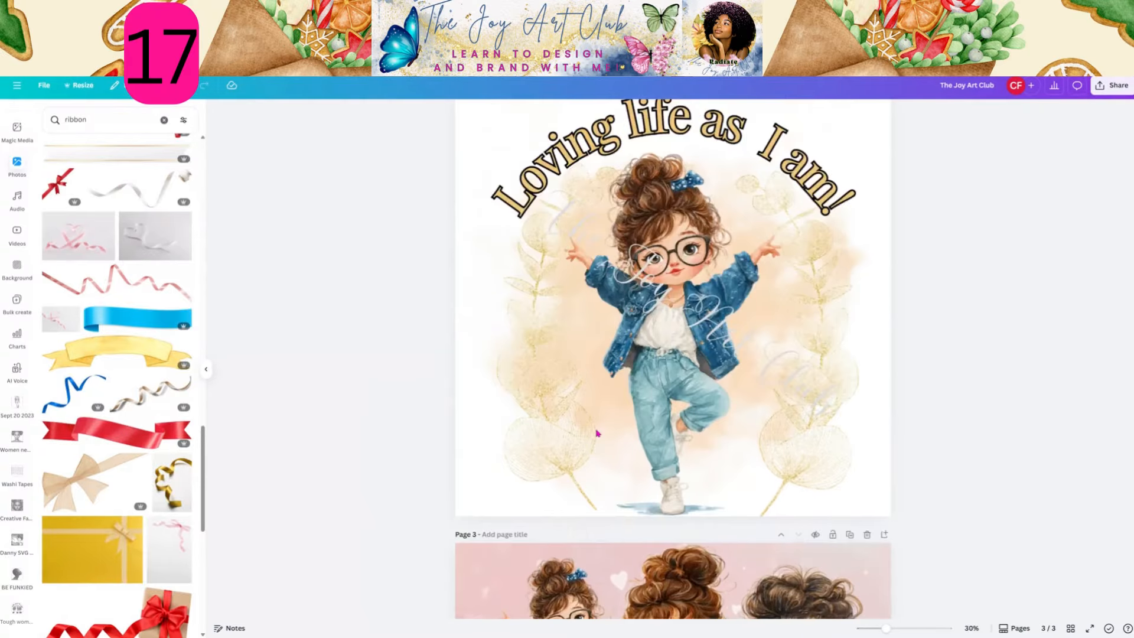
scroll(597, 433, up, 10)
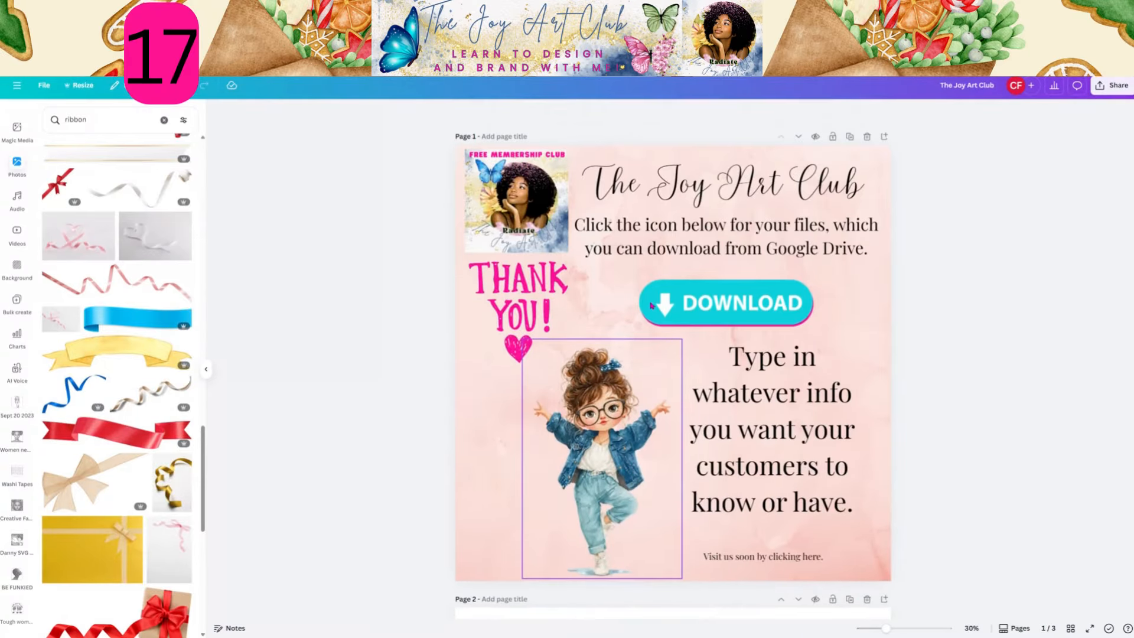